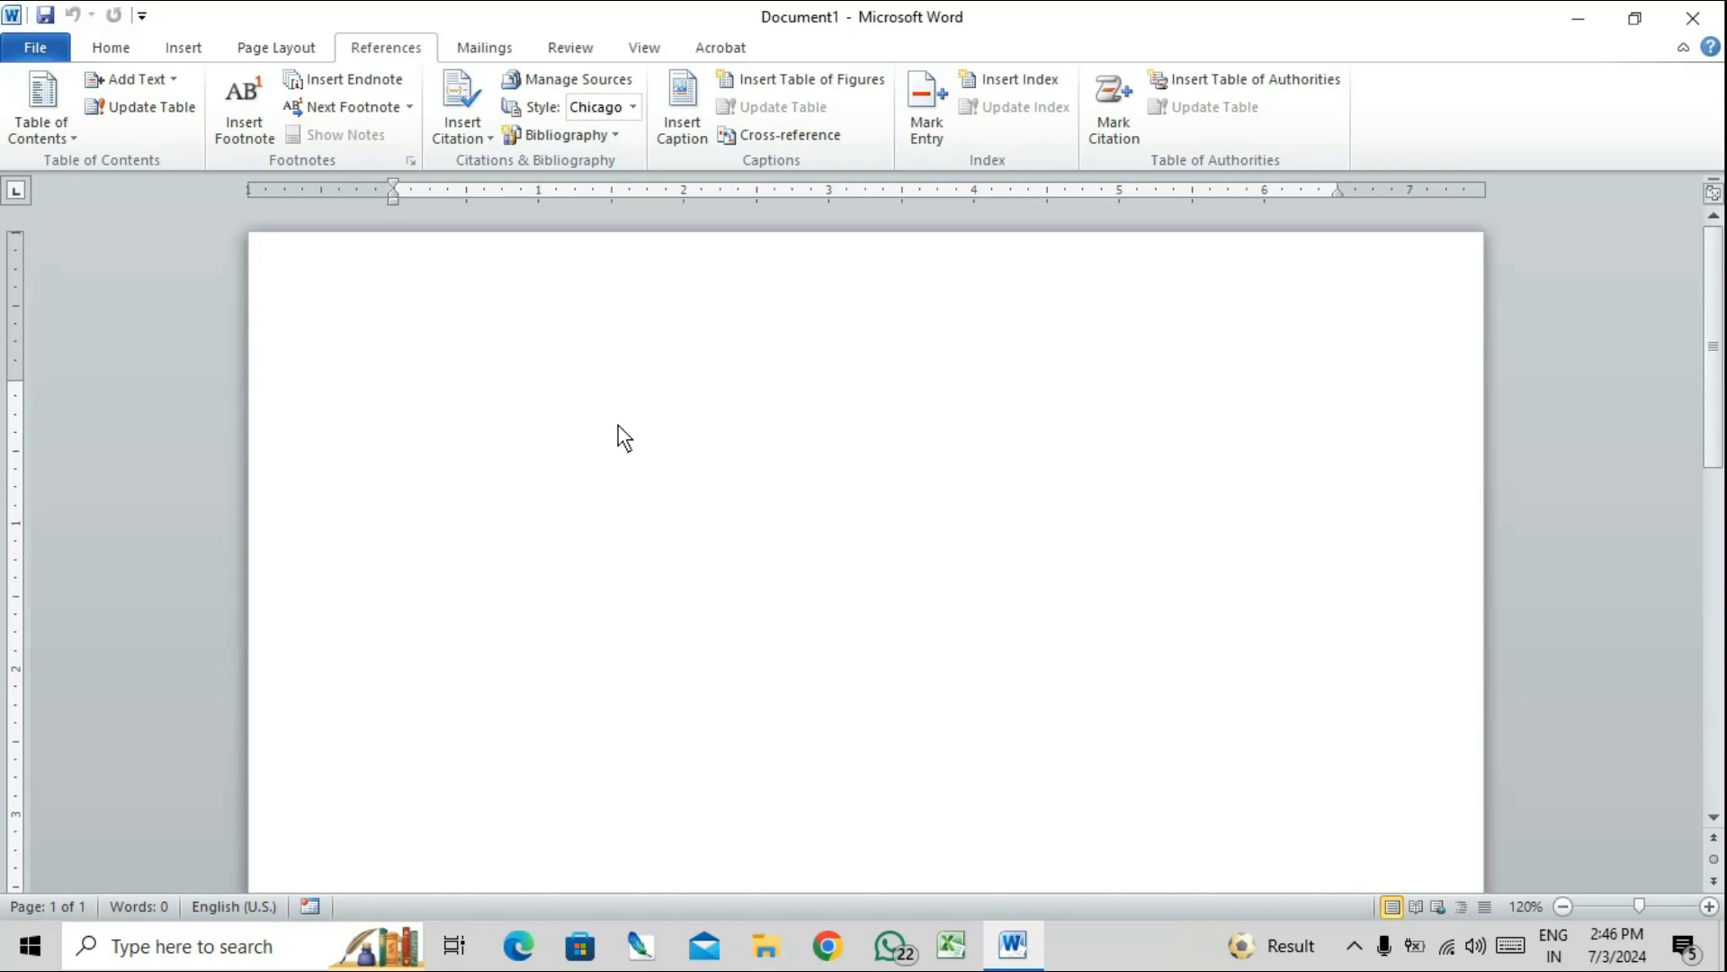
- Fill the blank document with sample paragraphs using the =rand() function
type("=r")
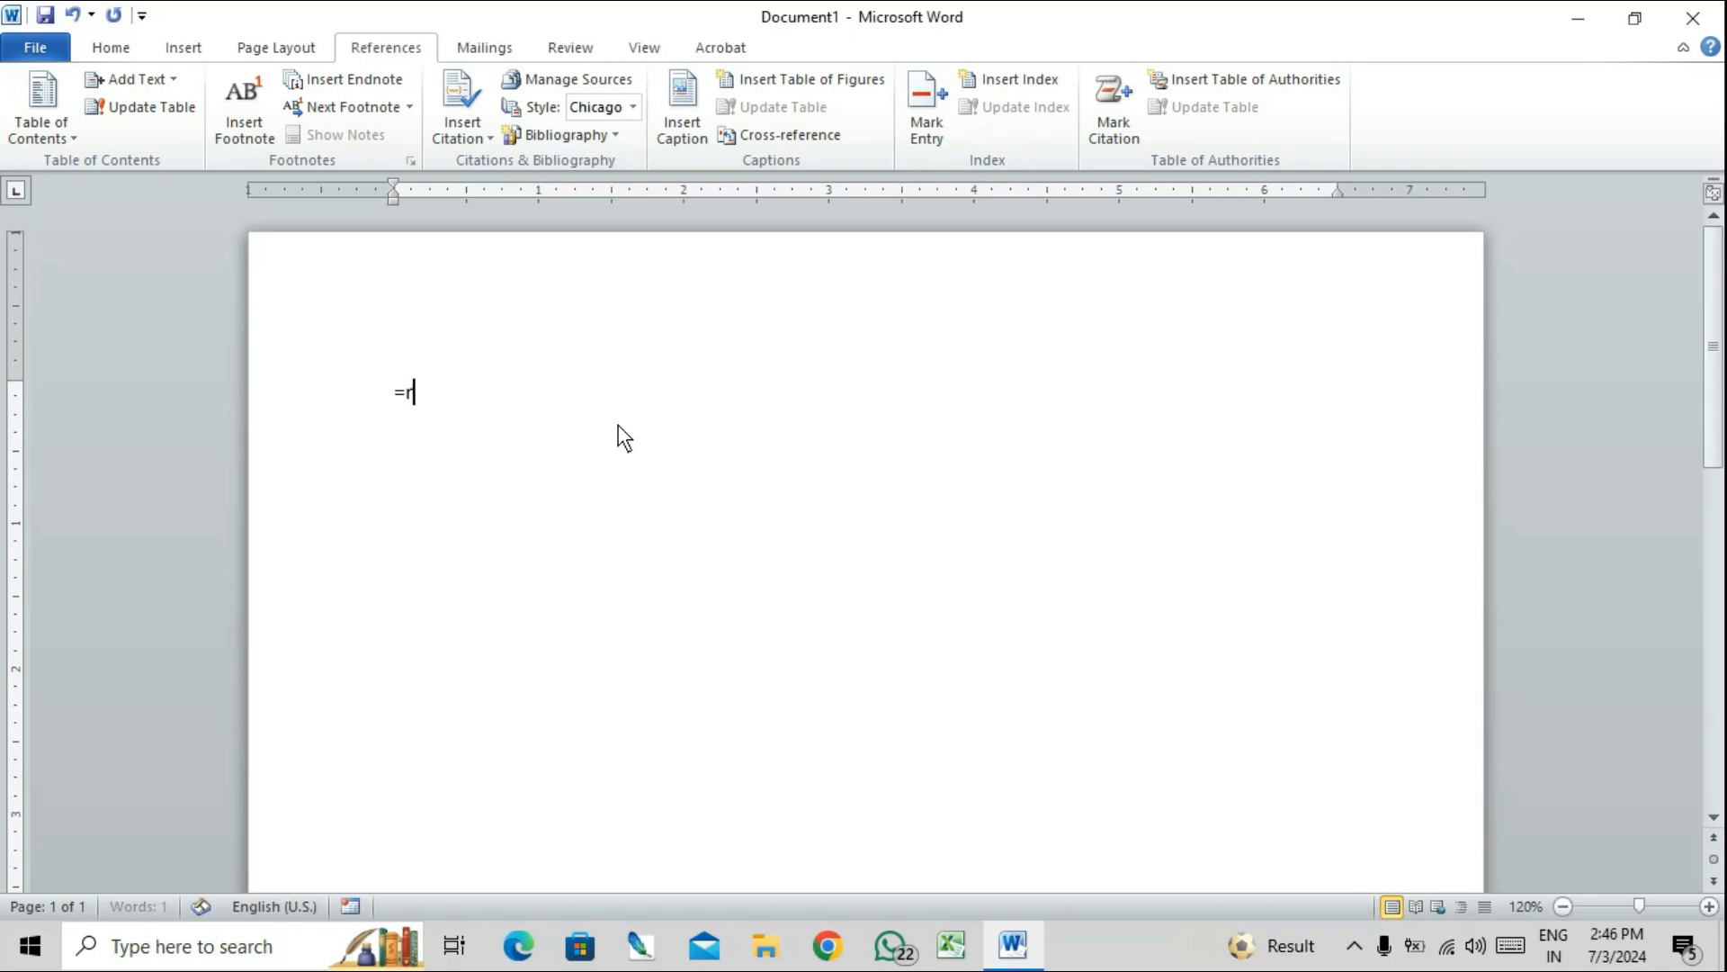
type("and()")
key("Return")
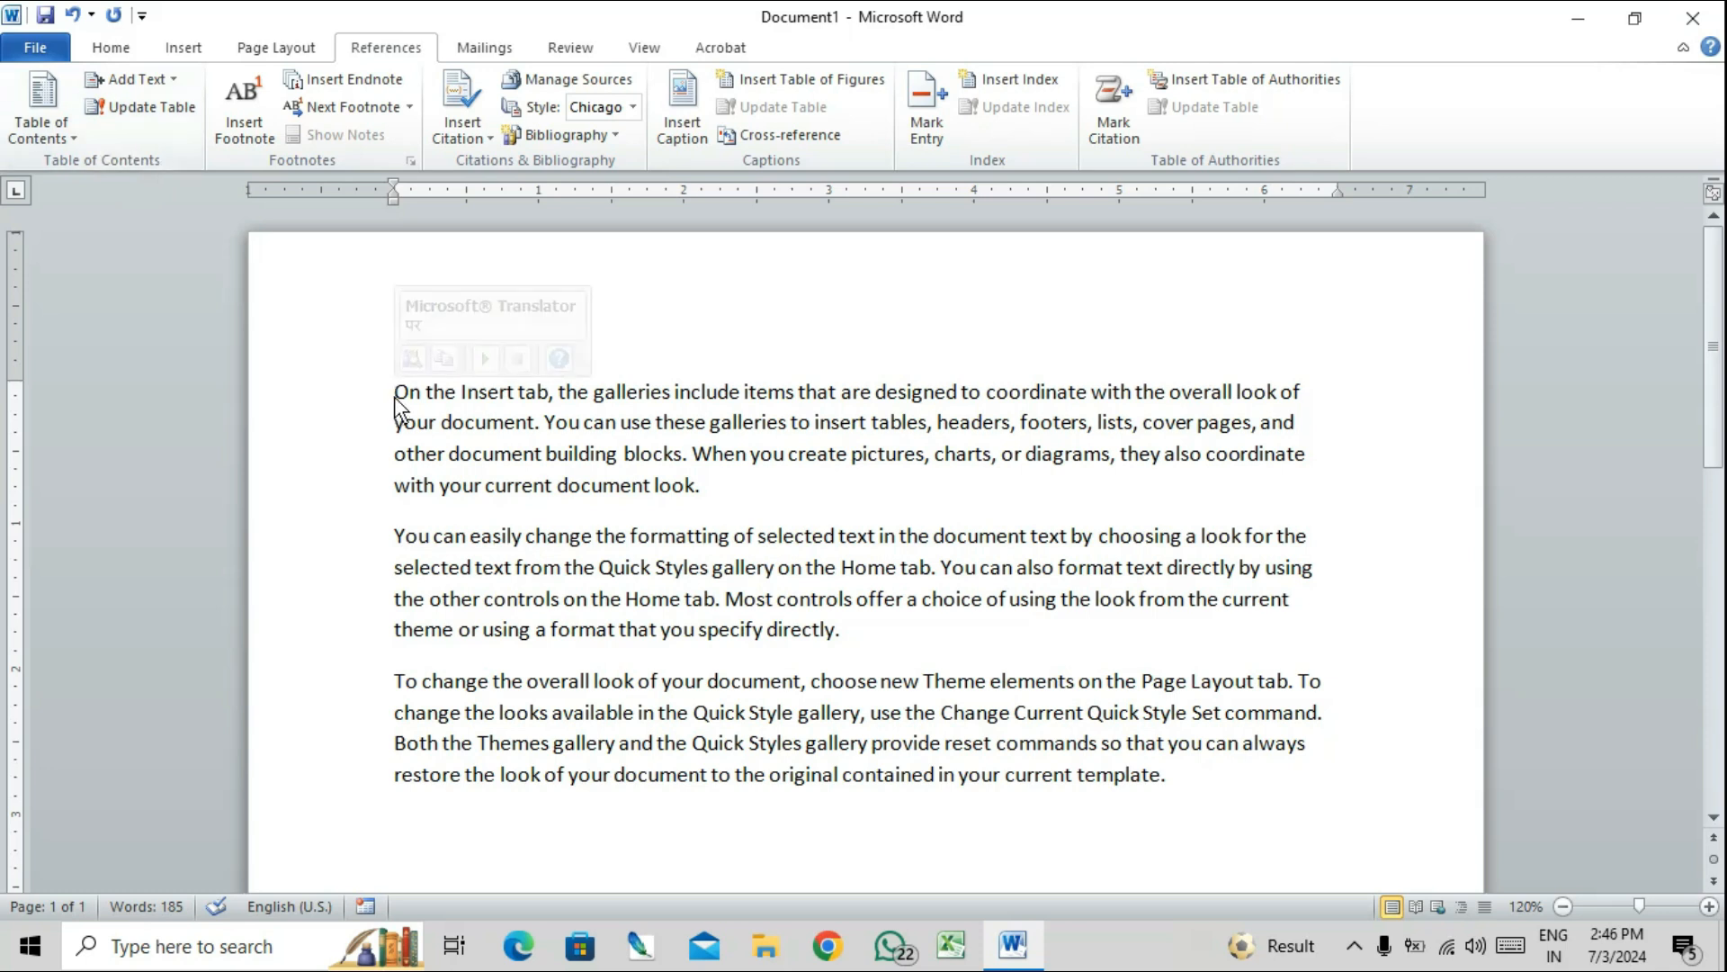
- Add a title line reading "Home tab" above the first paragraph
key("Return")
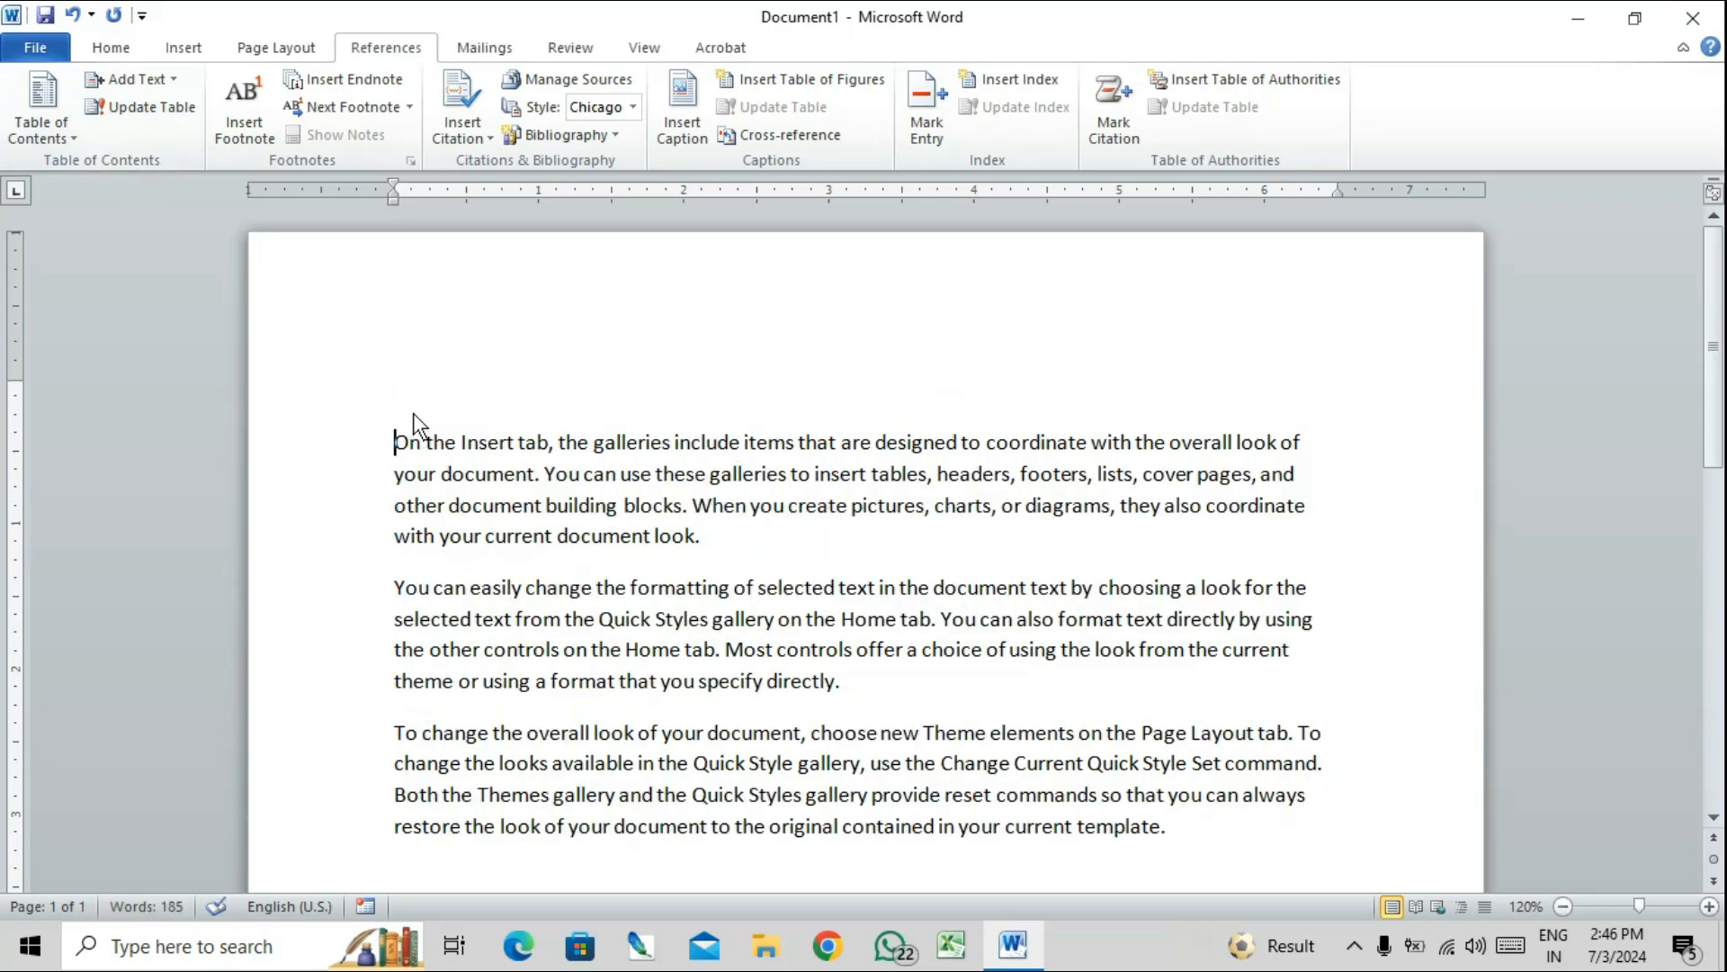
left_click(416, 405)
type("home tab")
- Add a title line reading "Insert tab" between the first and second paragraphs
left_click(769, 543)
key("Return")
type("inset")
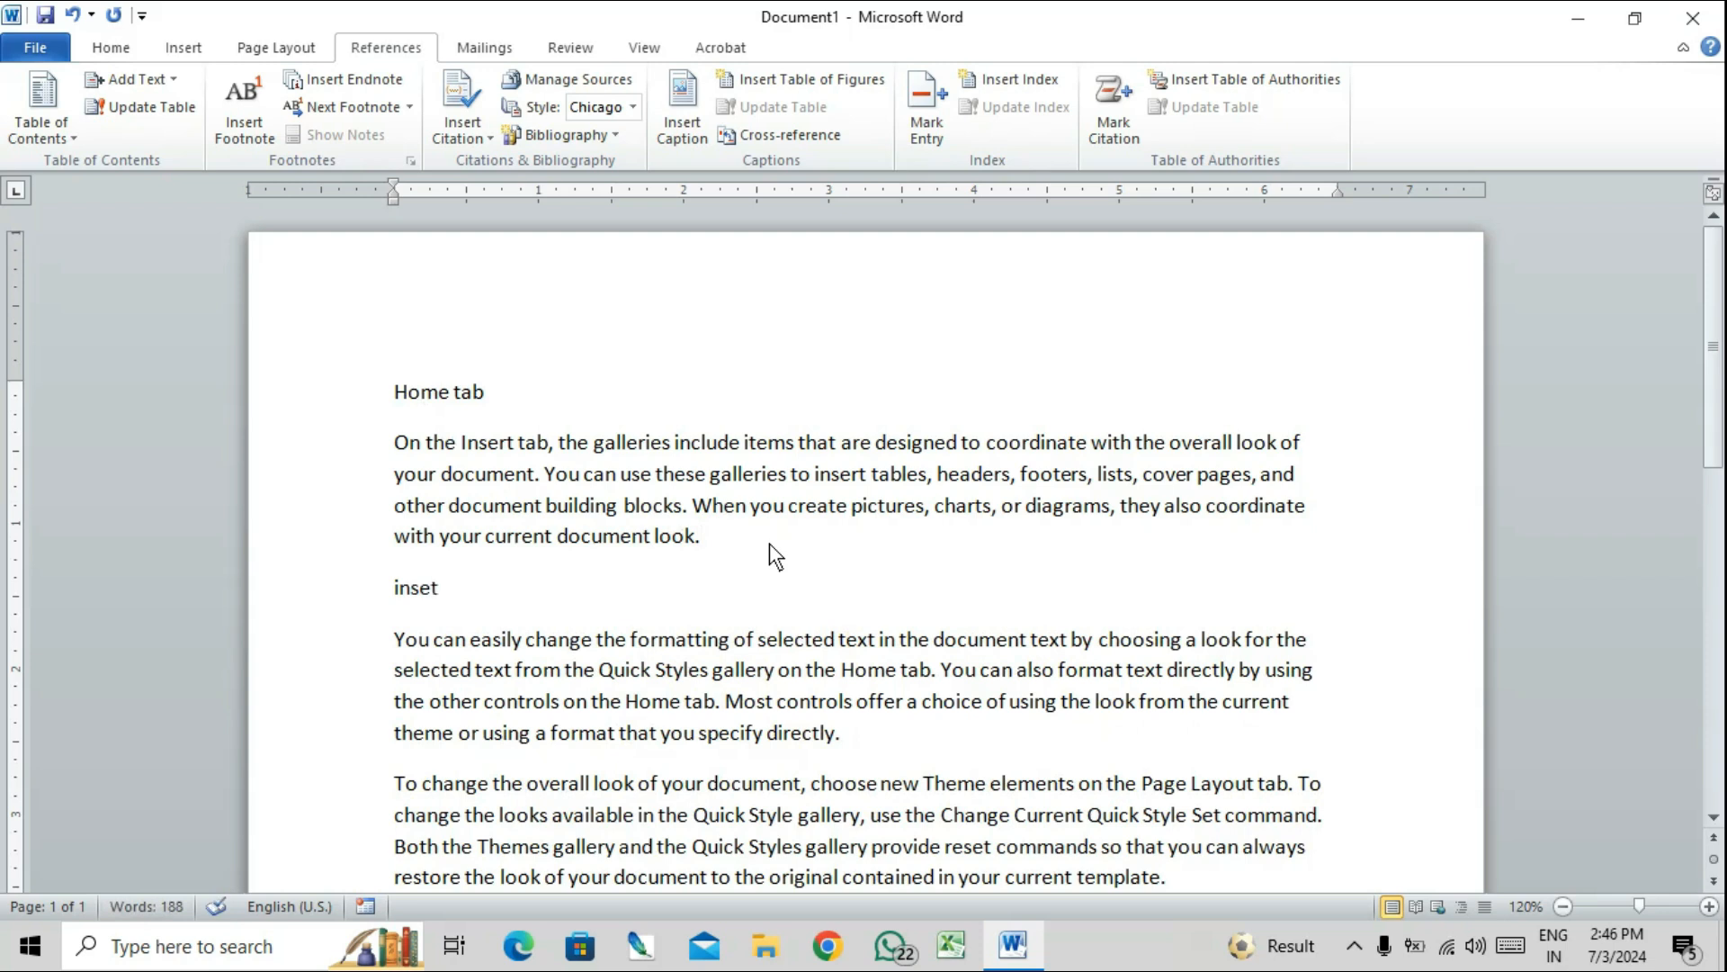
key("BackSpace")
type("rt tab")
- Add a title line reading "Page layout tab" between the second and third sample paragraphs
double_click(974, 756)
key("Right")
key("Left")
key("Return")
type("page")
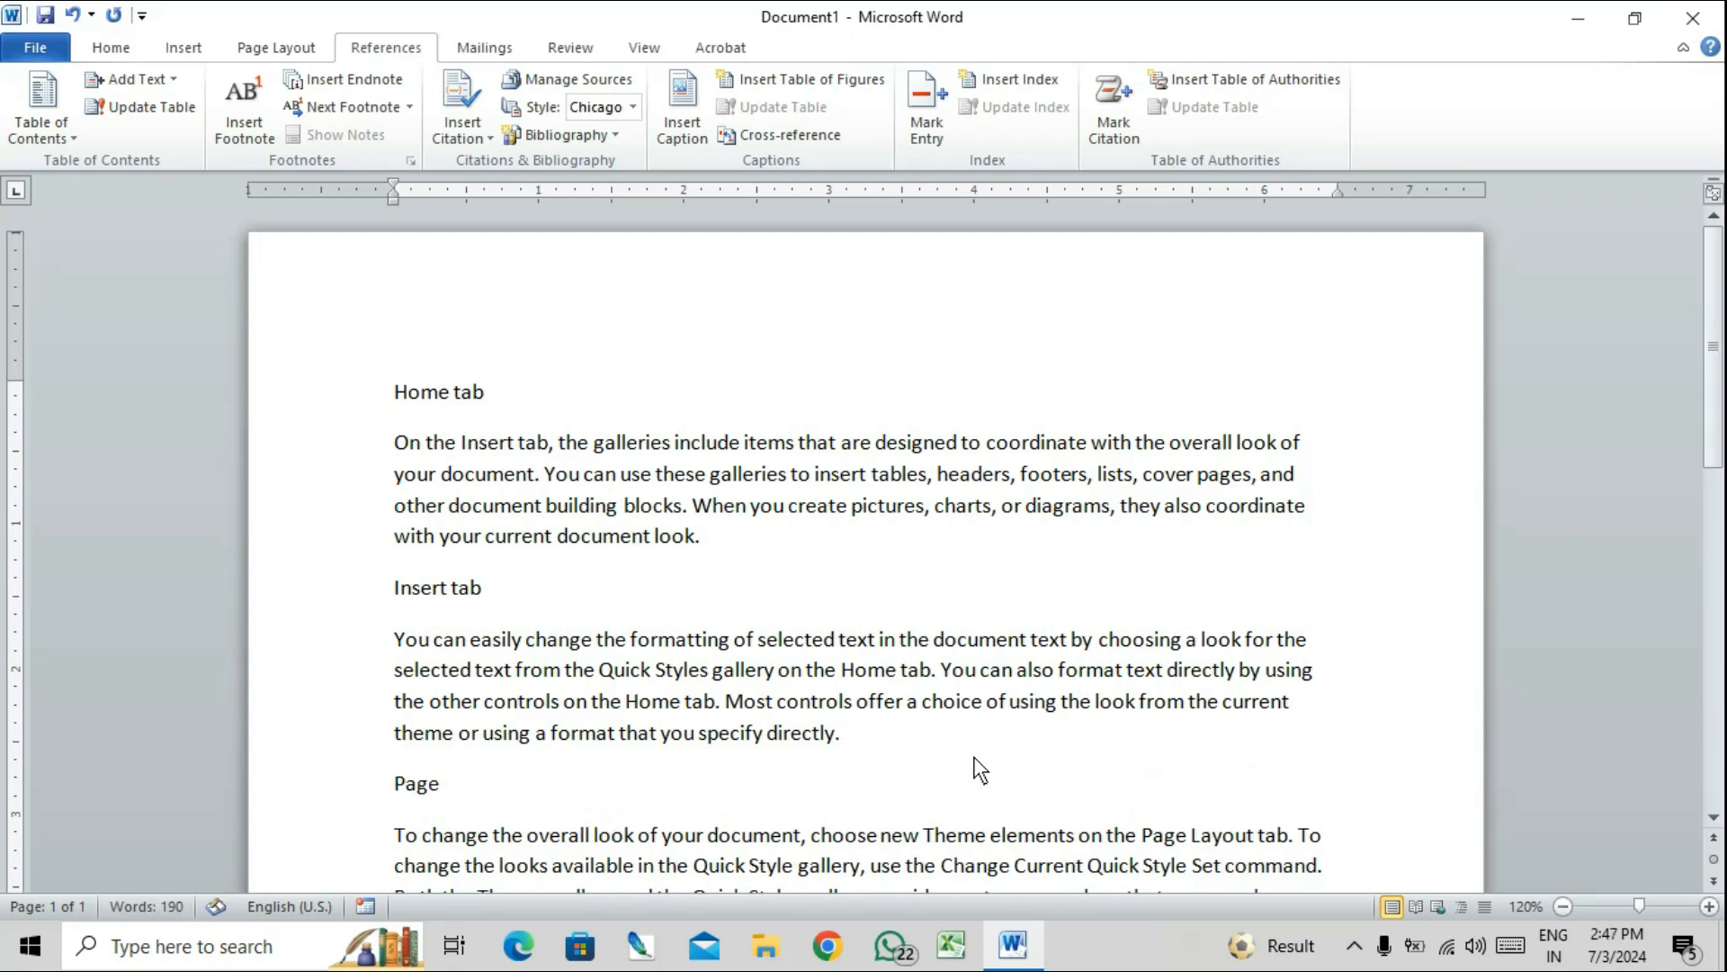
type(" layout tab")
- Apply the Heading 1 style to the "Home tab", "Insert tab" and "Page layout tab" title lines
left_click_drag(495, 392, 429, 404)
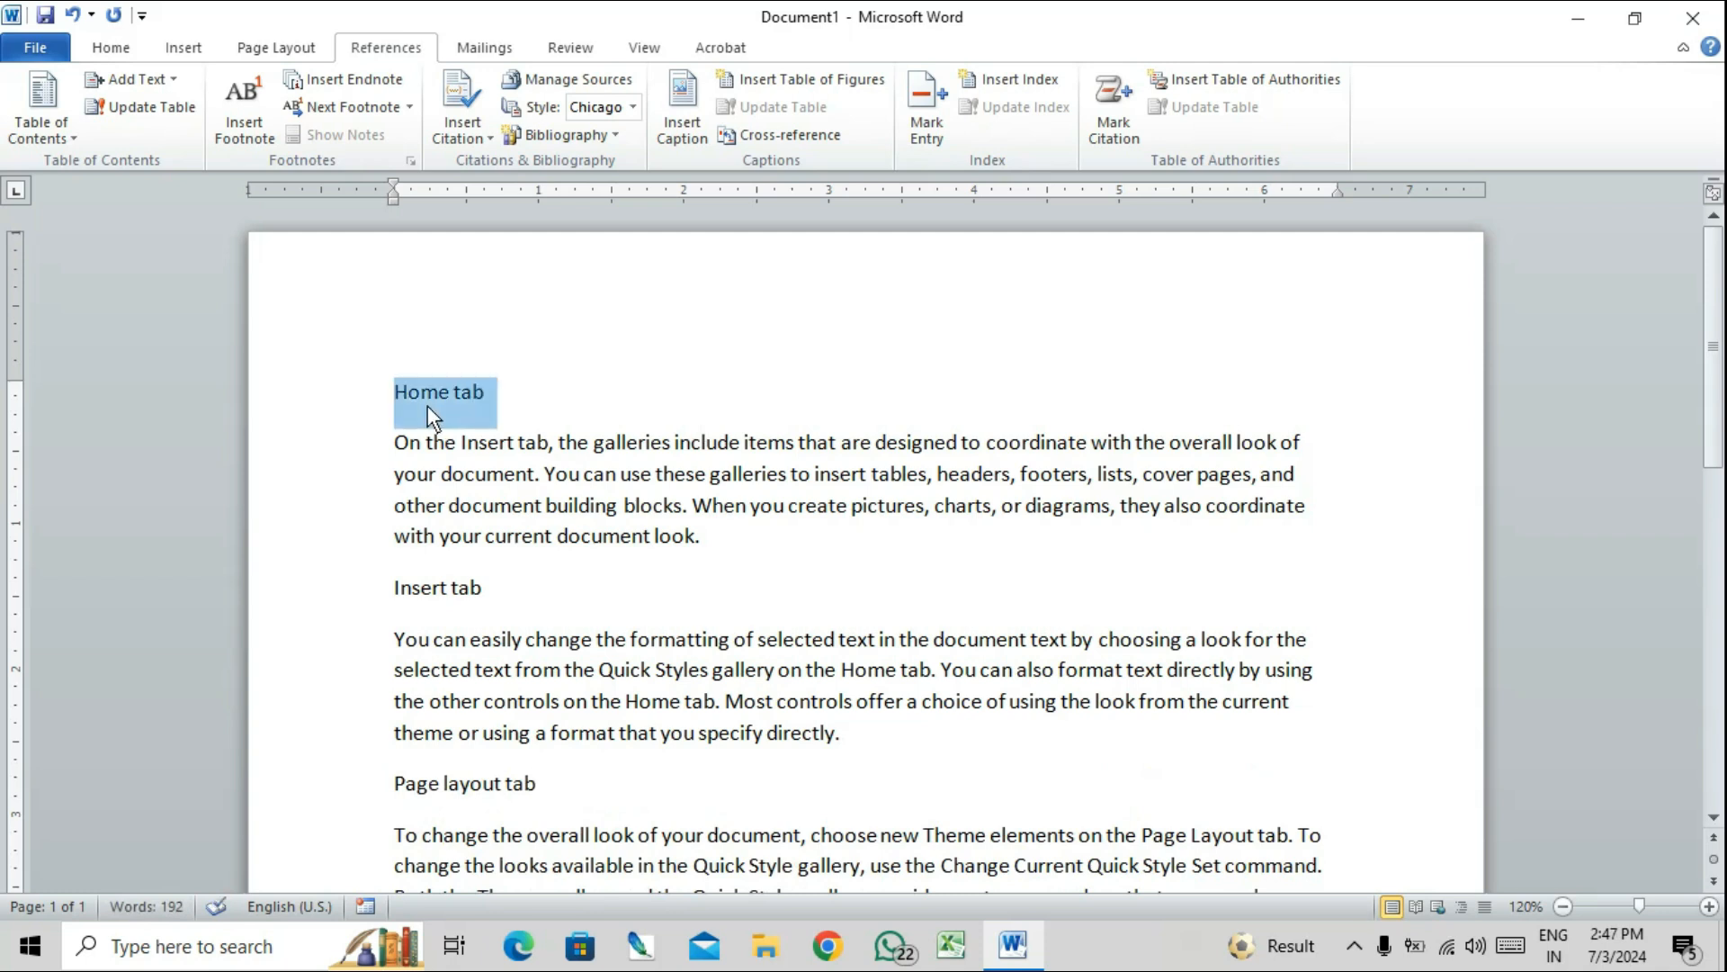
left_click(111, 46)
left_click(1084, 126)
left_click_drag(493, 630, 398, 629)
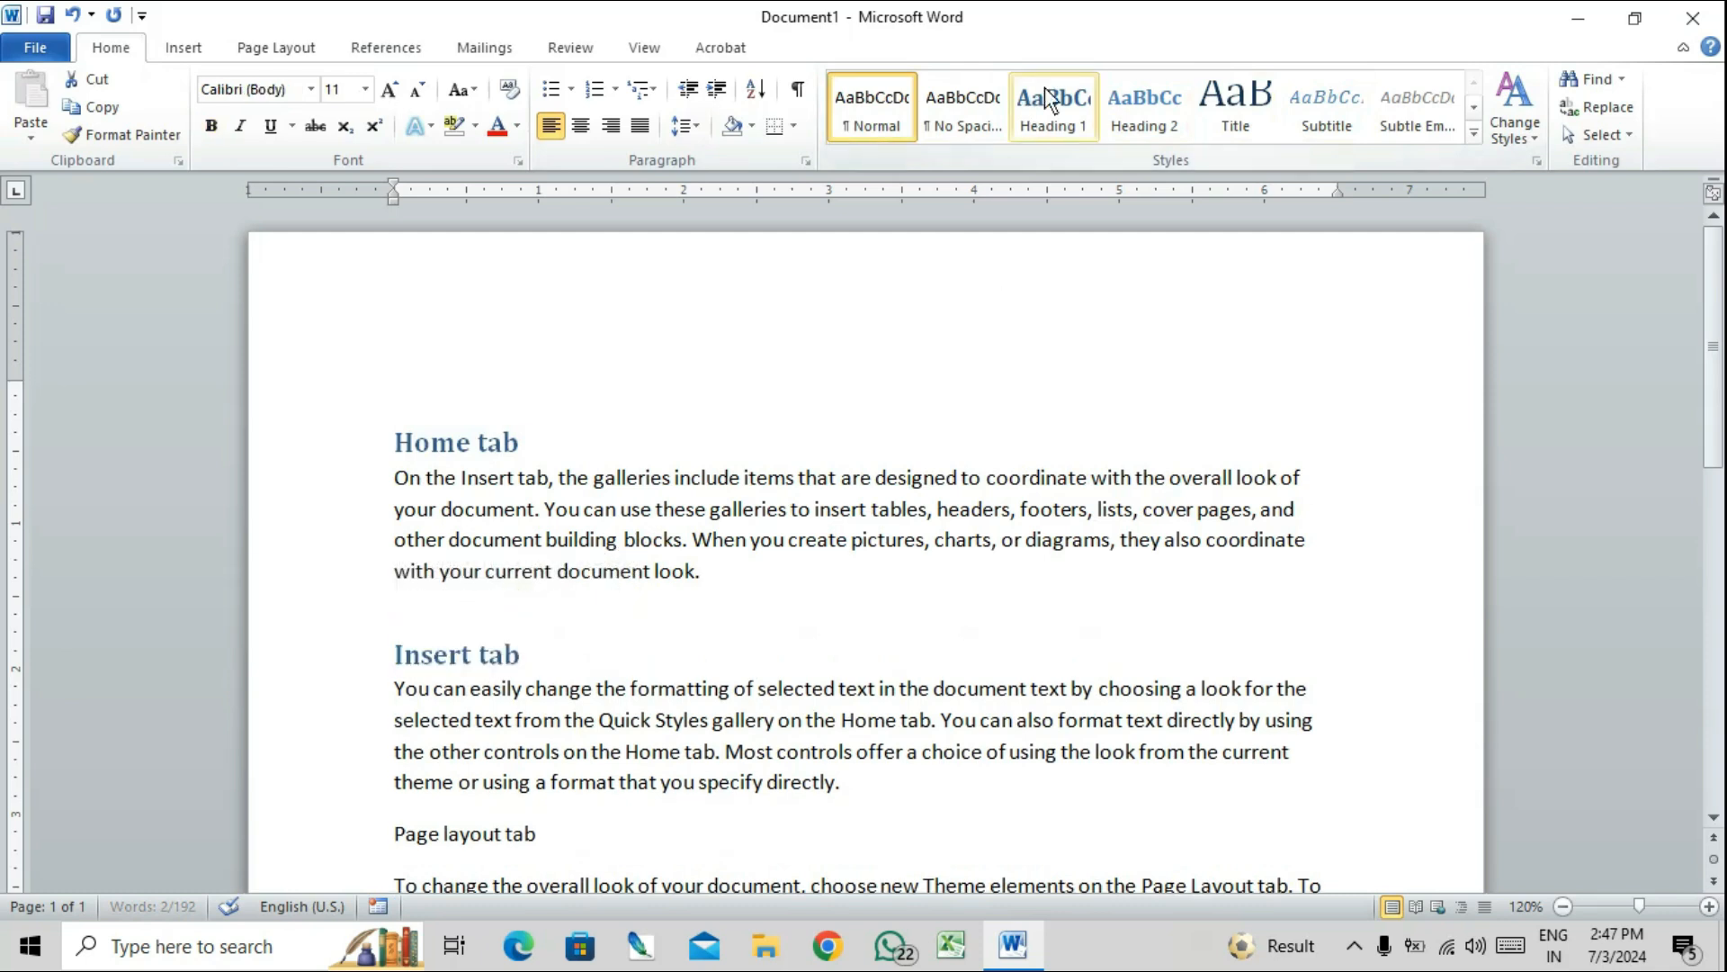
left_click(1034, 108)
left_click_drag(557, 843, 397, 841)
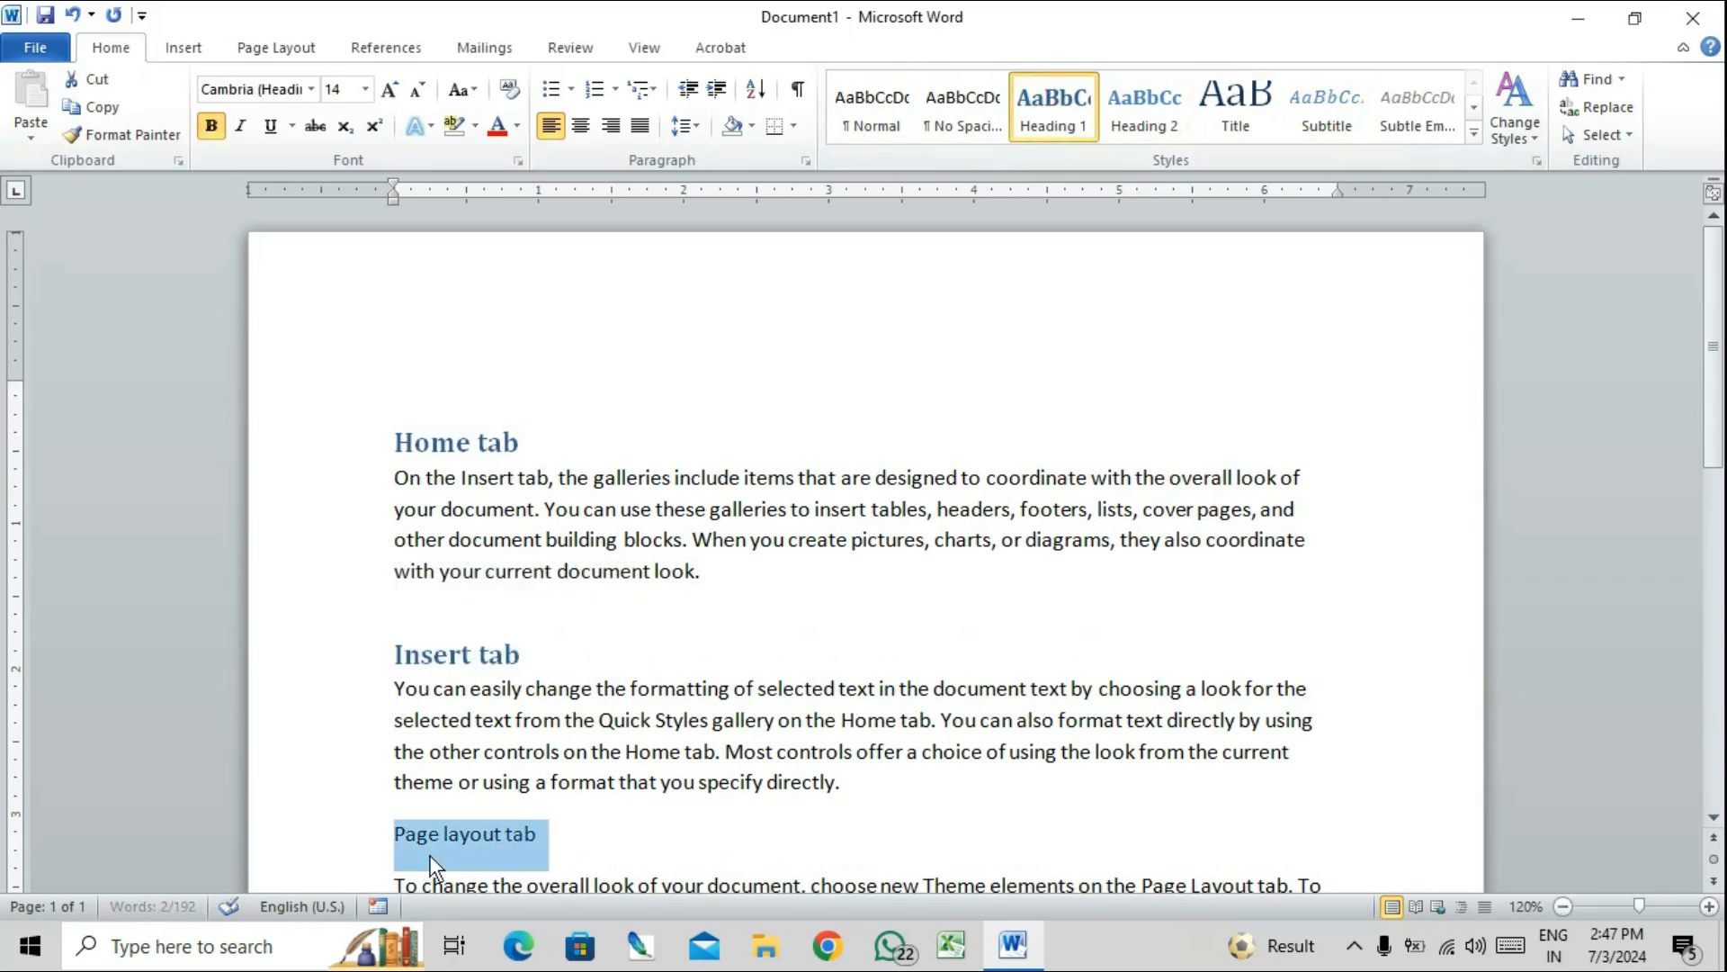
left_click(1093, 113)
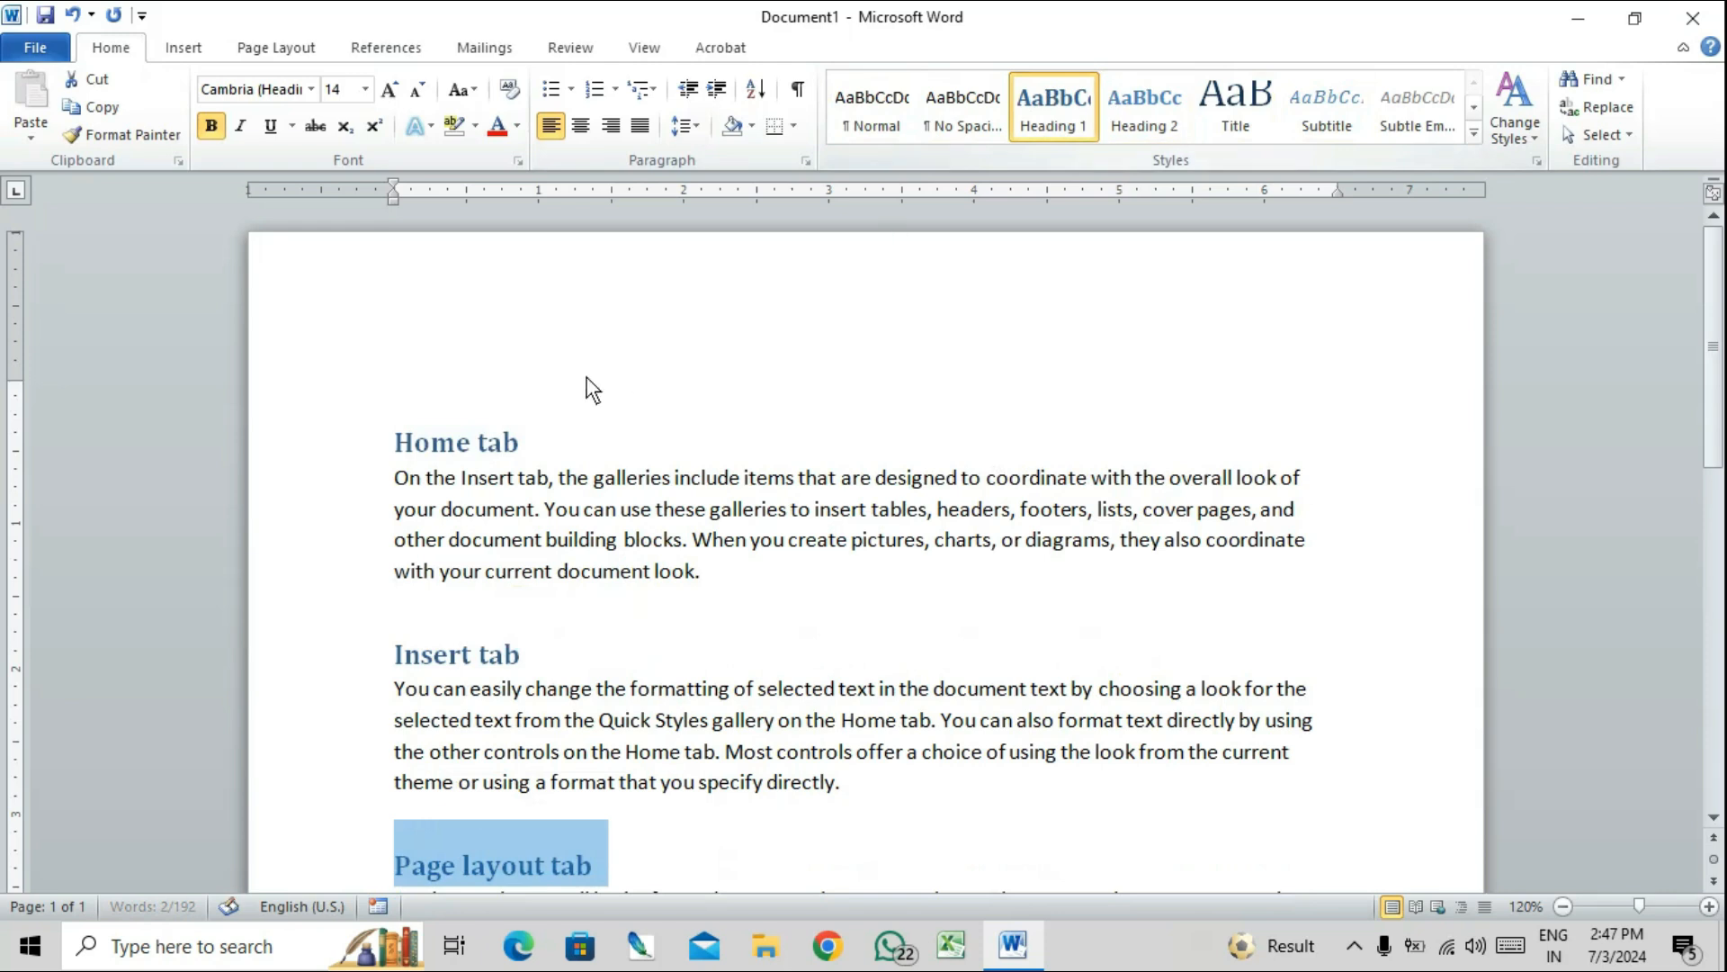
- Add an empty line above the "Home tab" heading and insert the Automatic Table 1 table of contents there
left_click(495, 394)
left_click(397, 444)
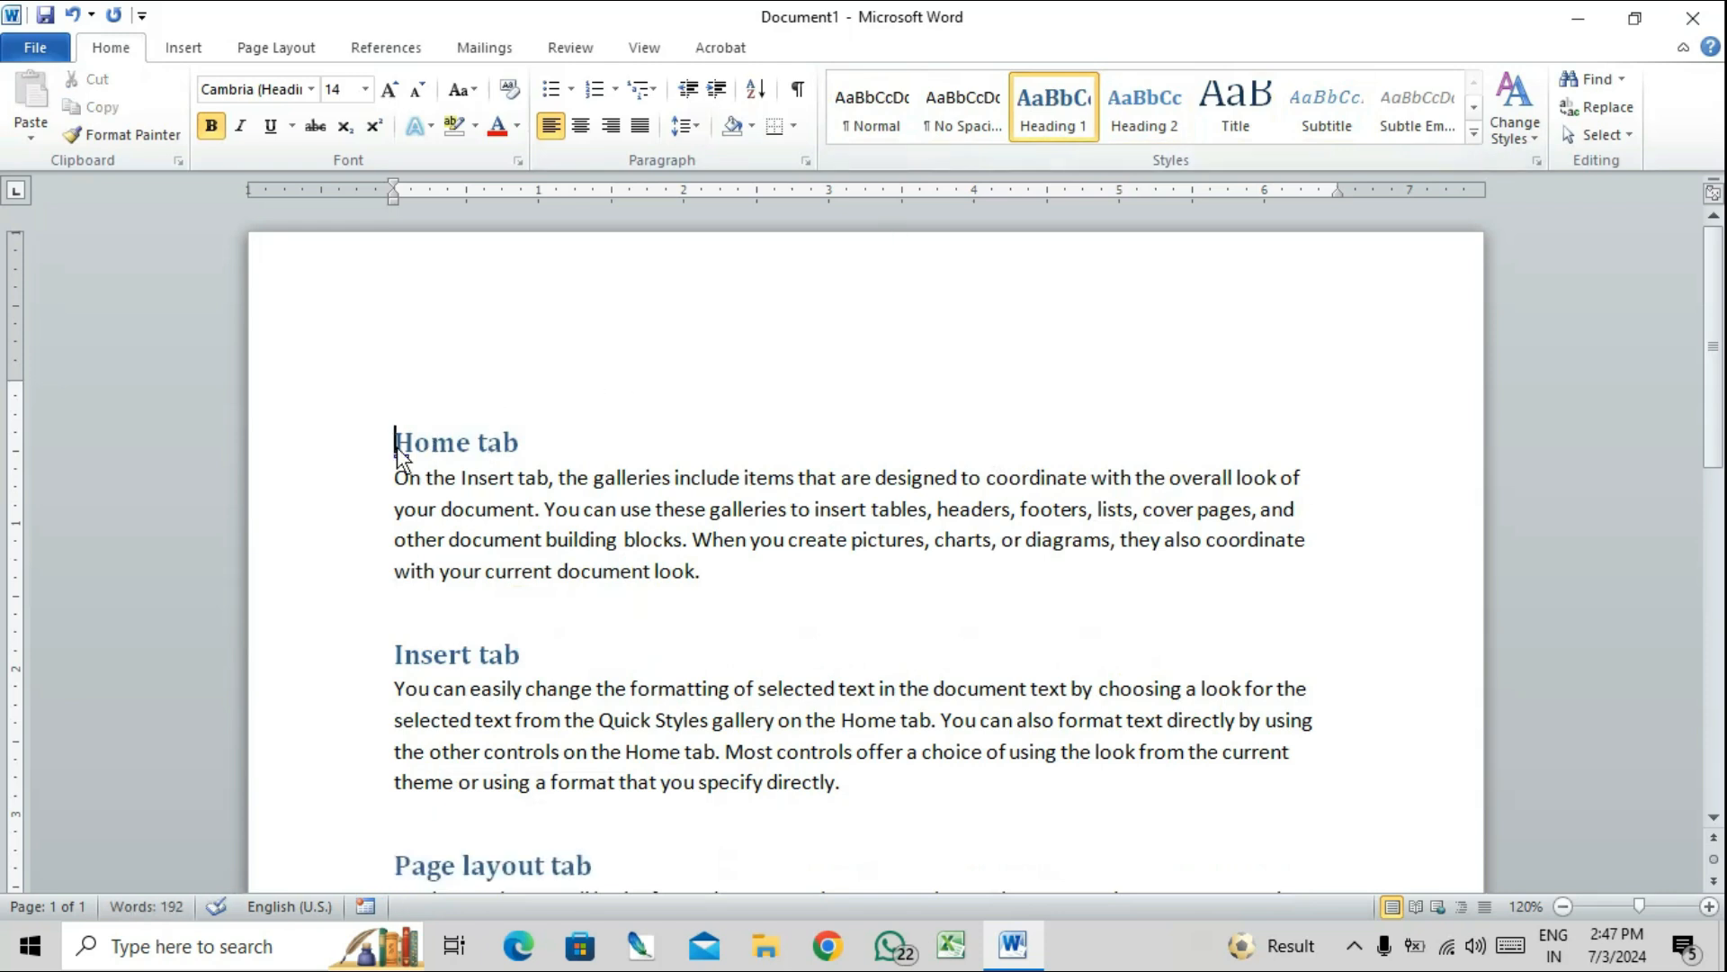
key("Return")
left_click(401, 406)
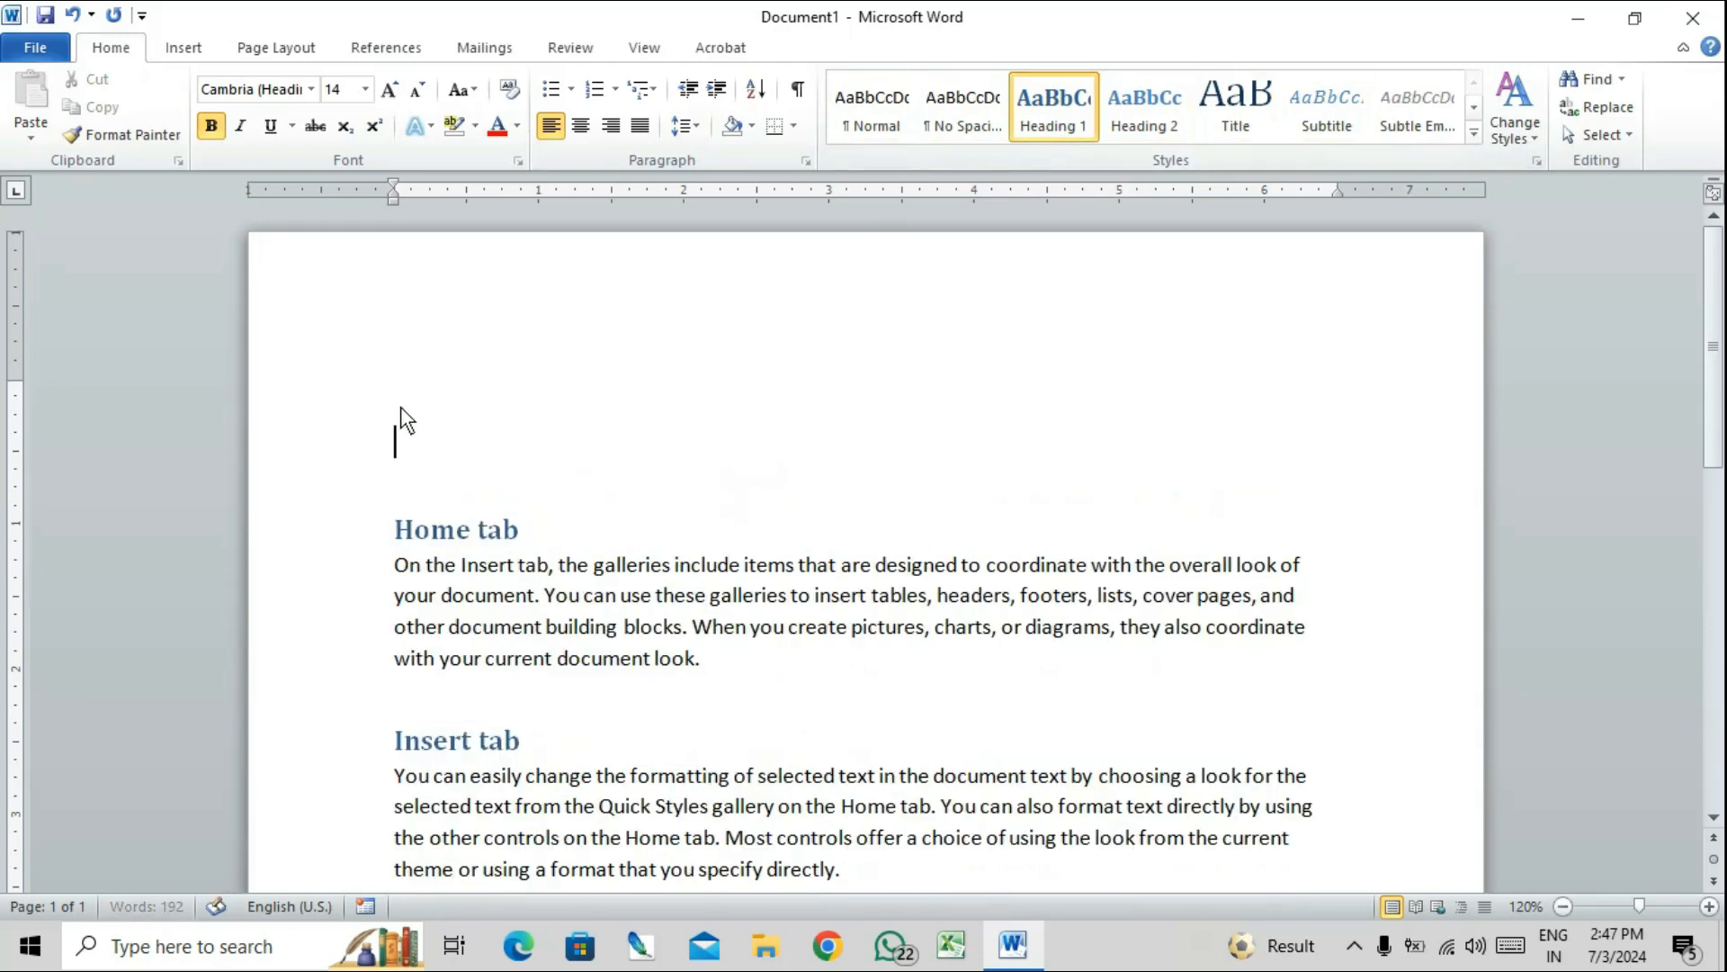
left_click(382, 47)
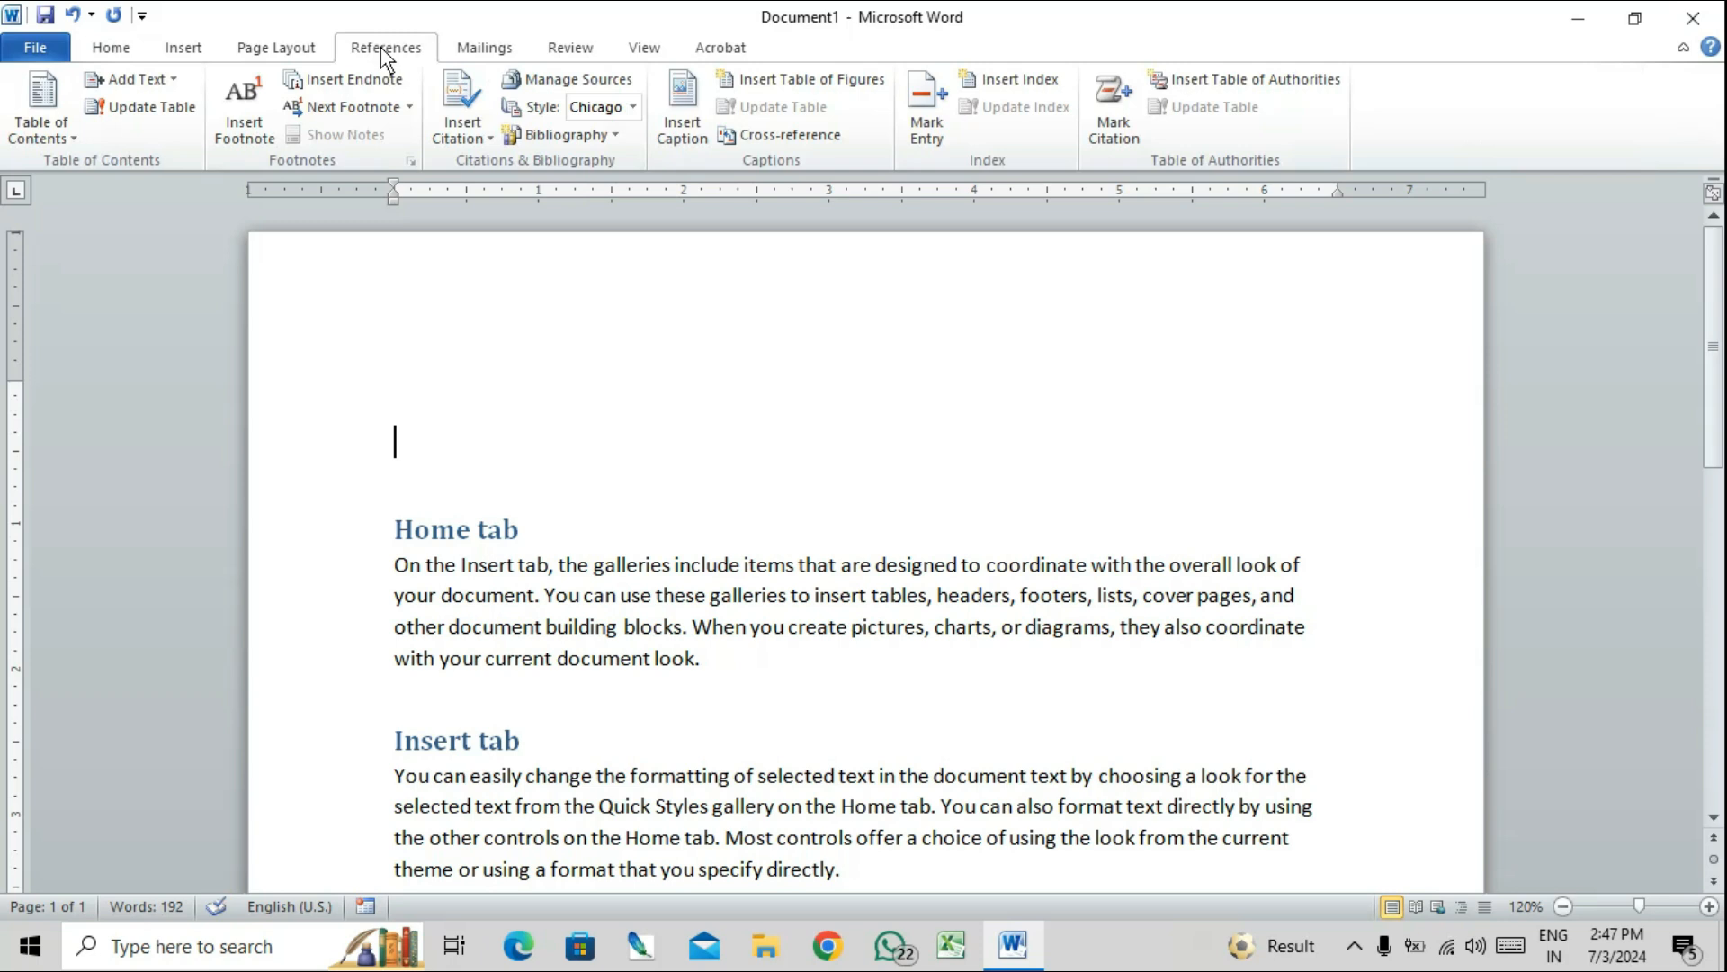
left_click(57, 97)
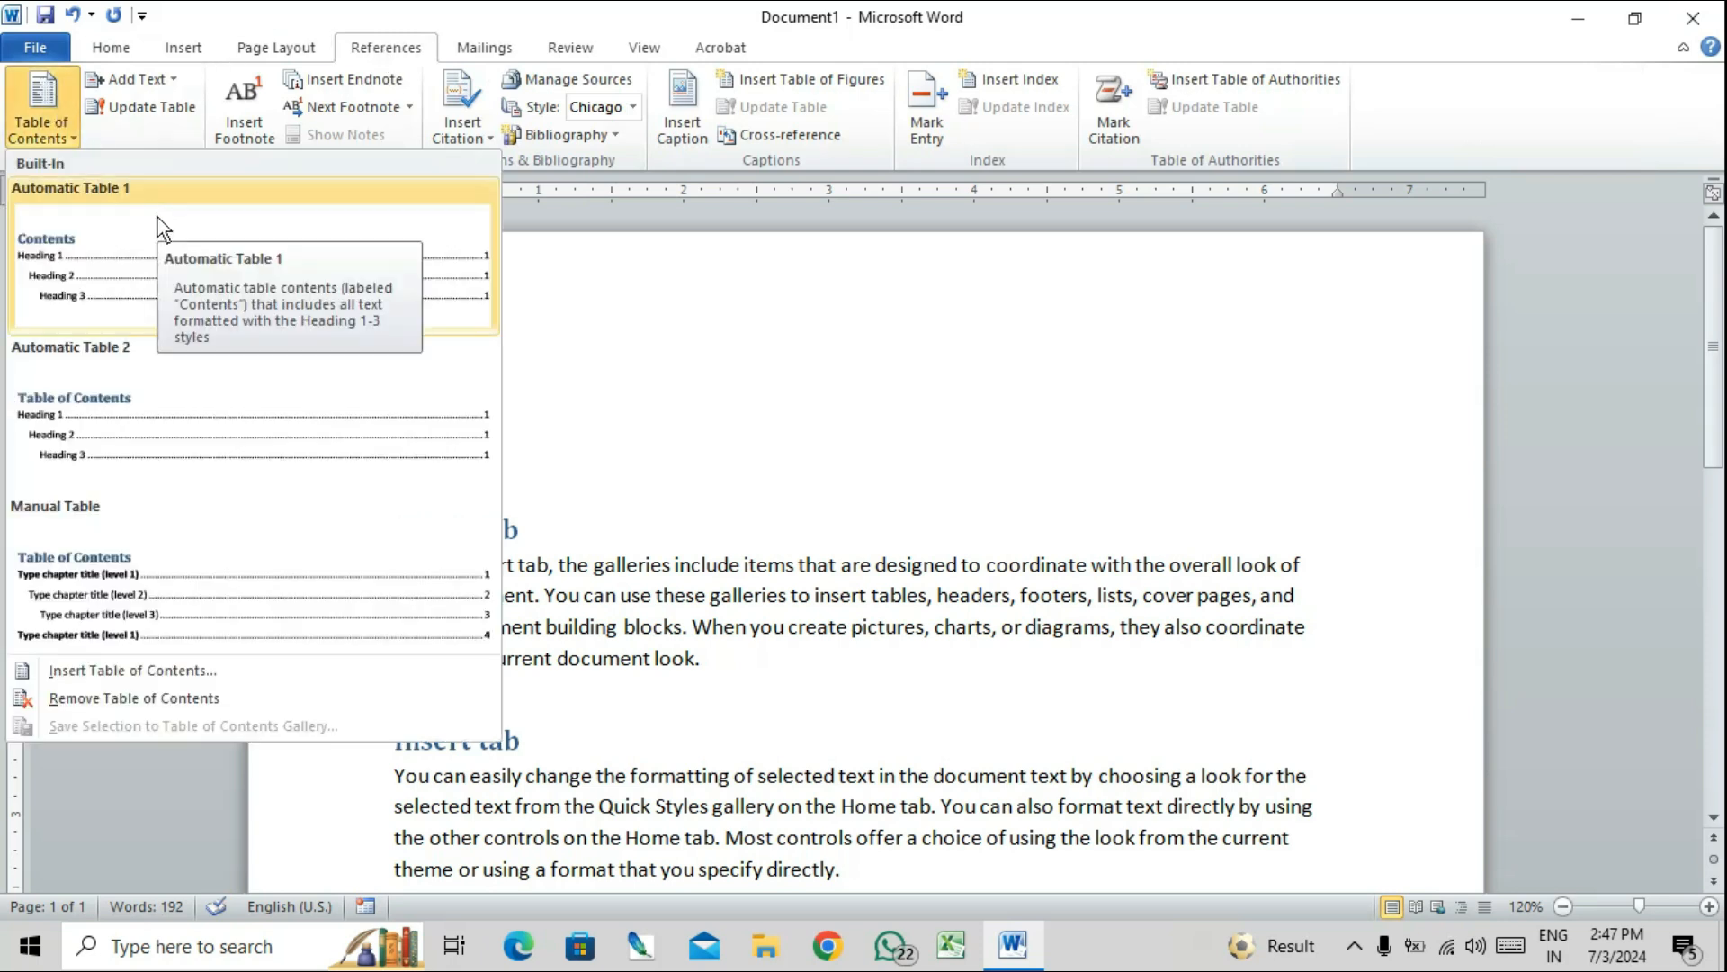
left_click(159, 219)
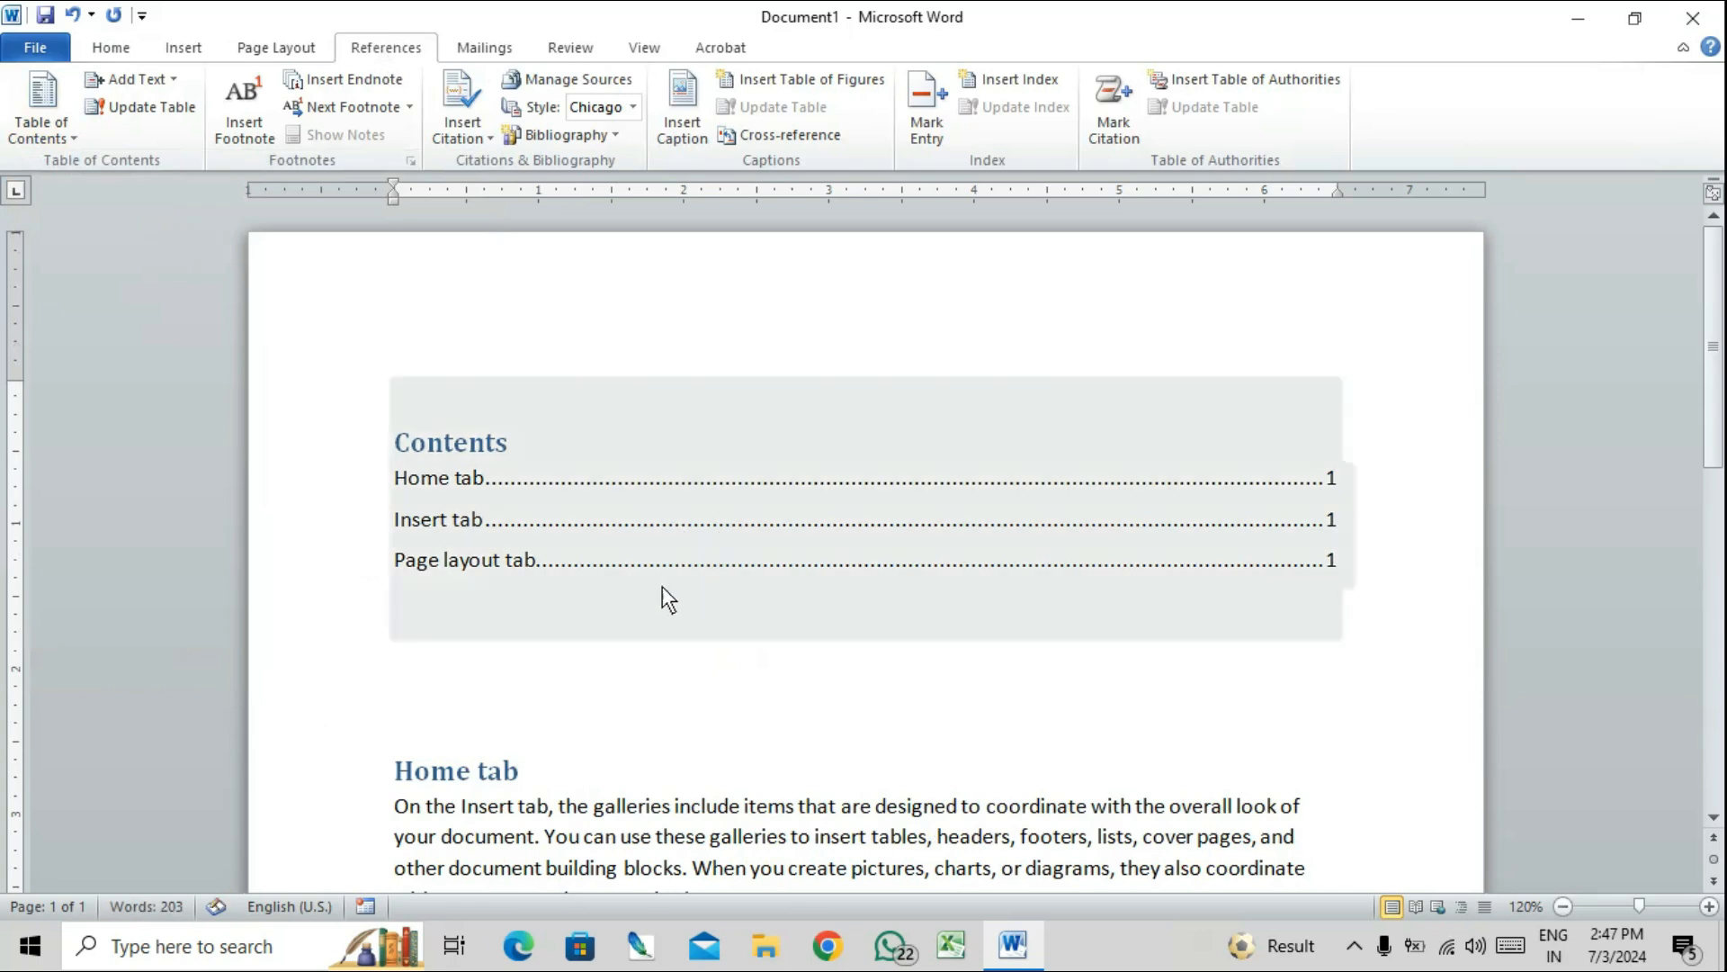
- Follow the "Page layout tab" link in the table of contents and insert a page break before that heading
scroll(585, 580, "down", 1)
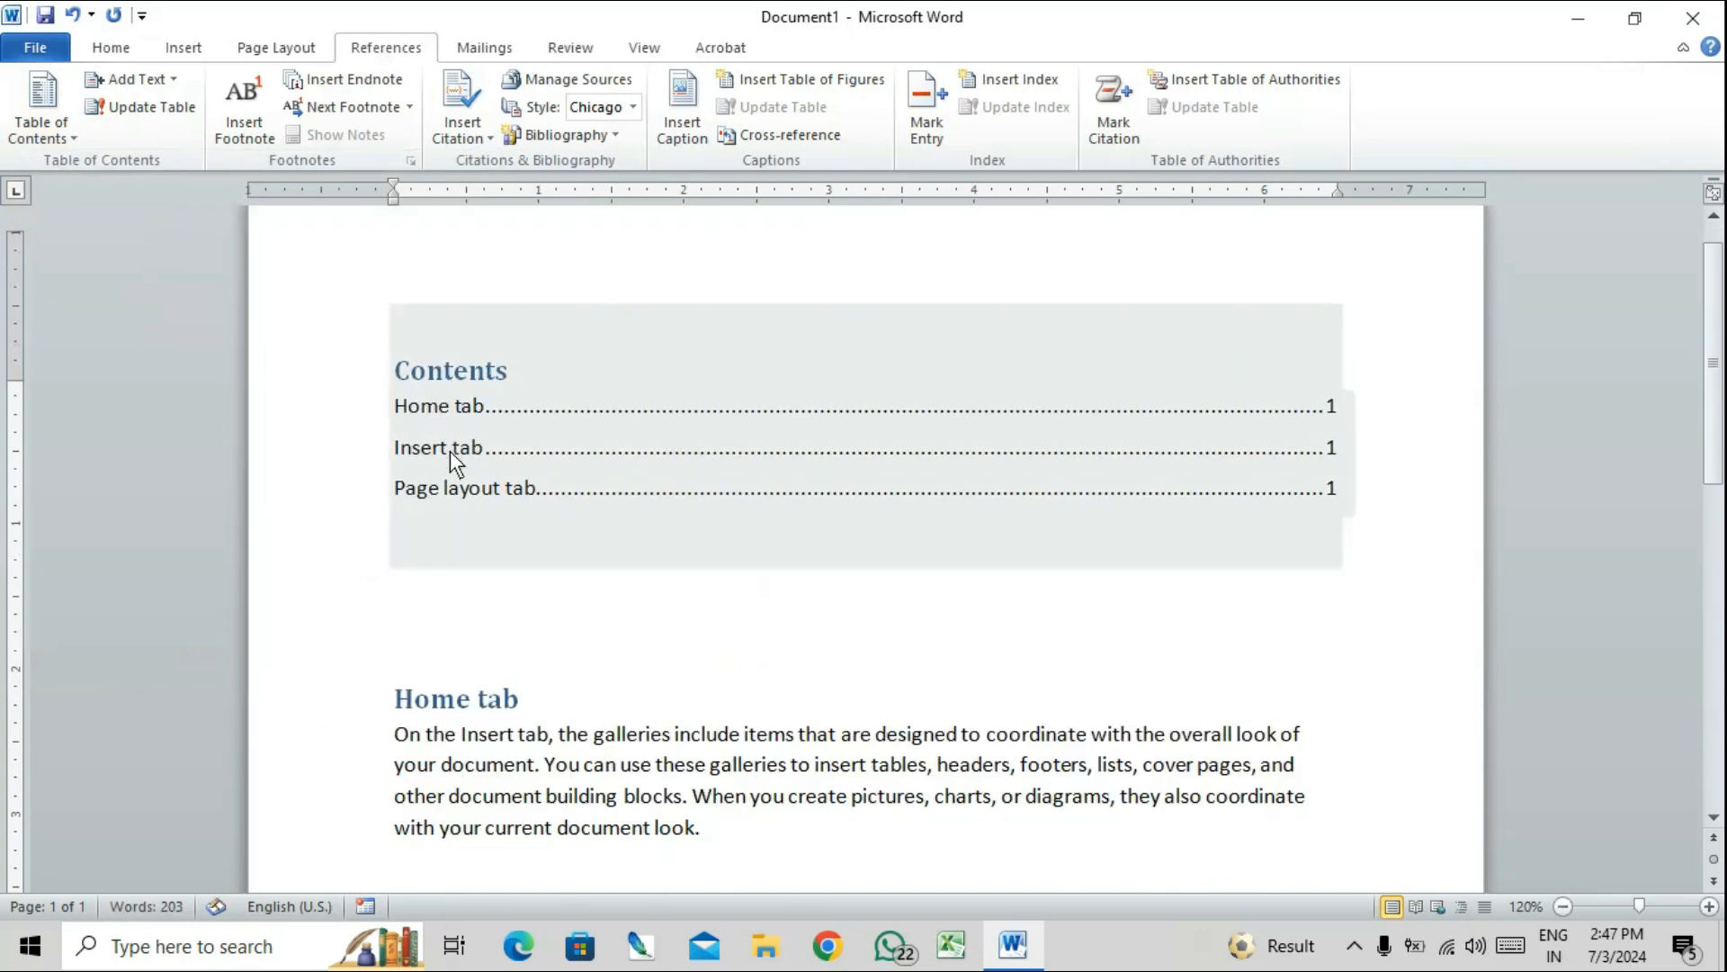
left_click(479, 515)
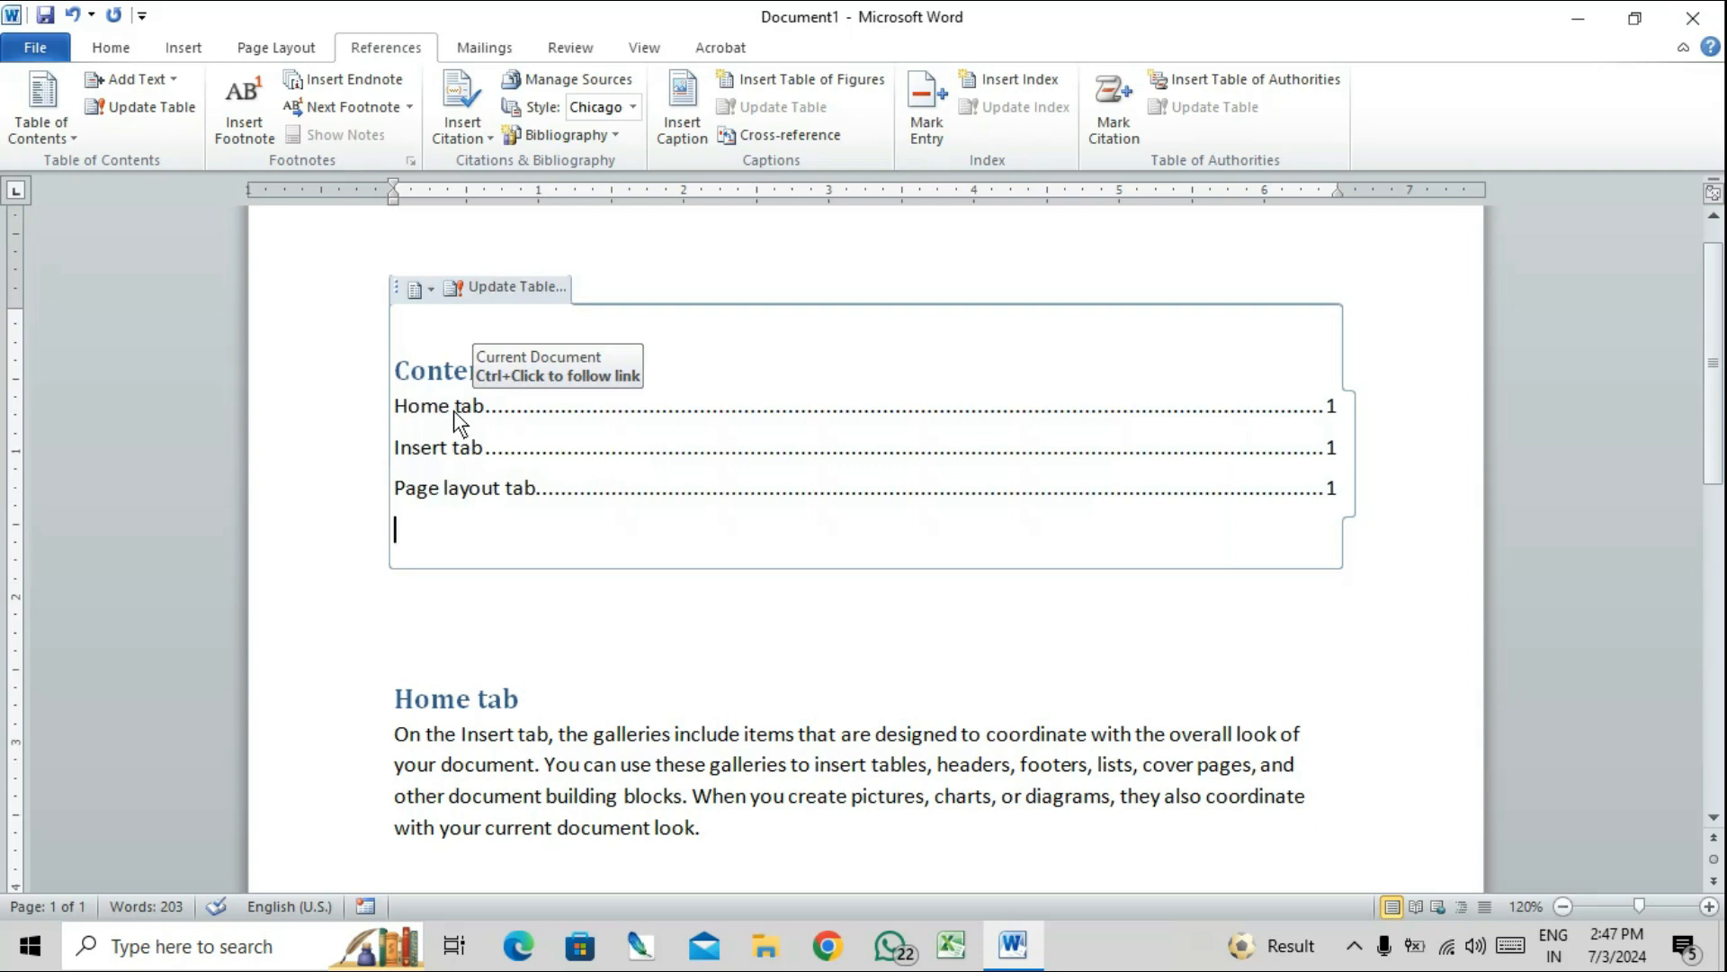
scroll(459, 423, "down", 3)
scroll(486, 468, "up", 4)
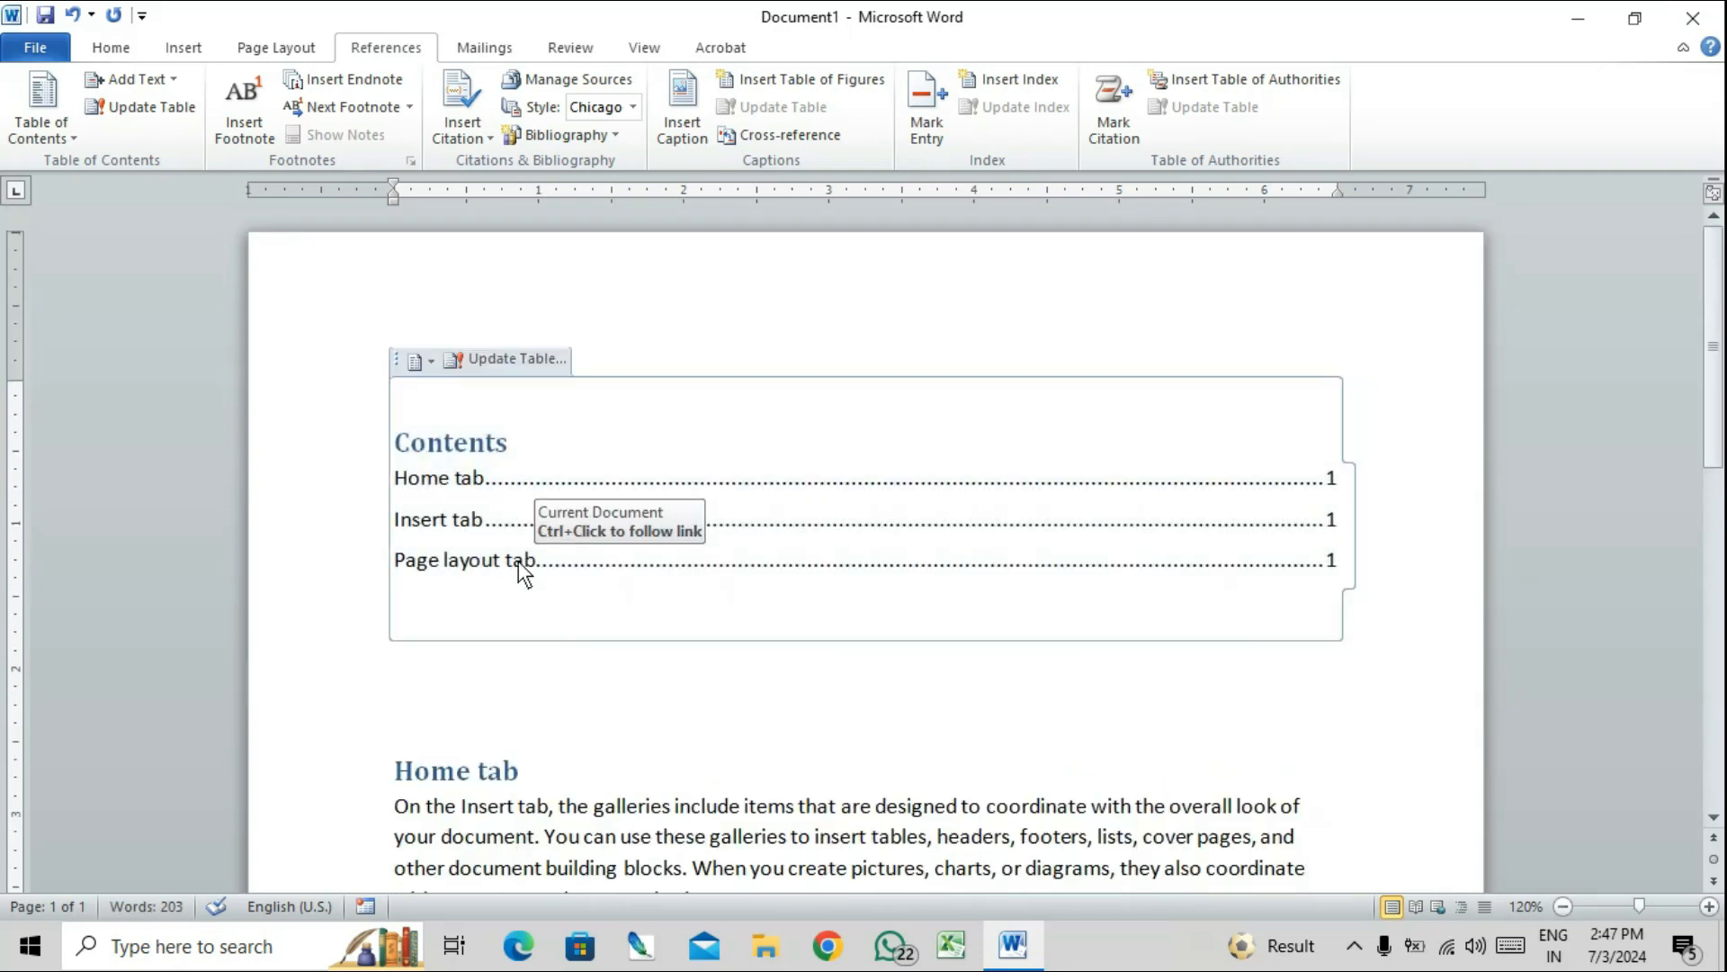
left_click(518, 560, "ctrl")
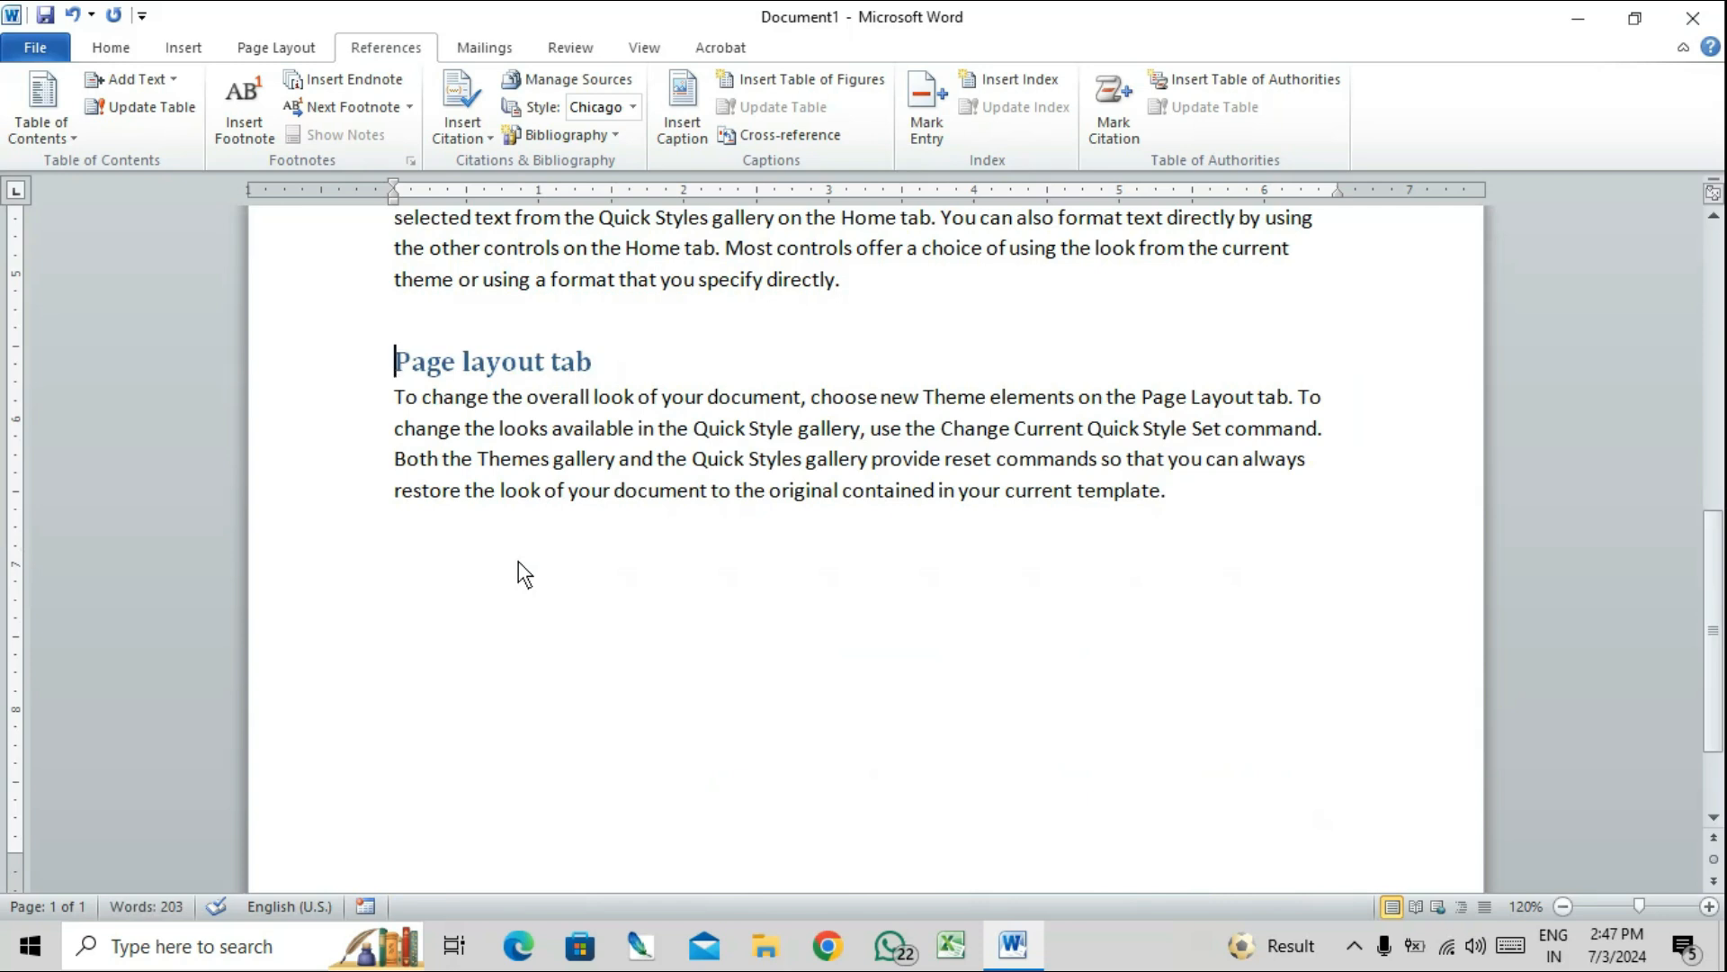
key("ctrl+Return")
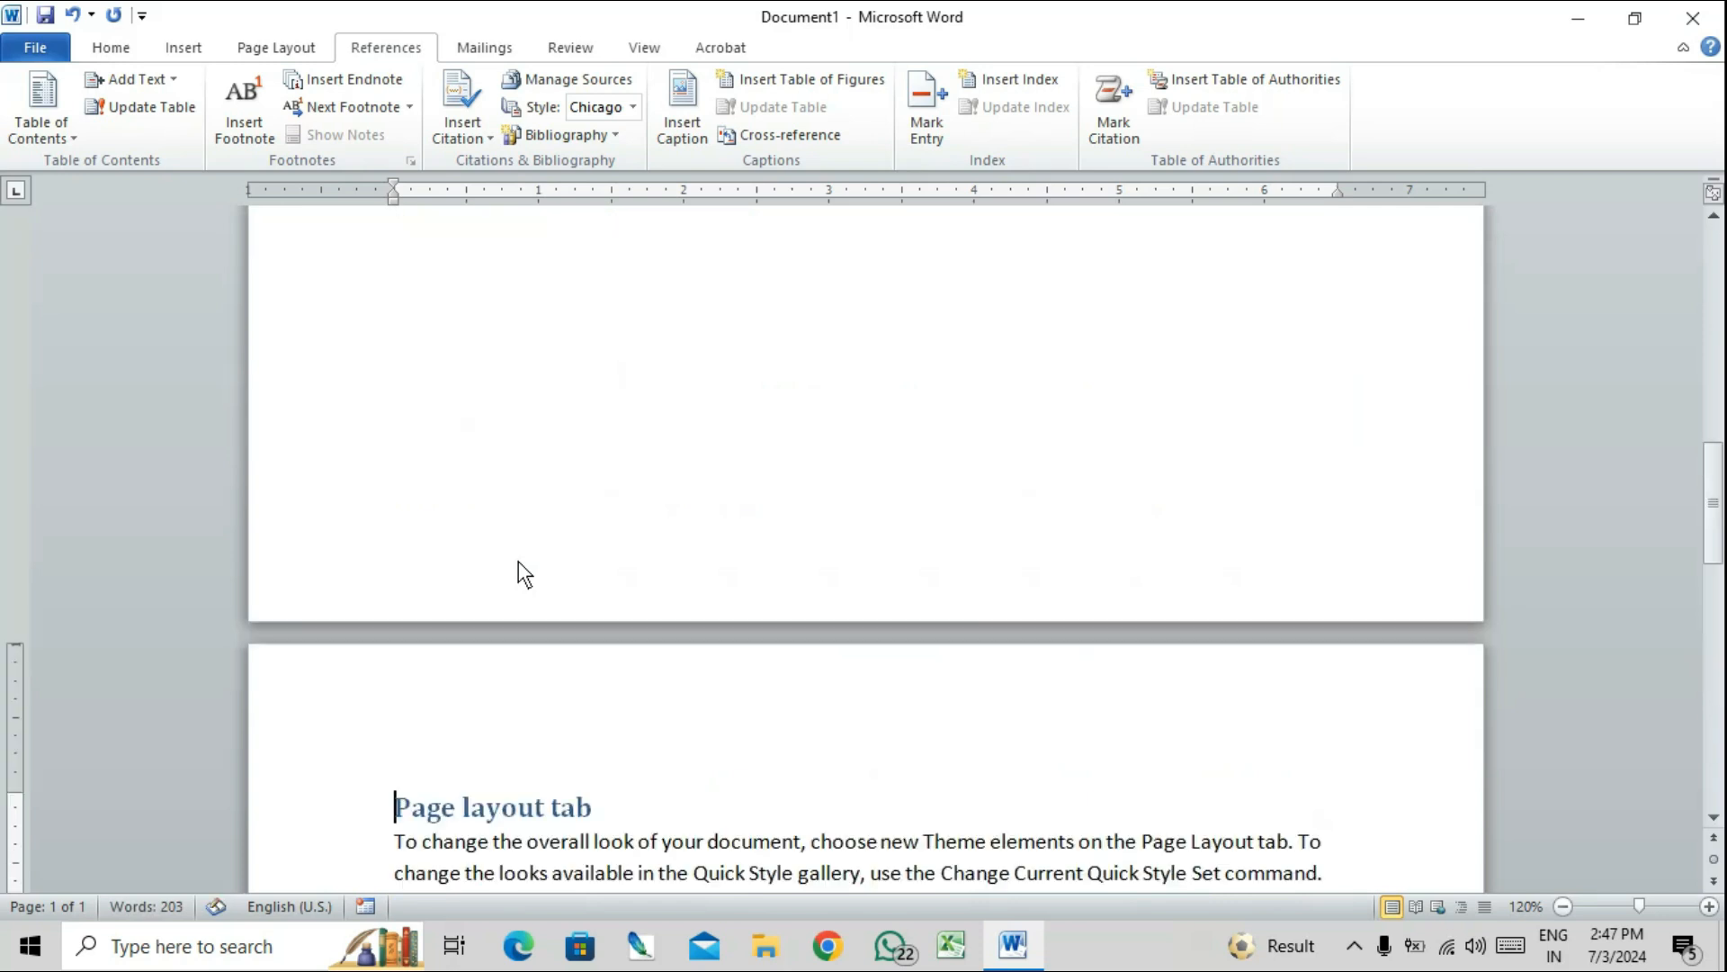
- Replace the word "Insert" with "review" in the "Insert tab" heading
scroll(508, 476, "up", 3)
scroll(514, 481, "up", 3)
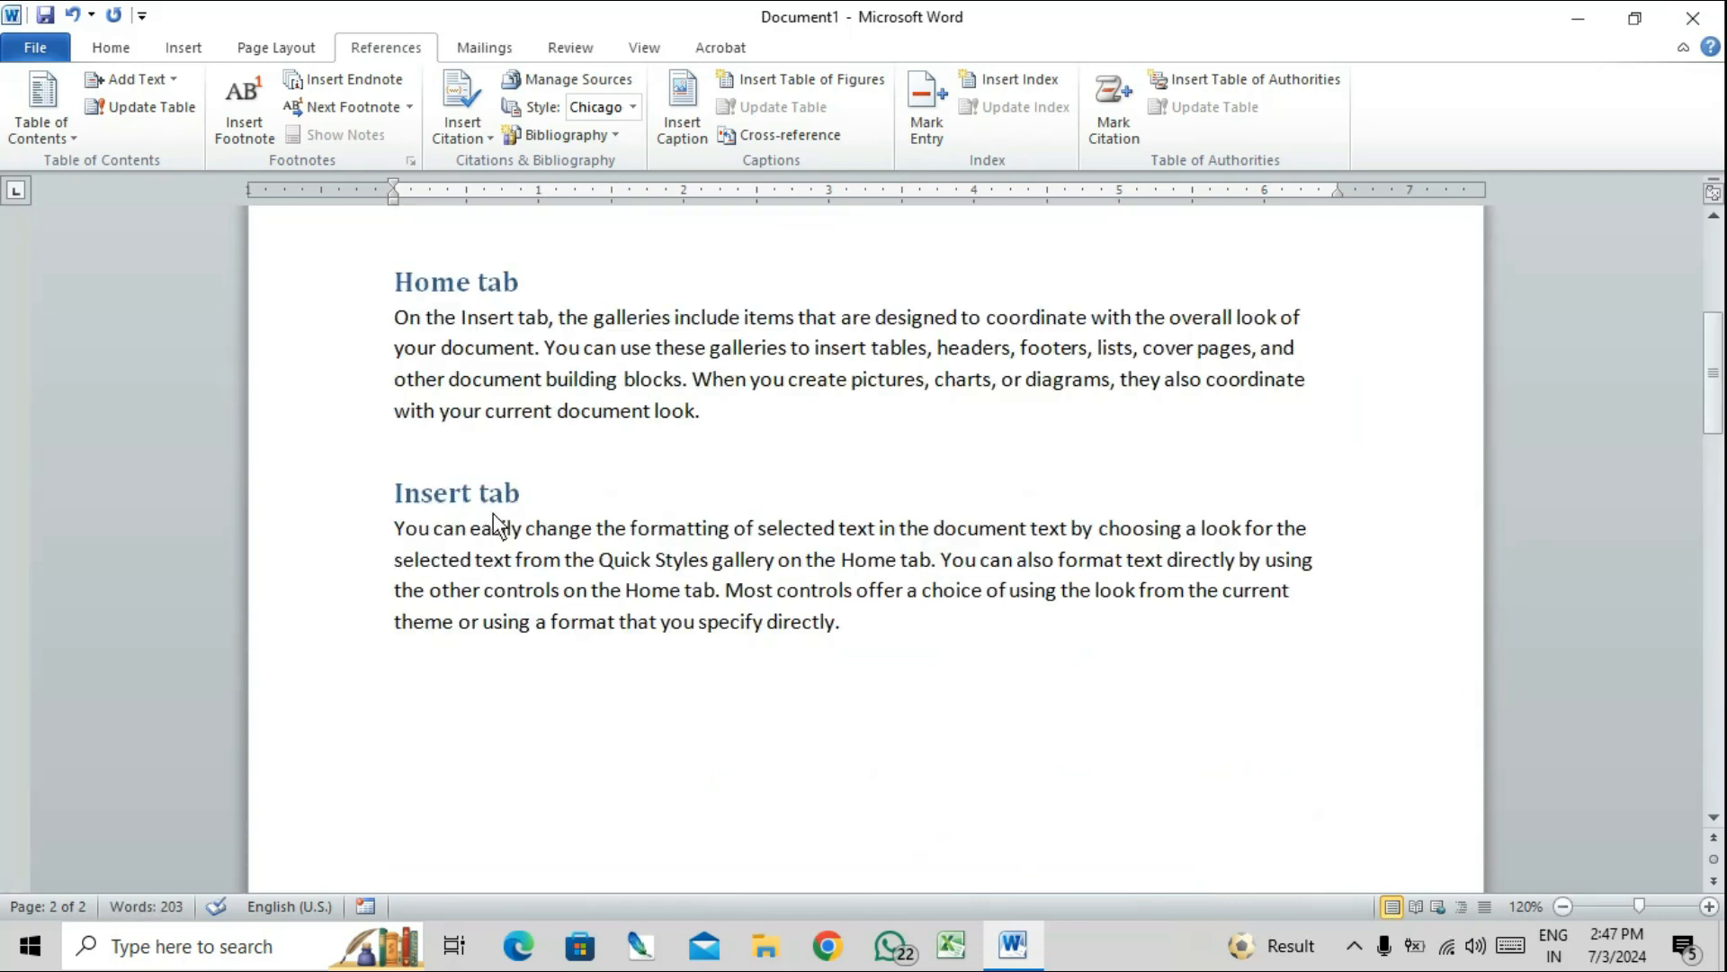
key("BackSpace")
key("BackSpace")
key("BackSpace")
key("BackSpace")
key("BackSpace")
key("BackSpace")
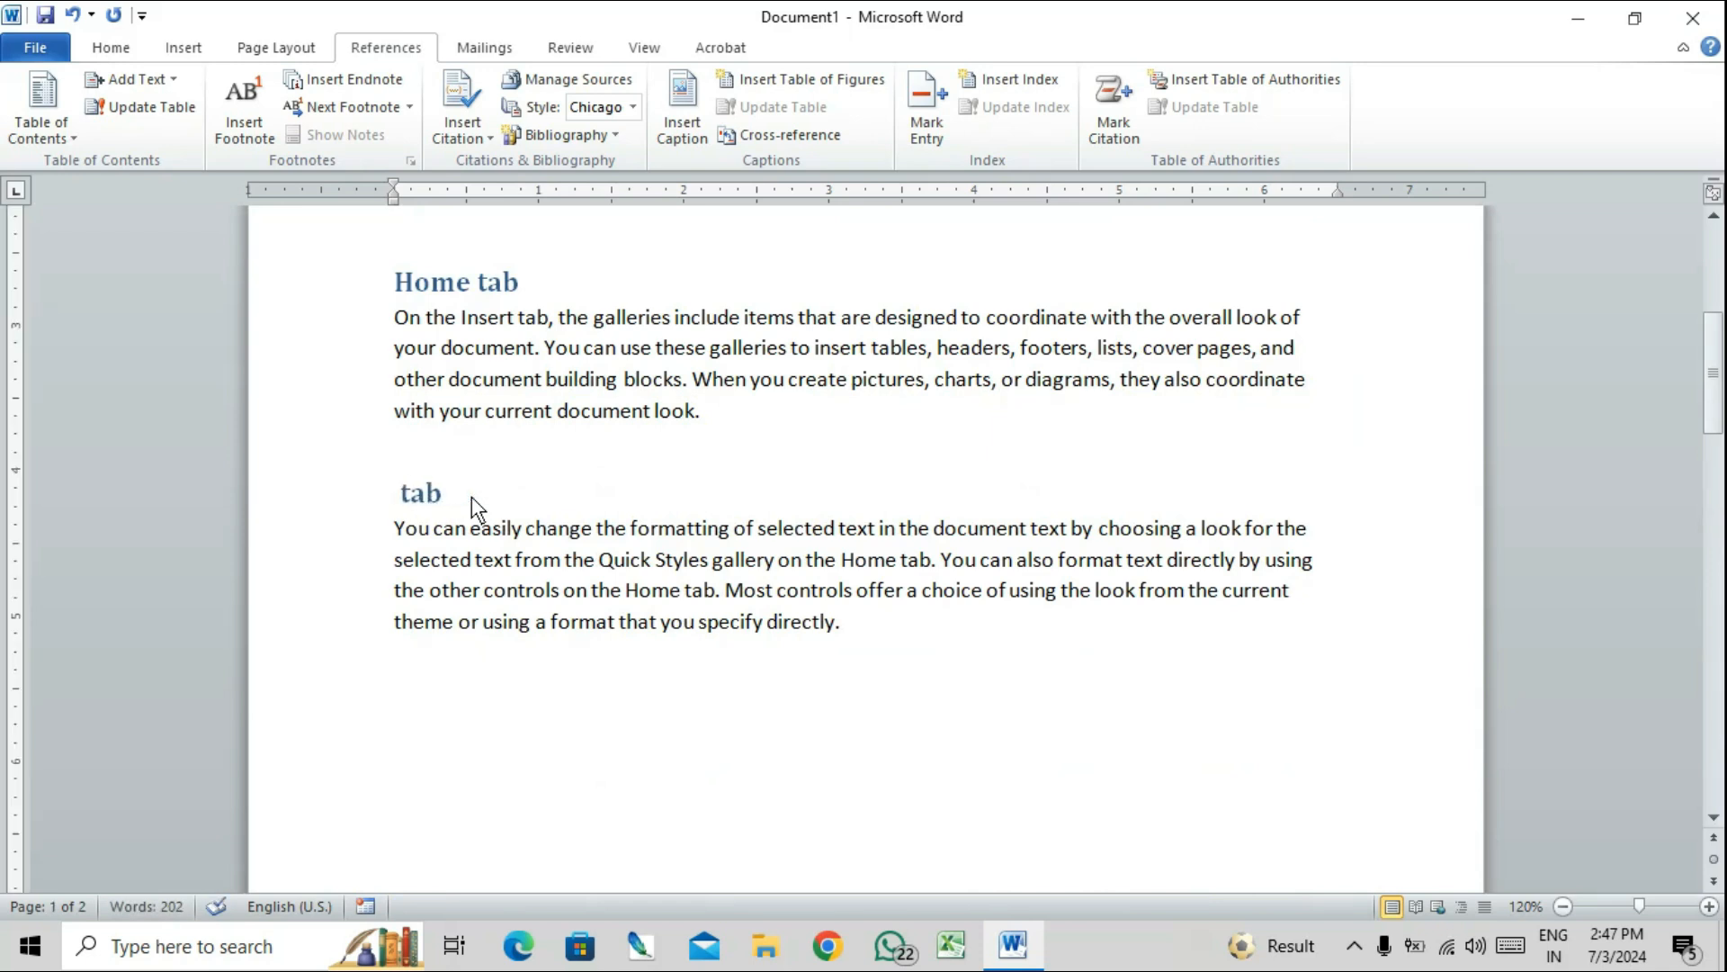
type("review")
- Update the entire table of contents, including both headings and page numbers
scroll(490, 517, "up", 5)
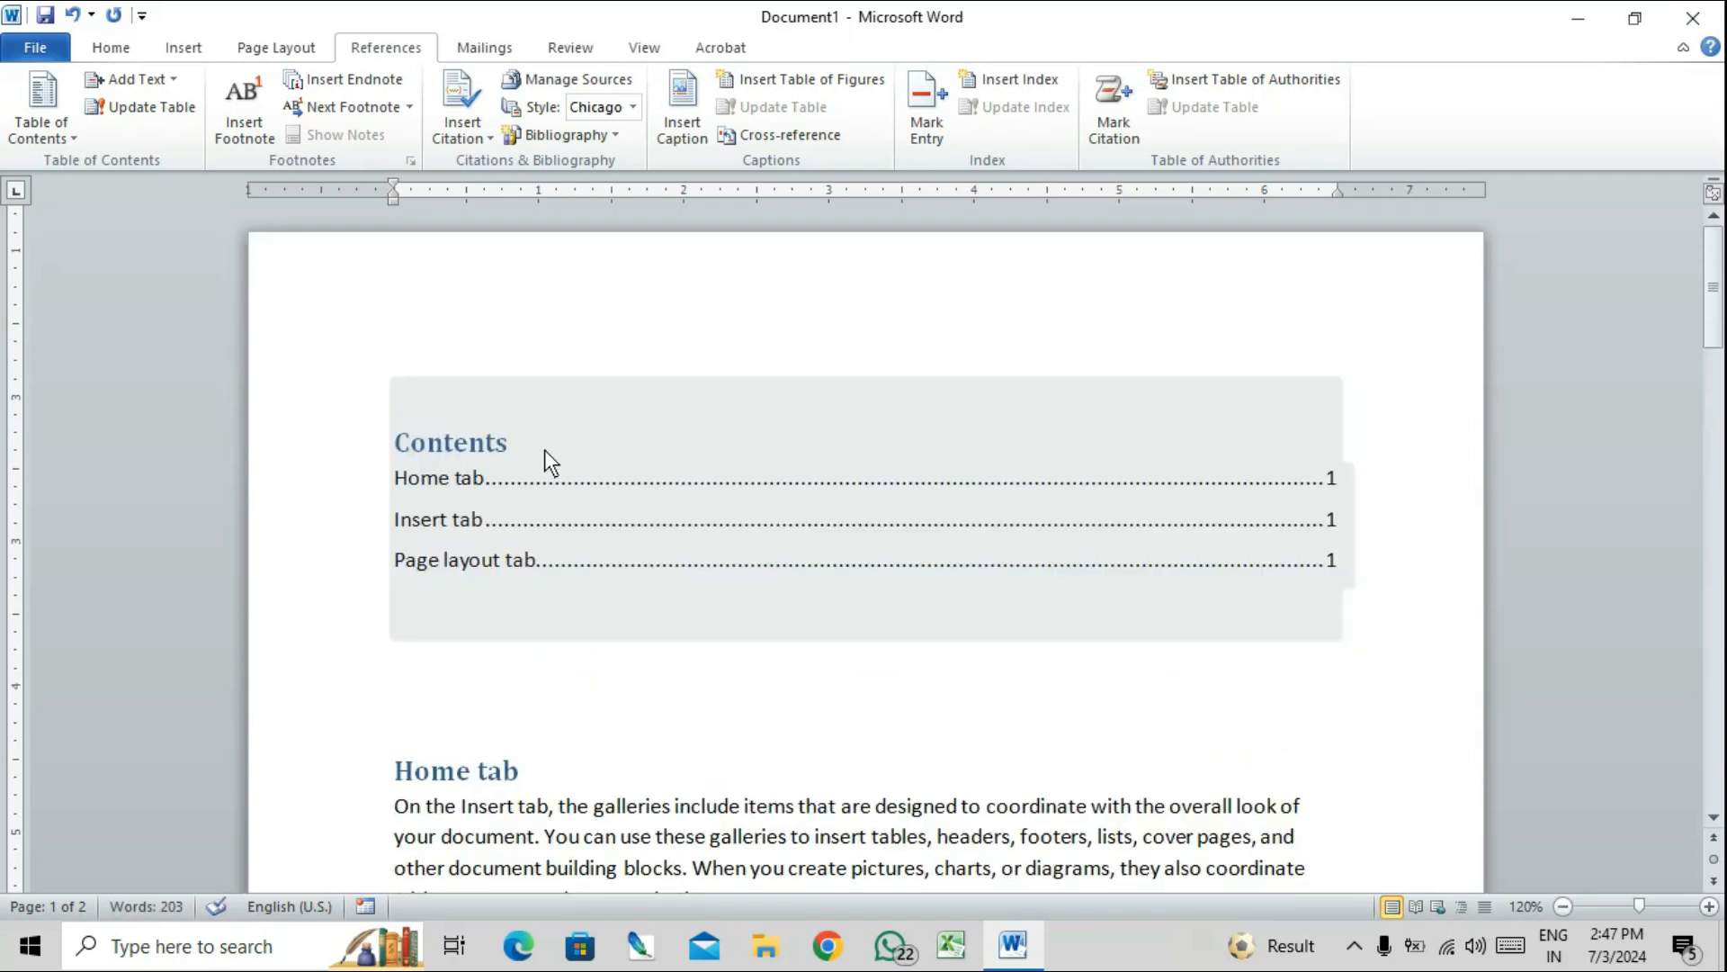
left_click(646, 597)
left_click(138, 101)
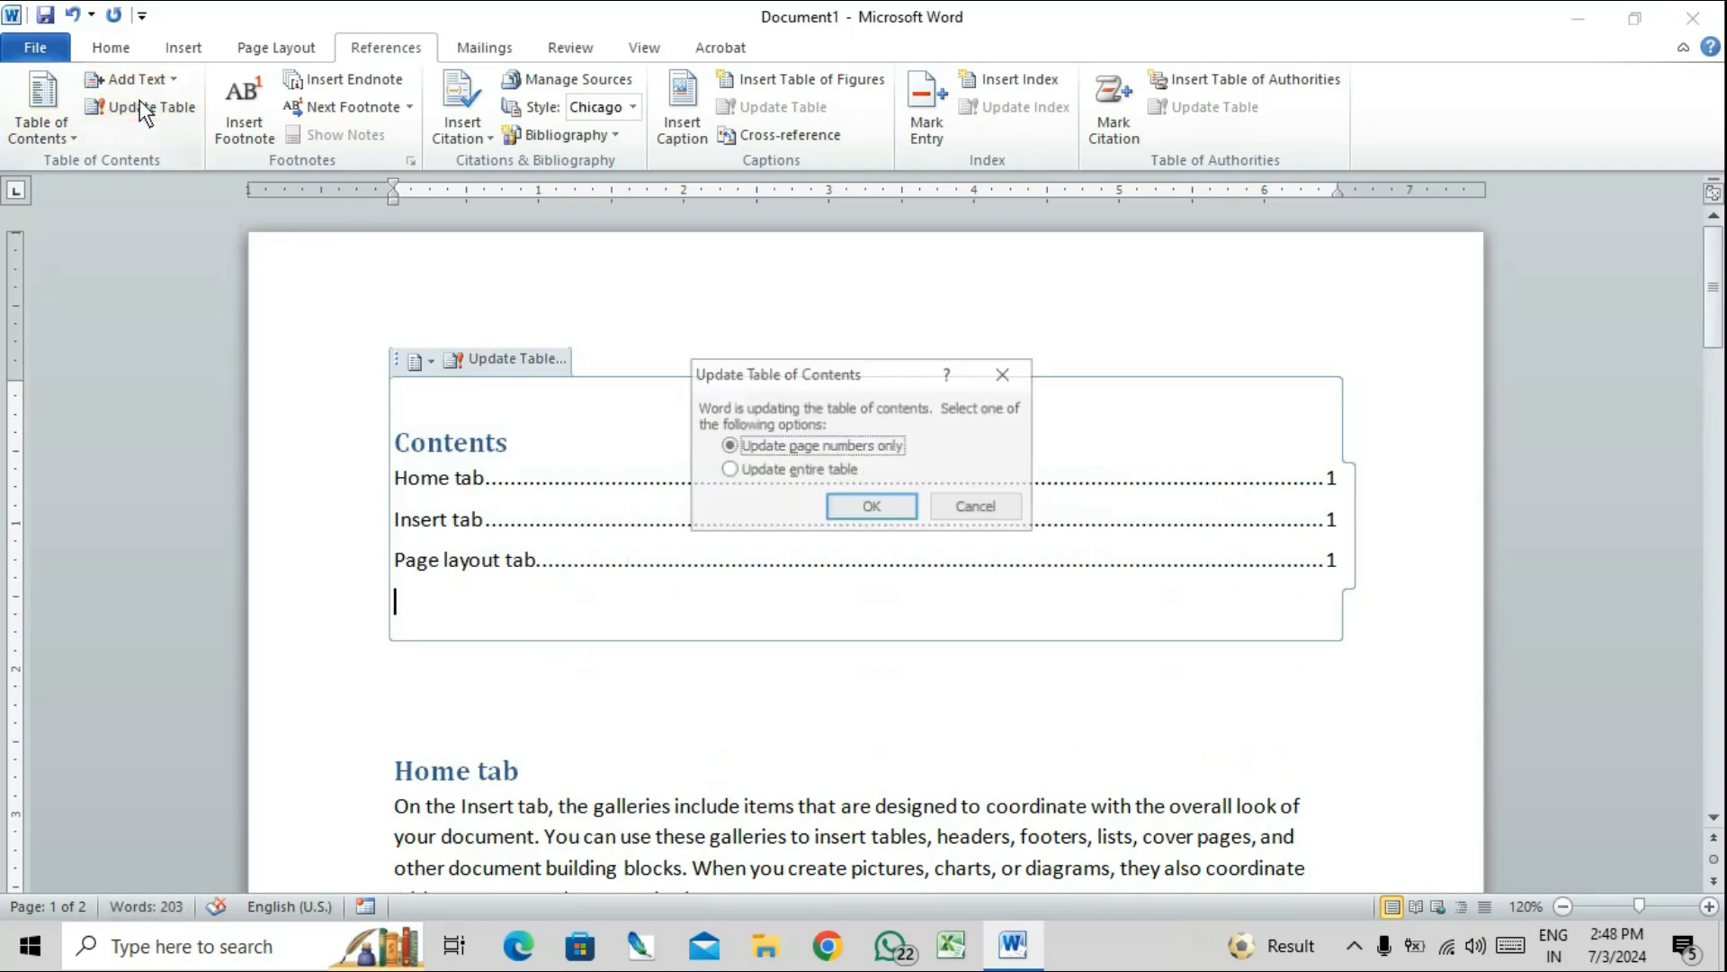
left_click(839, 468)
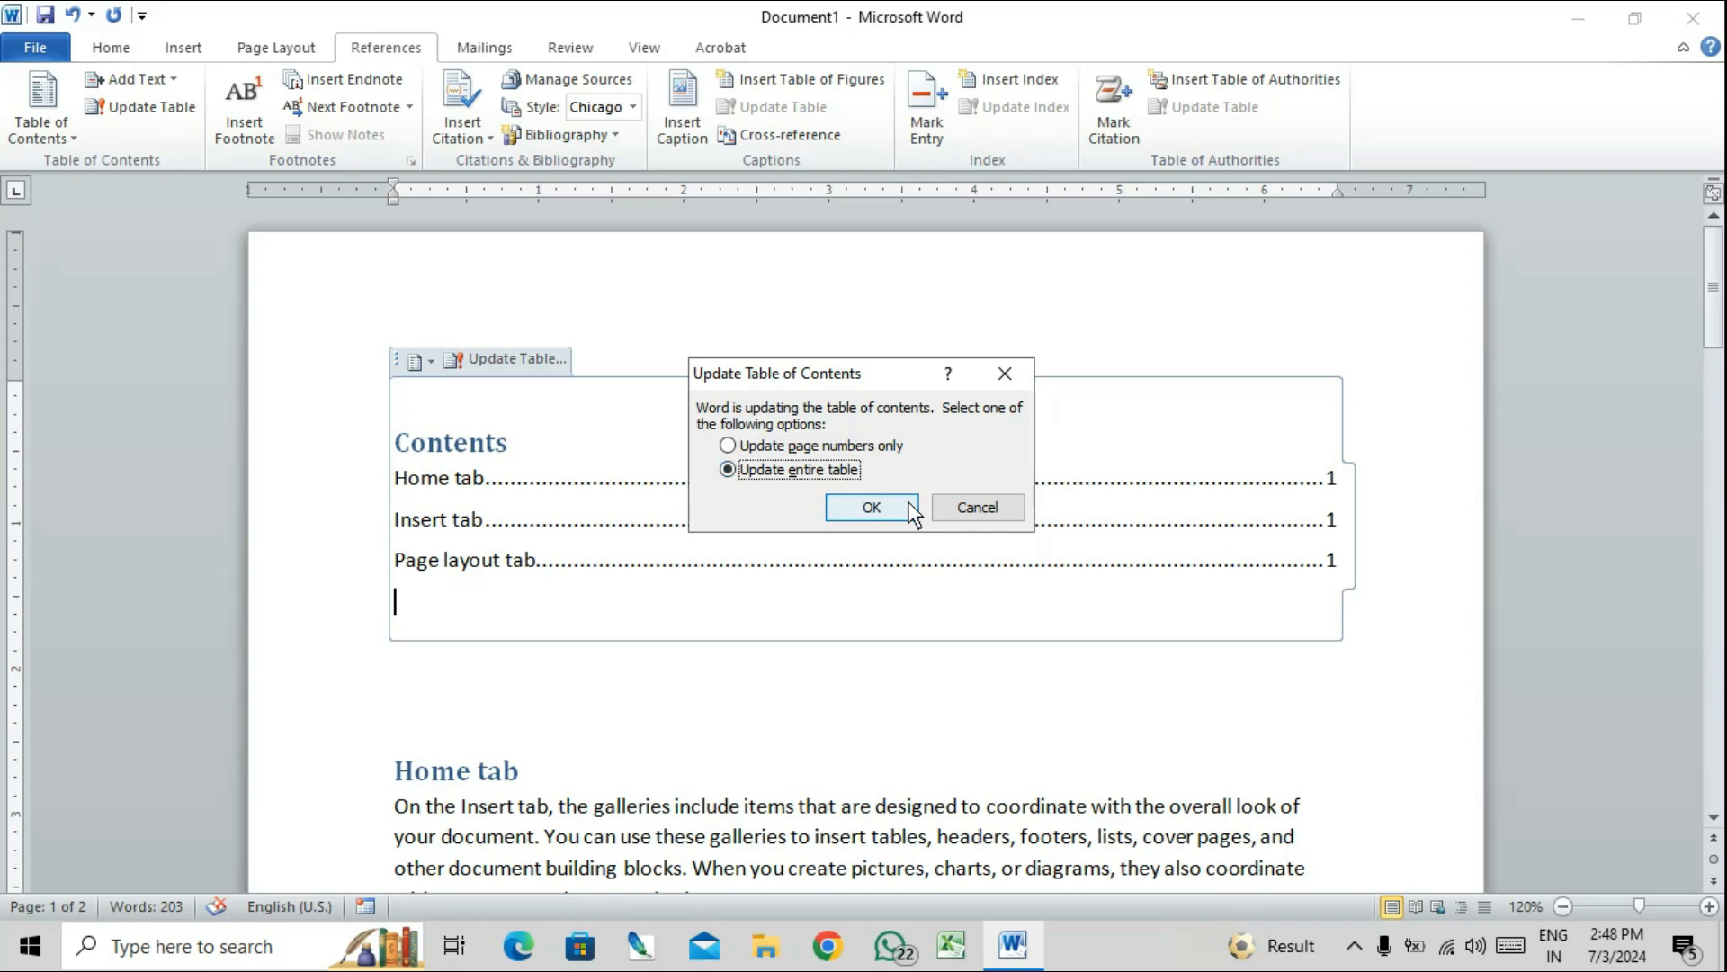
left_click(909, 500)
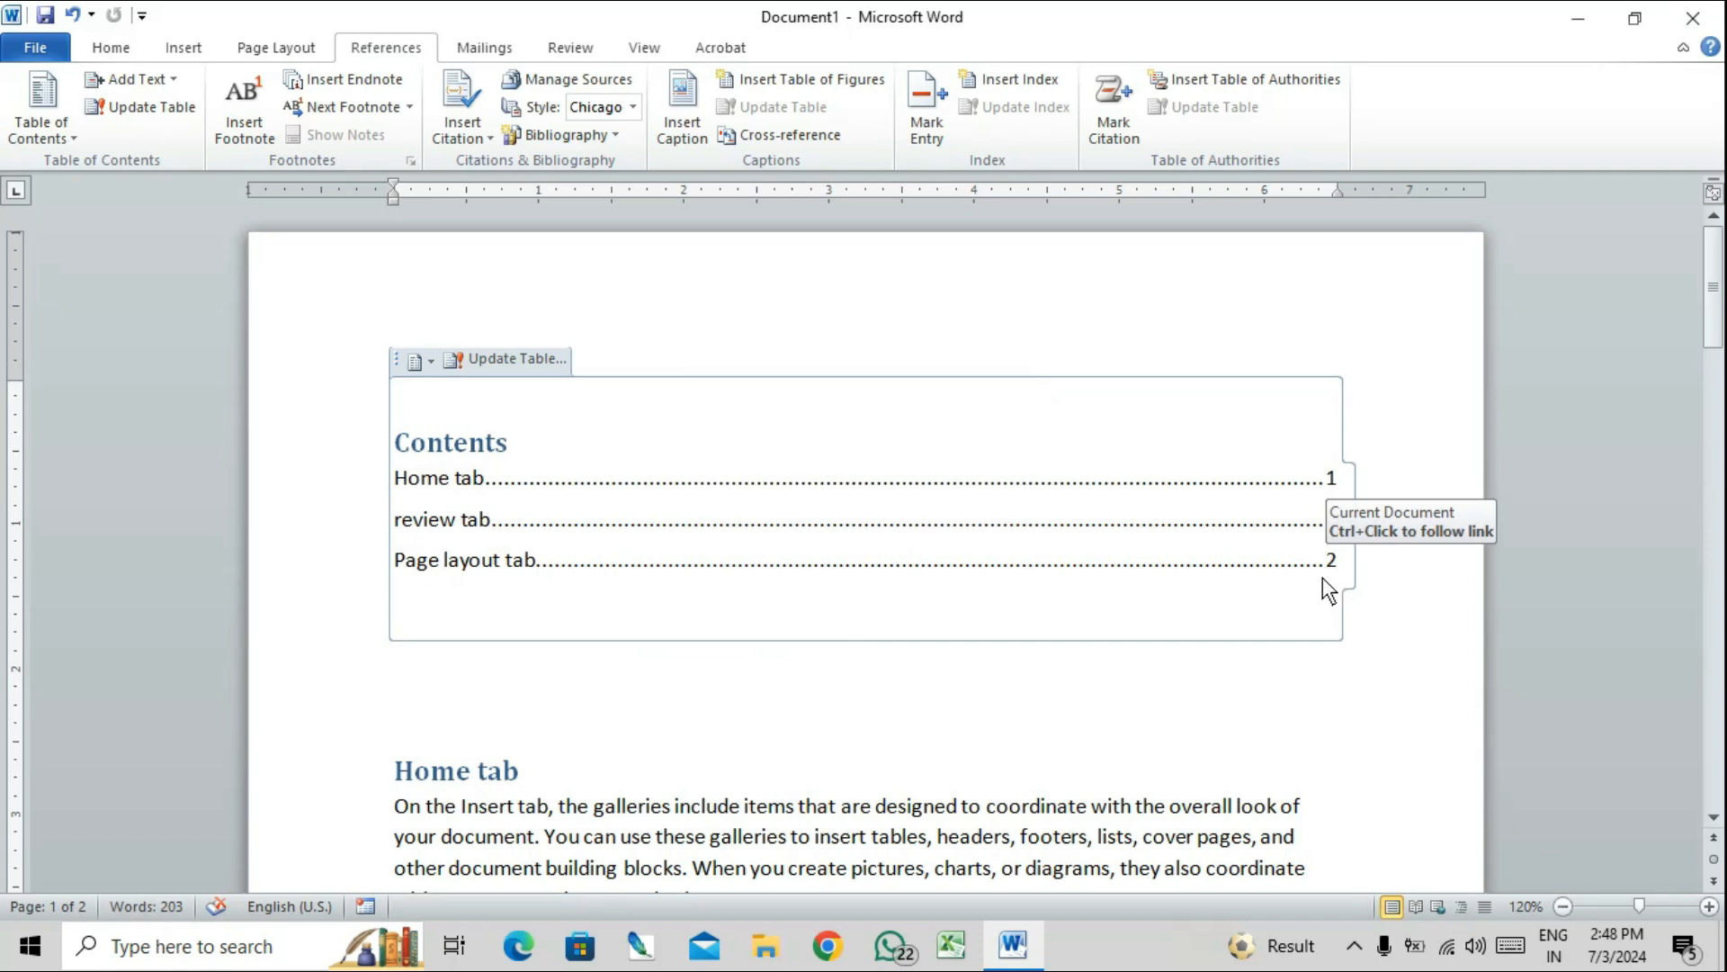
- Insert a footnote after "Insert tab" in the Home tab paragraph, reading "This is realated to add data on documents"
scroll(1331, 578, "down", 5)
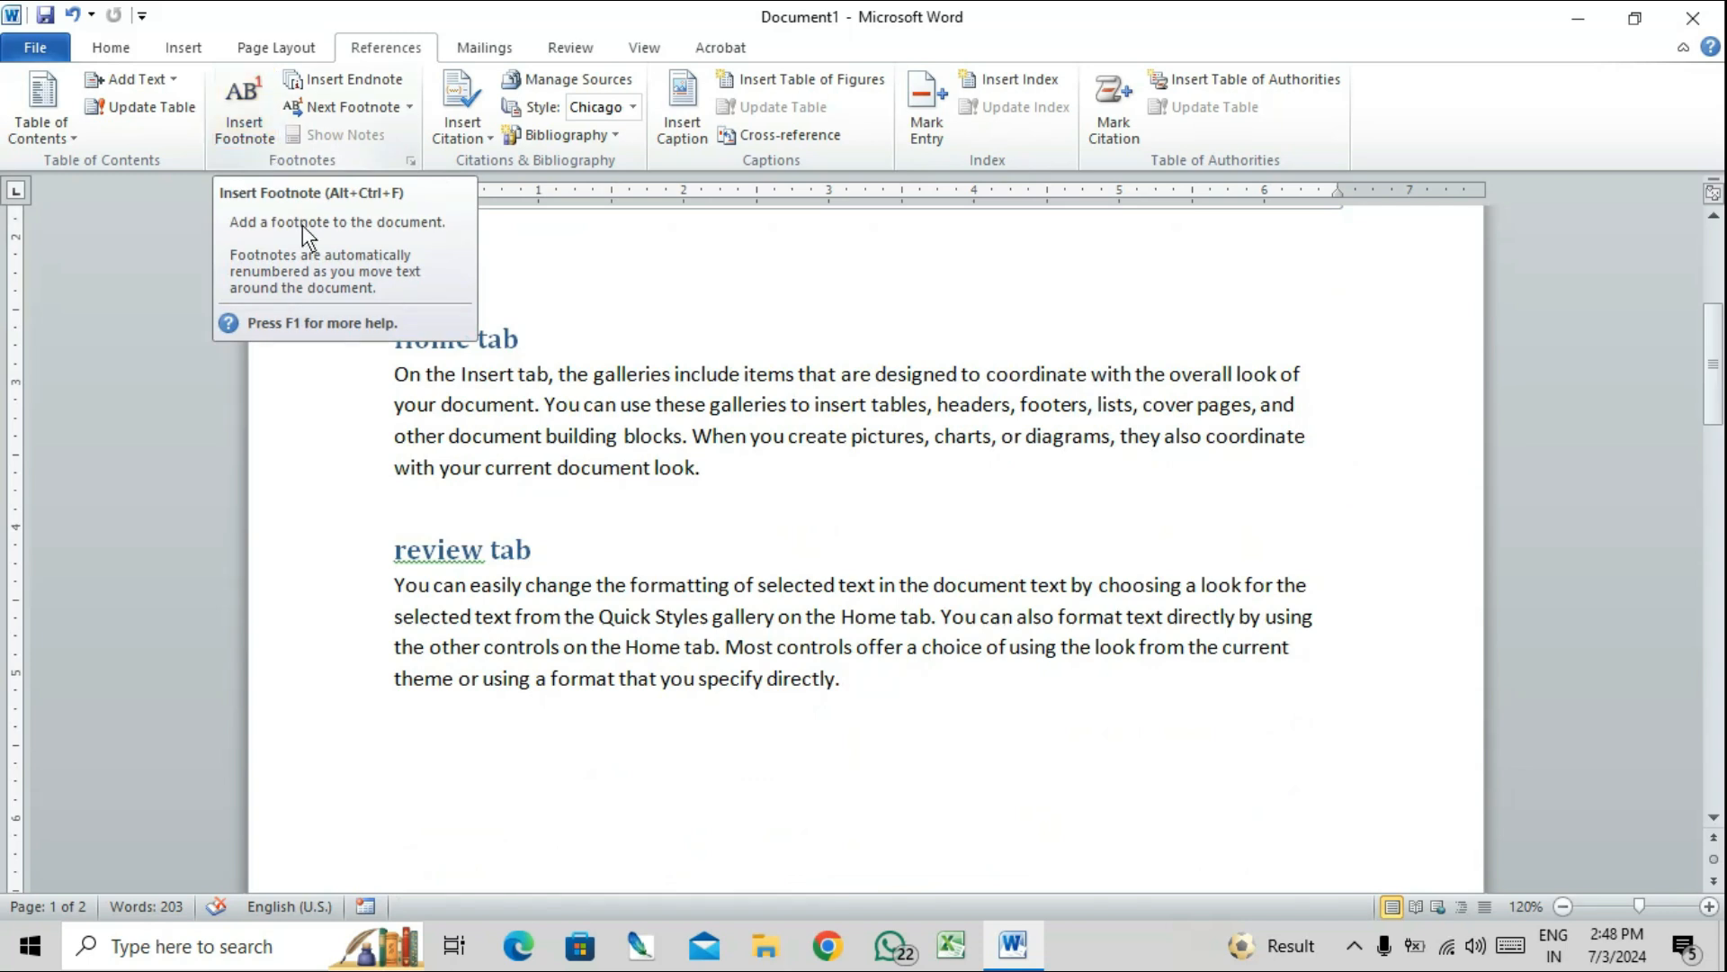
left_click(549, 376)
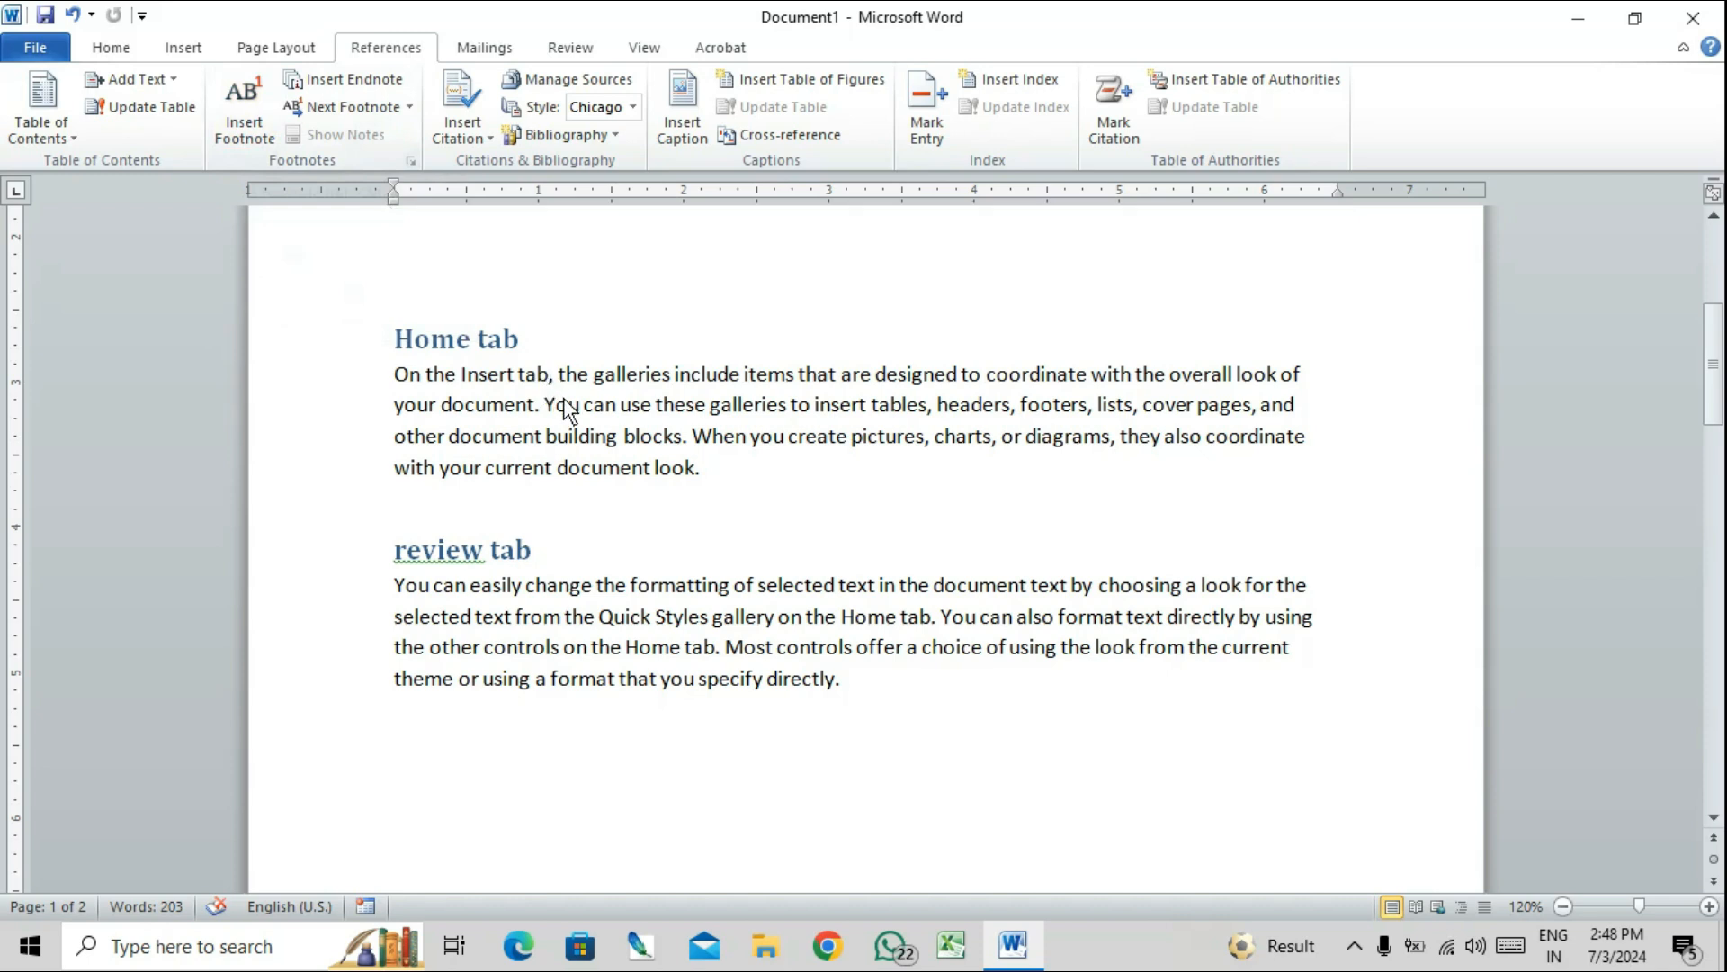
mouse_move(597, 439)
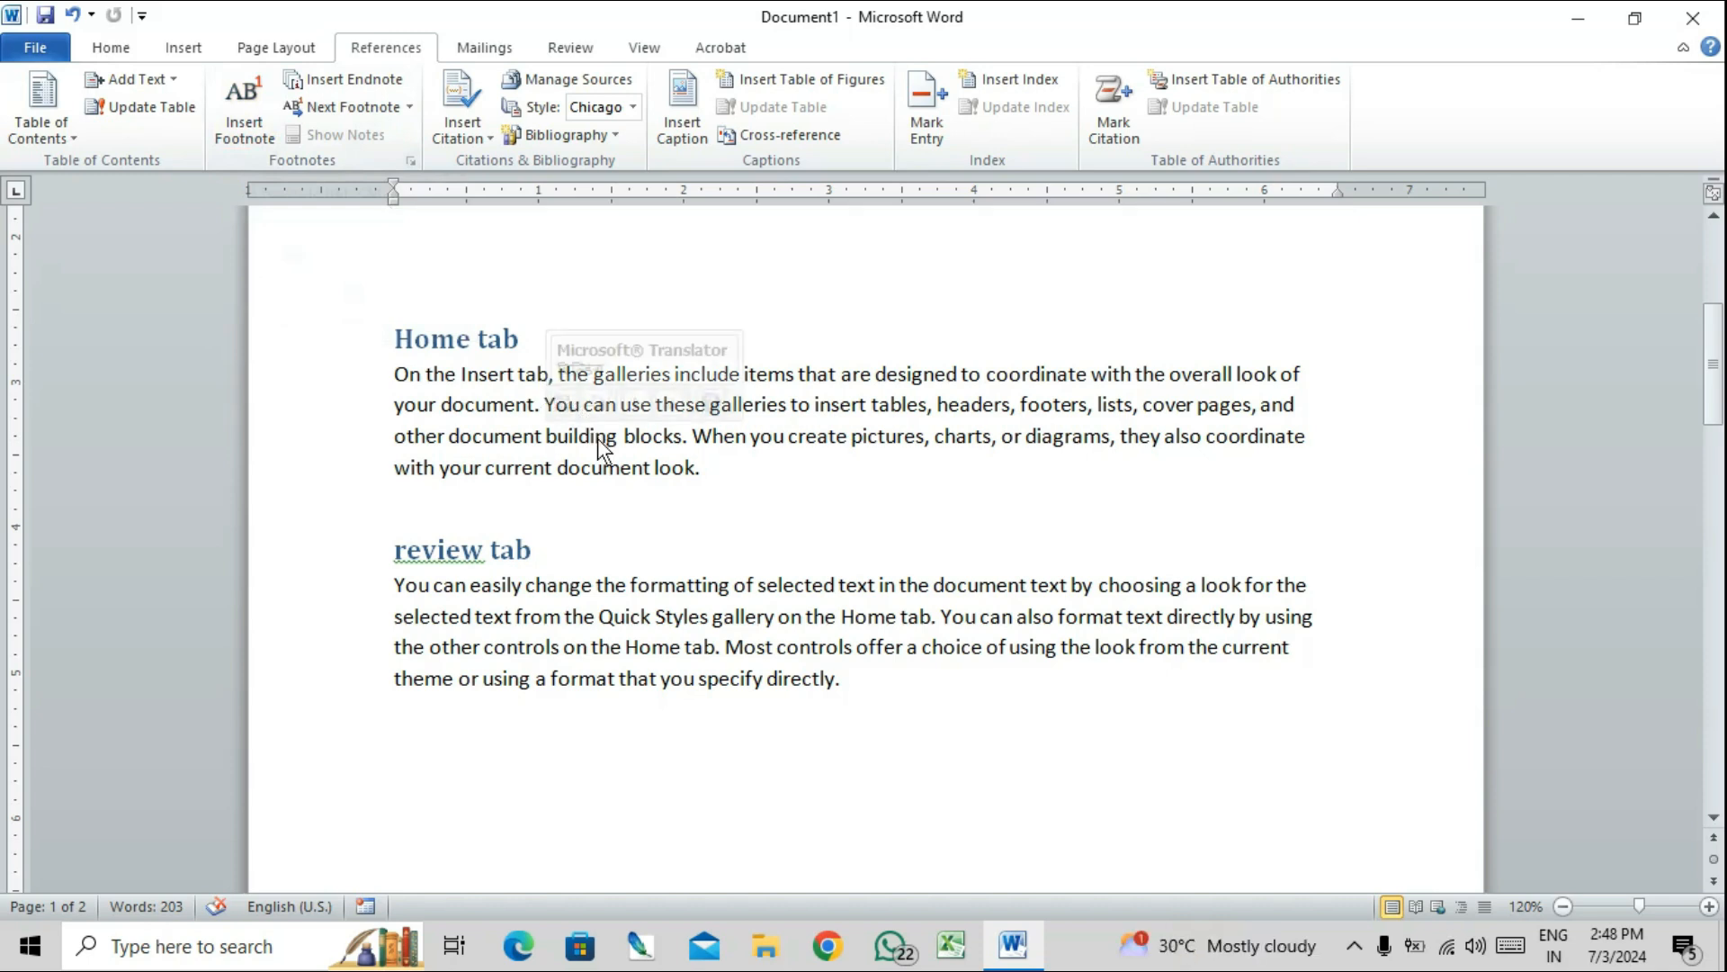
mouse_move(795, 651)
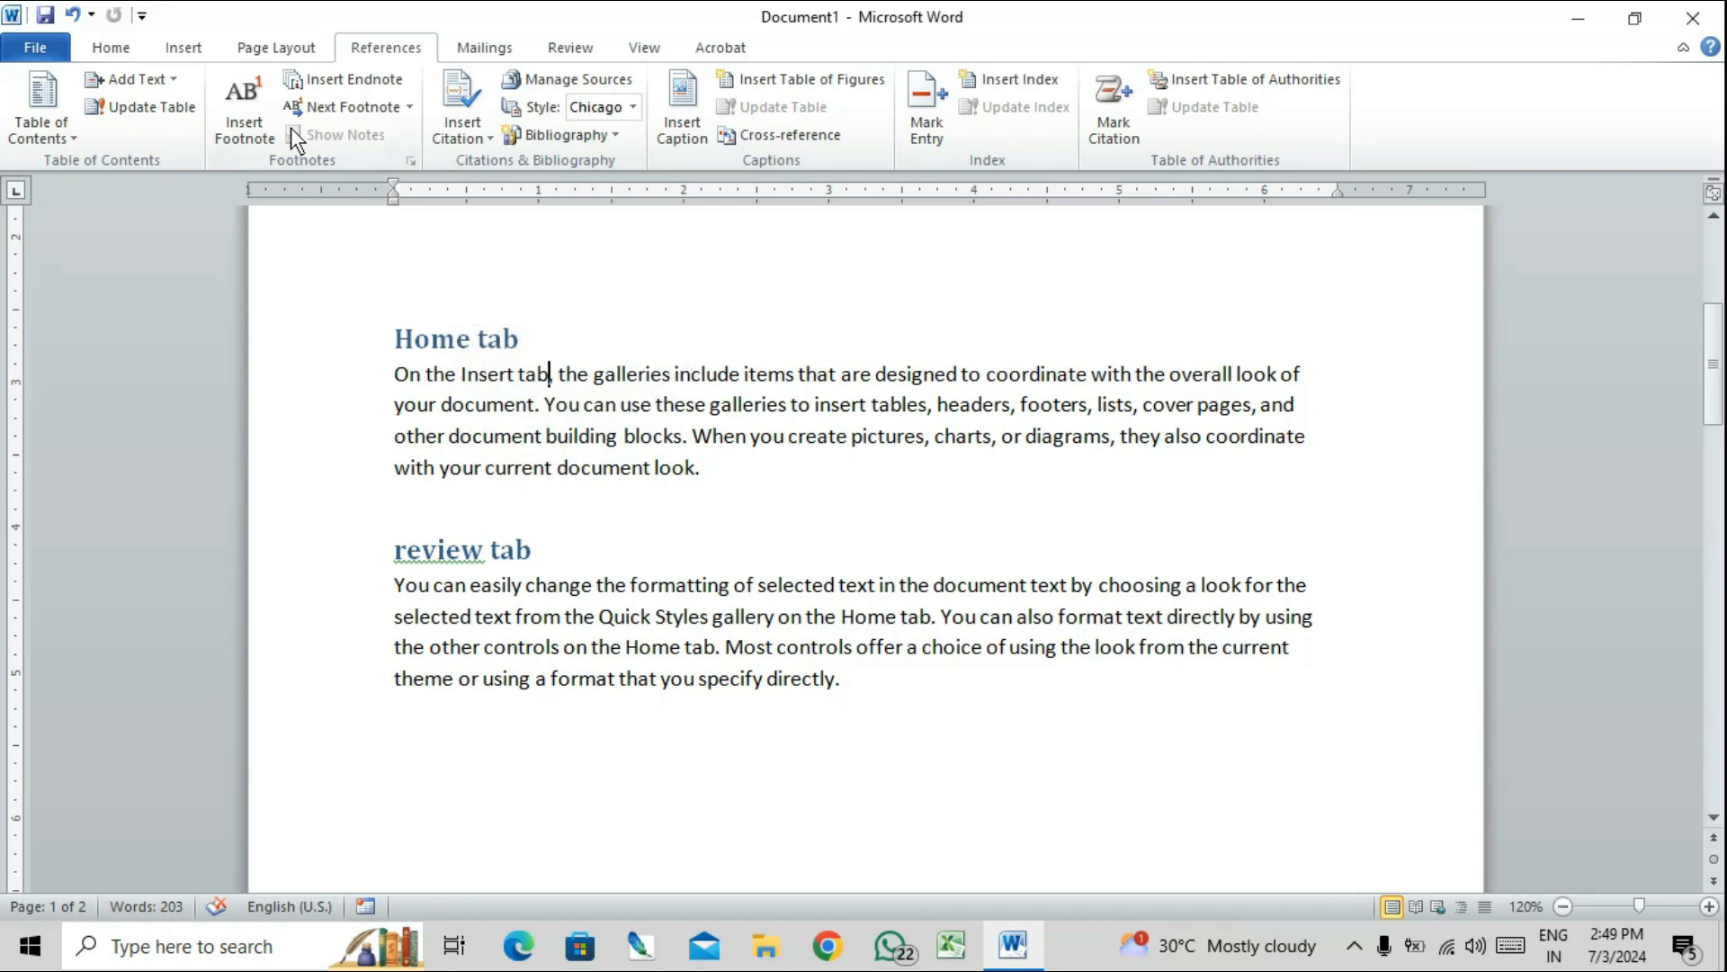
left_click(245, 126)
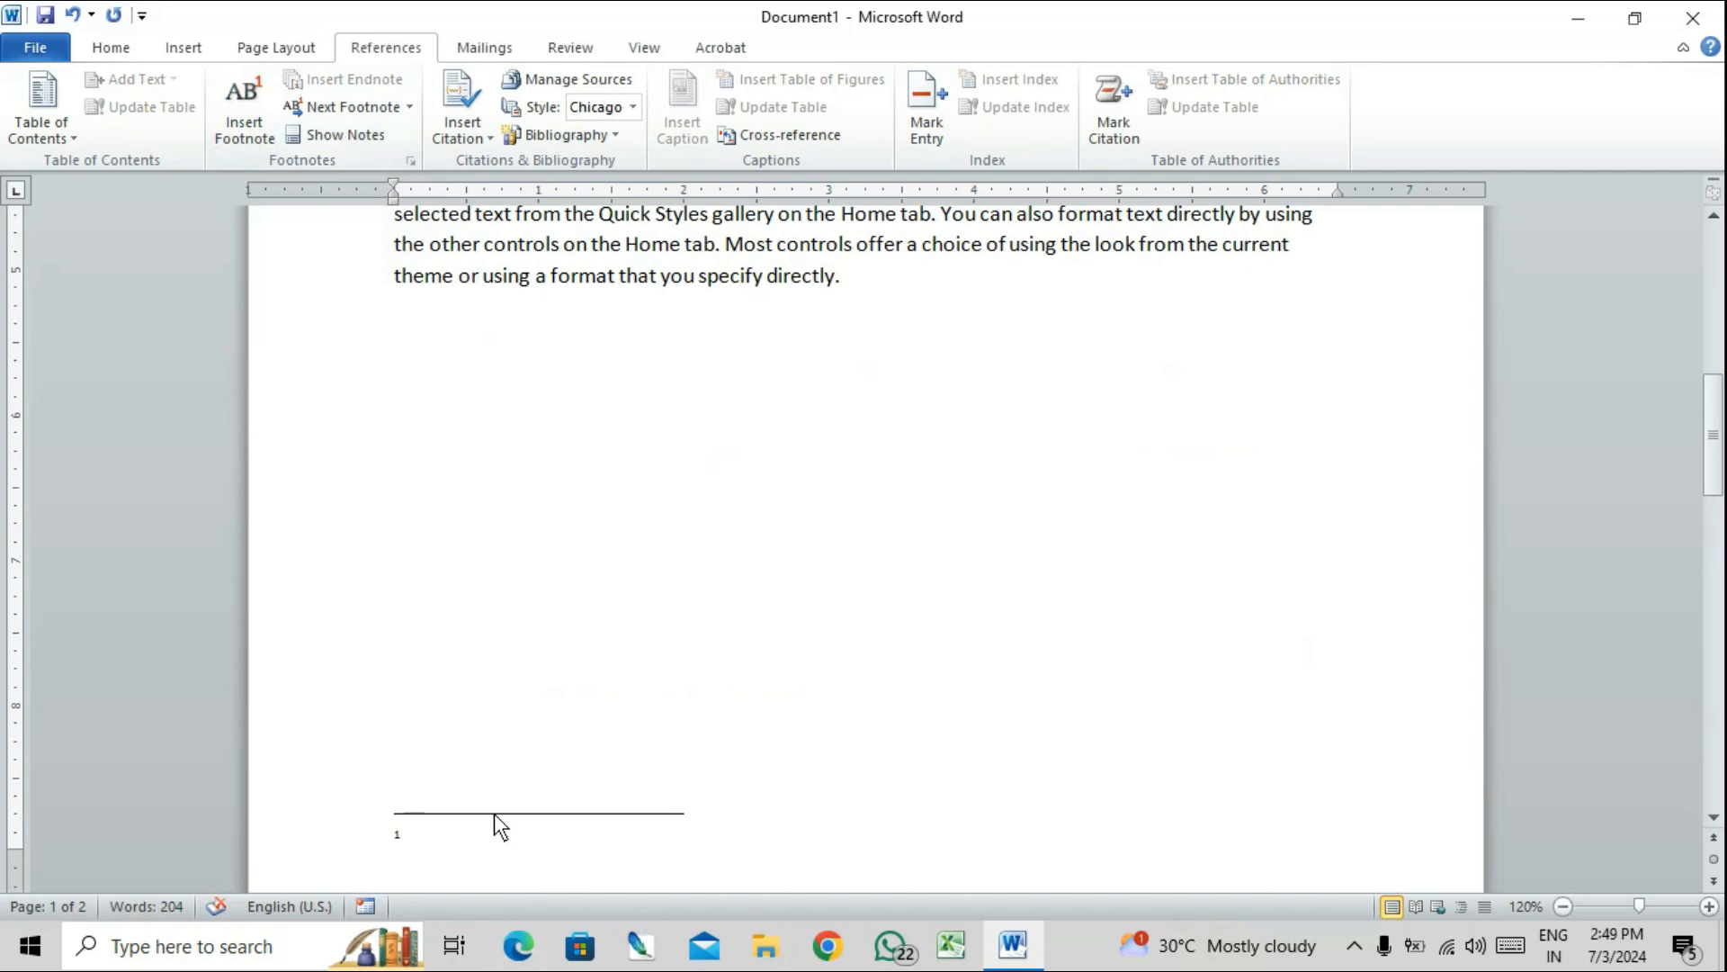
type("this is real")
key("BackSpace")
type("lated to add data on")
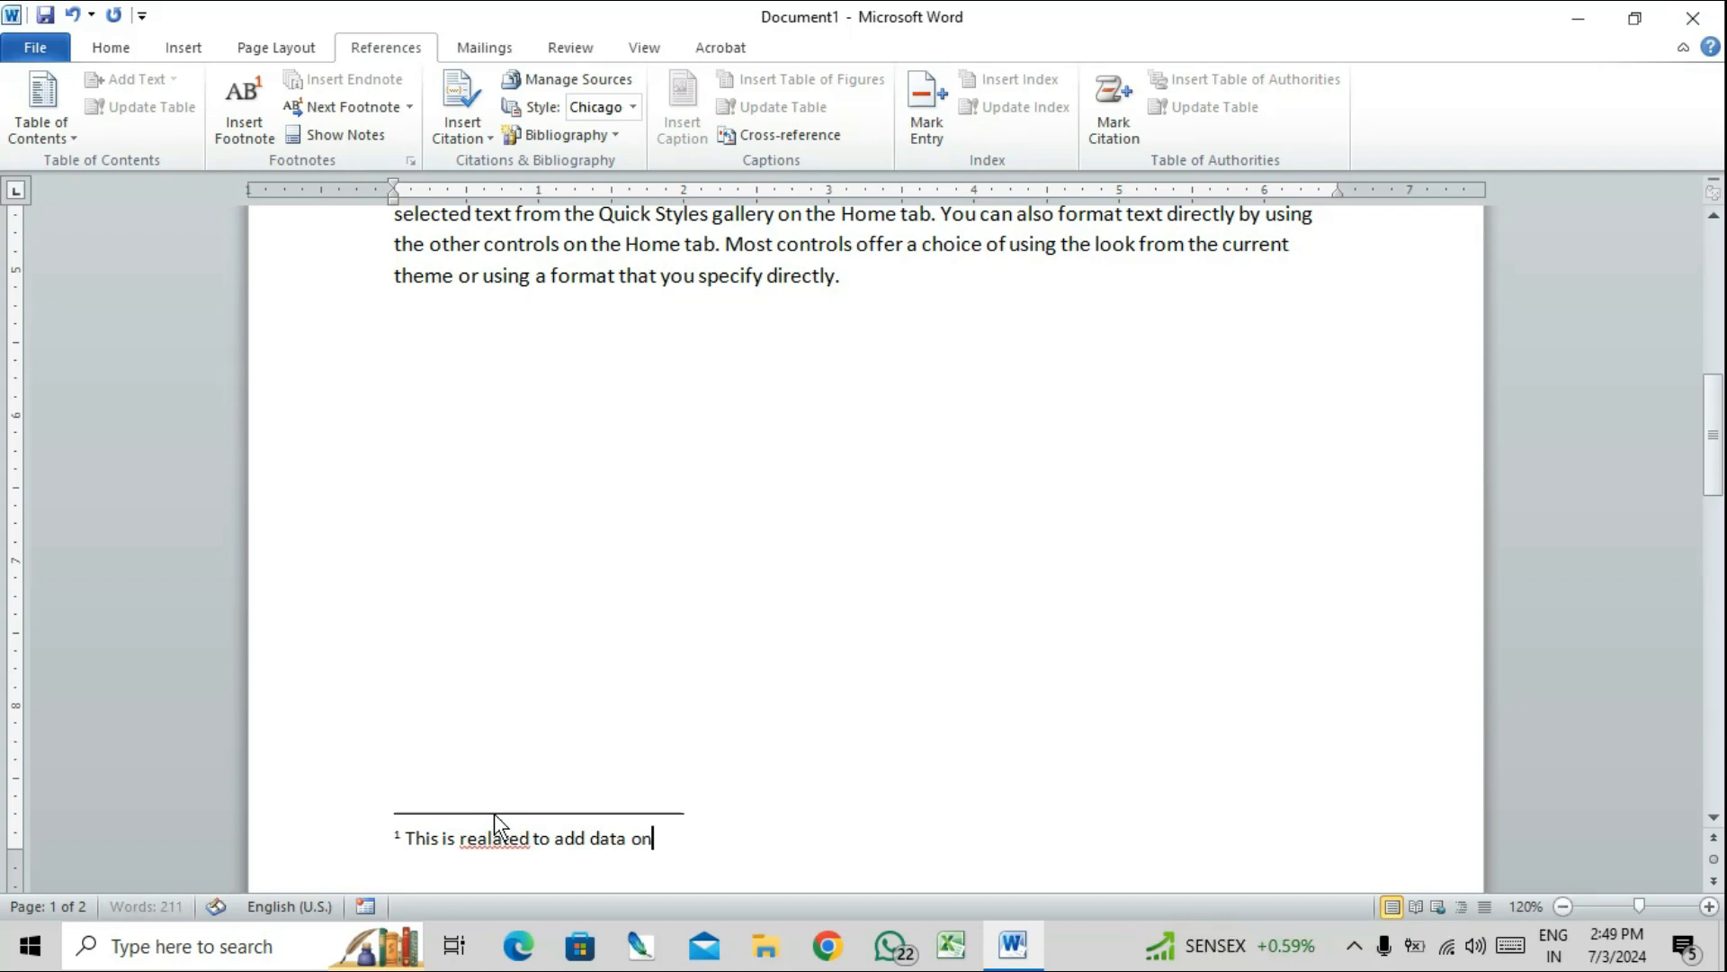
type(" documents")
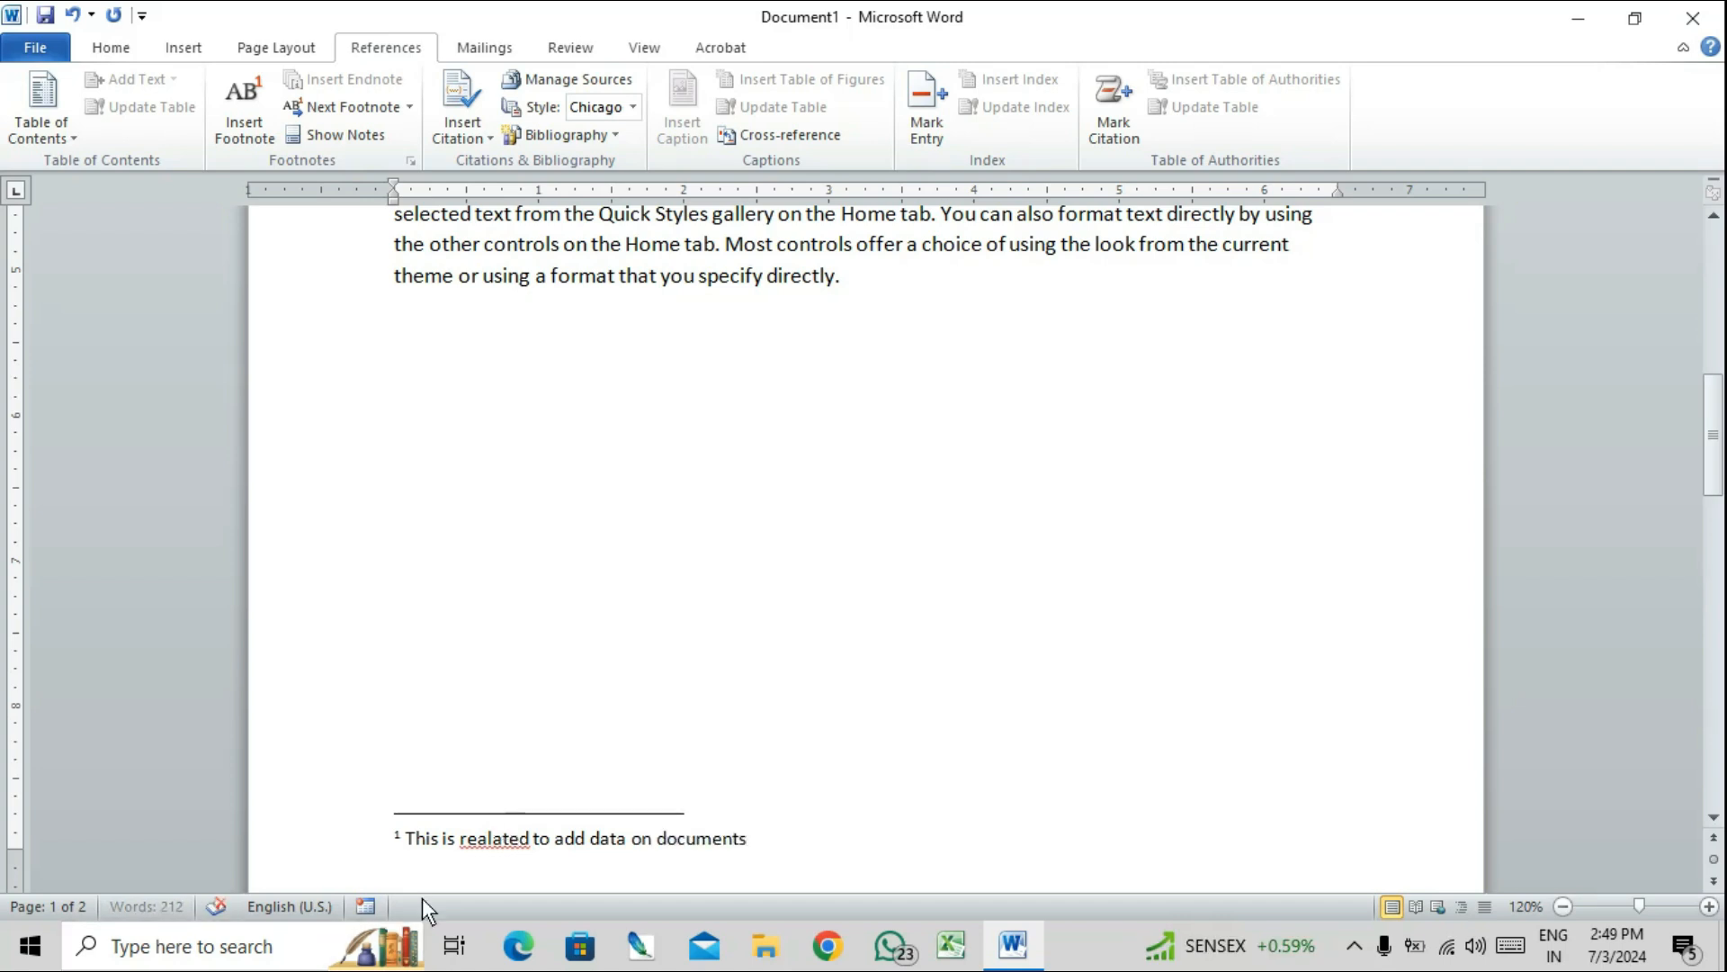
- Correct the misspelled word "realated" in the footnote to the suggestion "related", and return to the footnote's reference mark
right_click(503, 839)
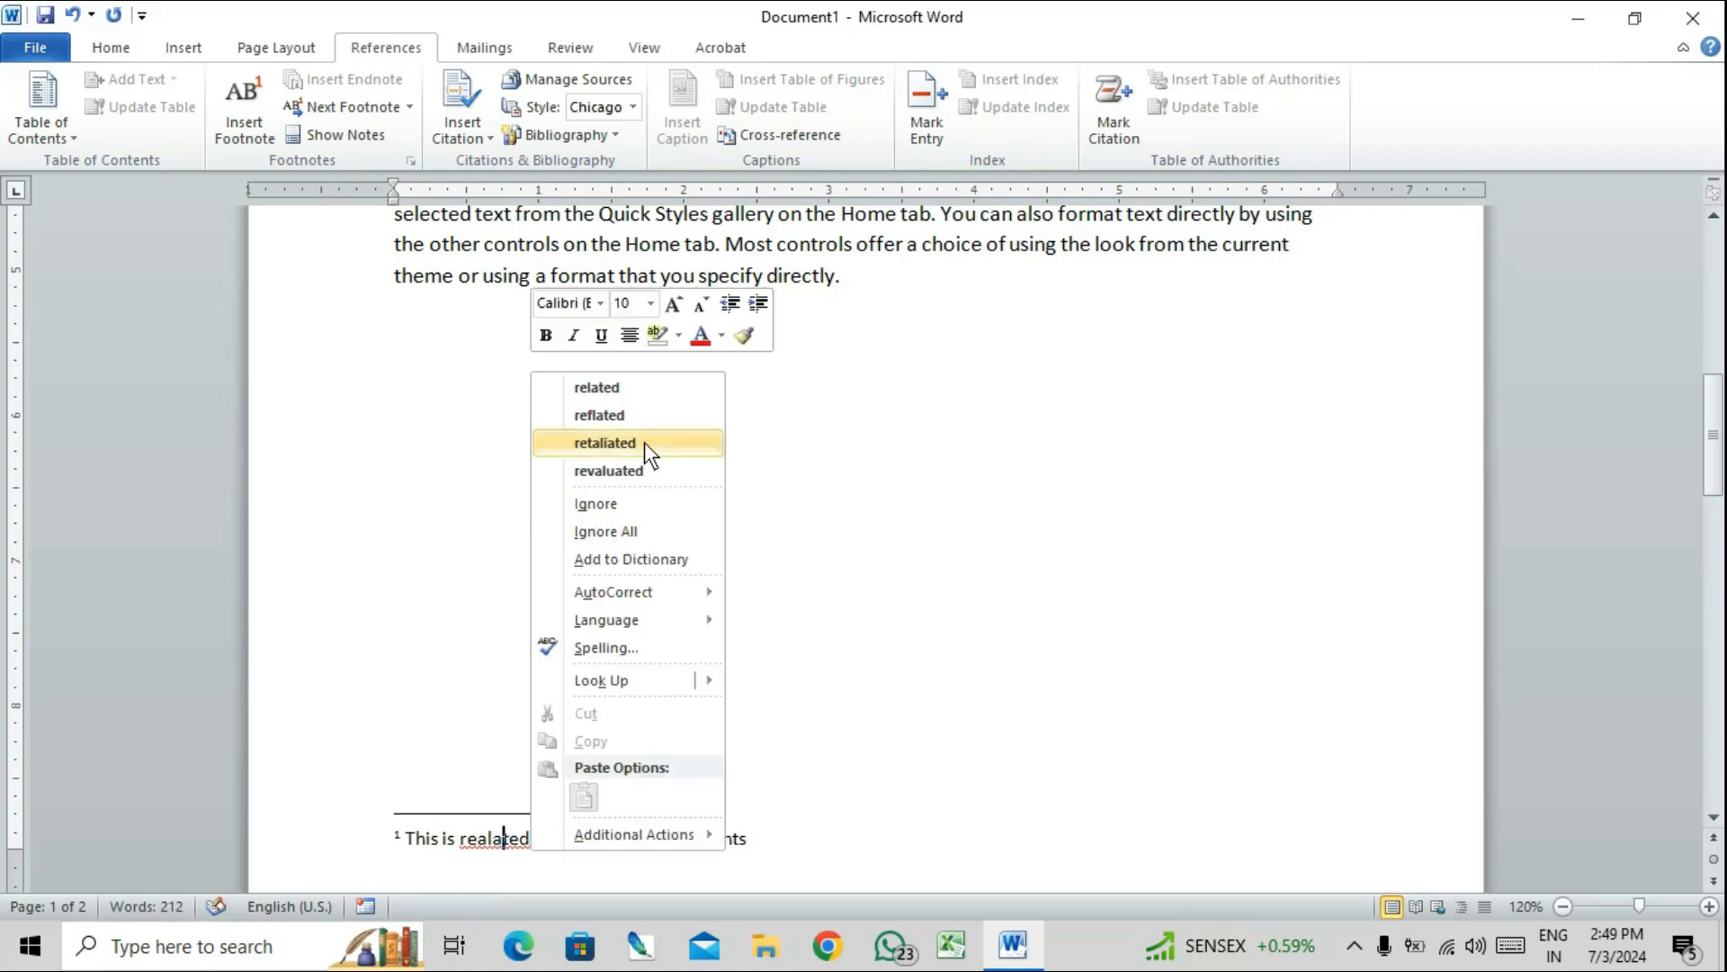
left_click(655, 385)
scroll(716, 737, "up", 3)
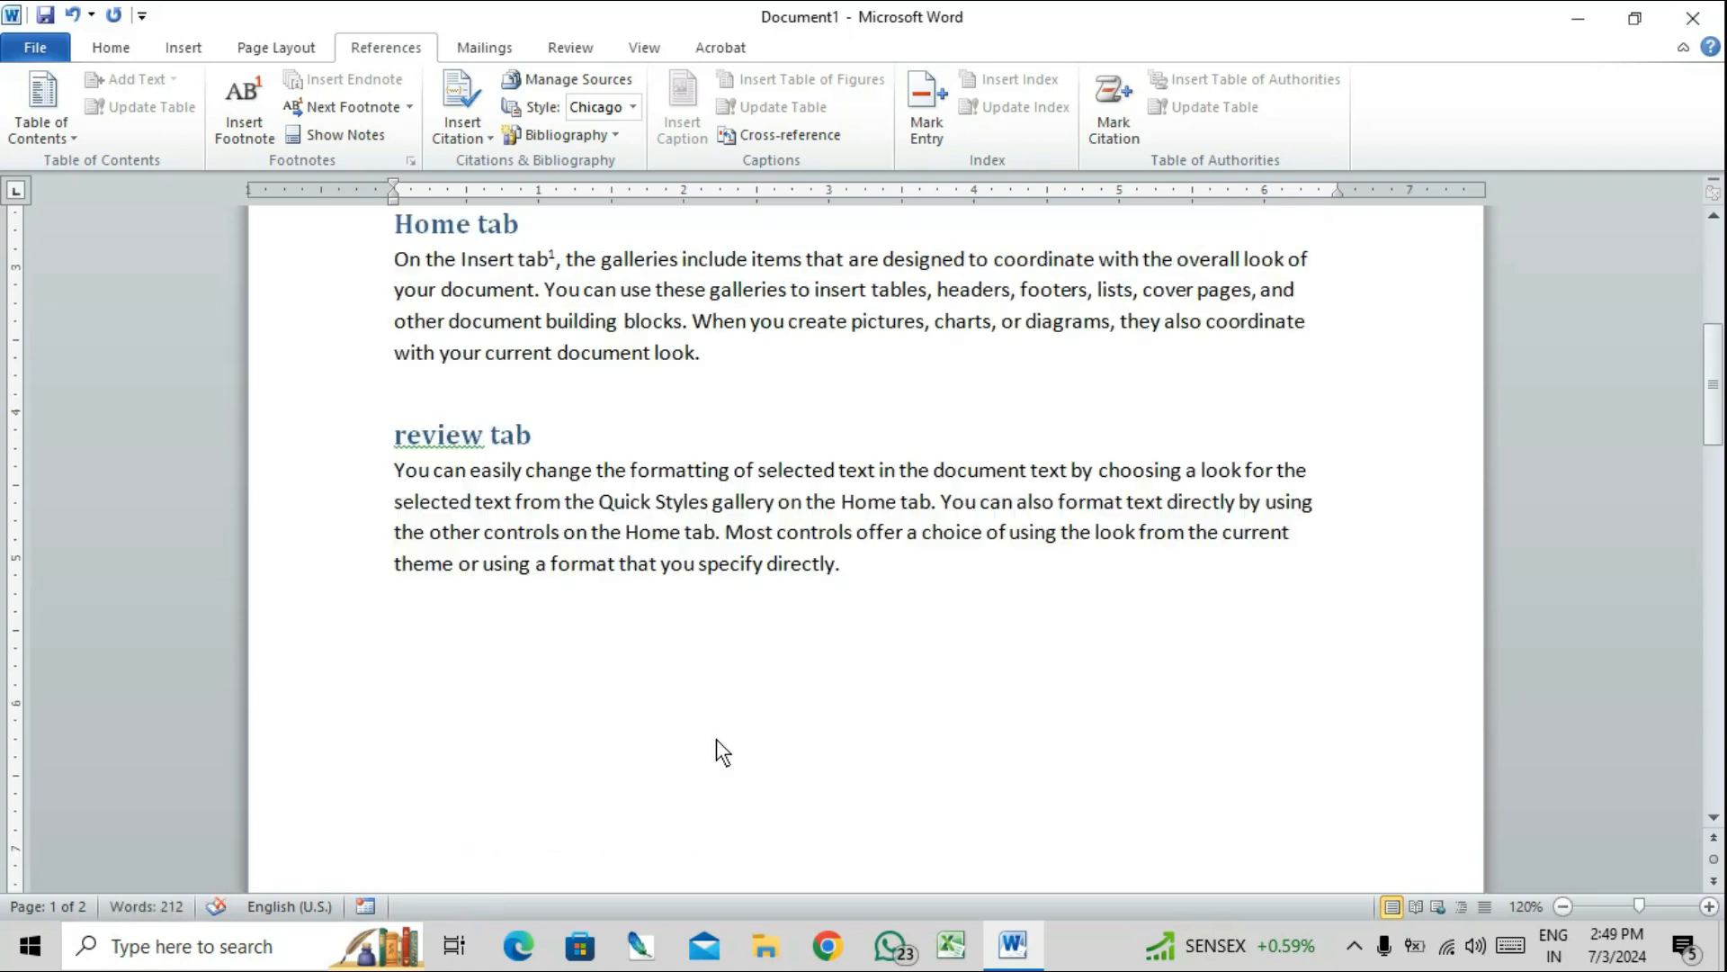
scroll(716, 738, "up", 3)
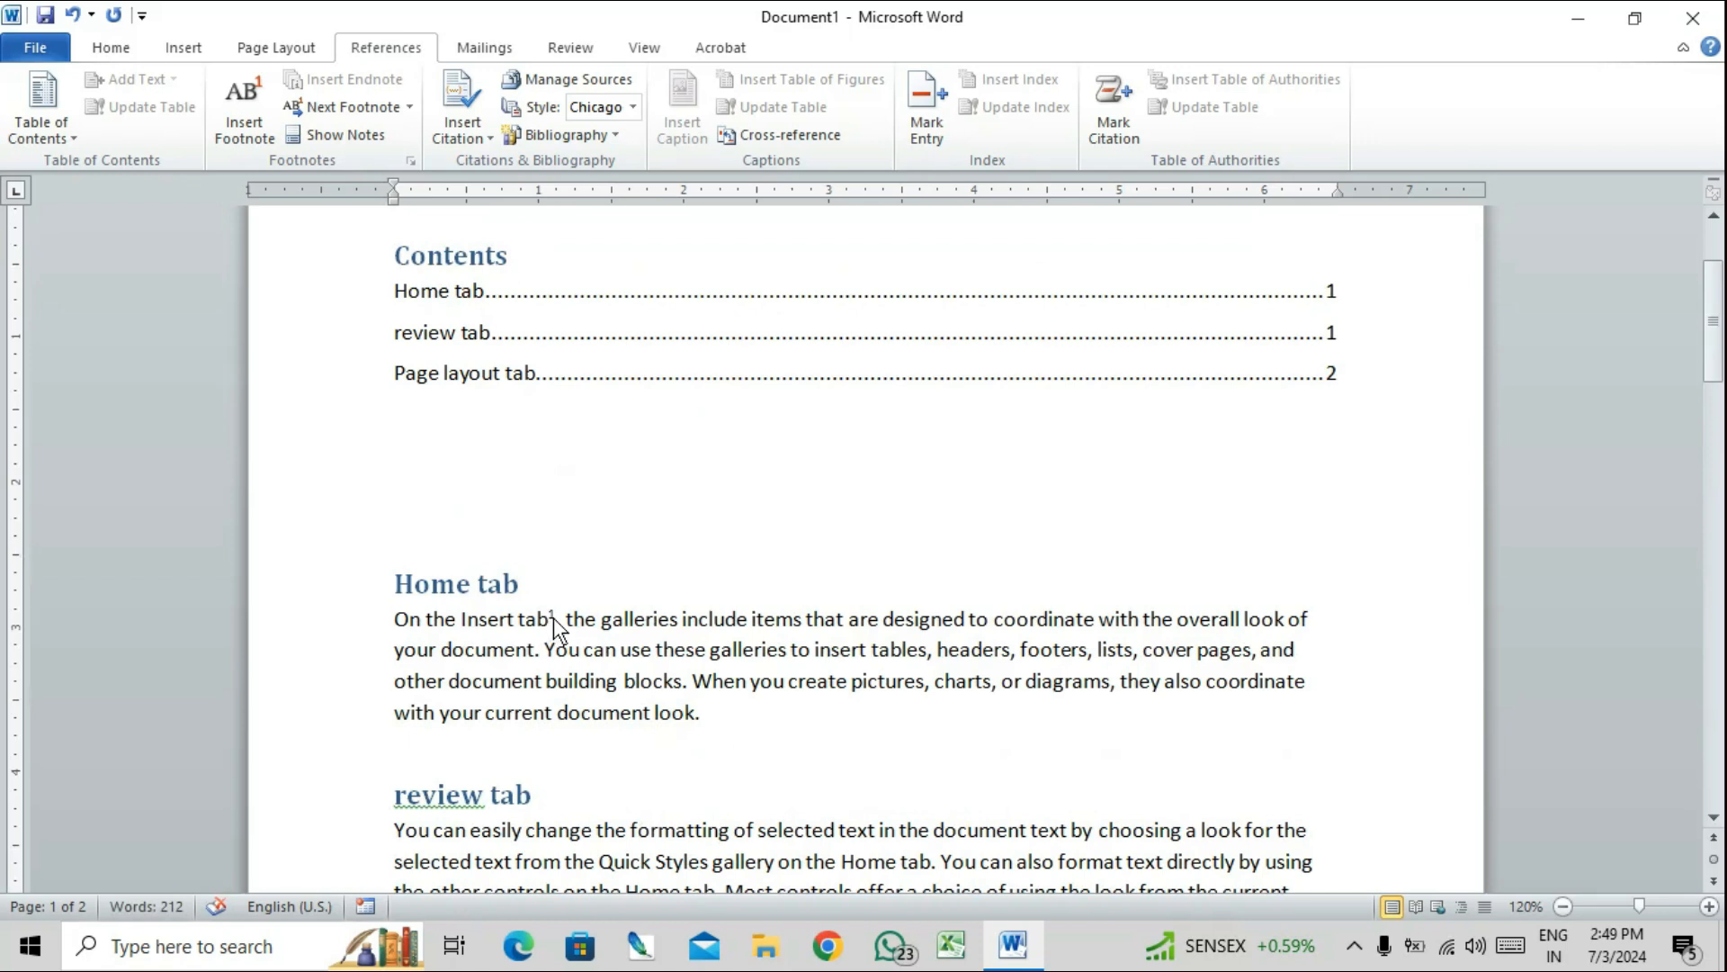
- Insert an endnote after "change" in the review tab paragraph, reading "This is use fir change the data"
mouse_move(555, 617)
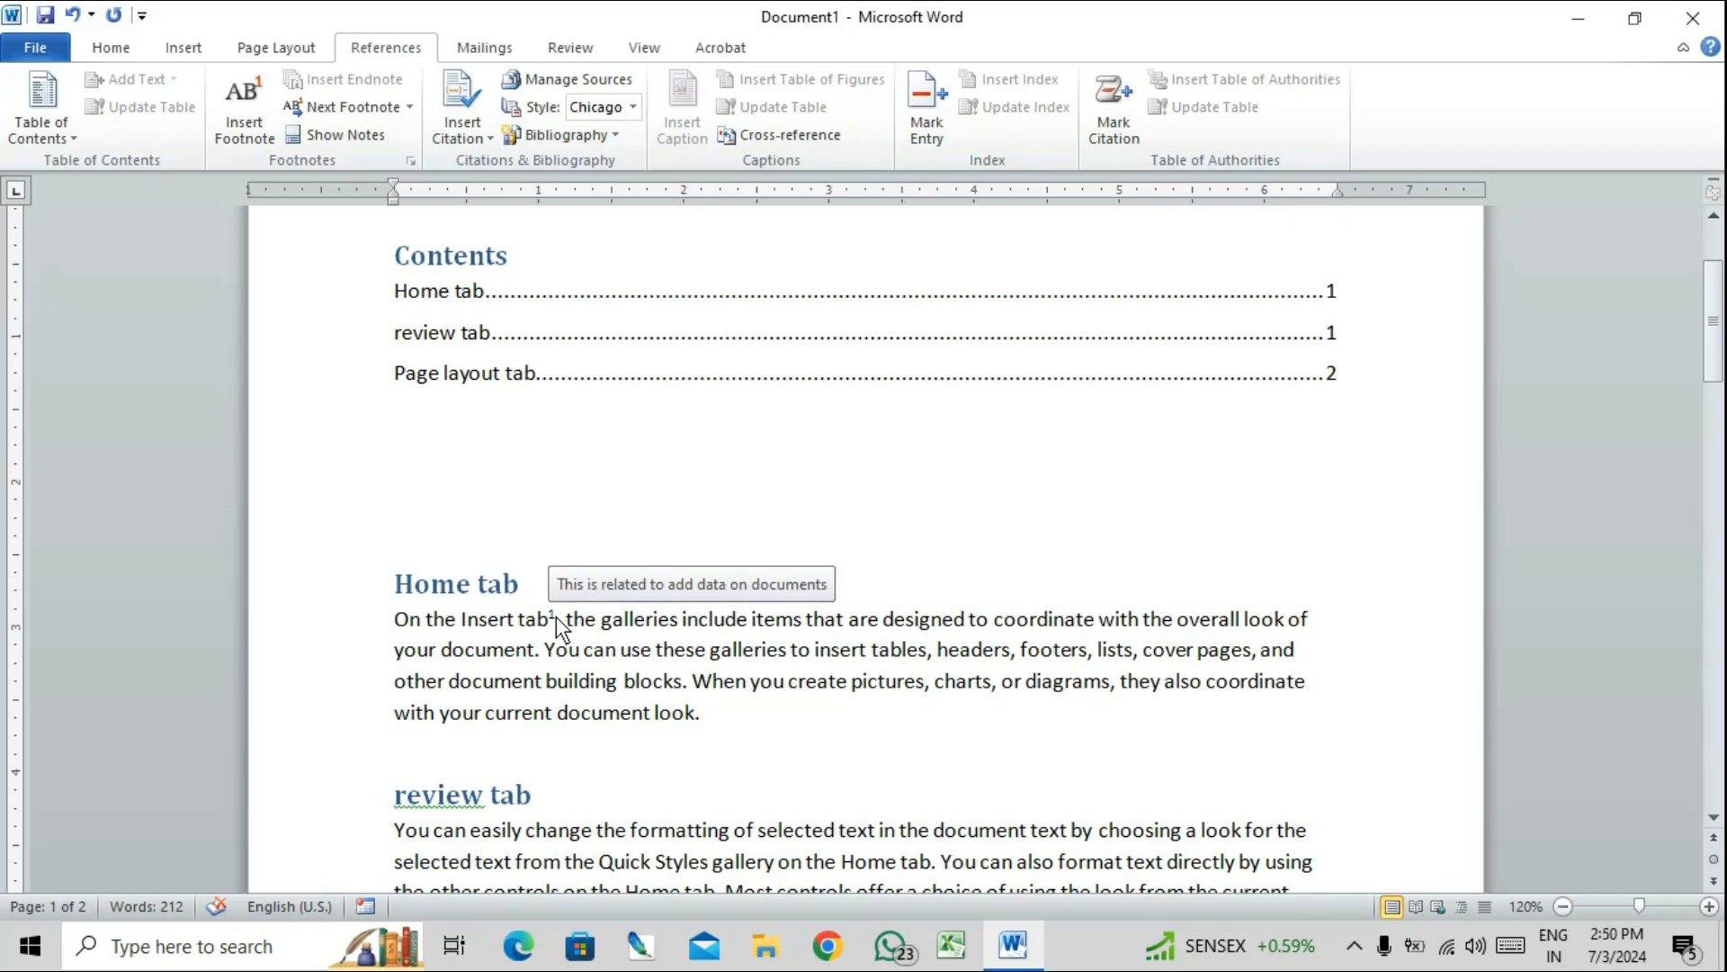
scroll(576, 747, "down", 1)
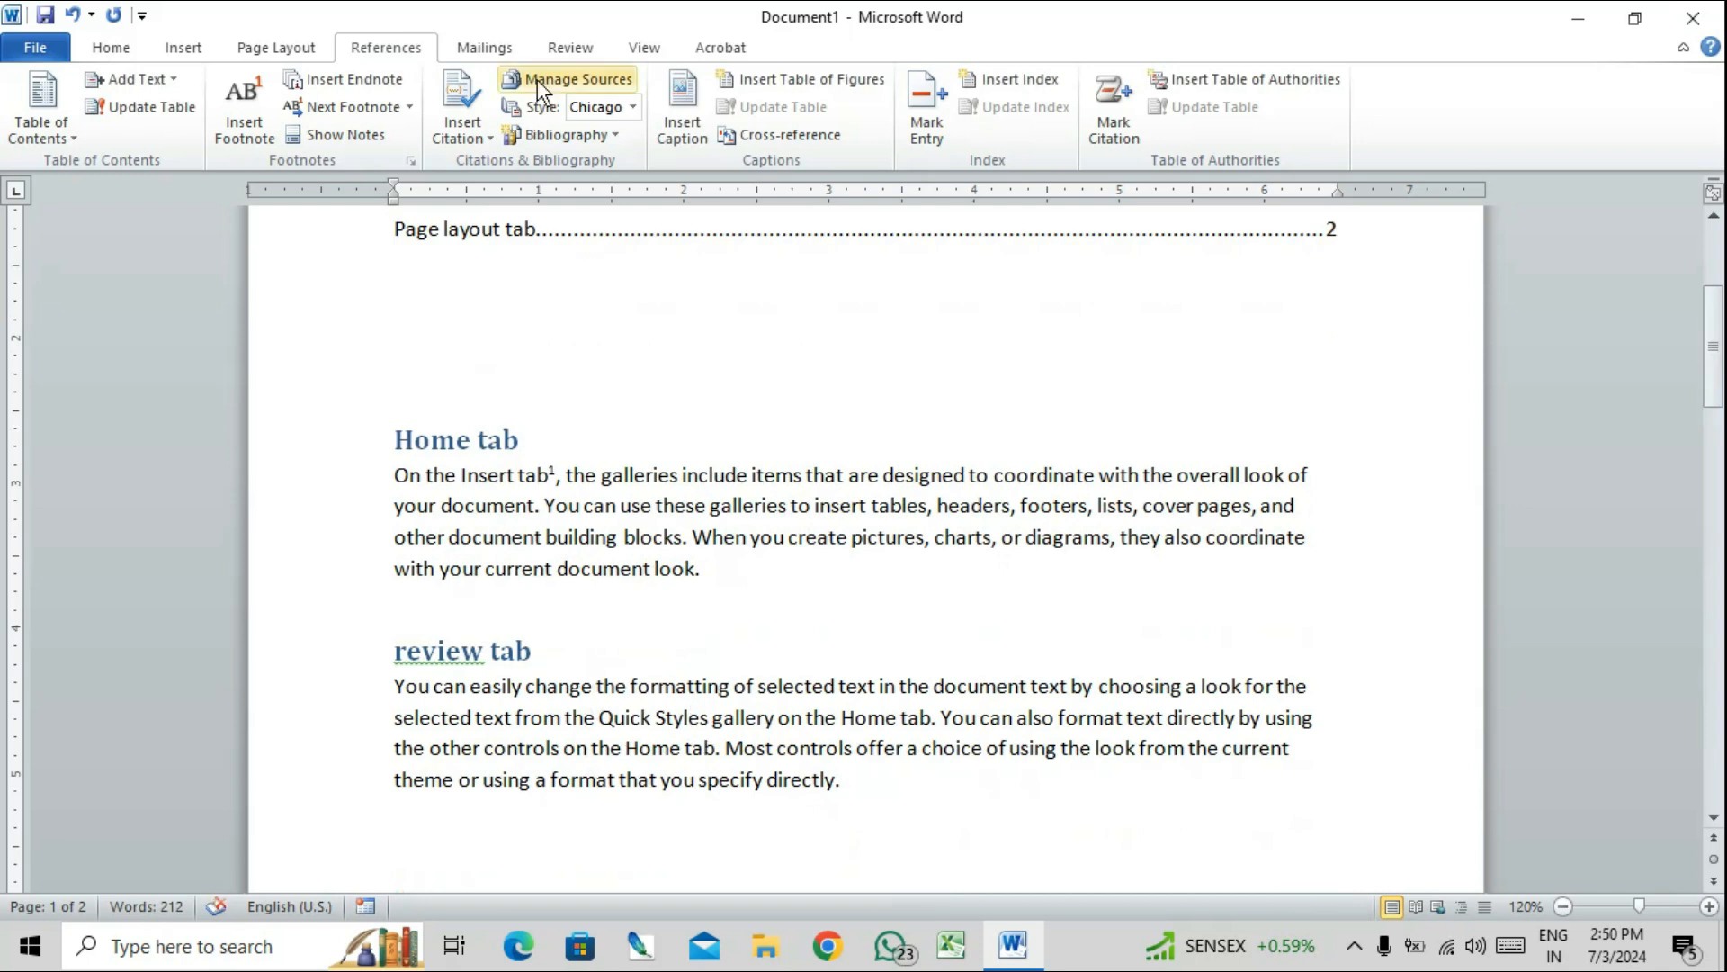
left_click(379, 76)
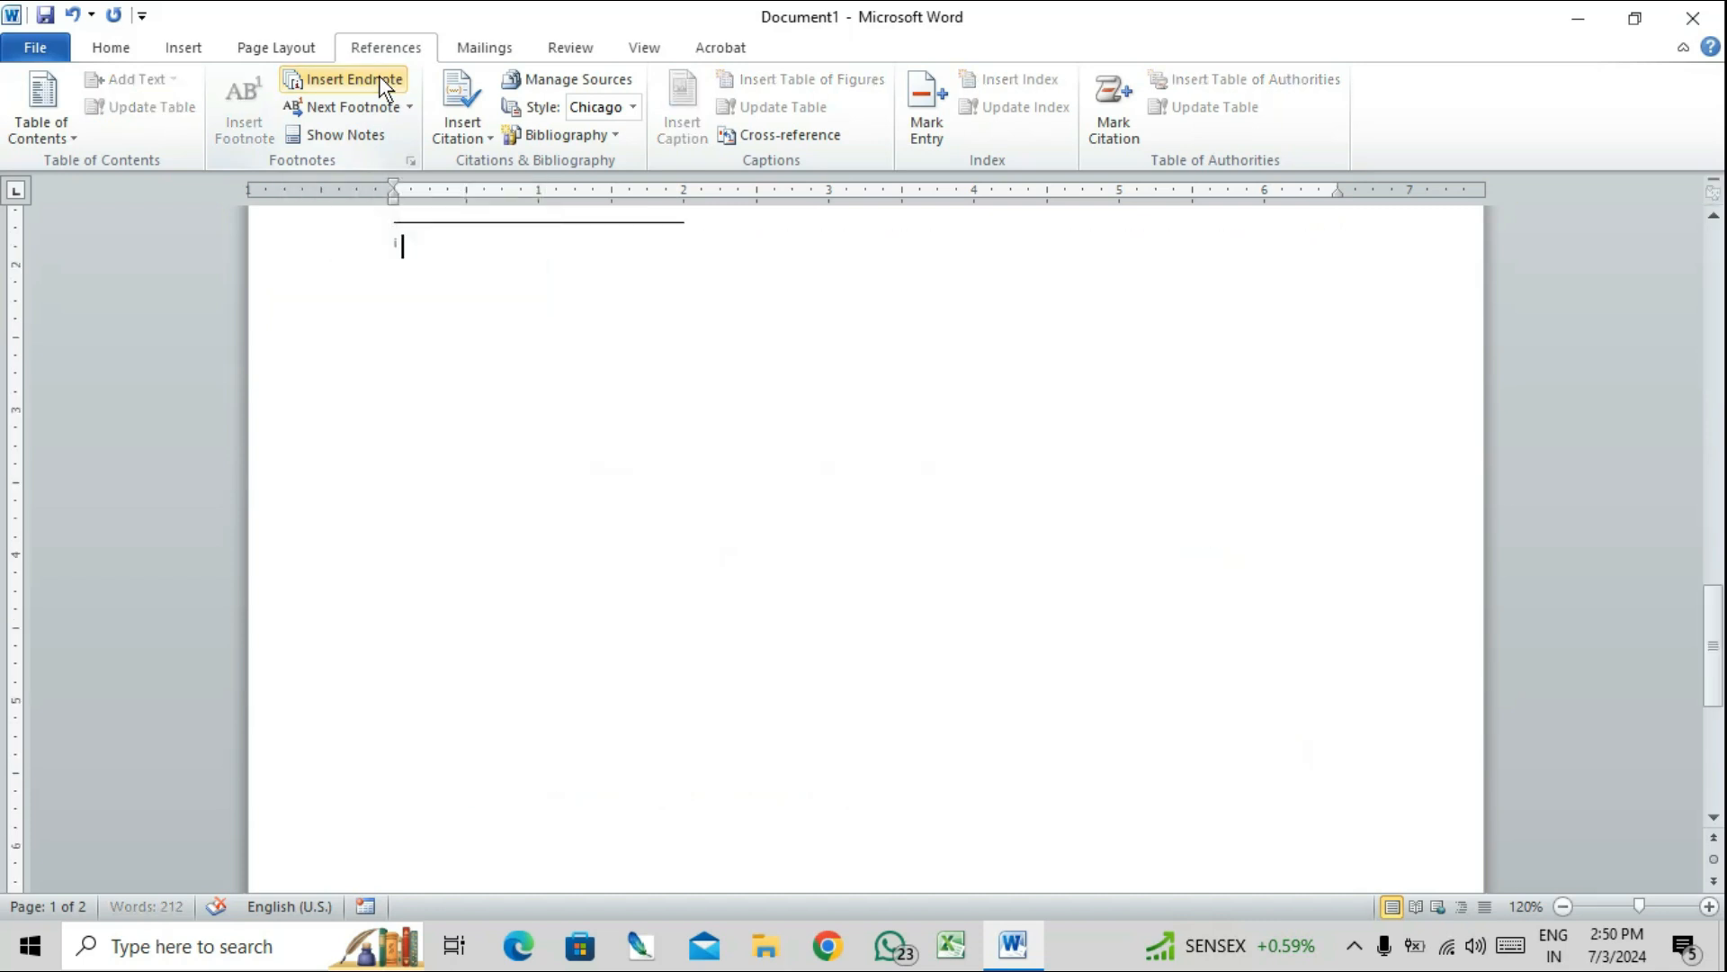
scroll(568, 432, "up", 5)
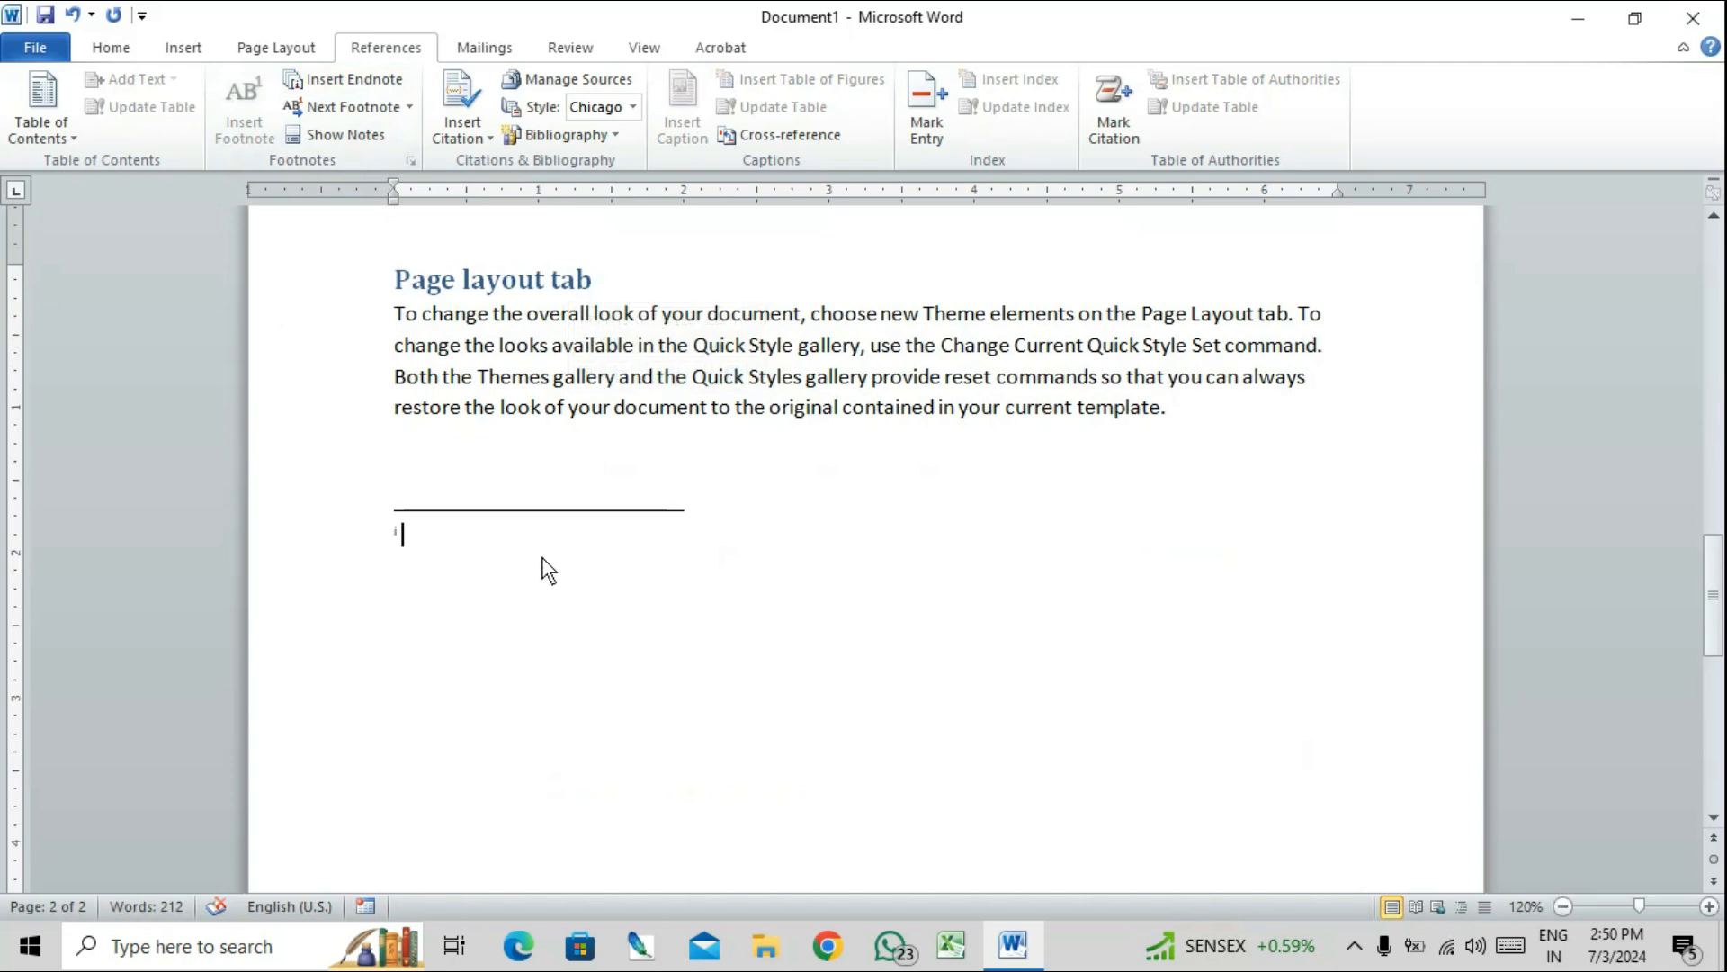
type("This is use f")
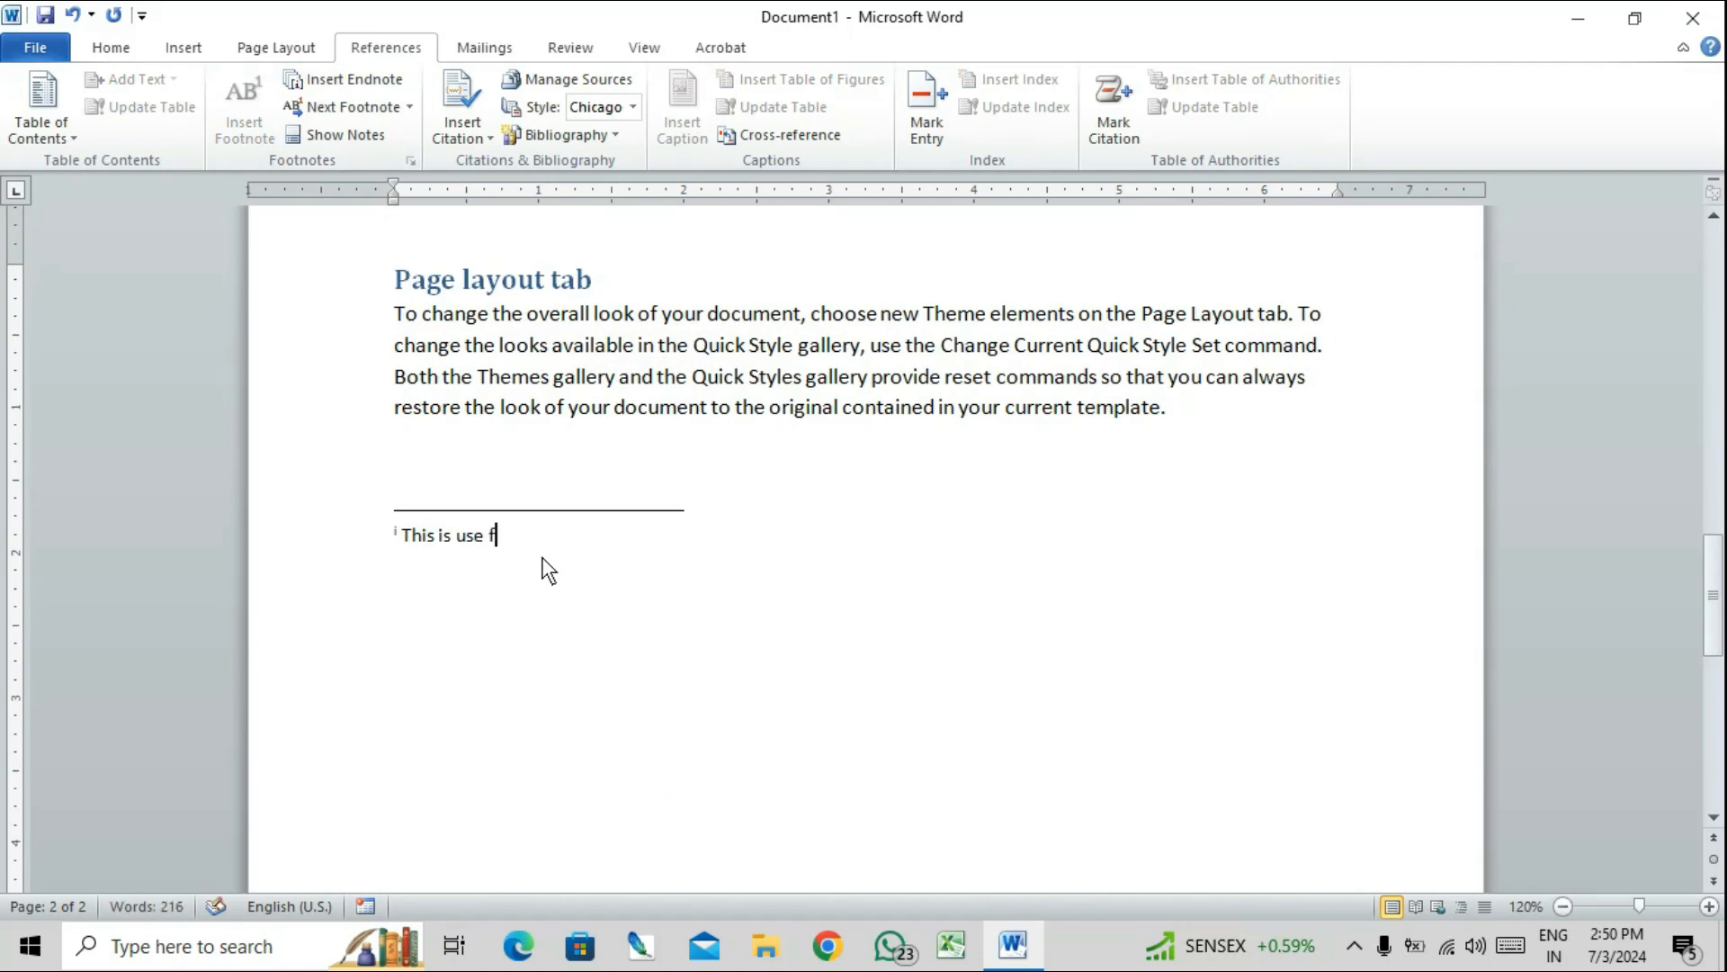
type("ir change the data")
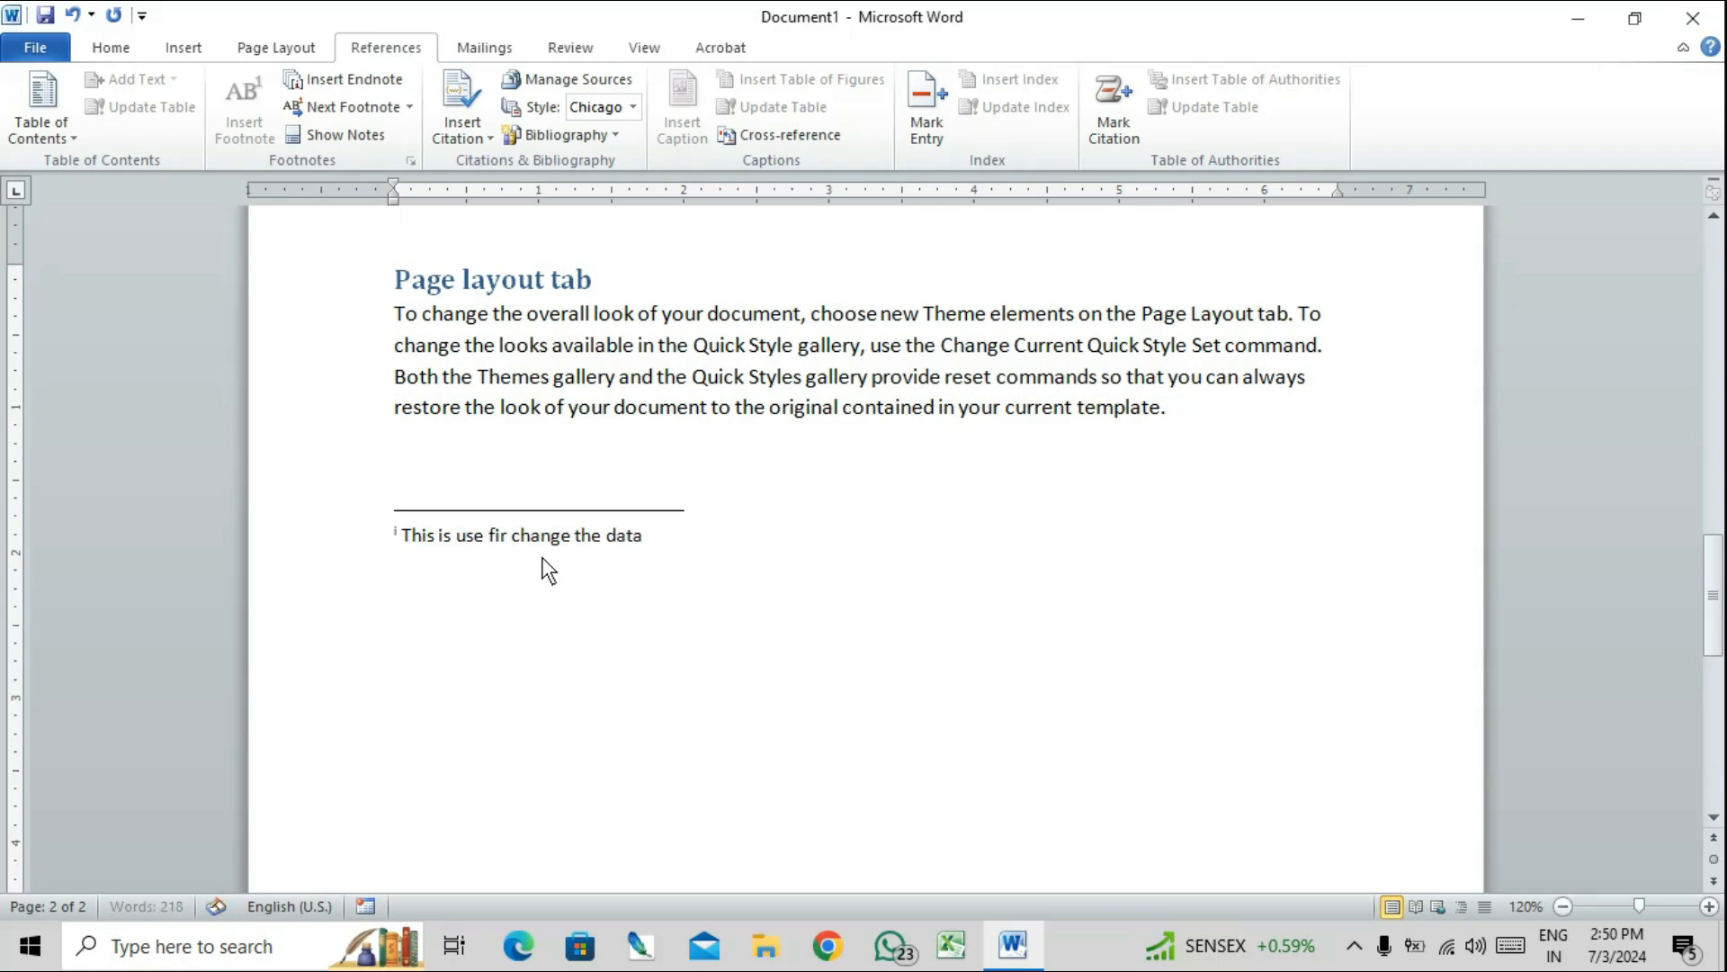
scroll(1052, 405, "up", 10)
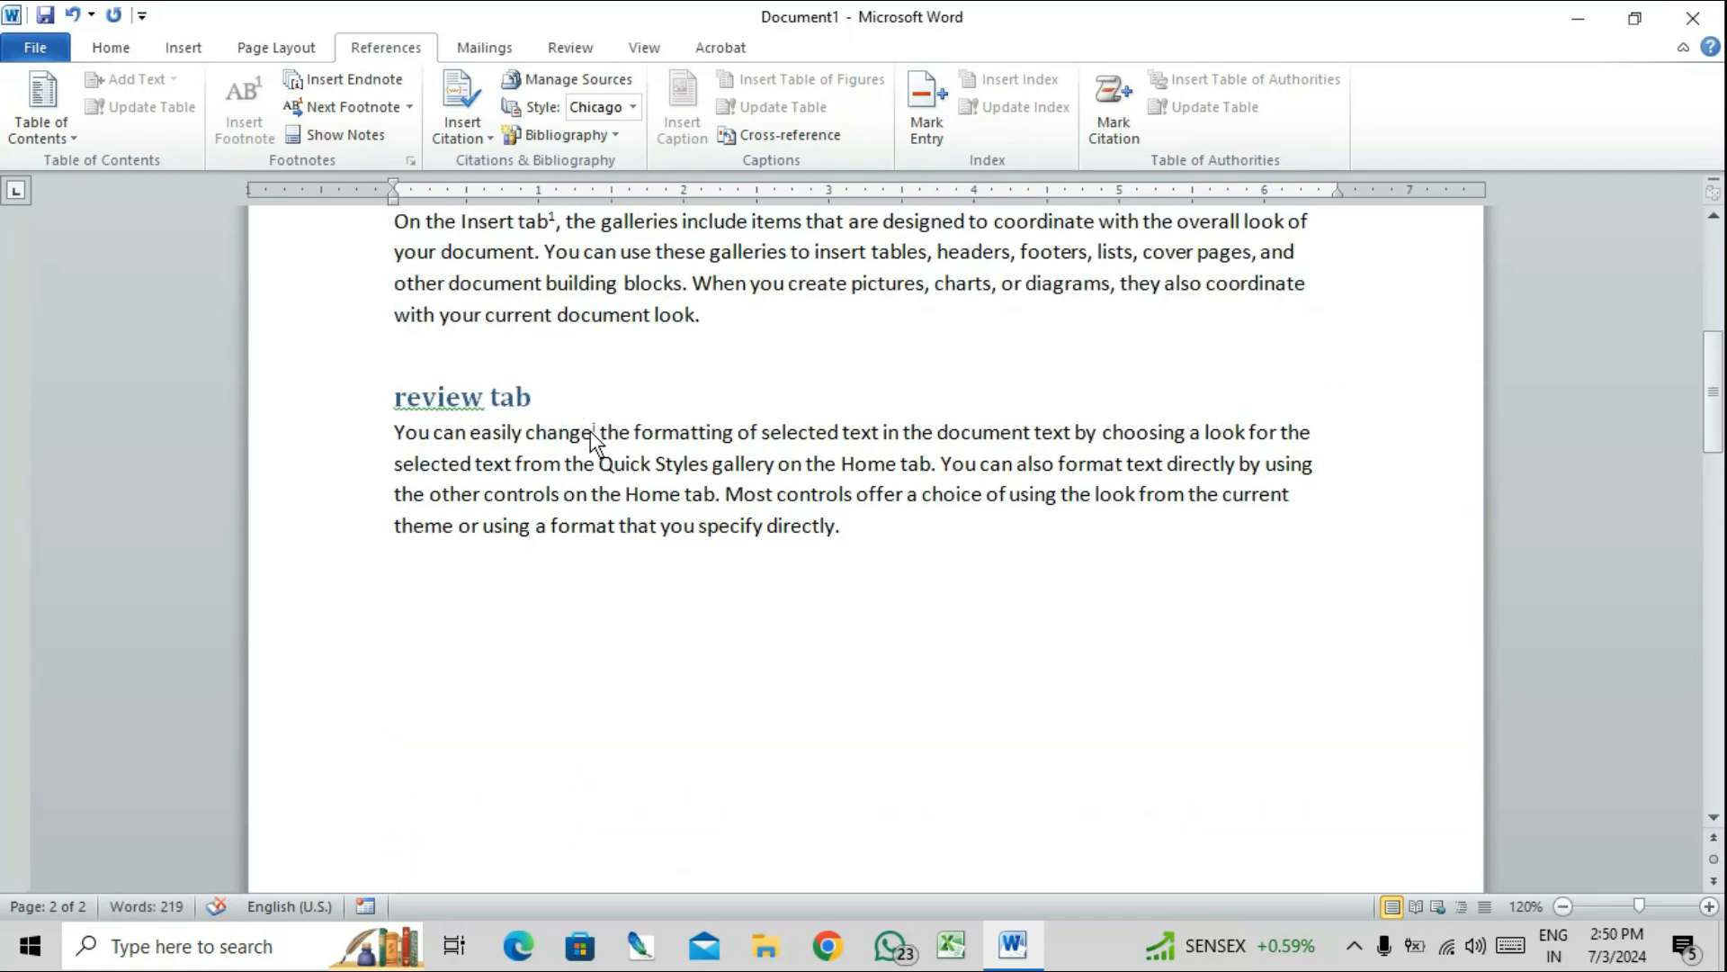
mouse_move(591, 433)
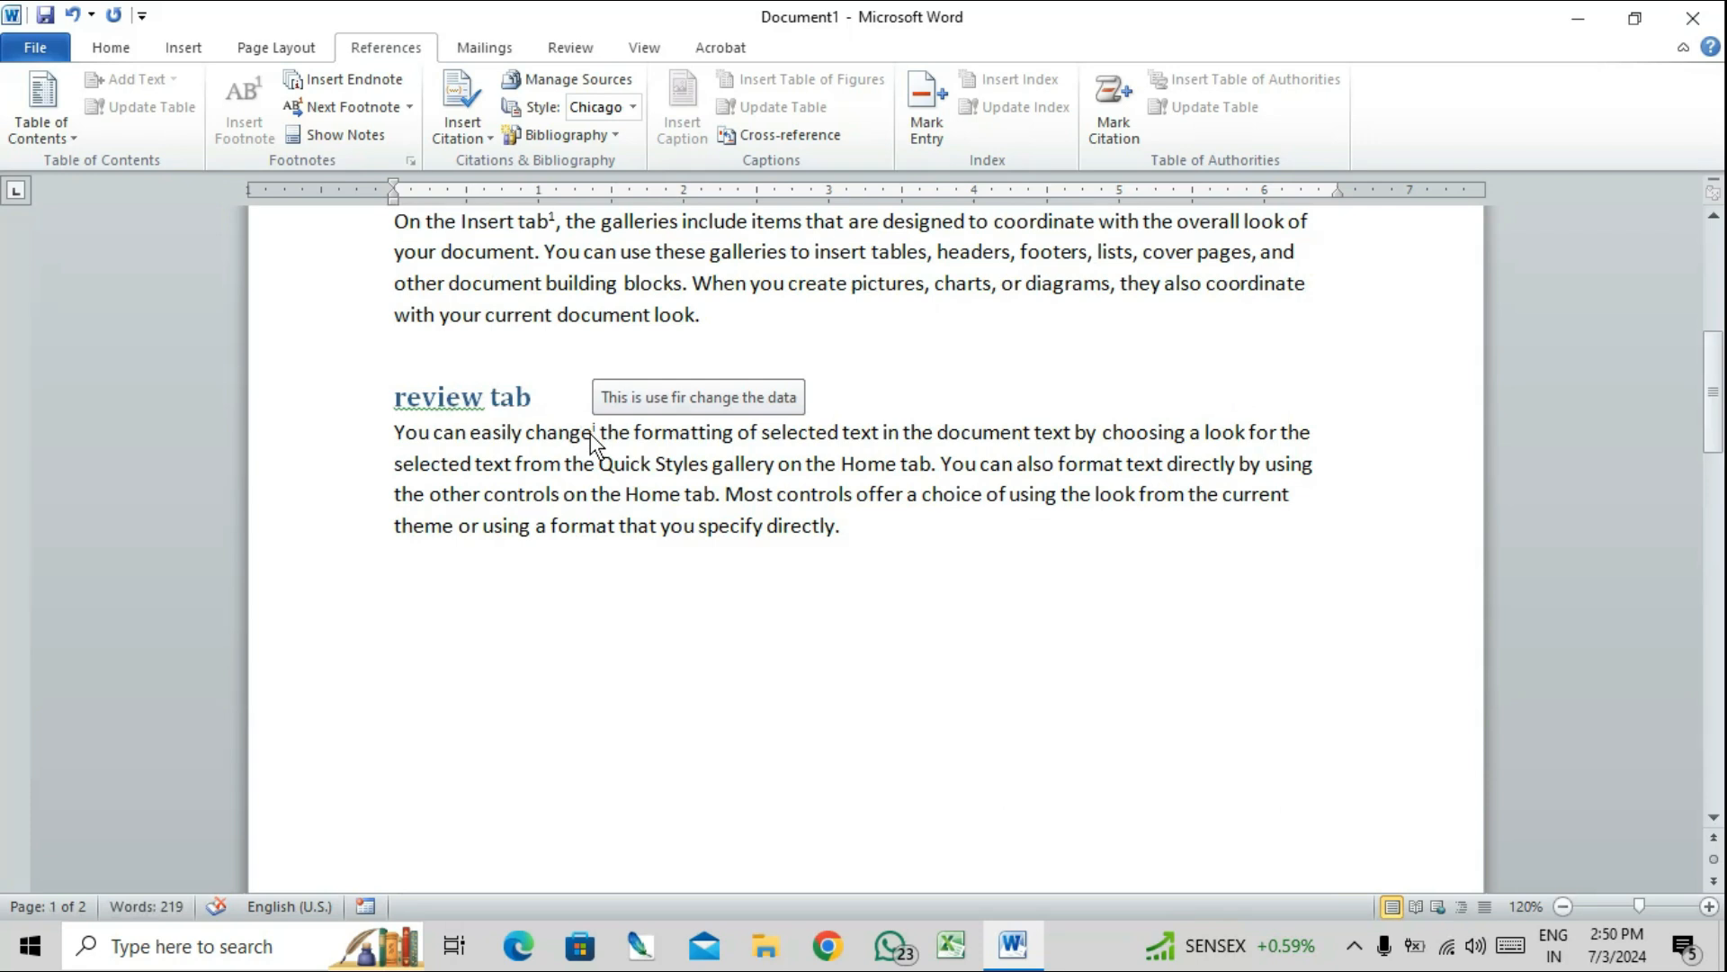
- Go to the previous footnote's reference mark in the Home tab paragraph
left_click(385, 106)
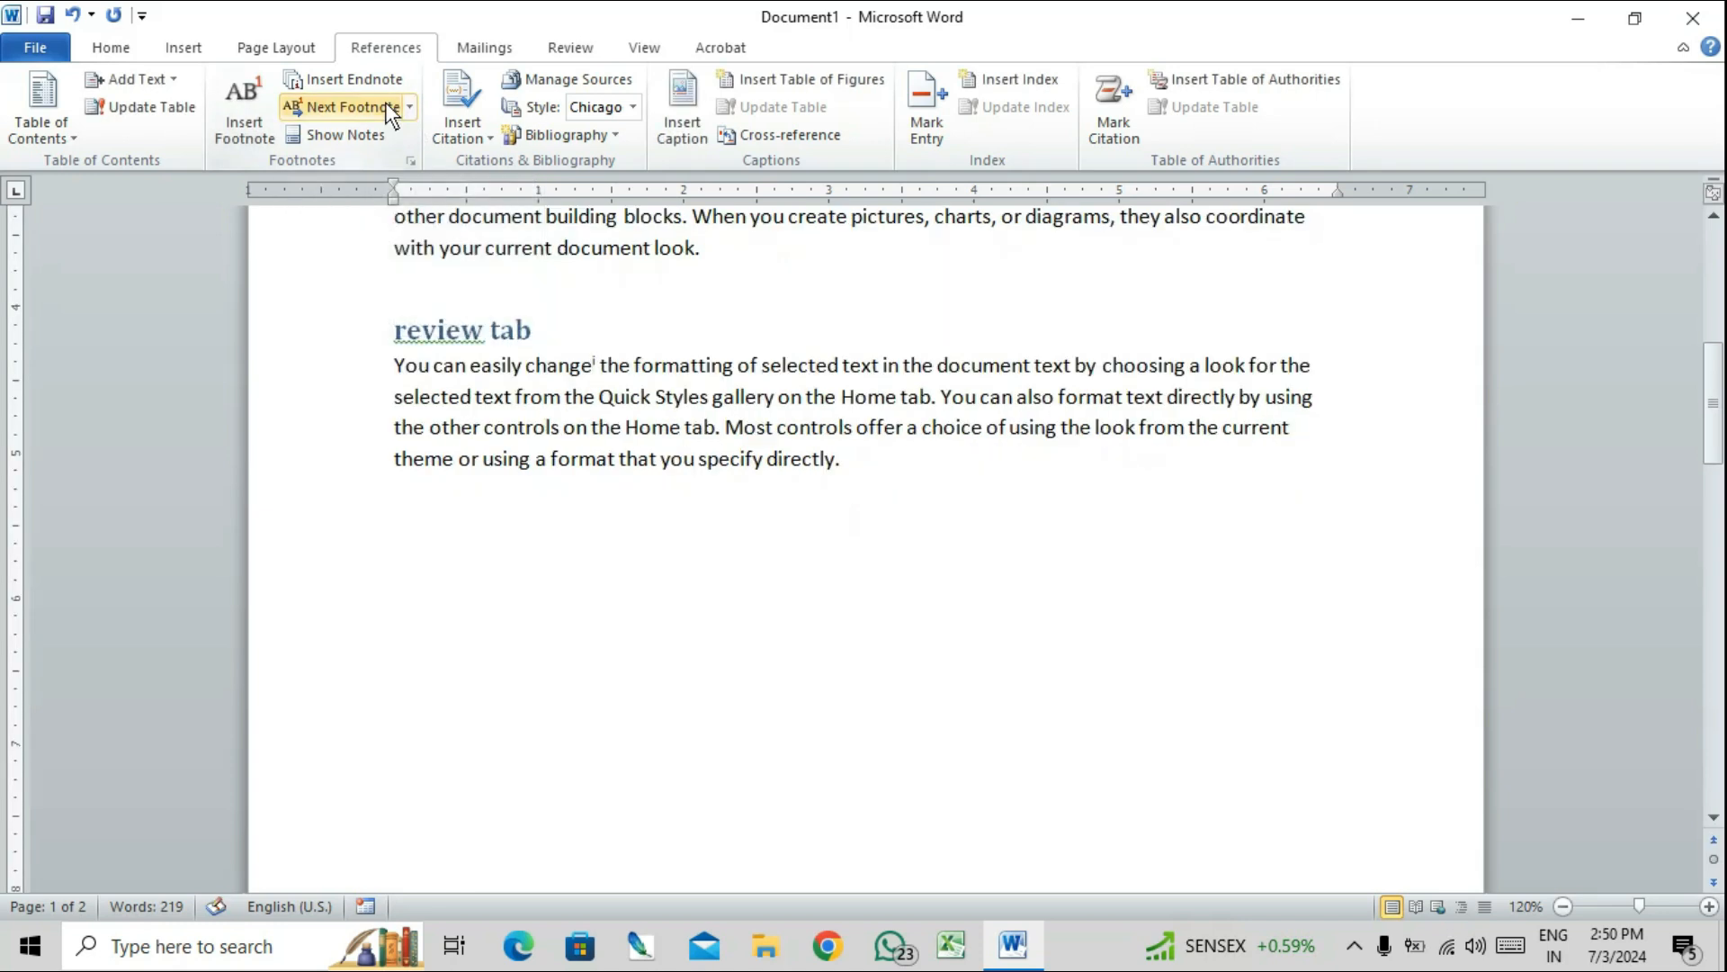
left_click(410, 107)
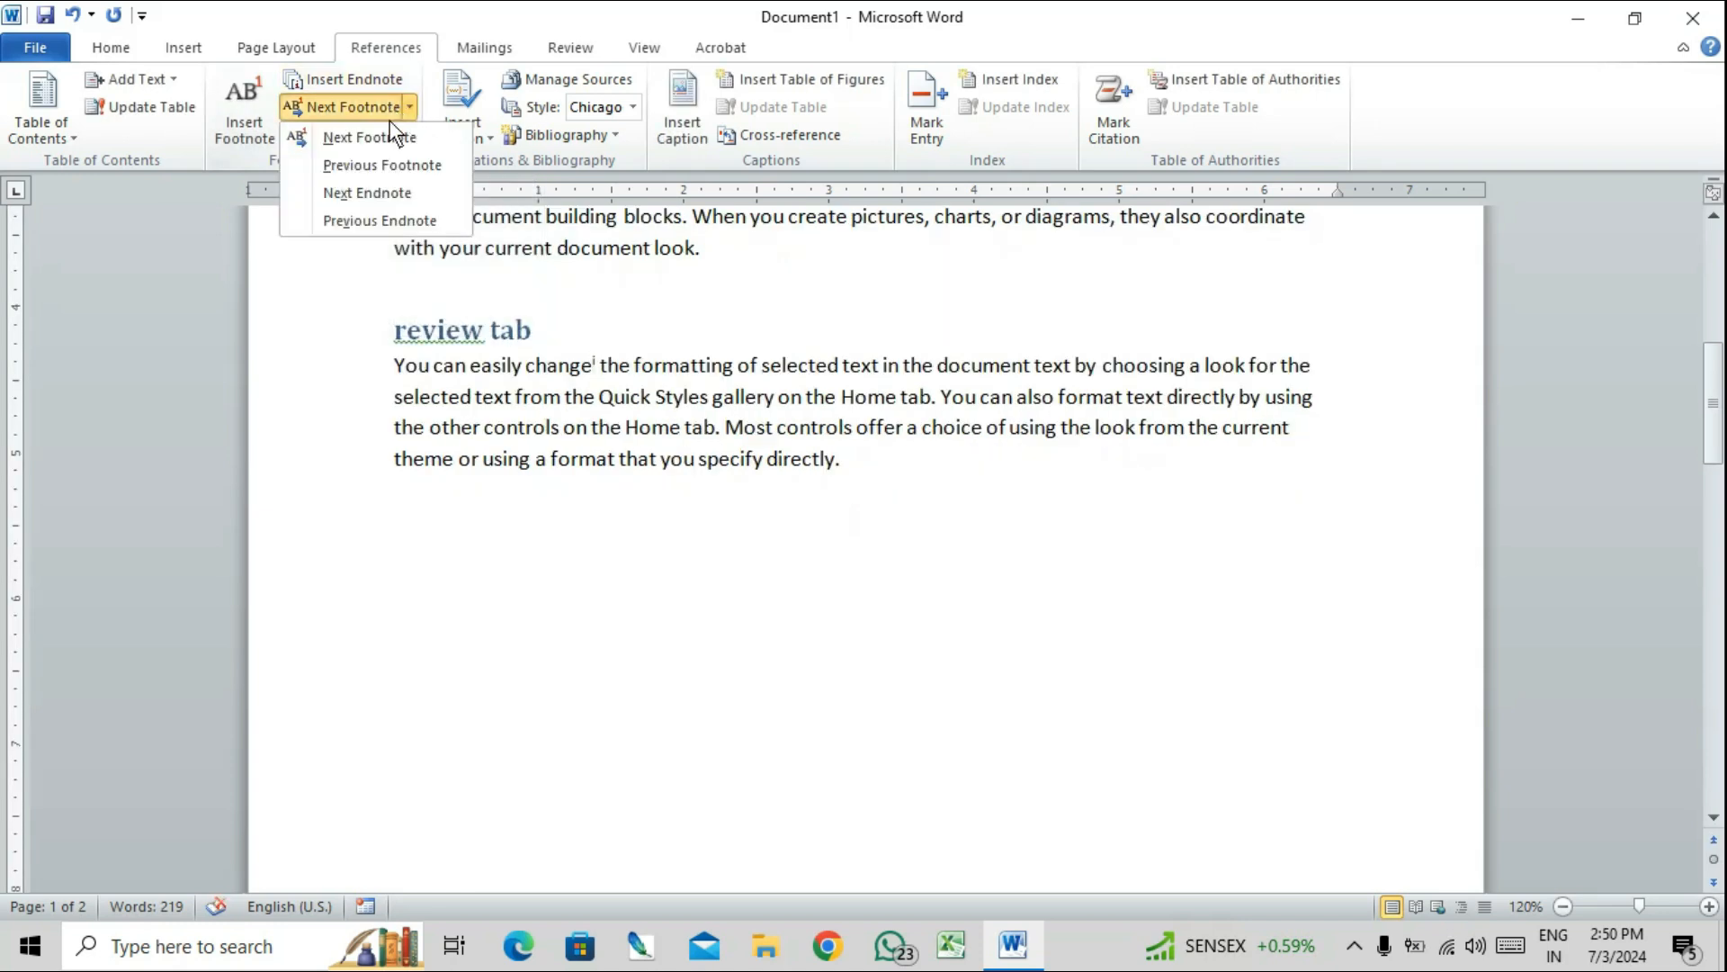
left_click(399, 167)
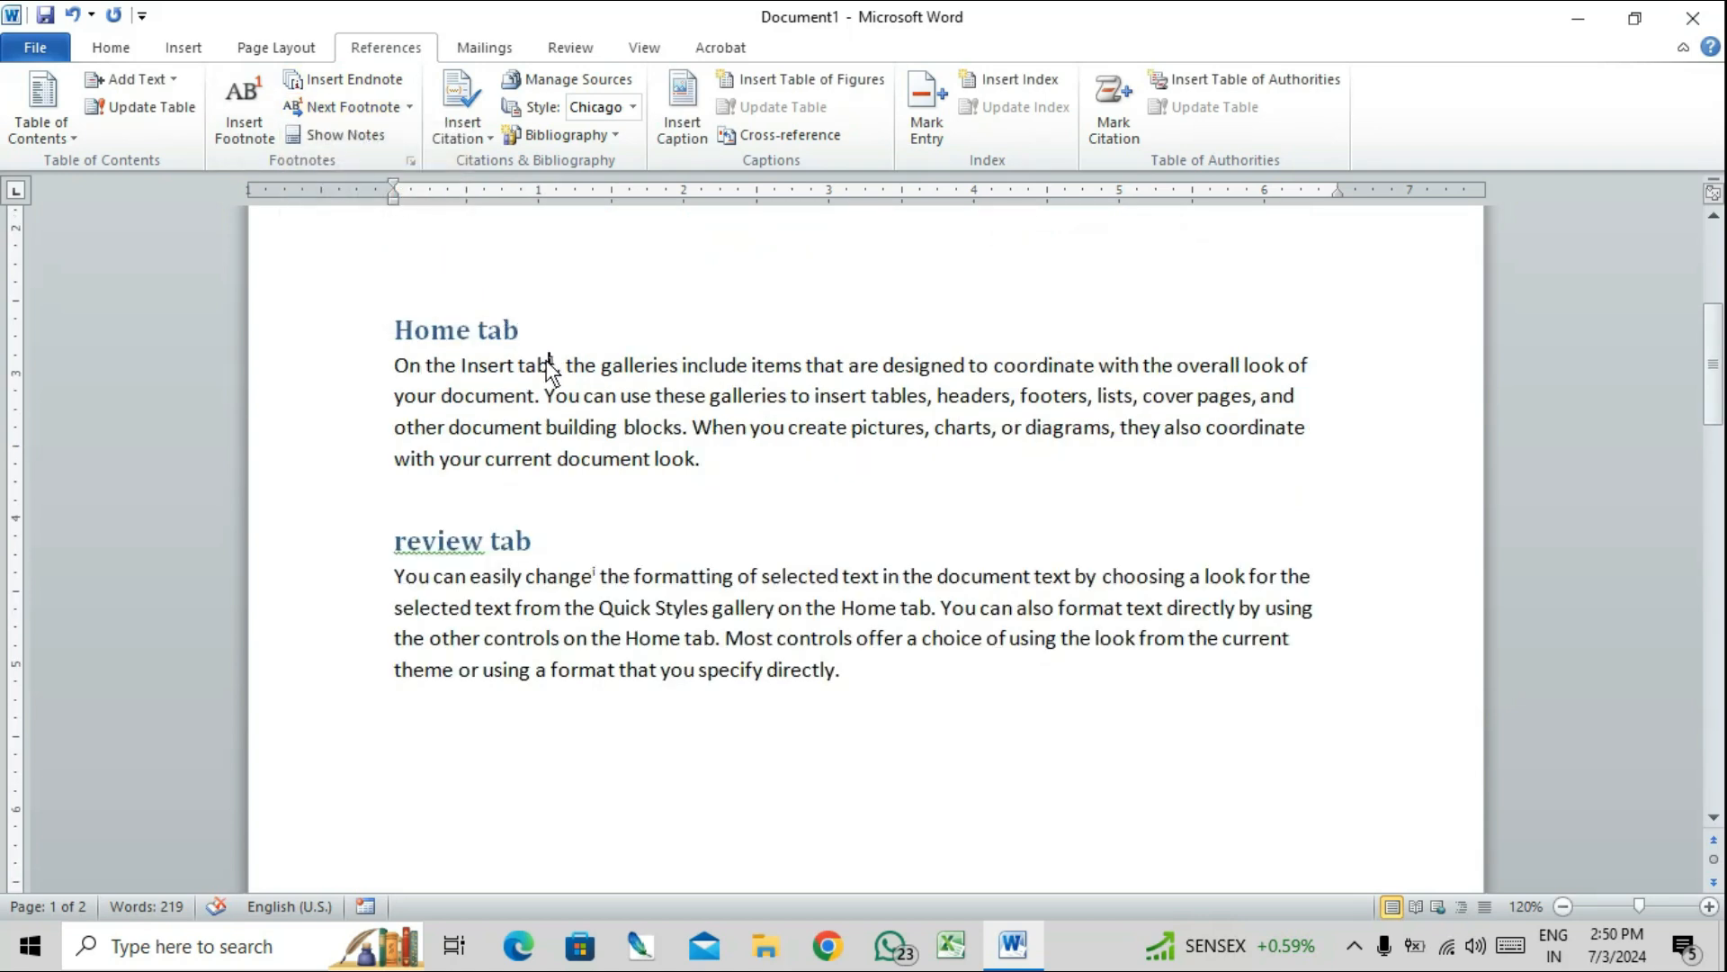
- Show the document's notes, viewing the endnote area first and the footnote area second
left_click(364, 139)
double_click(796, 476)
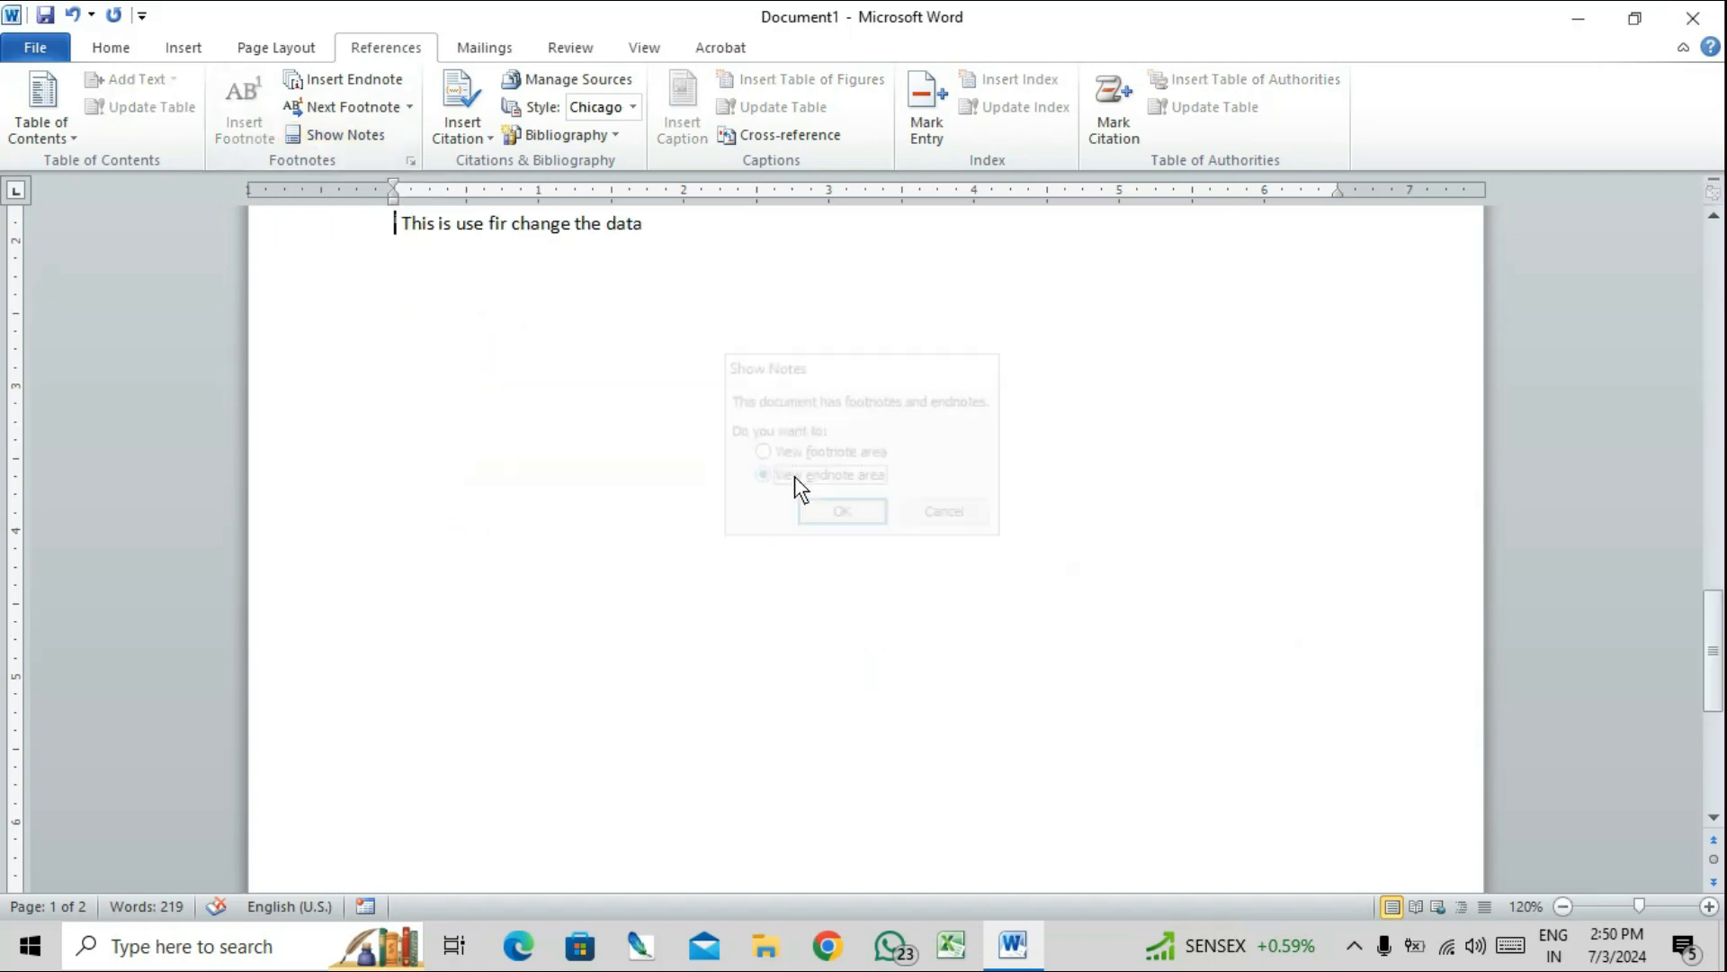
left_click(369, 136)
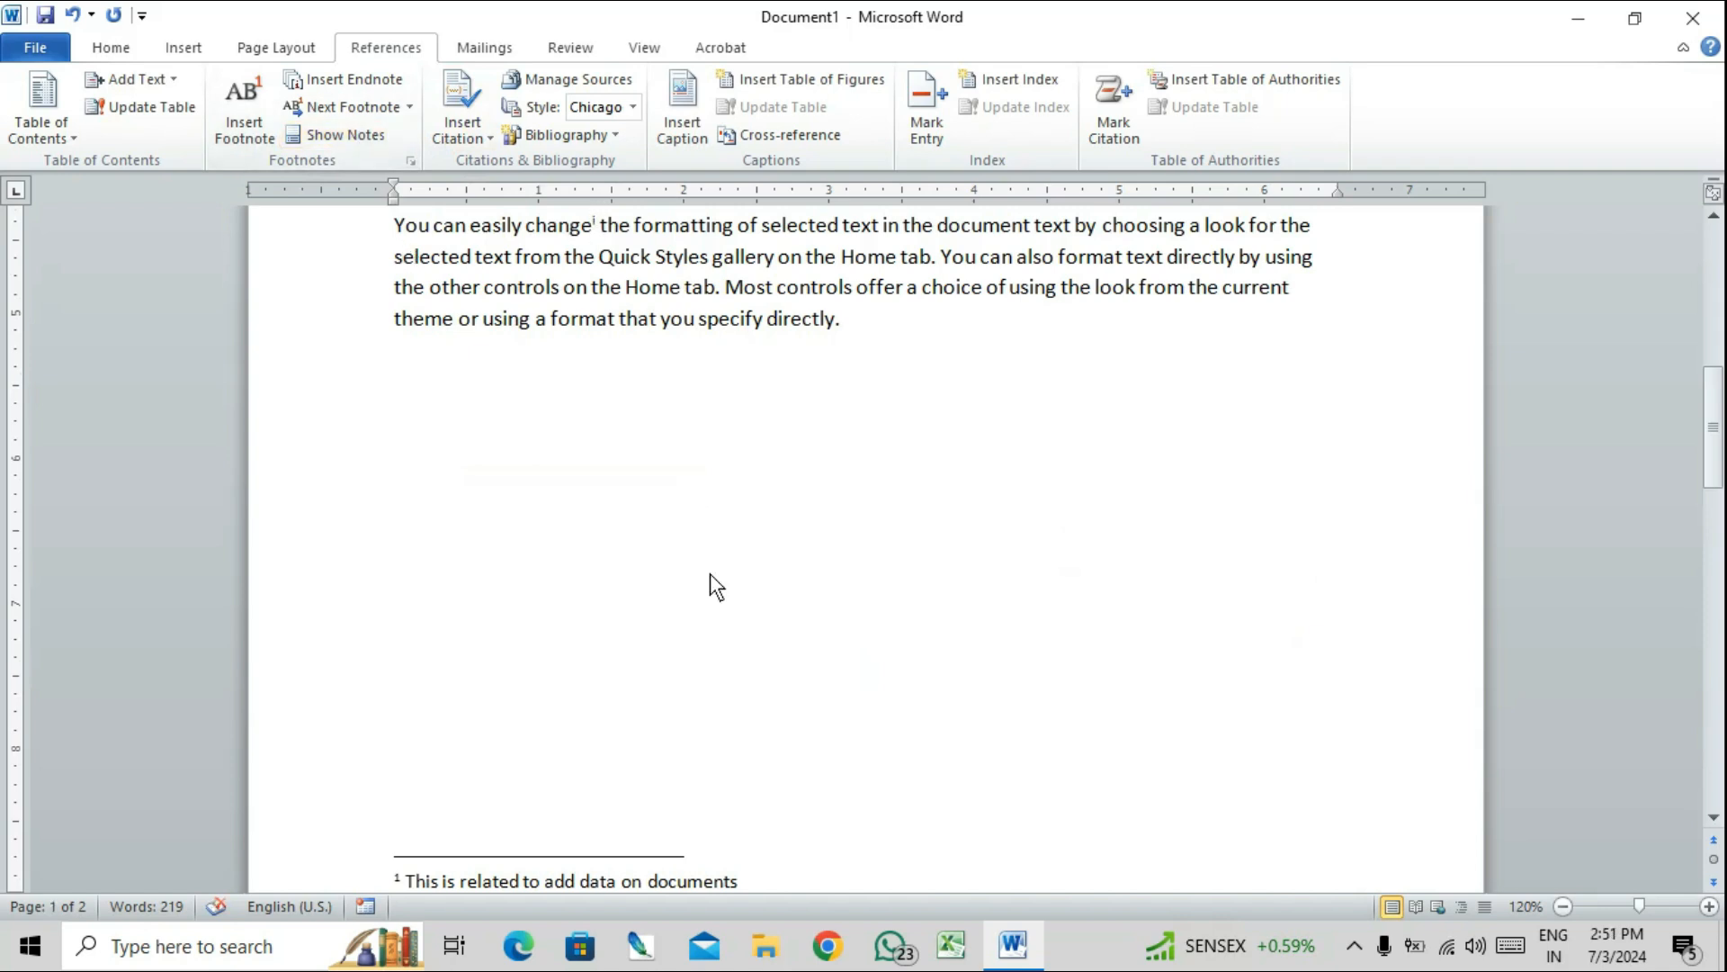
- Delete the footnote text and its reference mark after "Insert tab" in the Home tab paragraph
scroll(710, 574, "down", 3)
scroll(717, 592, "down", 4)
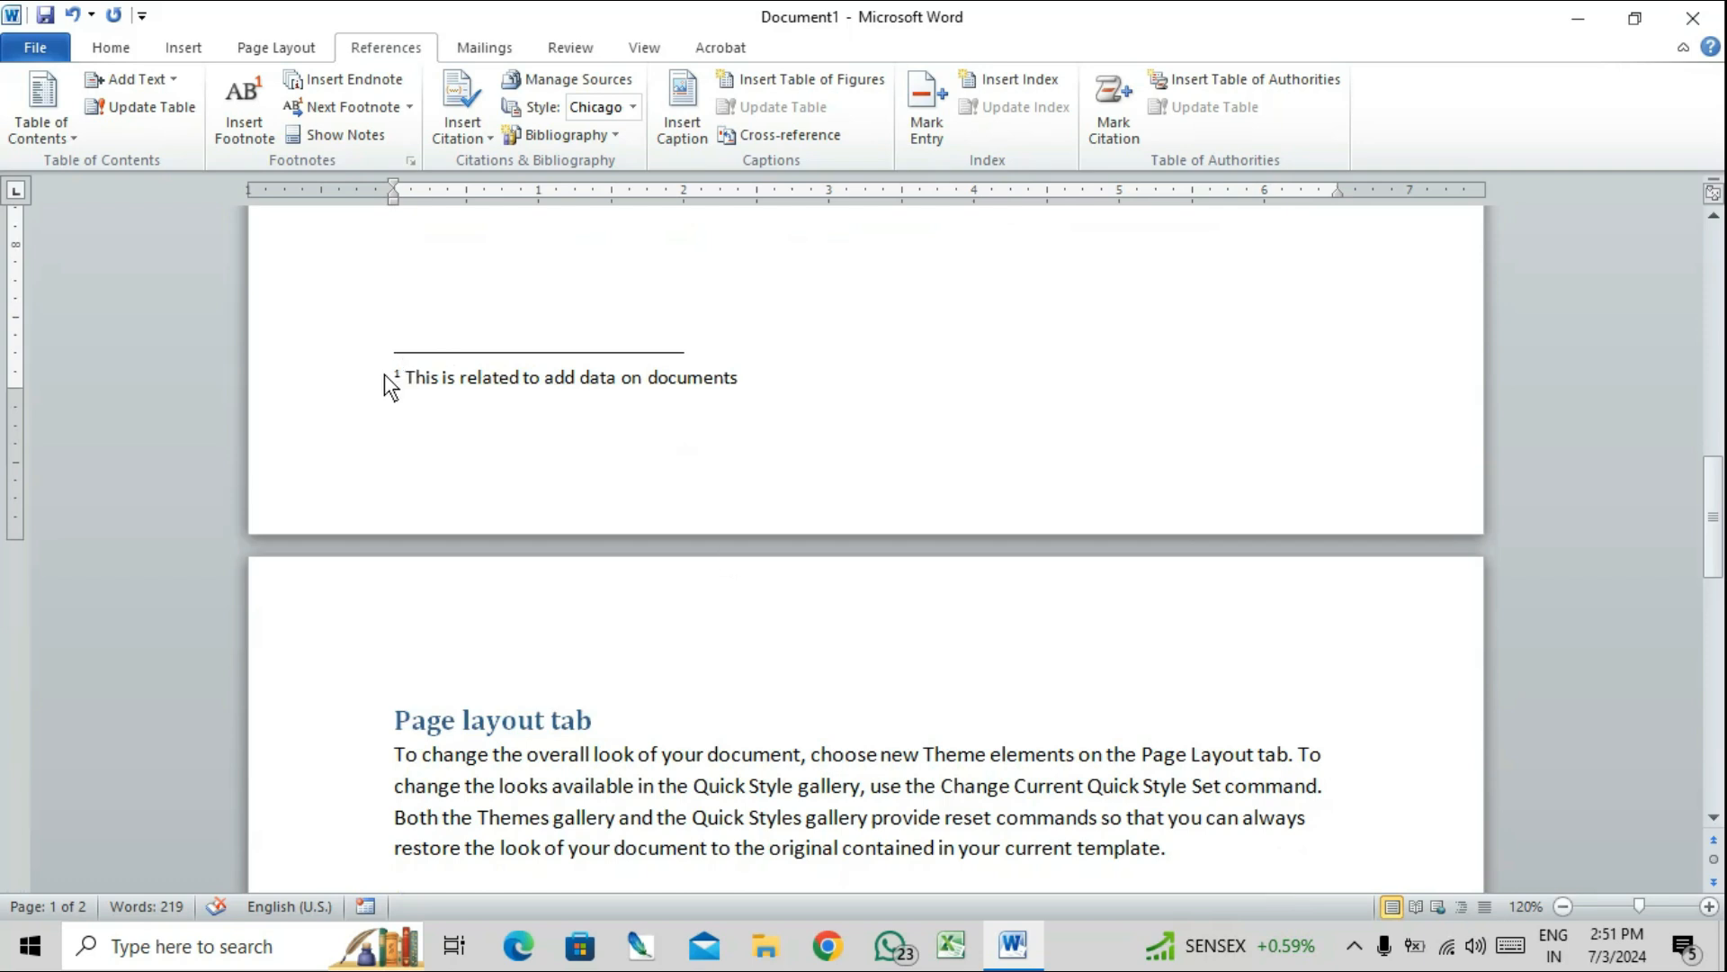
left_click_drag(385, 374, 757, 389)
key("Delete")
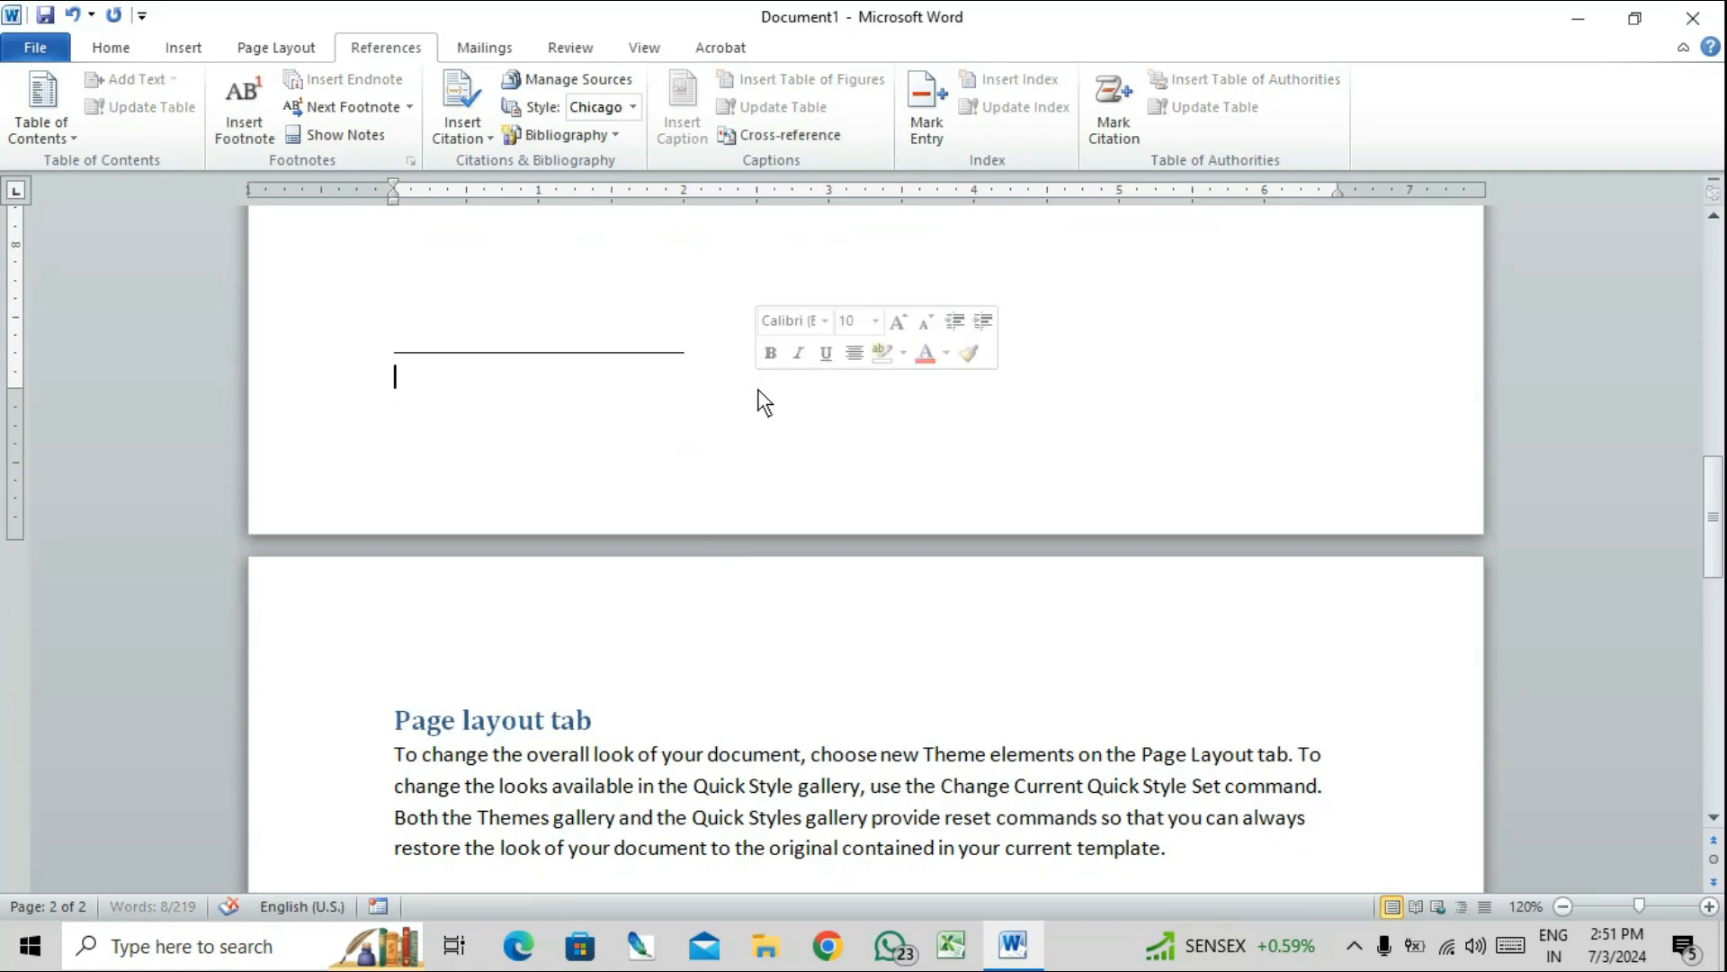
scroll(757, 389, "up", 10)
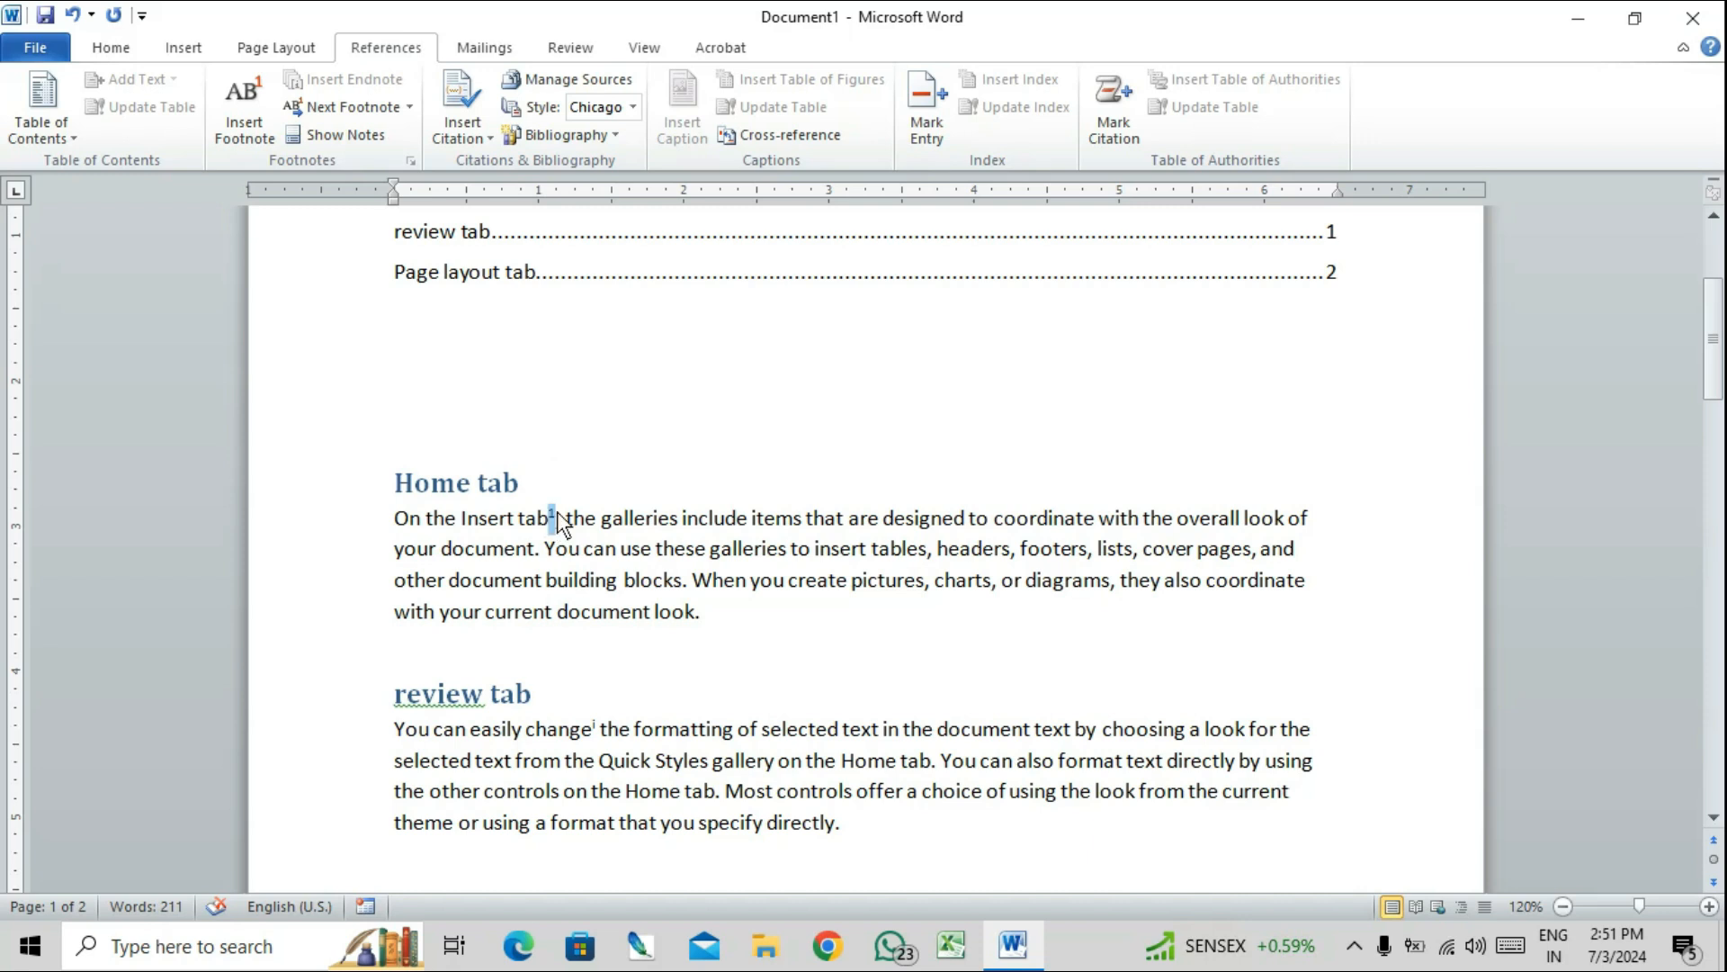
key("Delete")
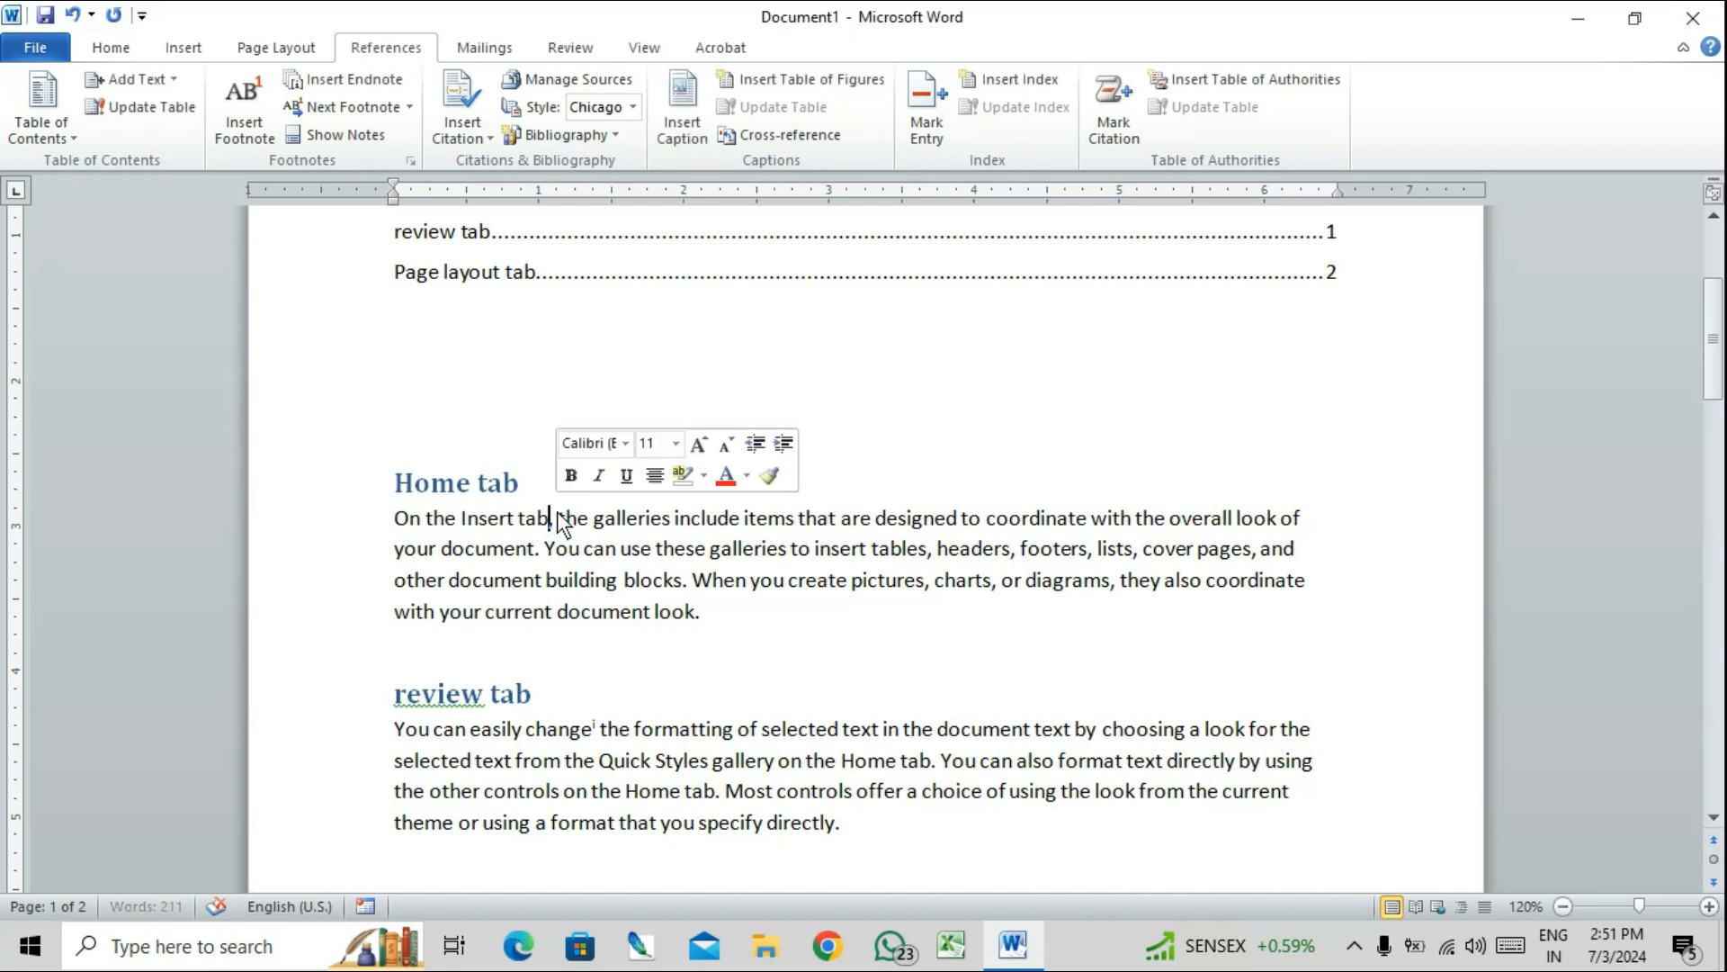
- Delete the endnote by removing its reference mark after "change" in the review tab paragraph
scroll(648, 580, "down", 3)
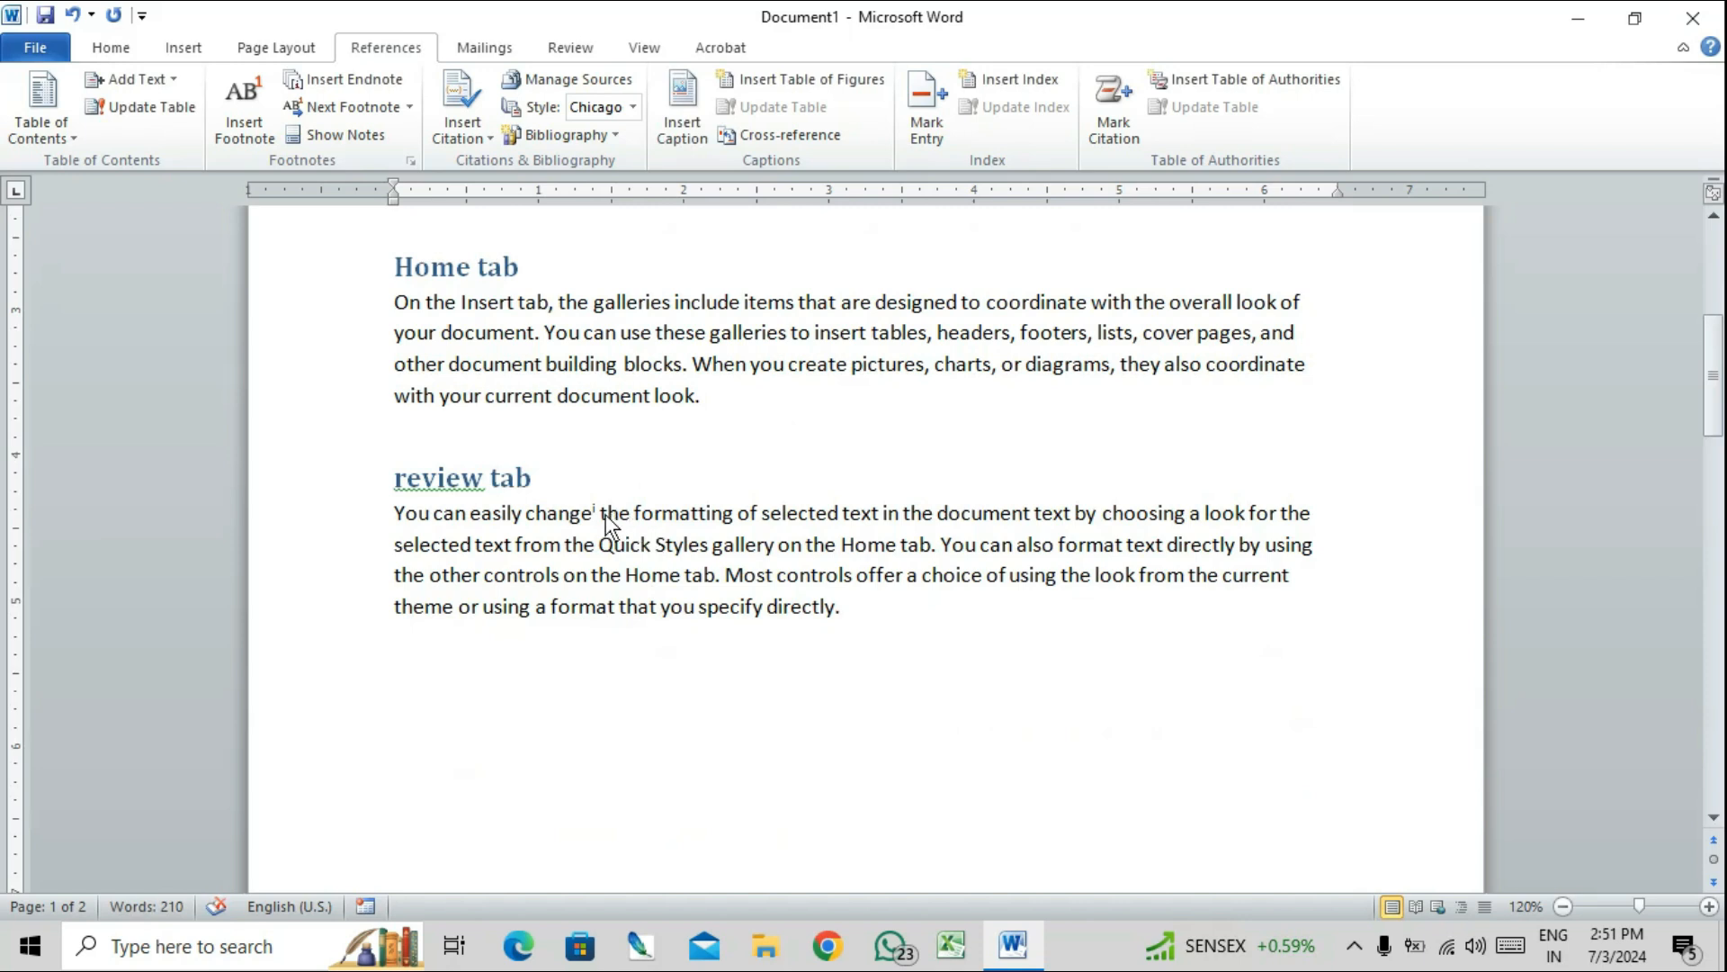
left_click(593, 515)
left_click_drag(591, 507, 601, 509)
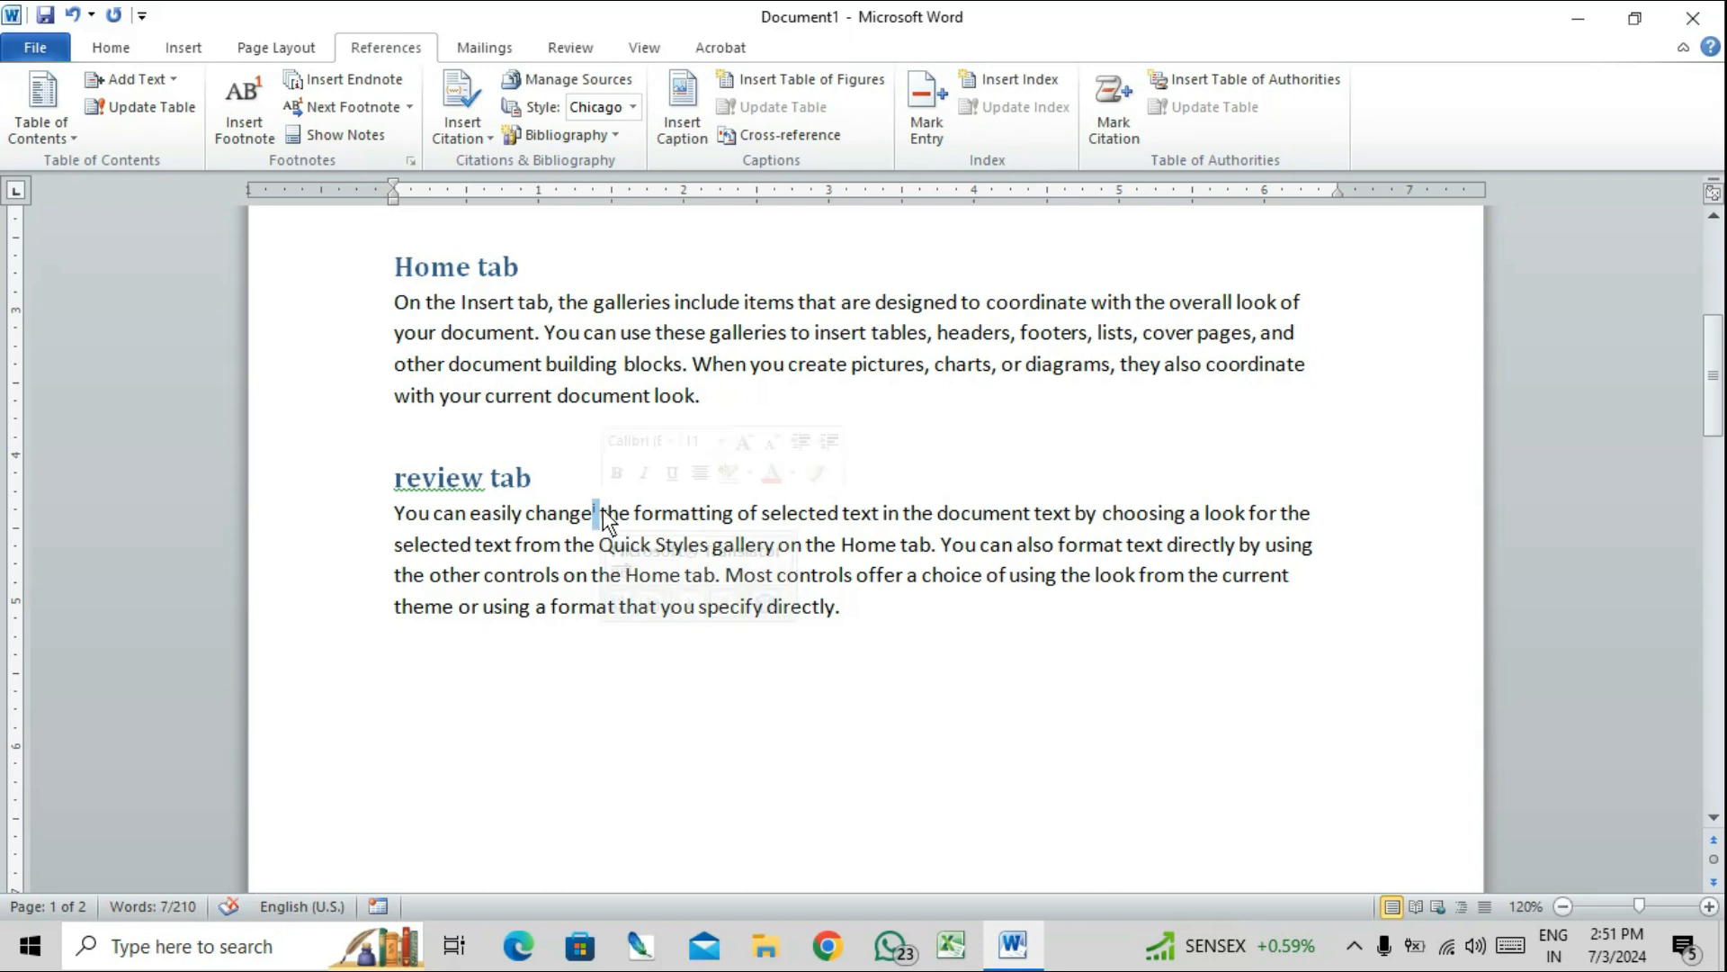
key("Delete")
- Remove the heading style from "Page layout tab" and the gap above it, placing it directly below the review tab paragraph
scroll(706, 671, "down", 10)
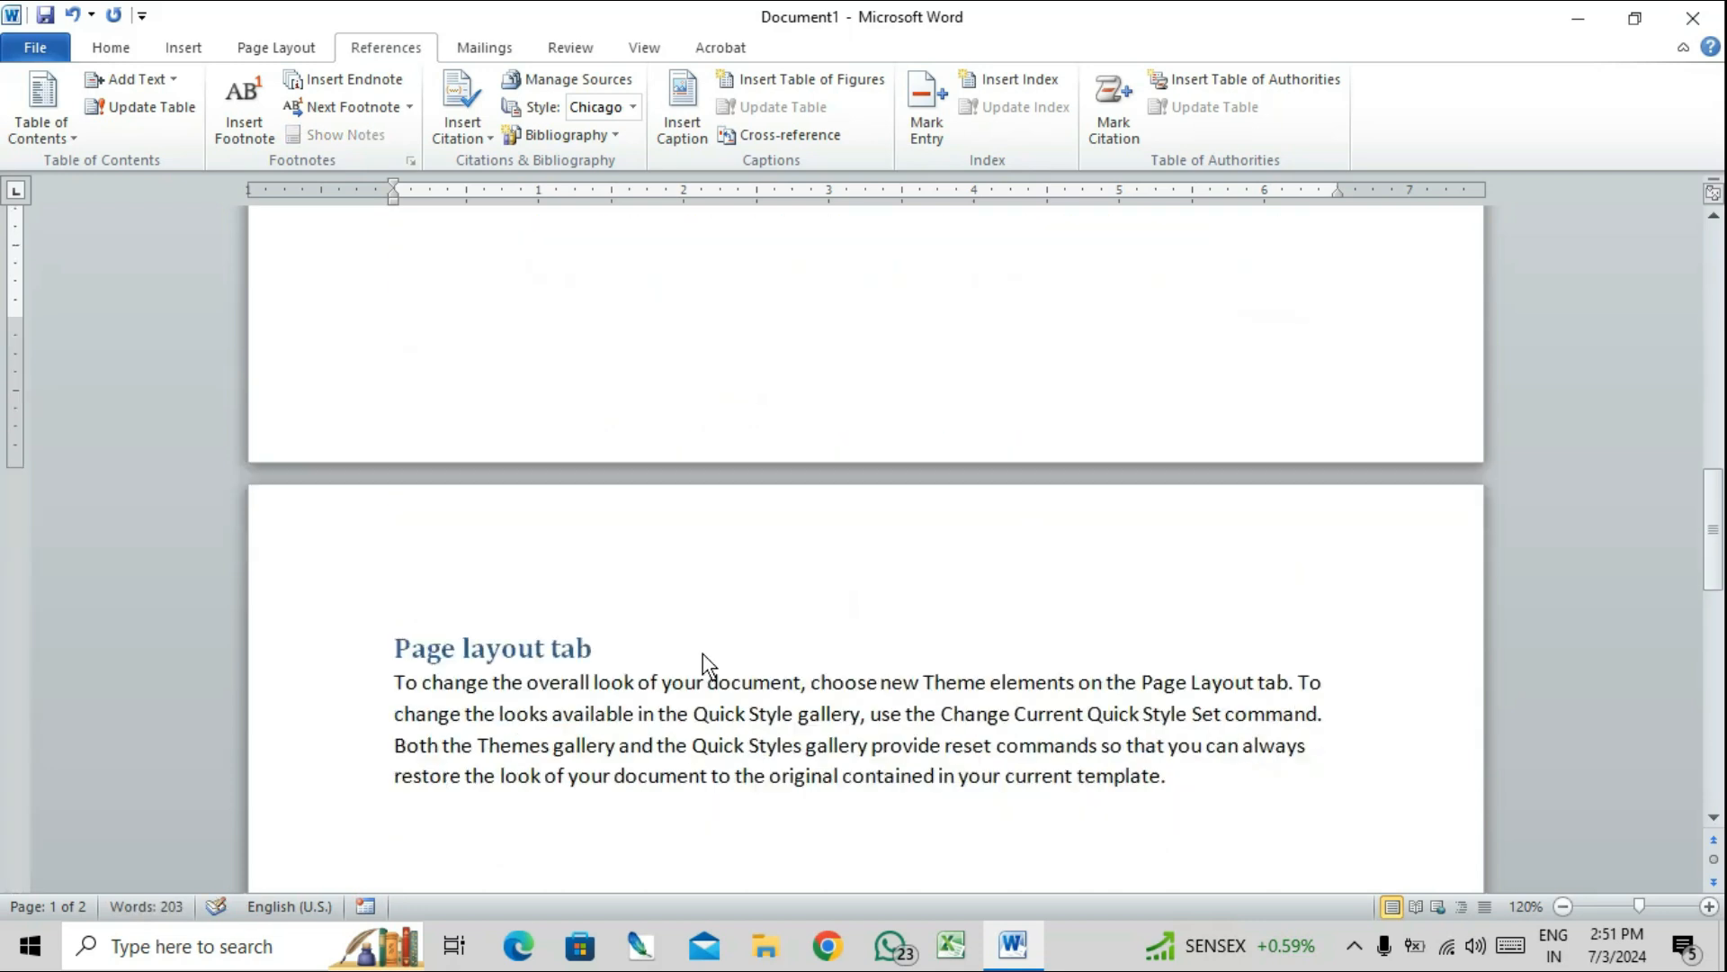
scroll(512, 684, "down", 6)
scroll(525, 698, "up", 5)
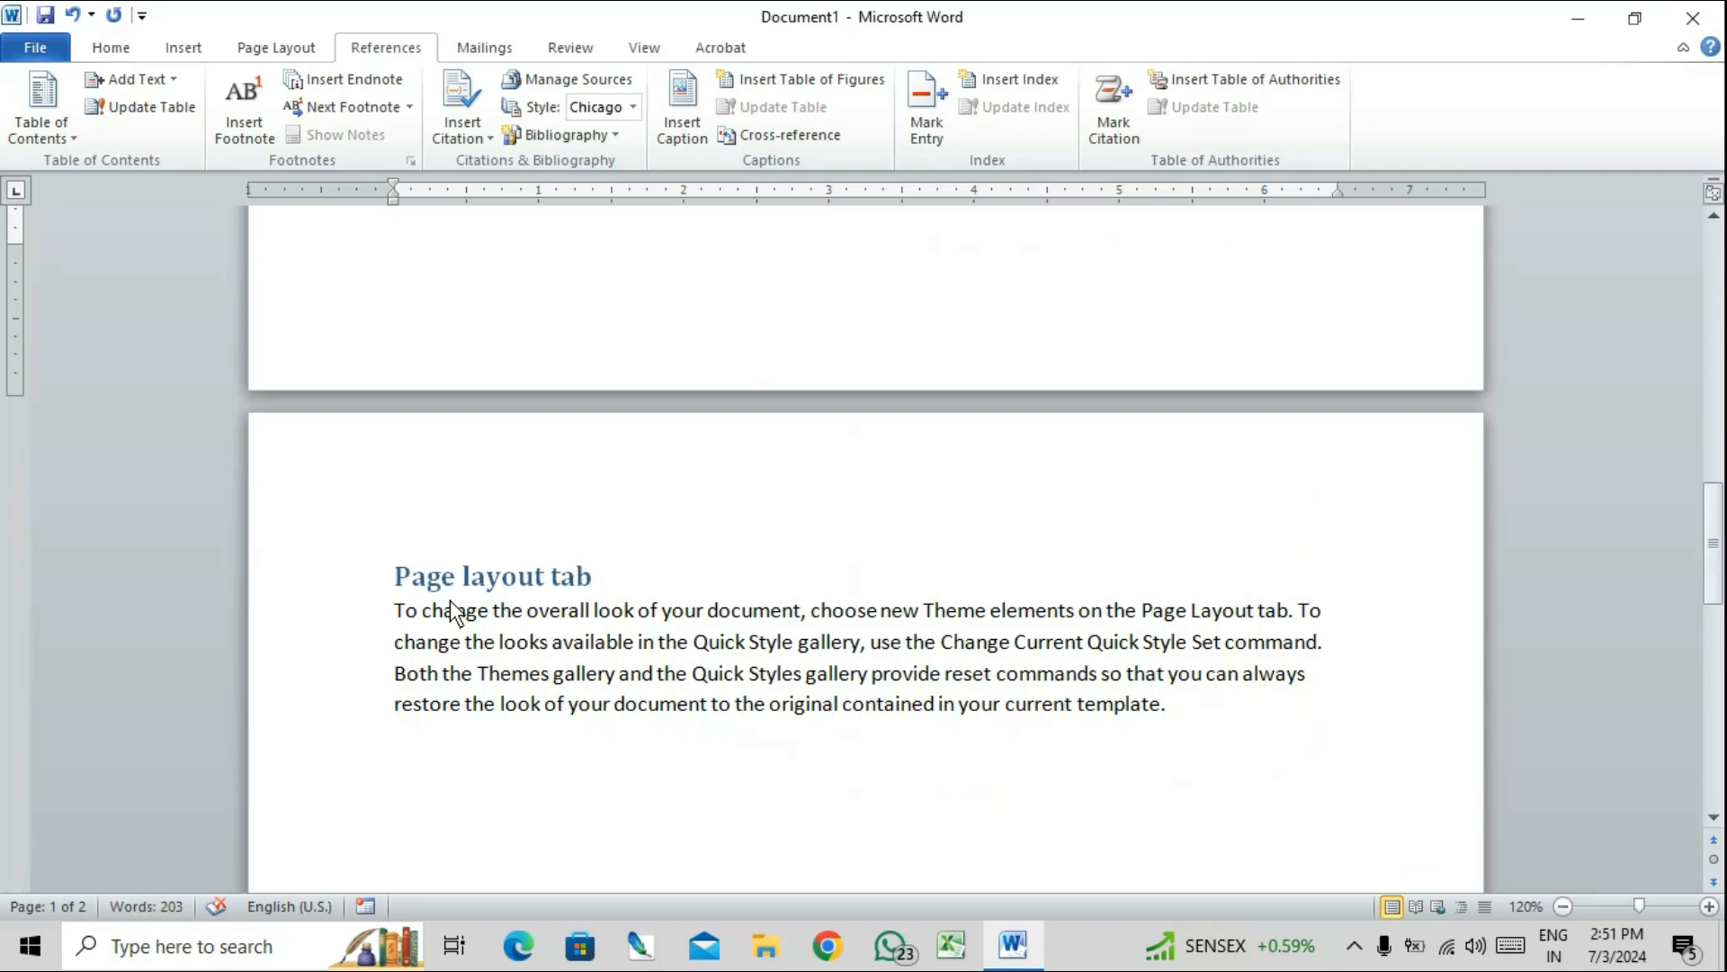
left_click(396, 566)
key("BackSpace")
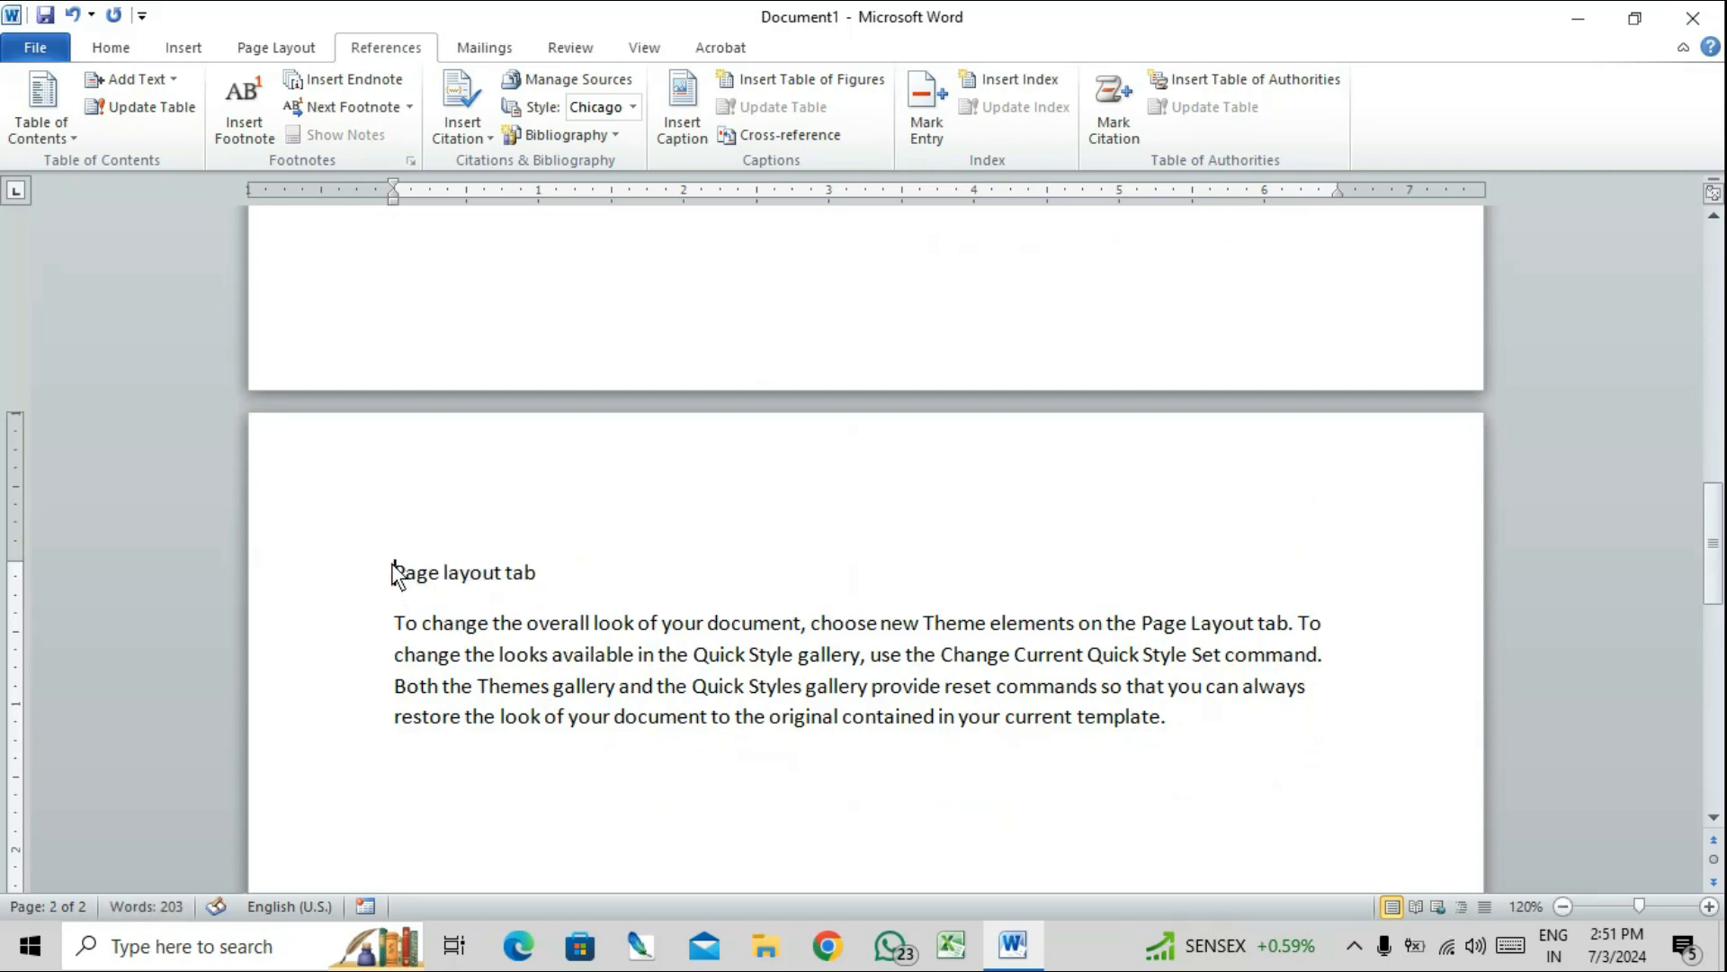
key("BackSpace")
scroll(398, 577, "up", 3)
- Start a new citation source on the blank line below the last paragraph, with Book as the type of source
left_click(623, 770)
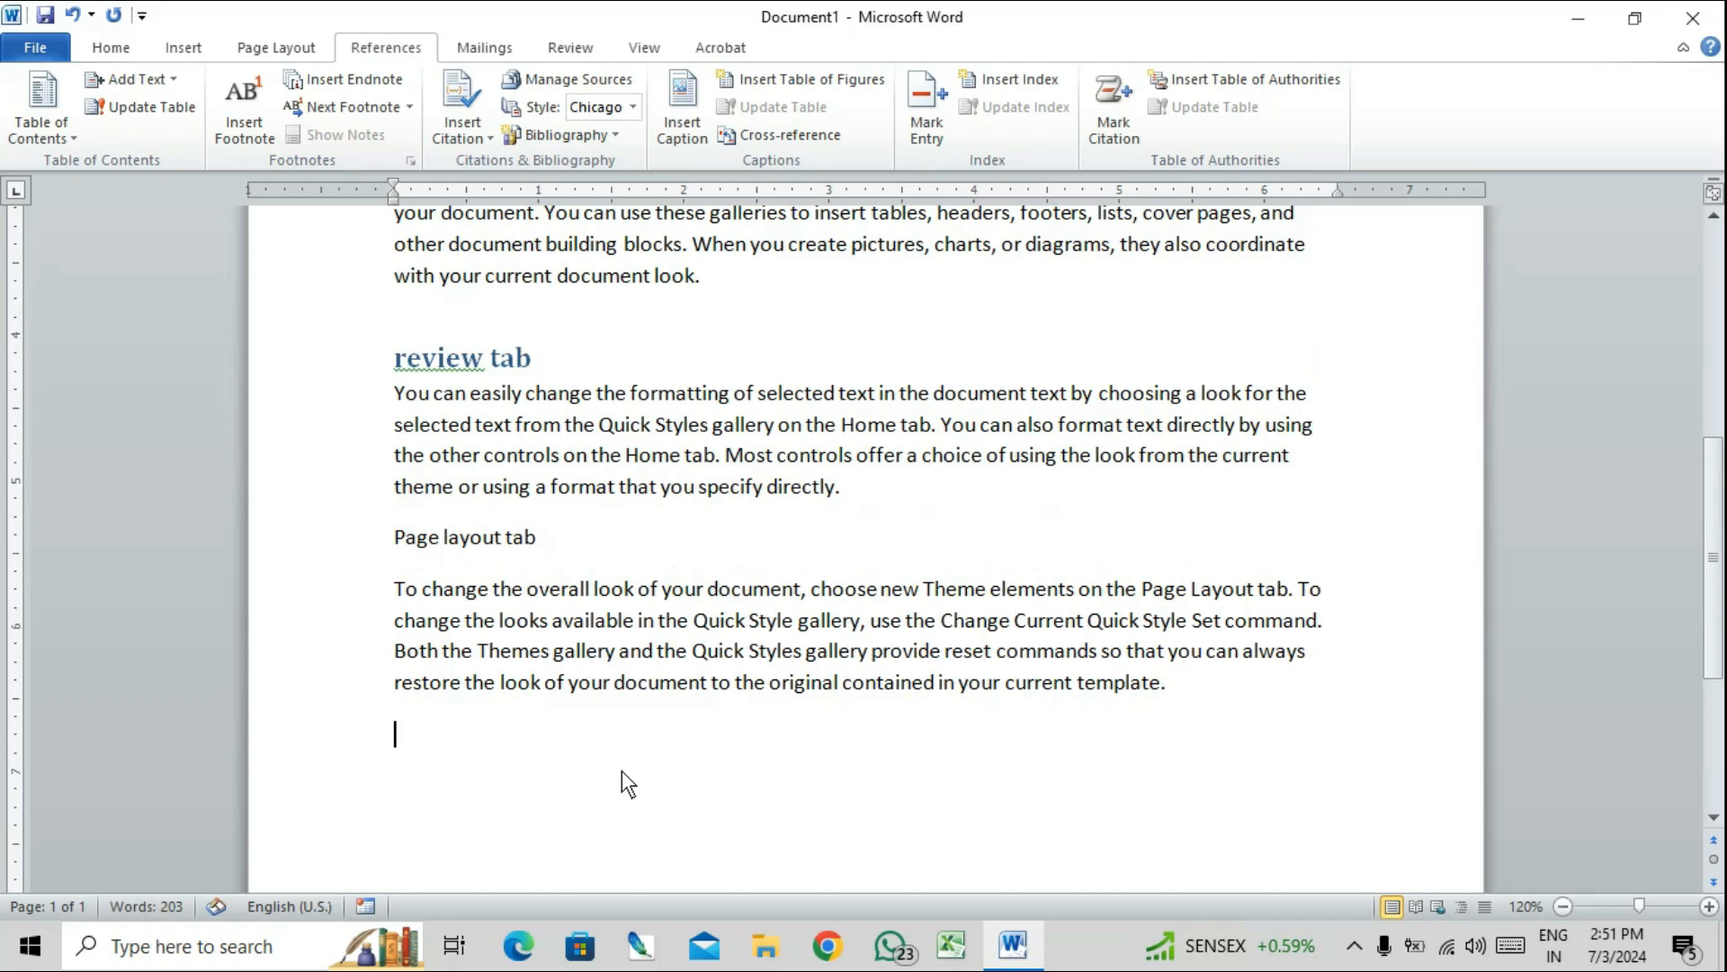
left_click(454, 127)
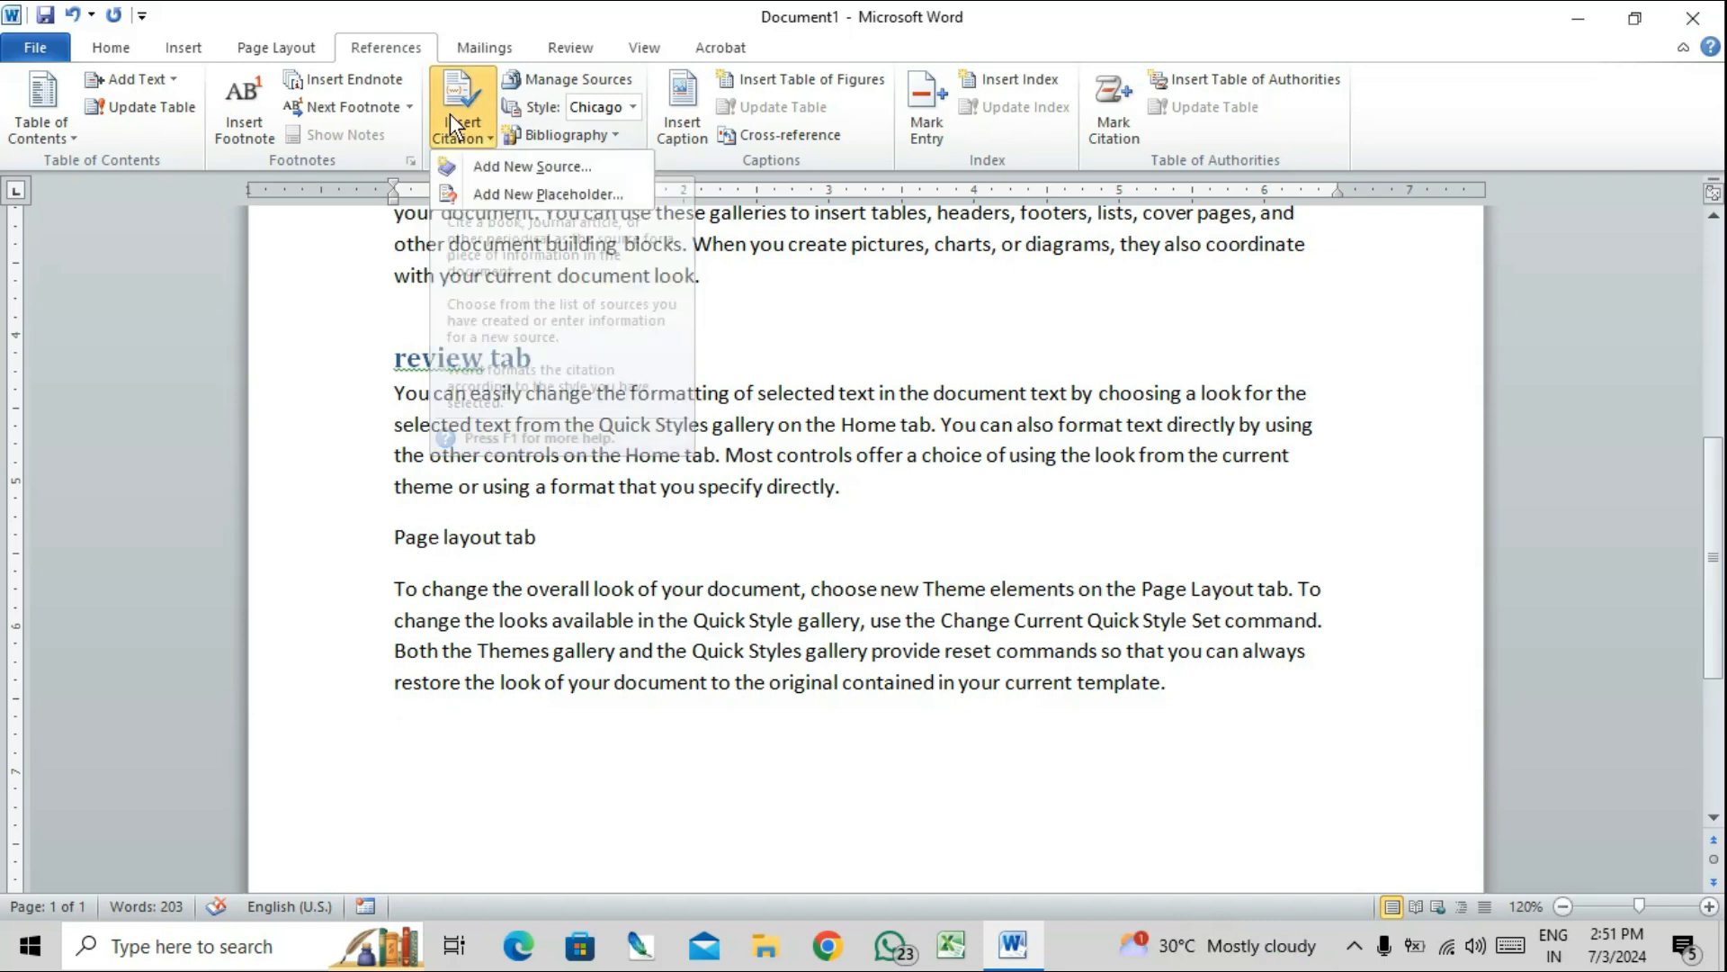
left_click(494, 165)
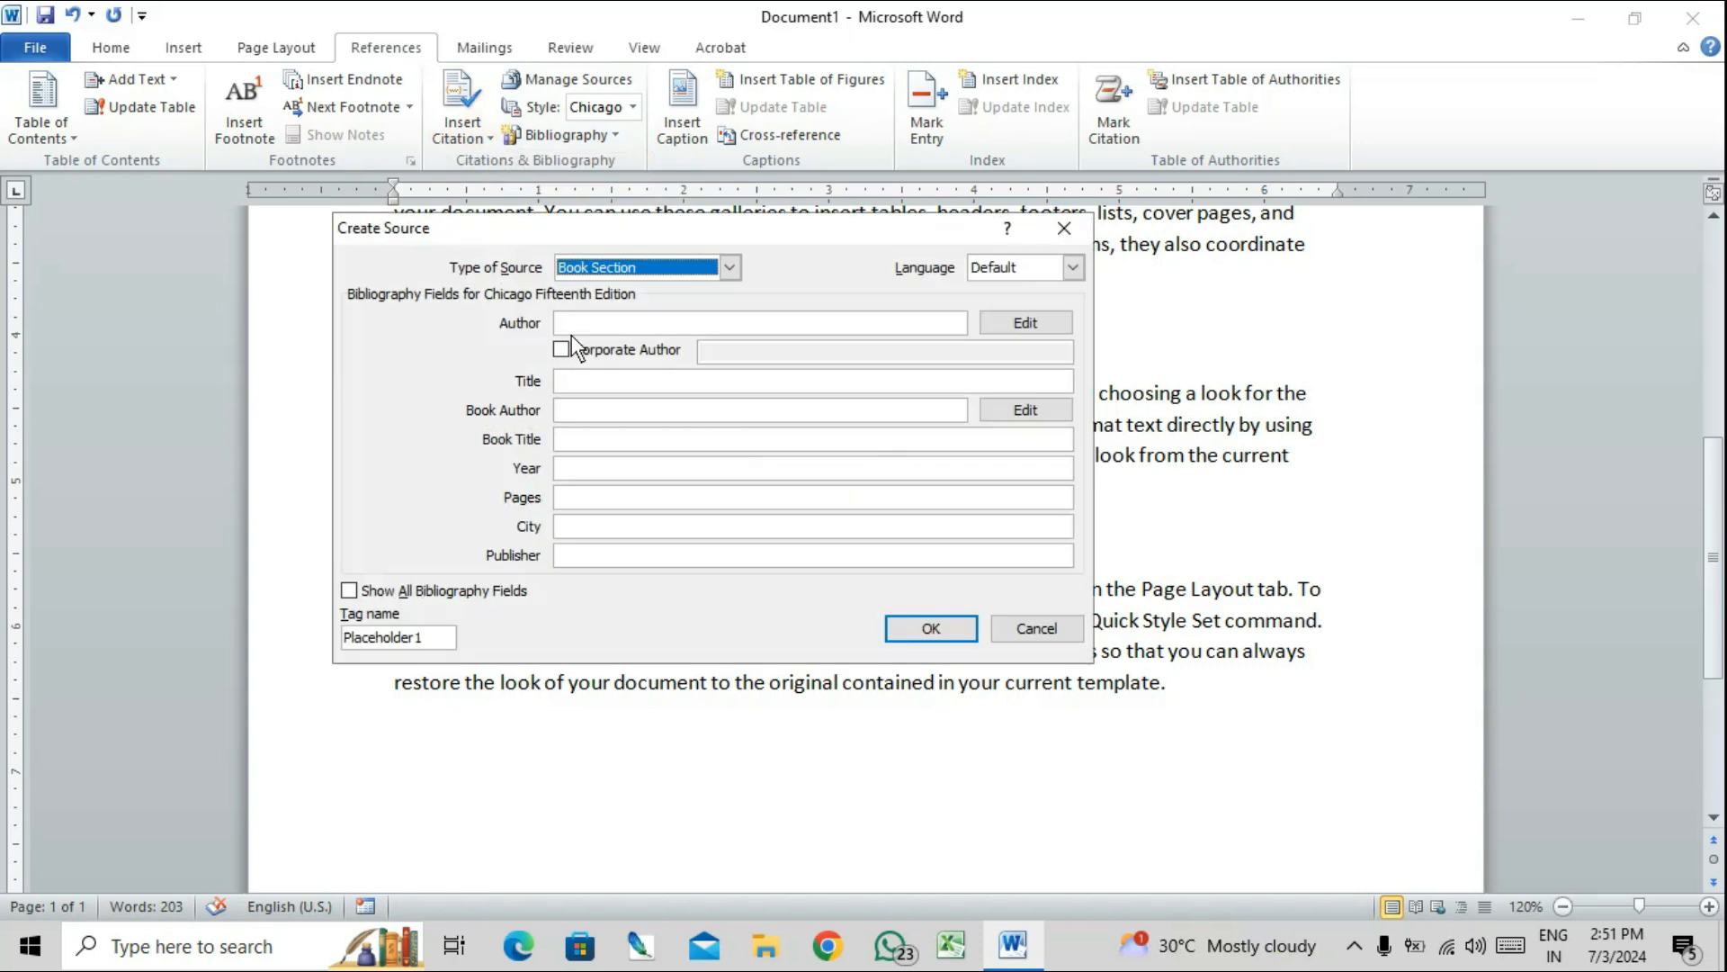
left_click(691, 266)
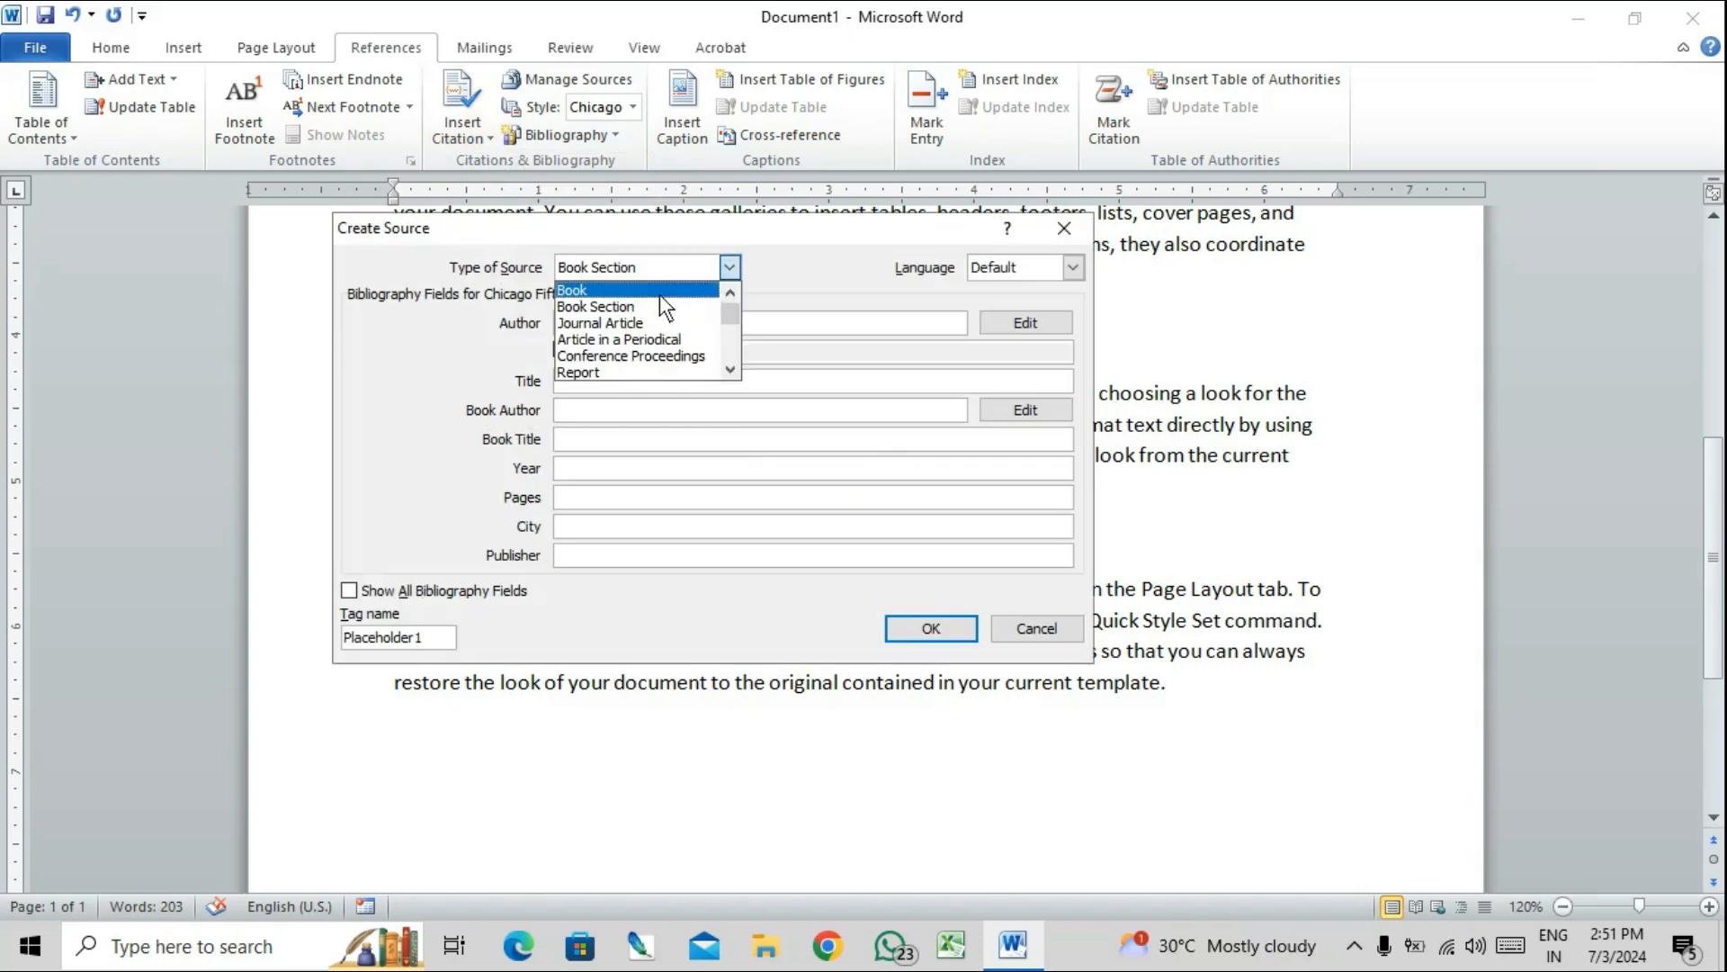
left_click(660, 294)
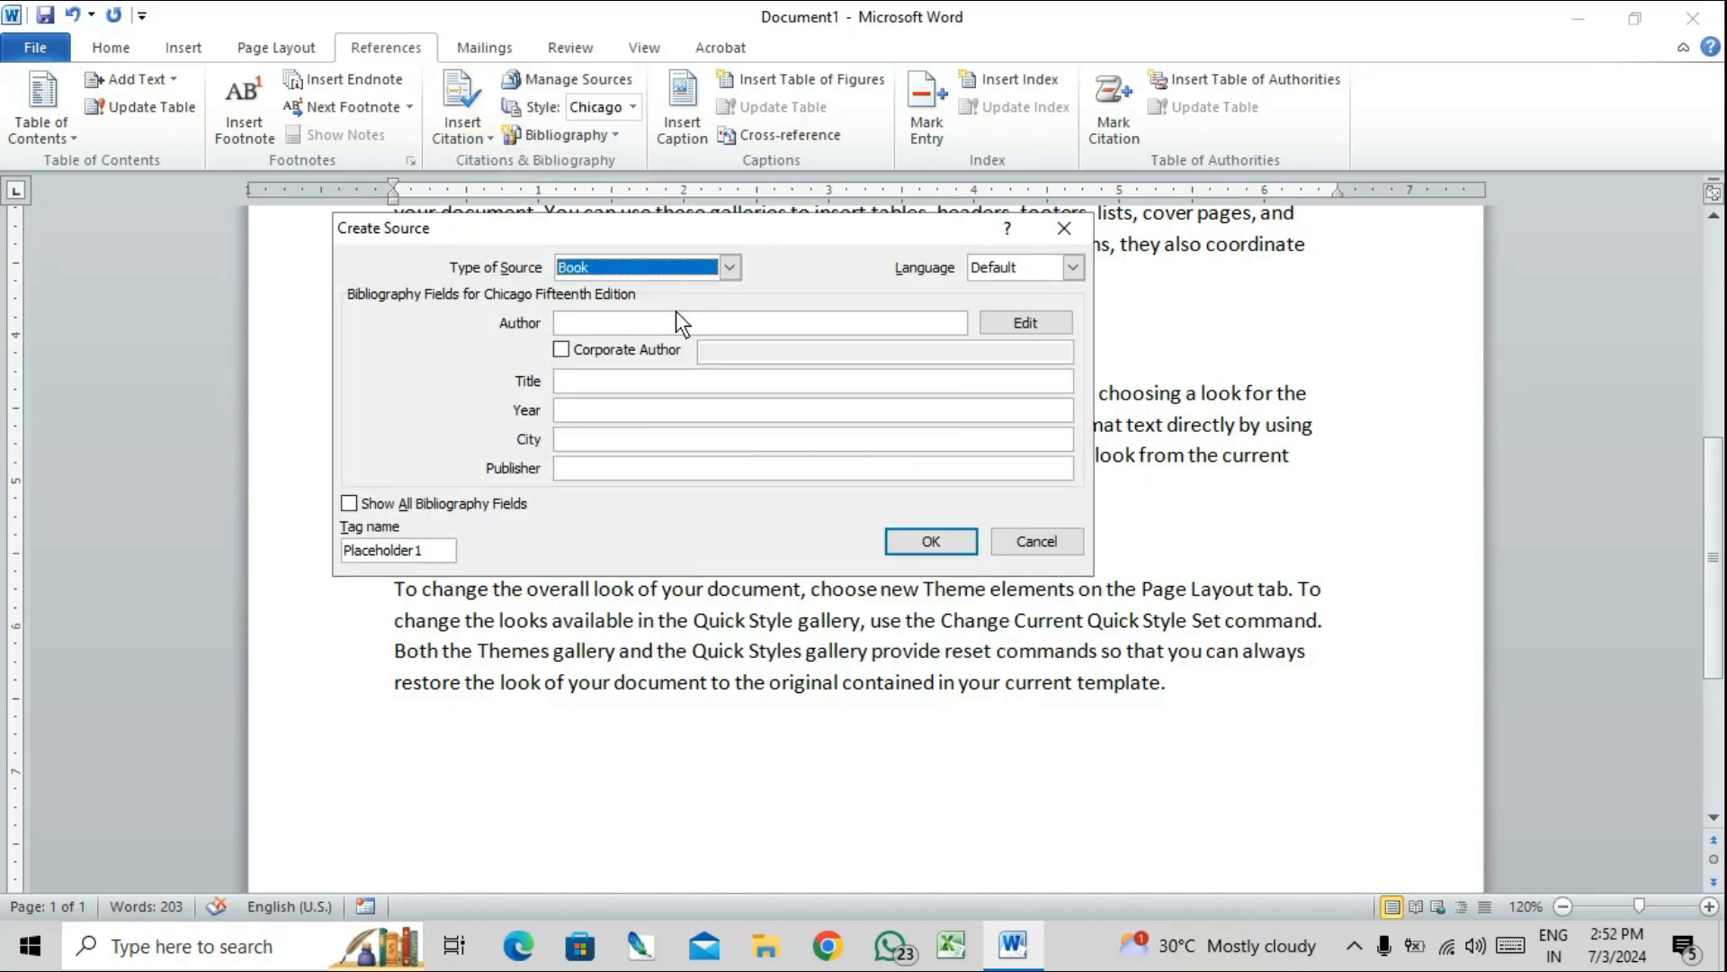
left_click(657, 268)
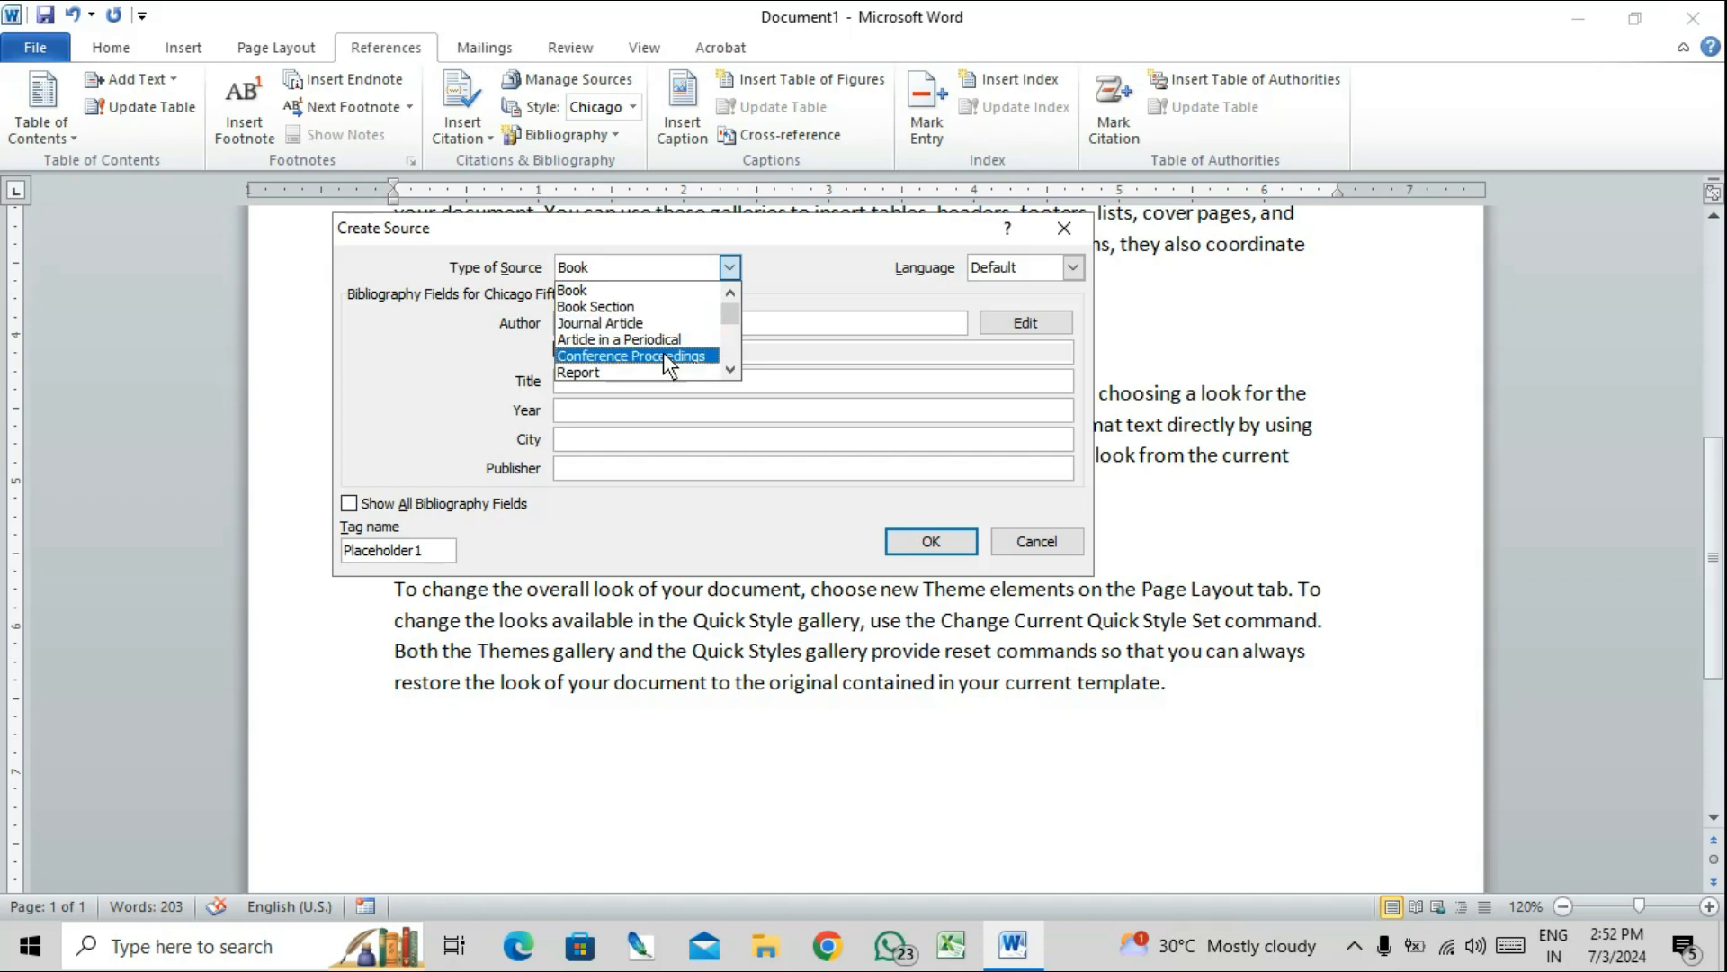
scroll(666, 360, "down", 1)
scroll(664, 355, "down", 2)
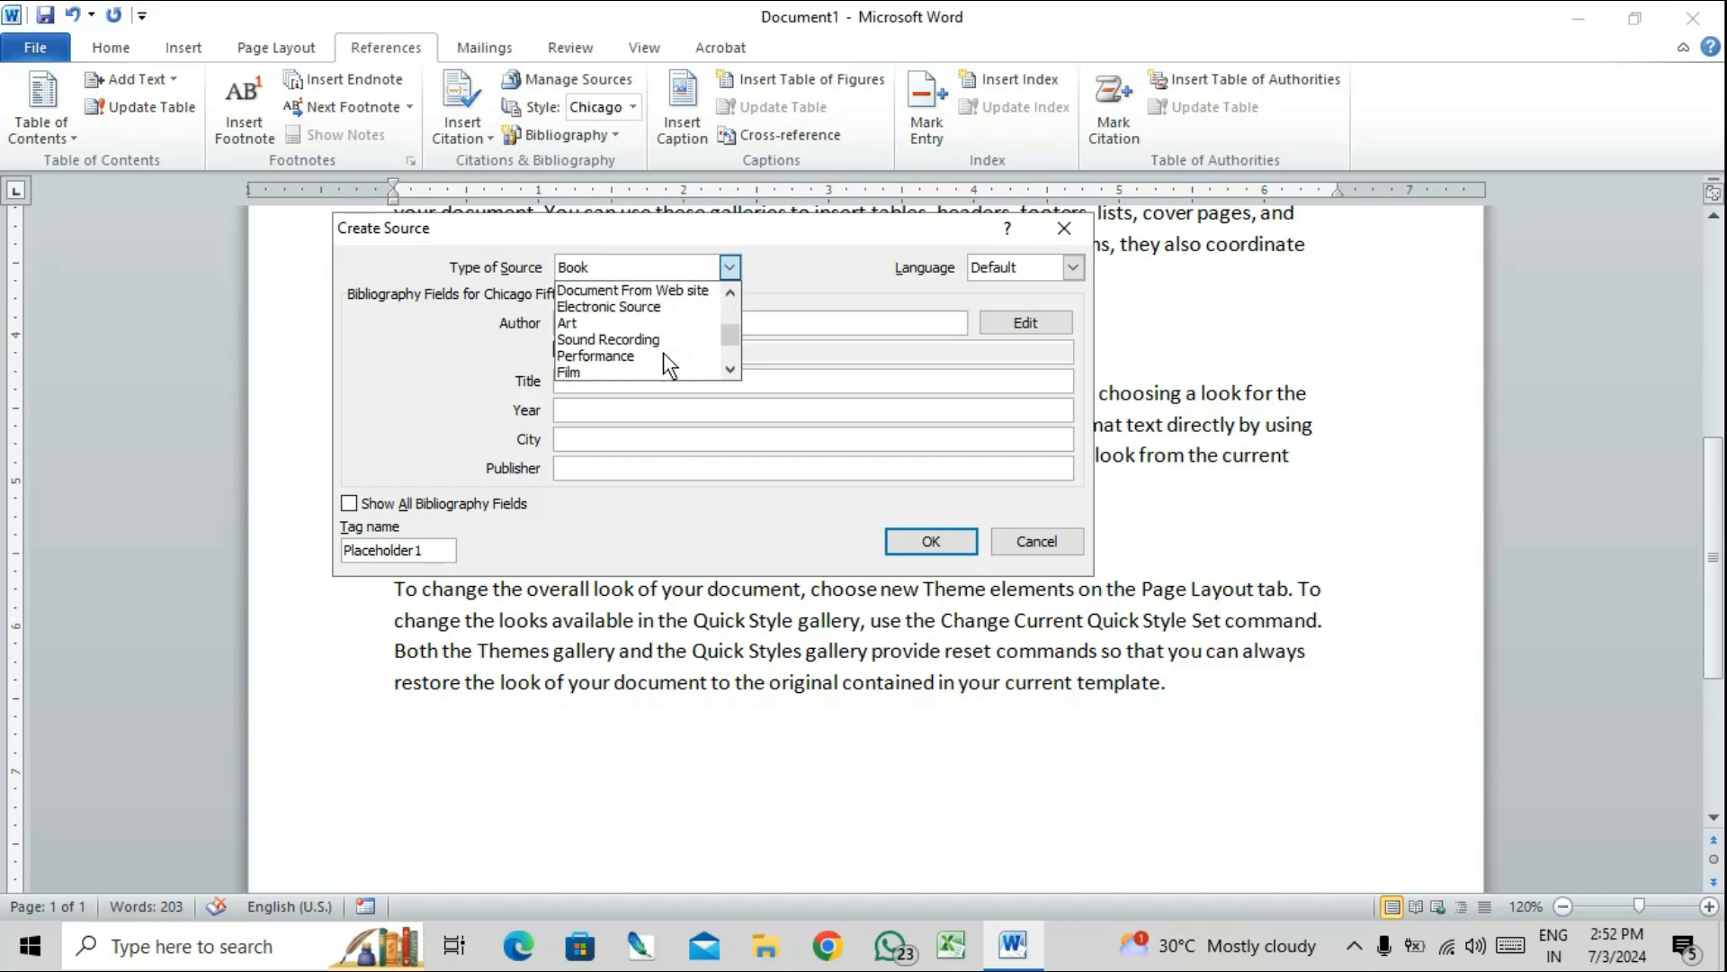
scroll(662, 352, "down", 2)
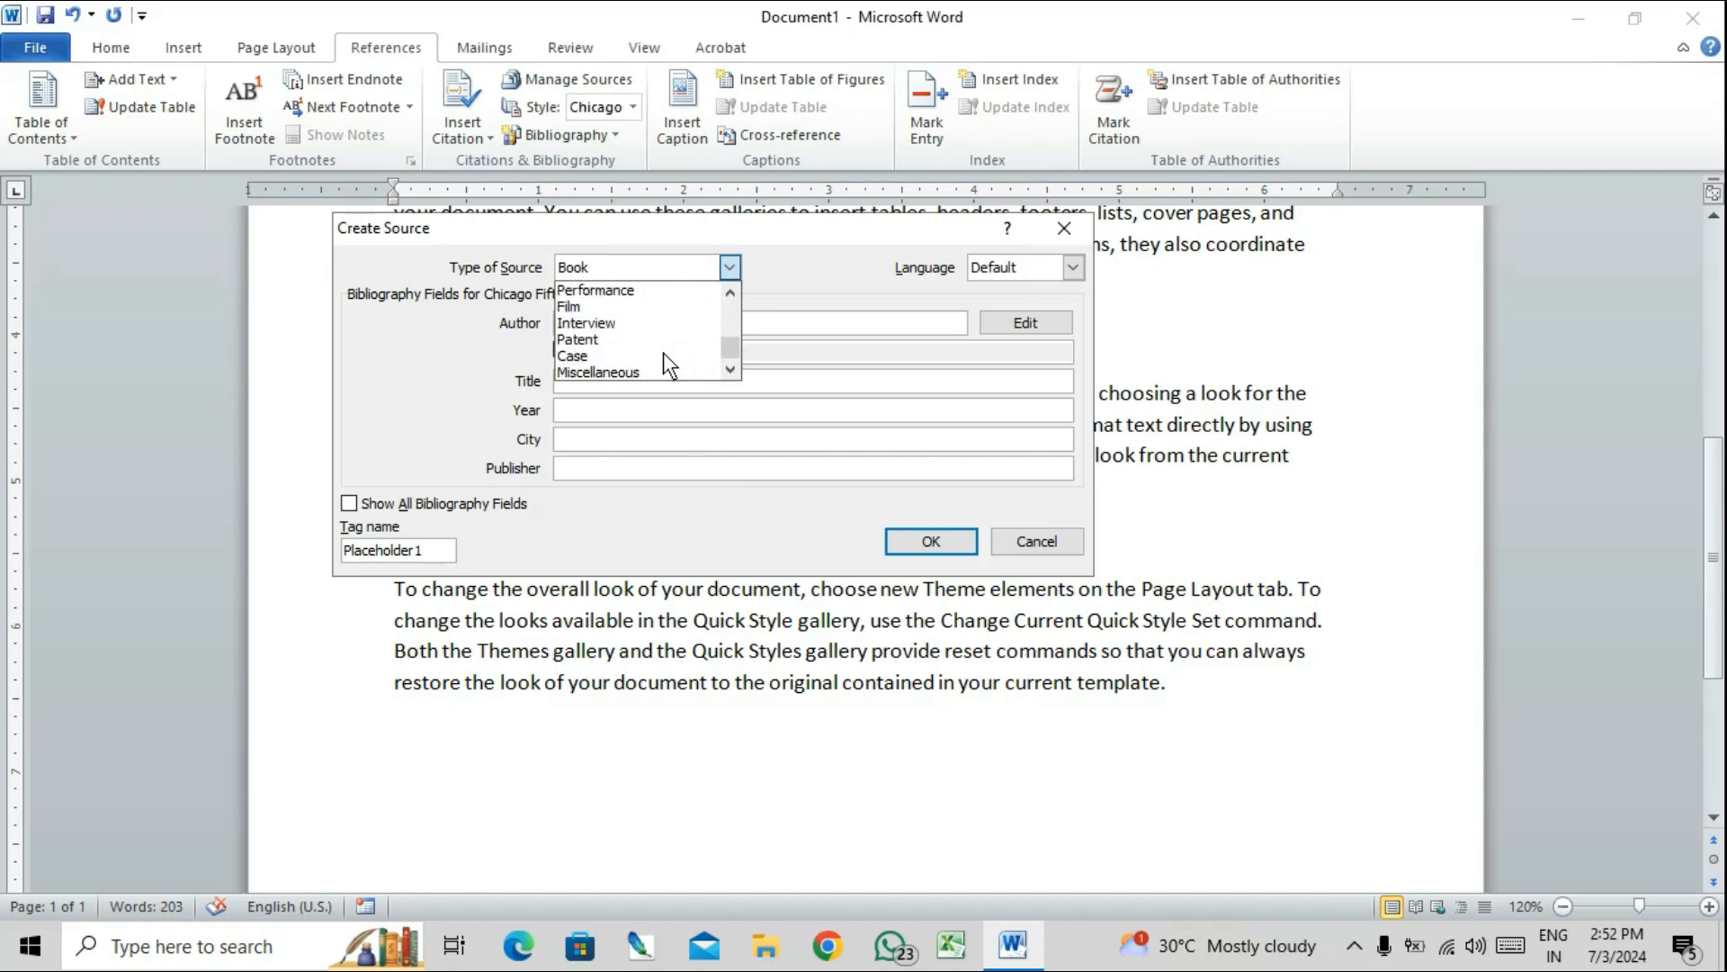
scroll(662, 352, "up", 4)
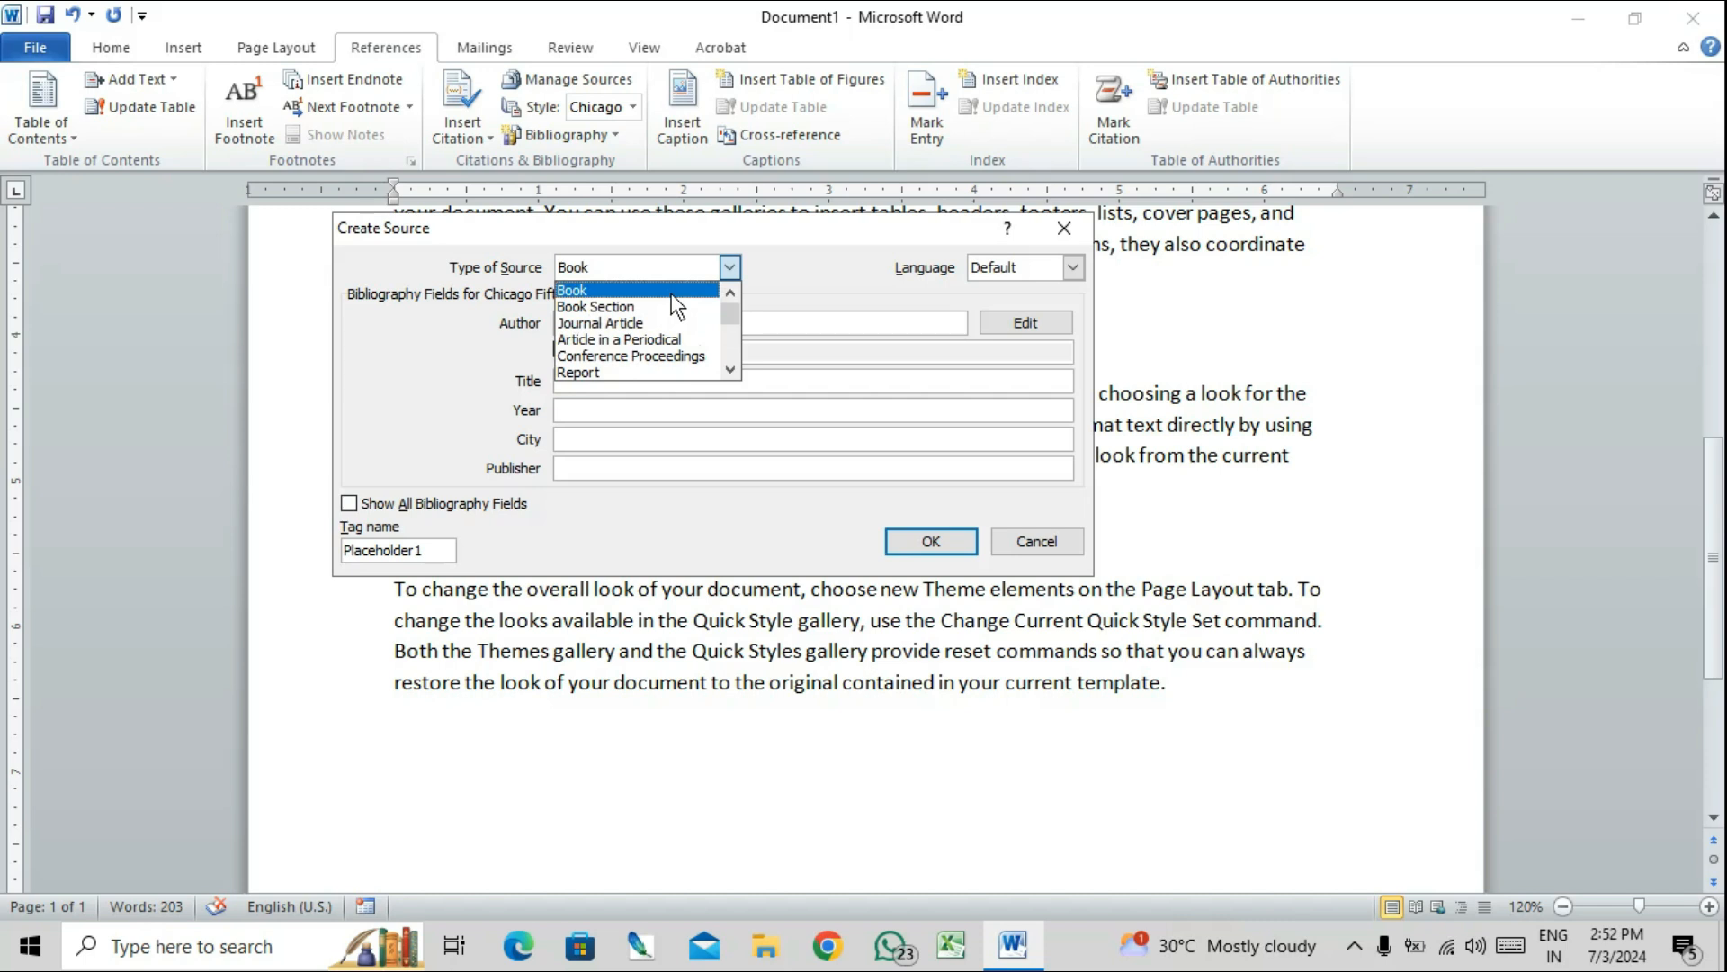
left_click(677, 306)
- Enter the author's full name and the title "the rule bekaer" for the new book source
left_click(663, 324)
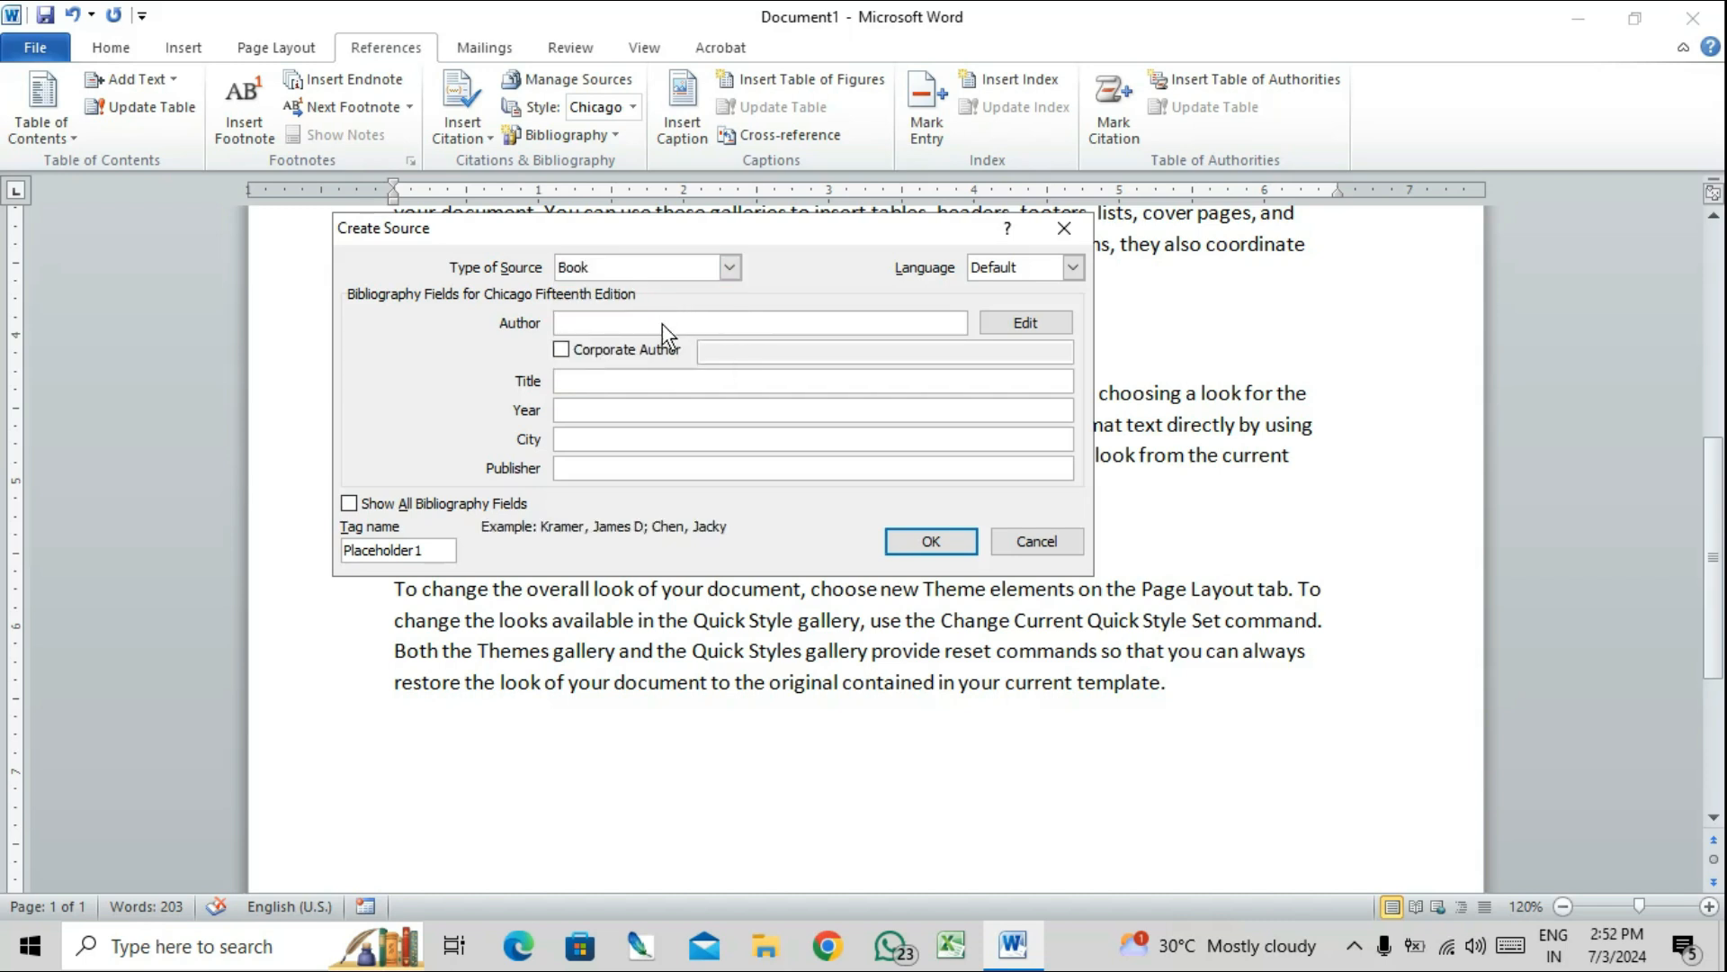
type("preeti she")
key("Tab")
key("Tab")
key("Tab")
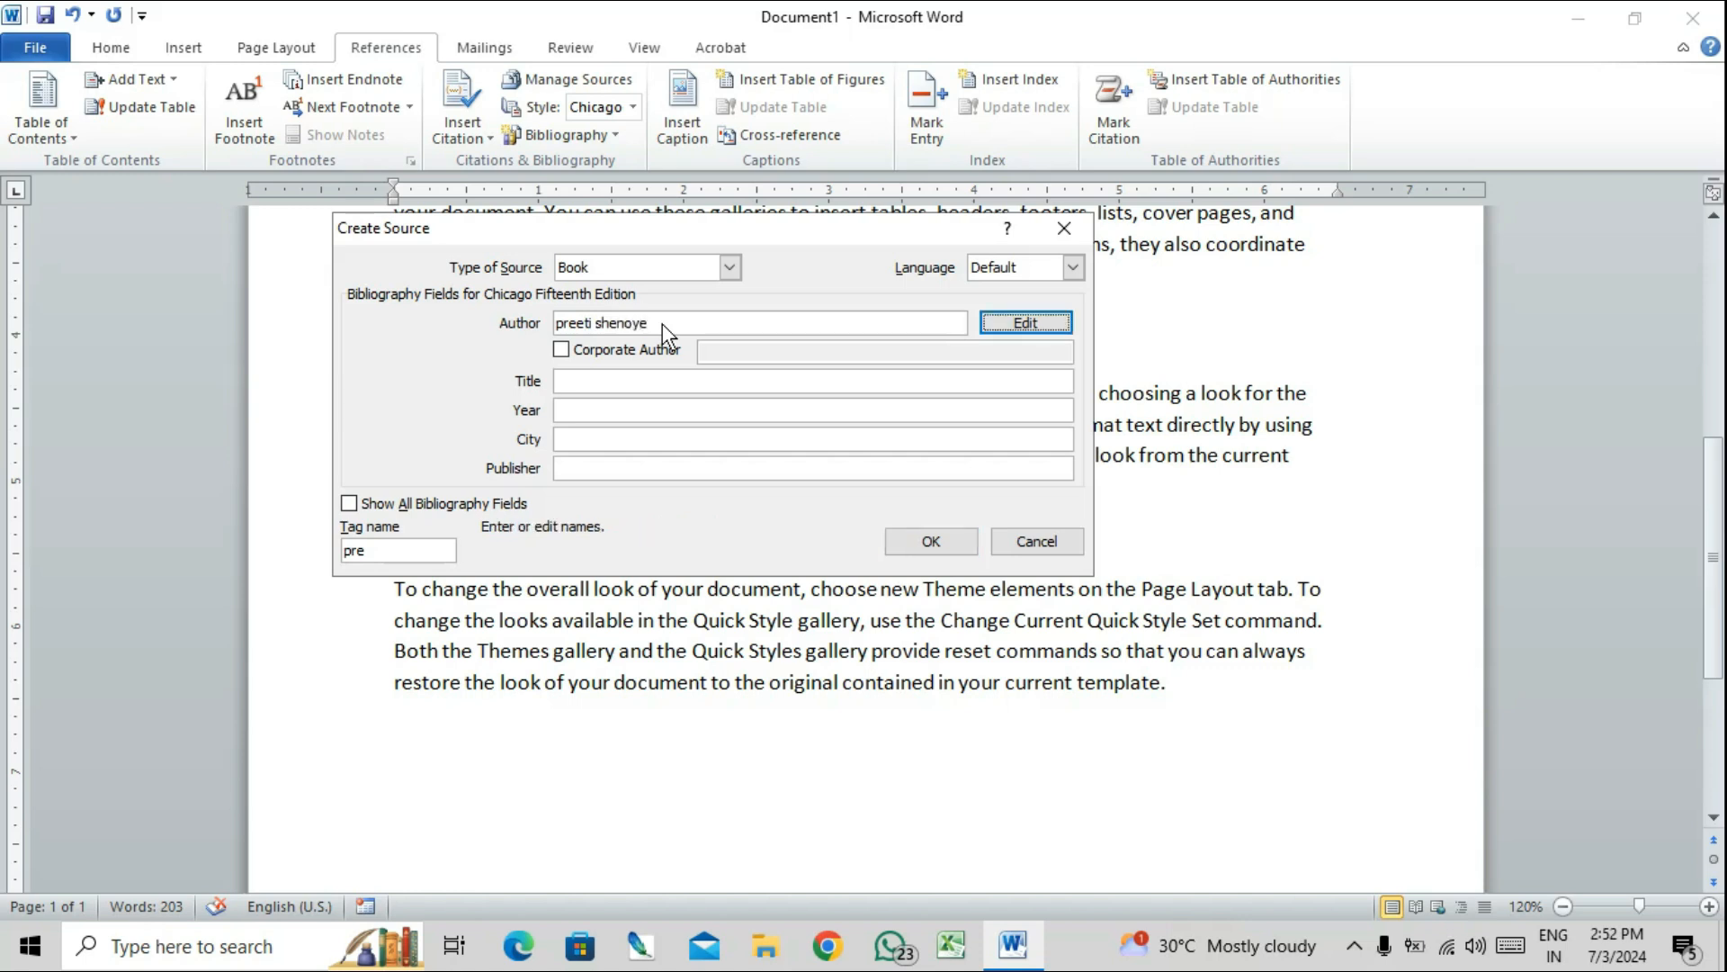
type("the ")
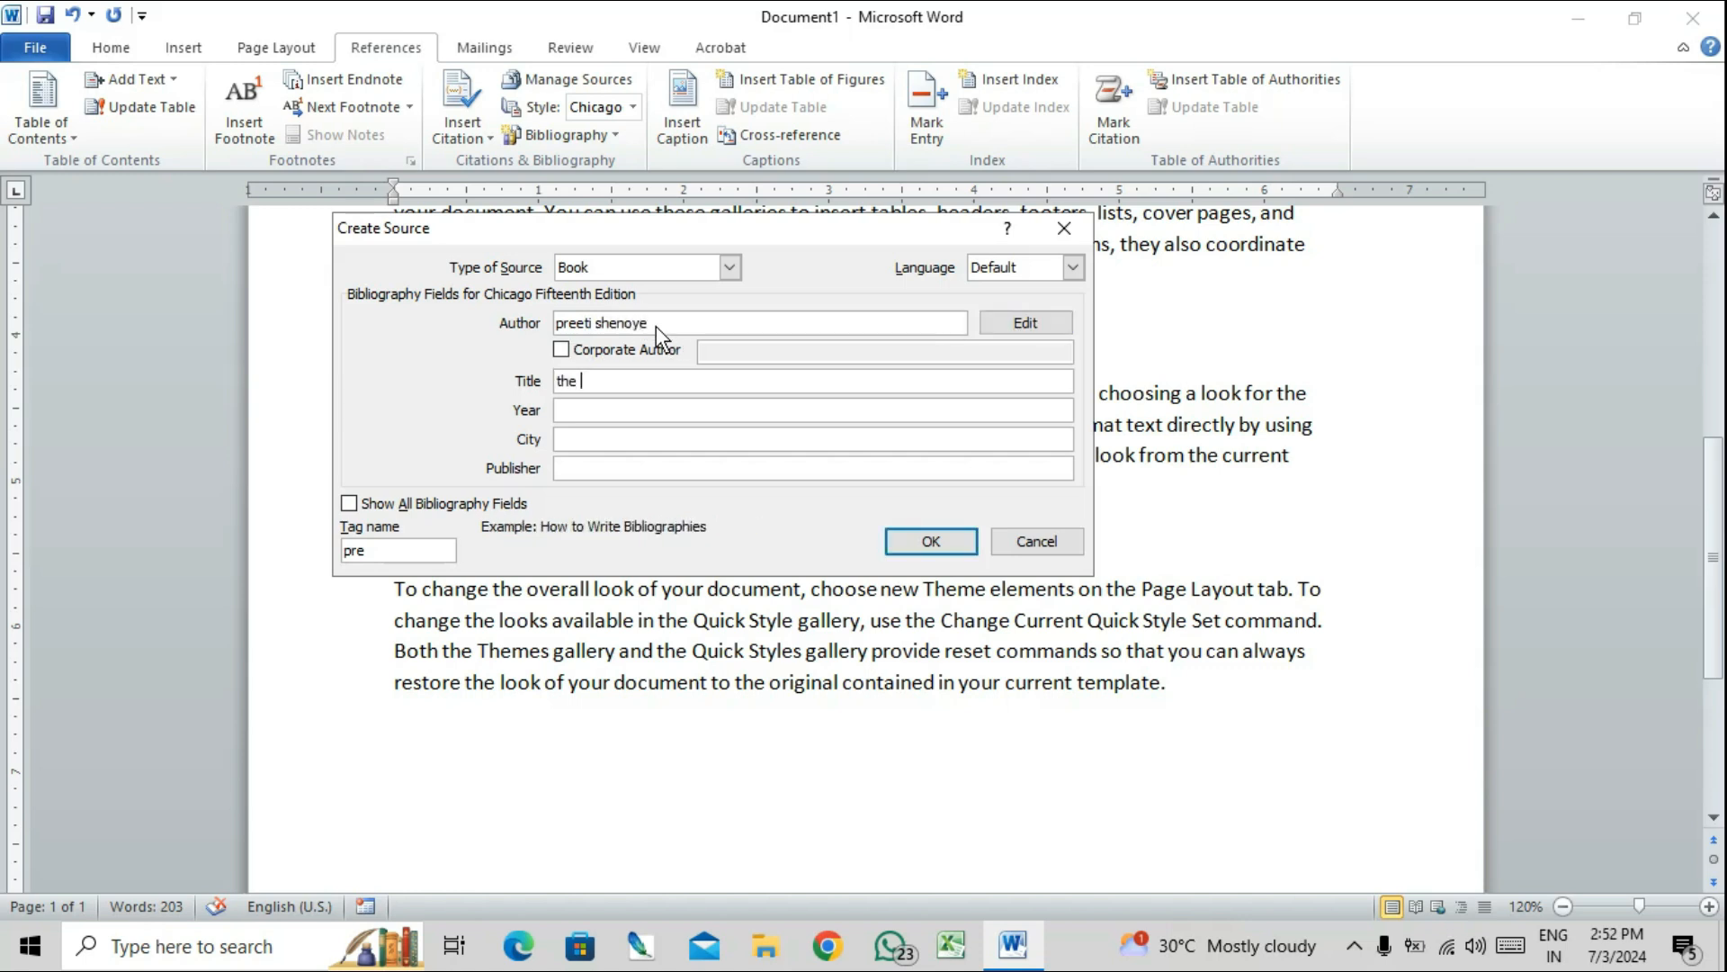
type("rule r")
key("BackSpace")
type("bekaer")
- Set the source's year to 2021 and city to kolkata, and insert its citation below the last paragraph
key("Tab")
type("2021")
key("Tab")
type("kolkata")
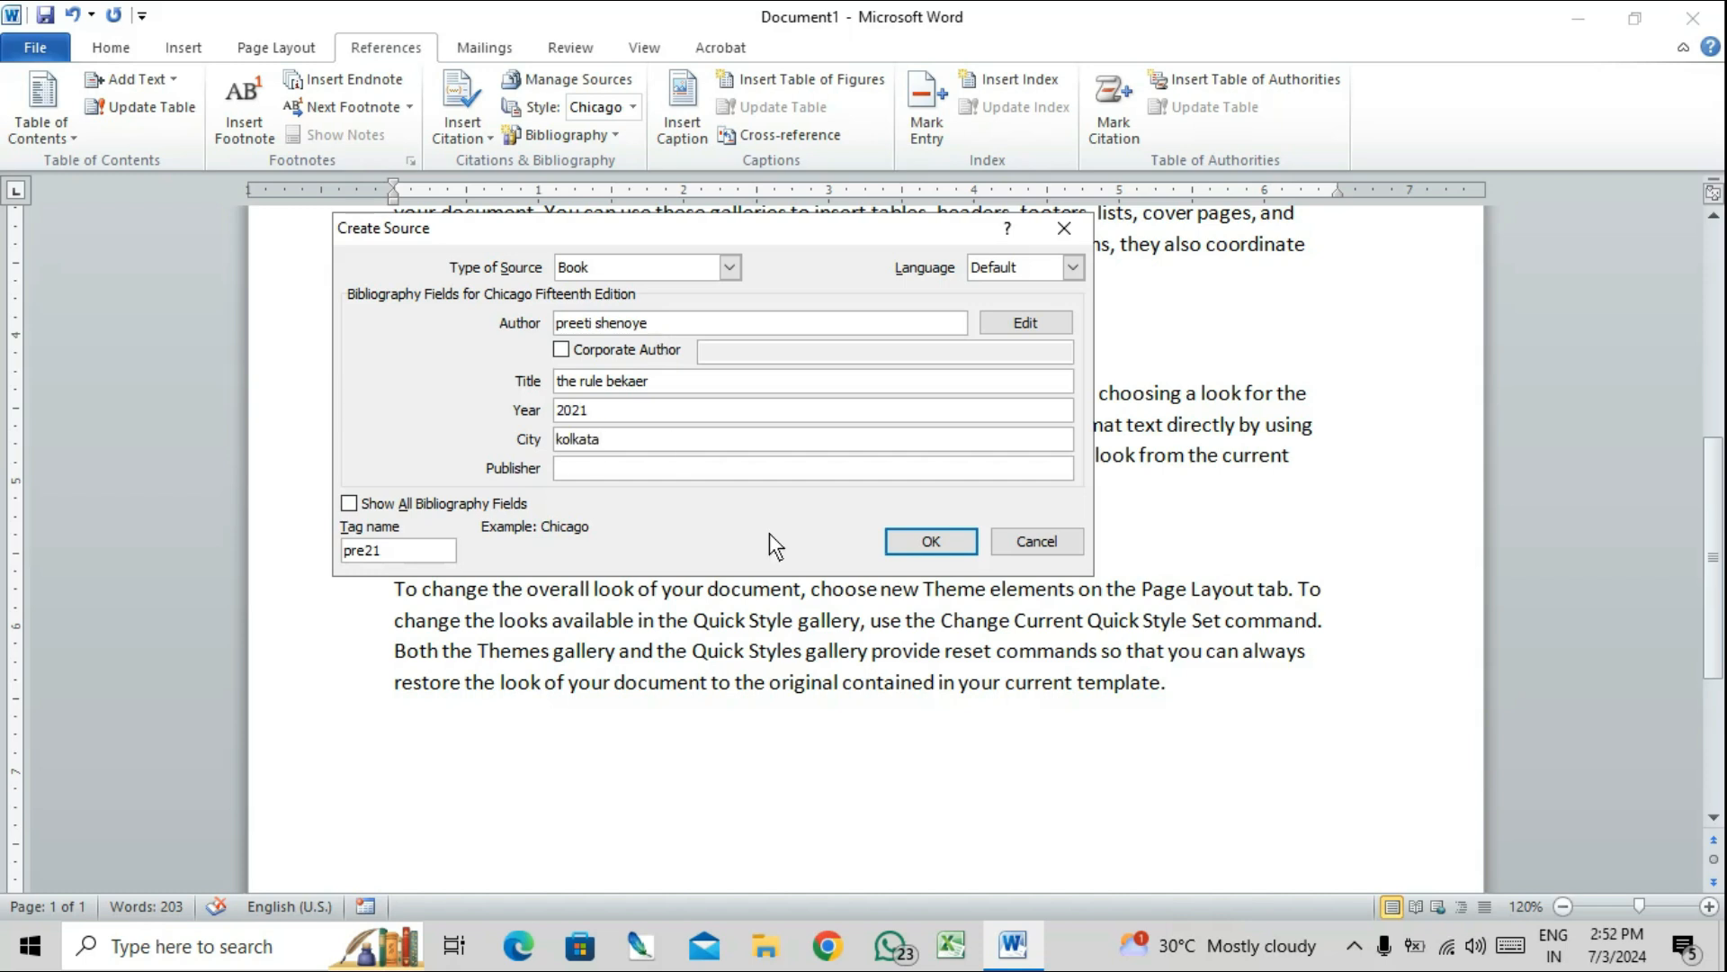
left_click(907, 544)
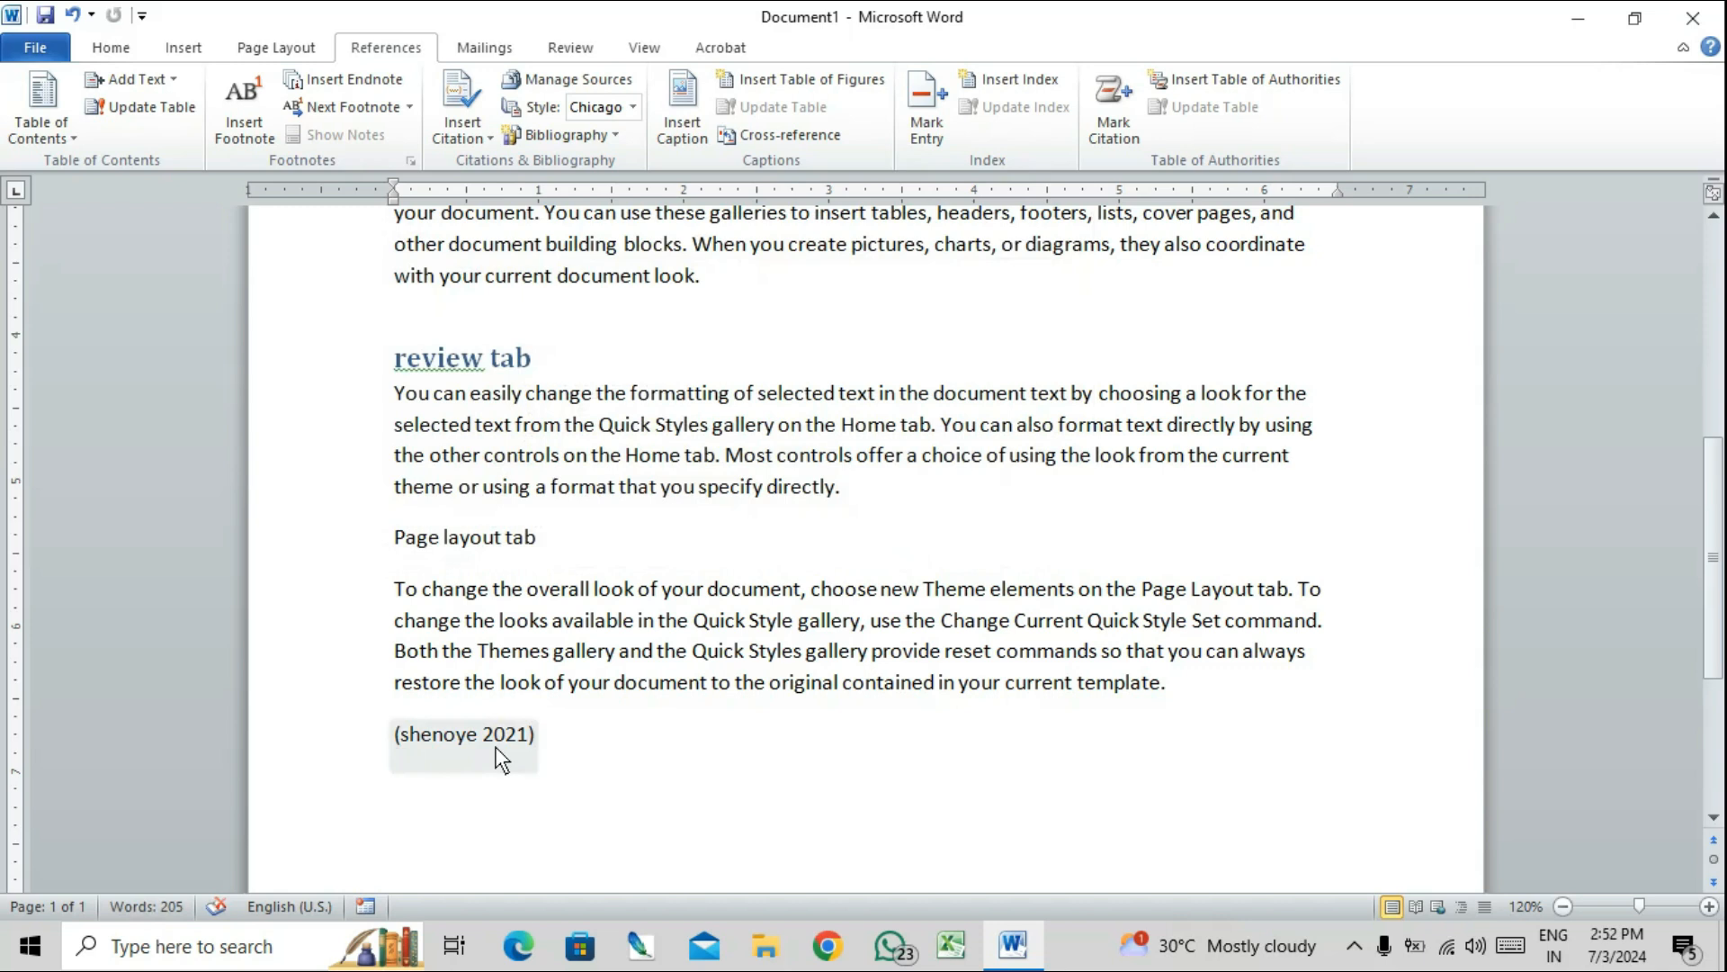
- Open the 2021 source "the rule bekaer" for editing from the master list of managed sources
left_click(527, 90)
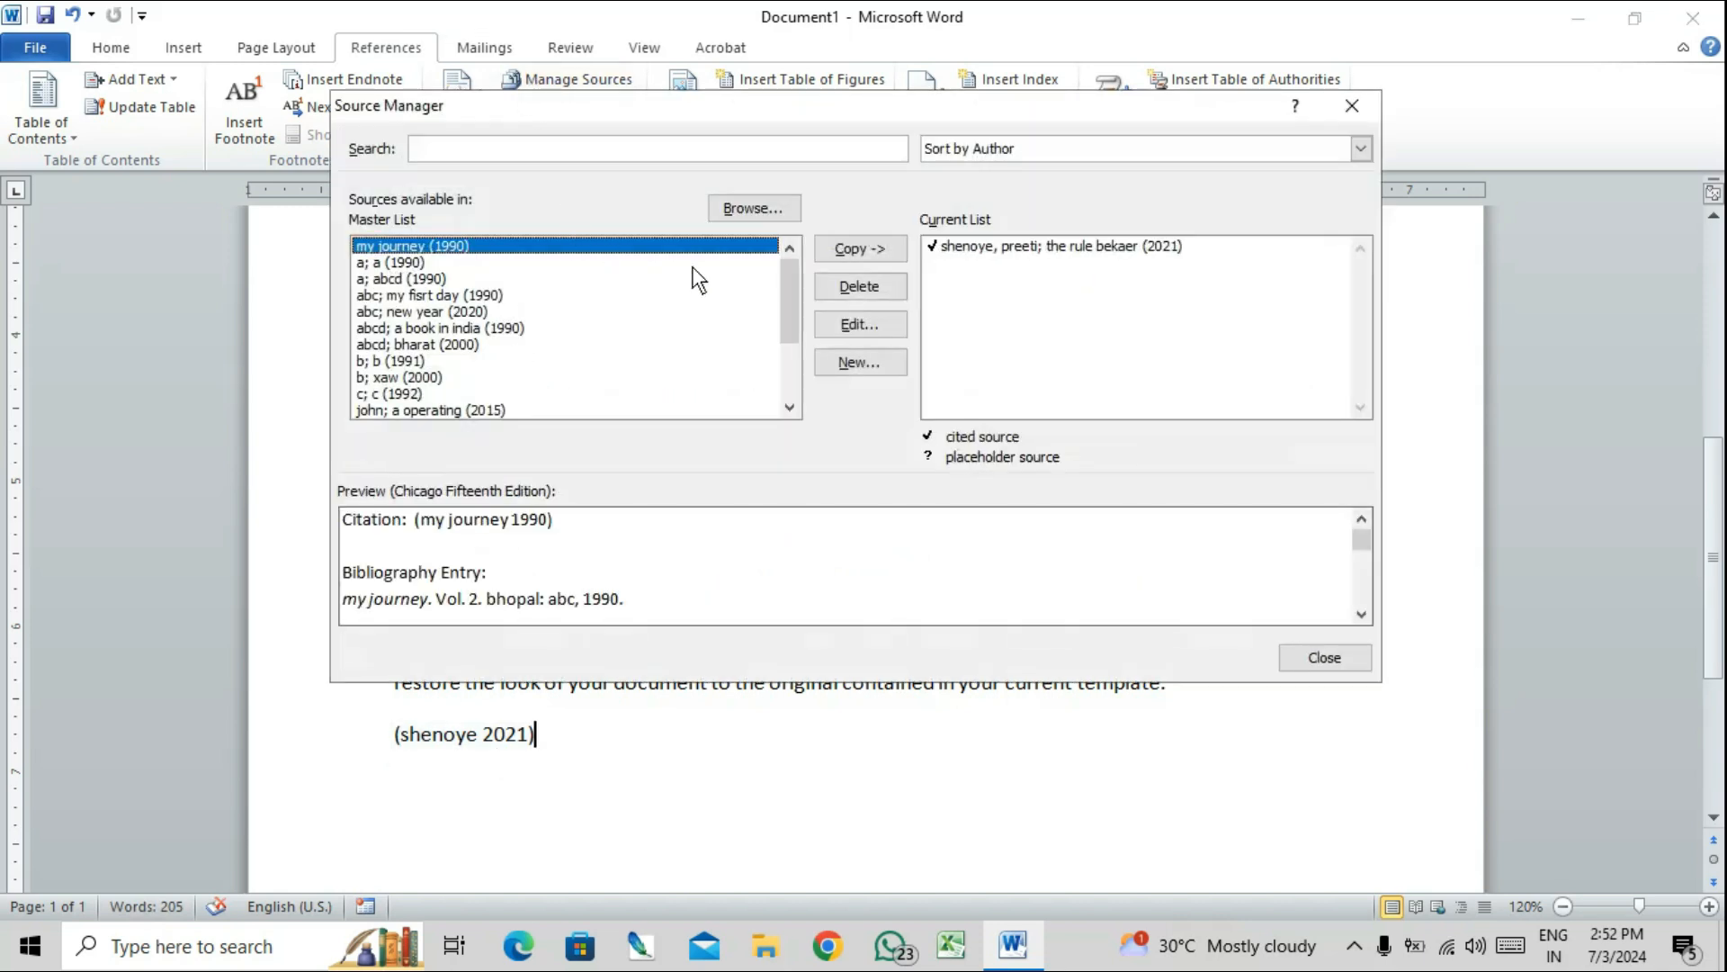
mouse_move(796, 283)
left_mouse_down()
mouse_move(780, 336)
mouse_move(771, 289)
left_mouse_up()
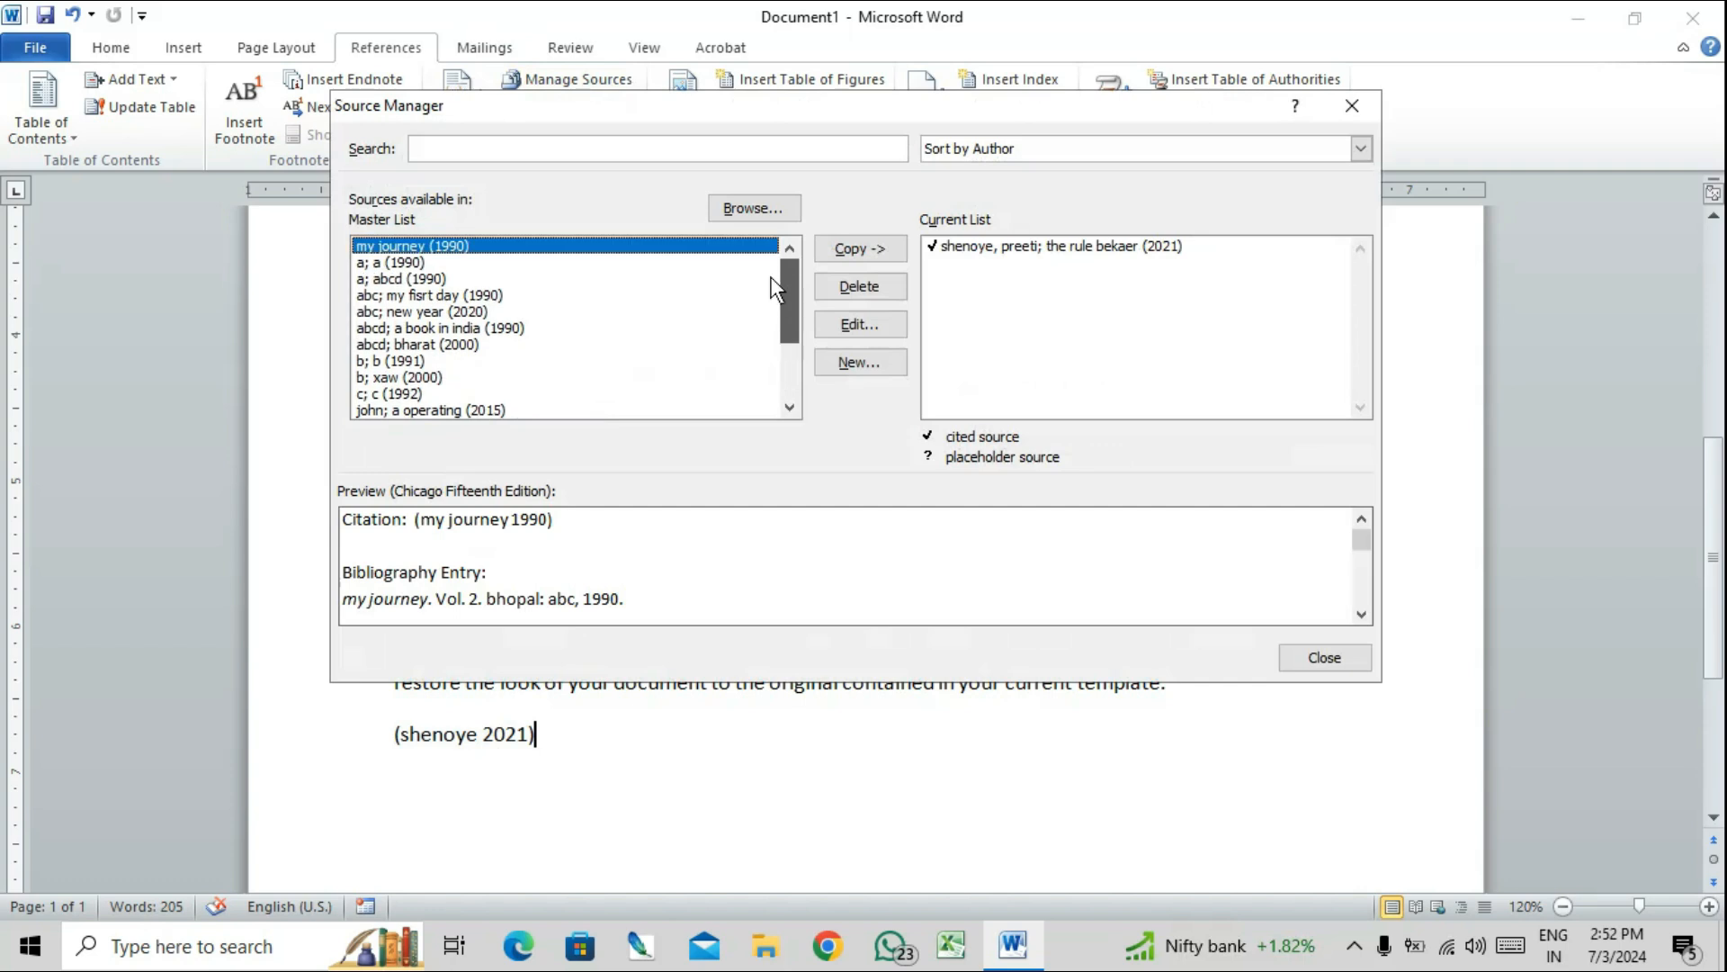
left_click(617, 329)
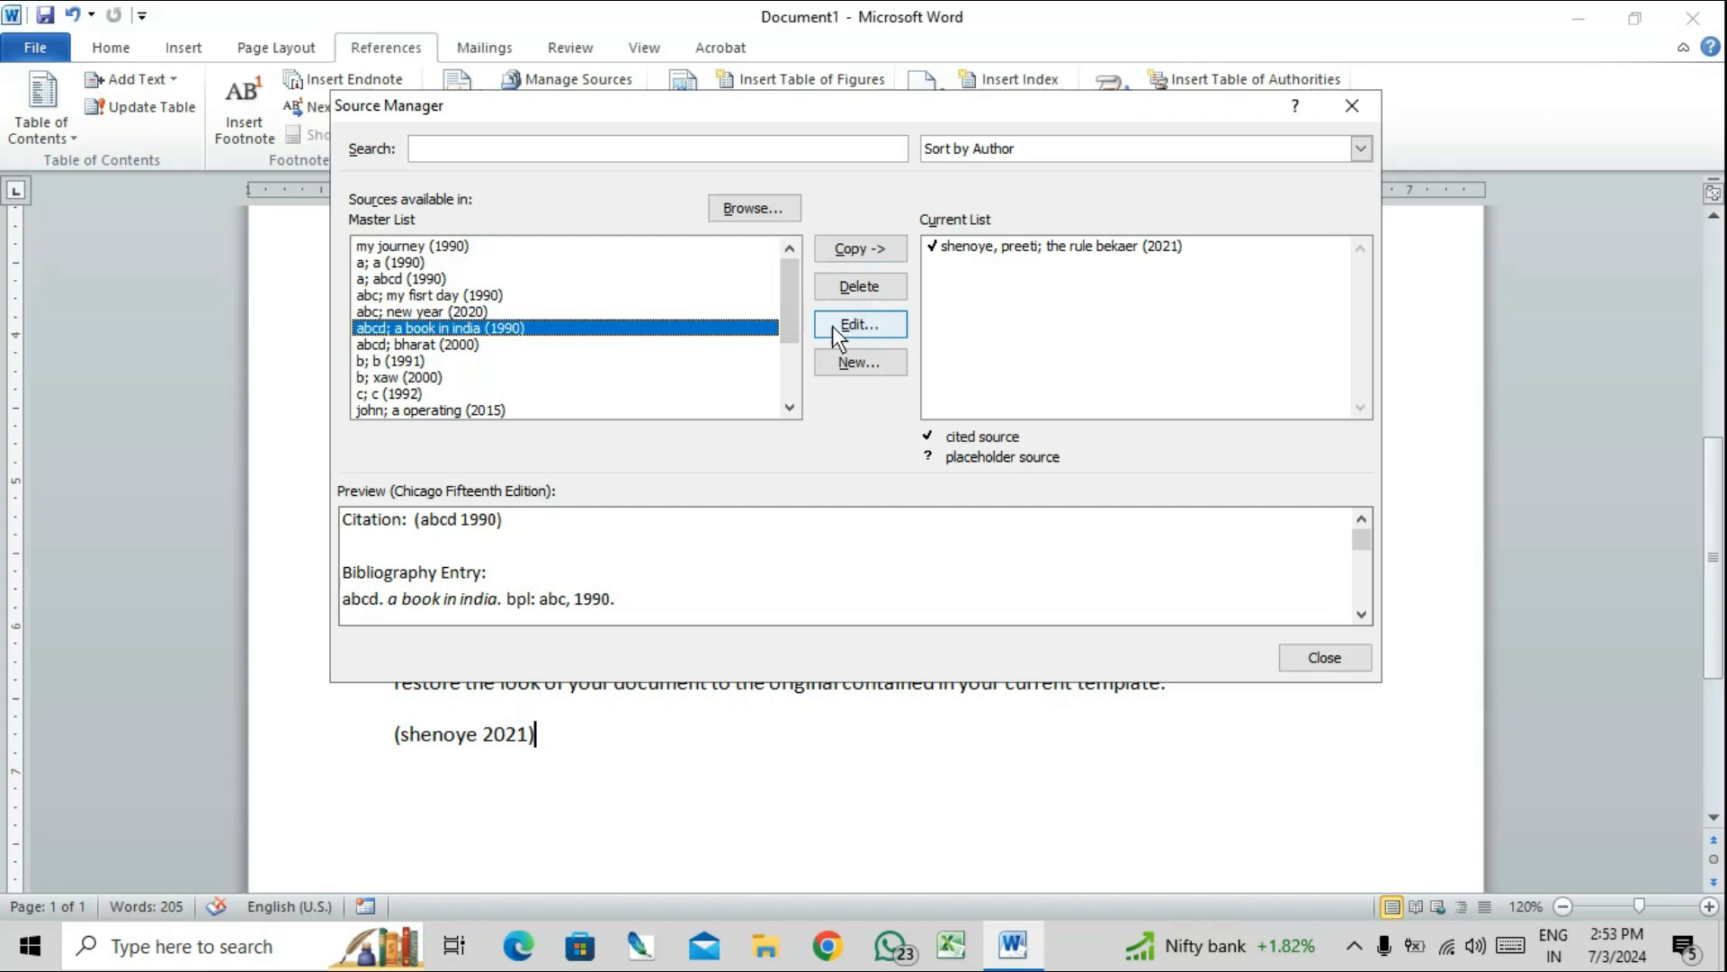
scroll(784, 327, "down", 3)
left_click(725, 407)
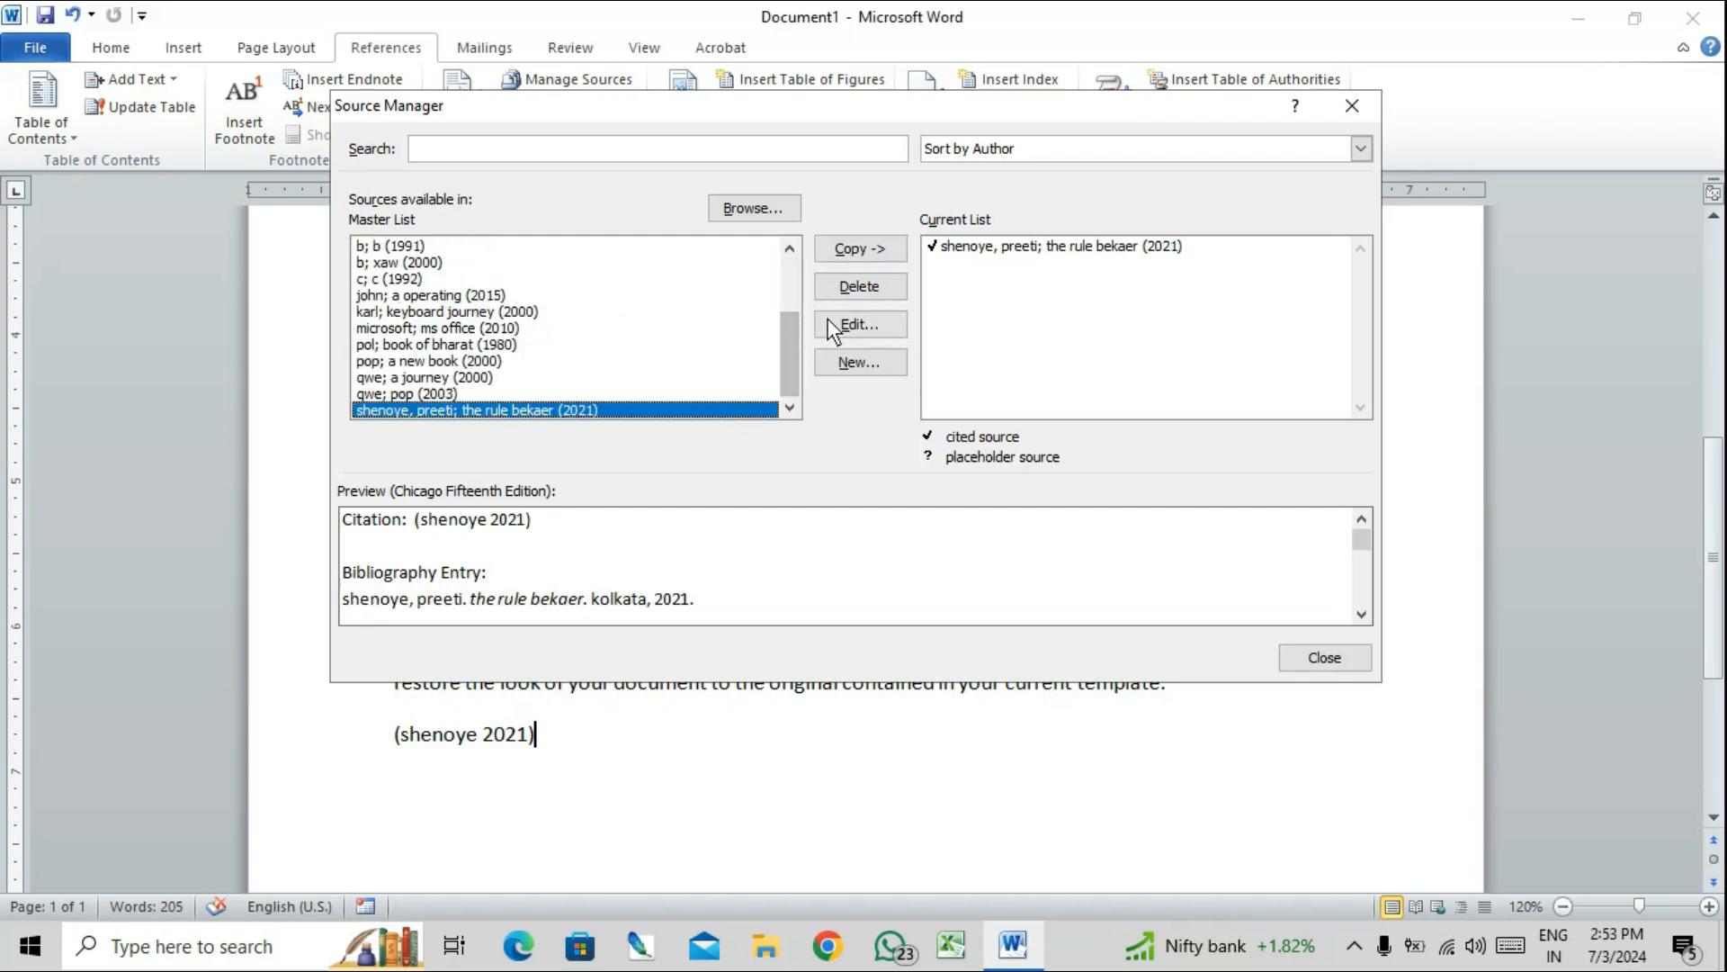
left_click(858, 324)
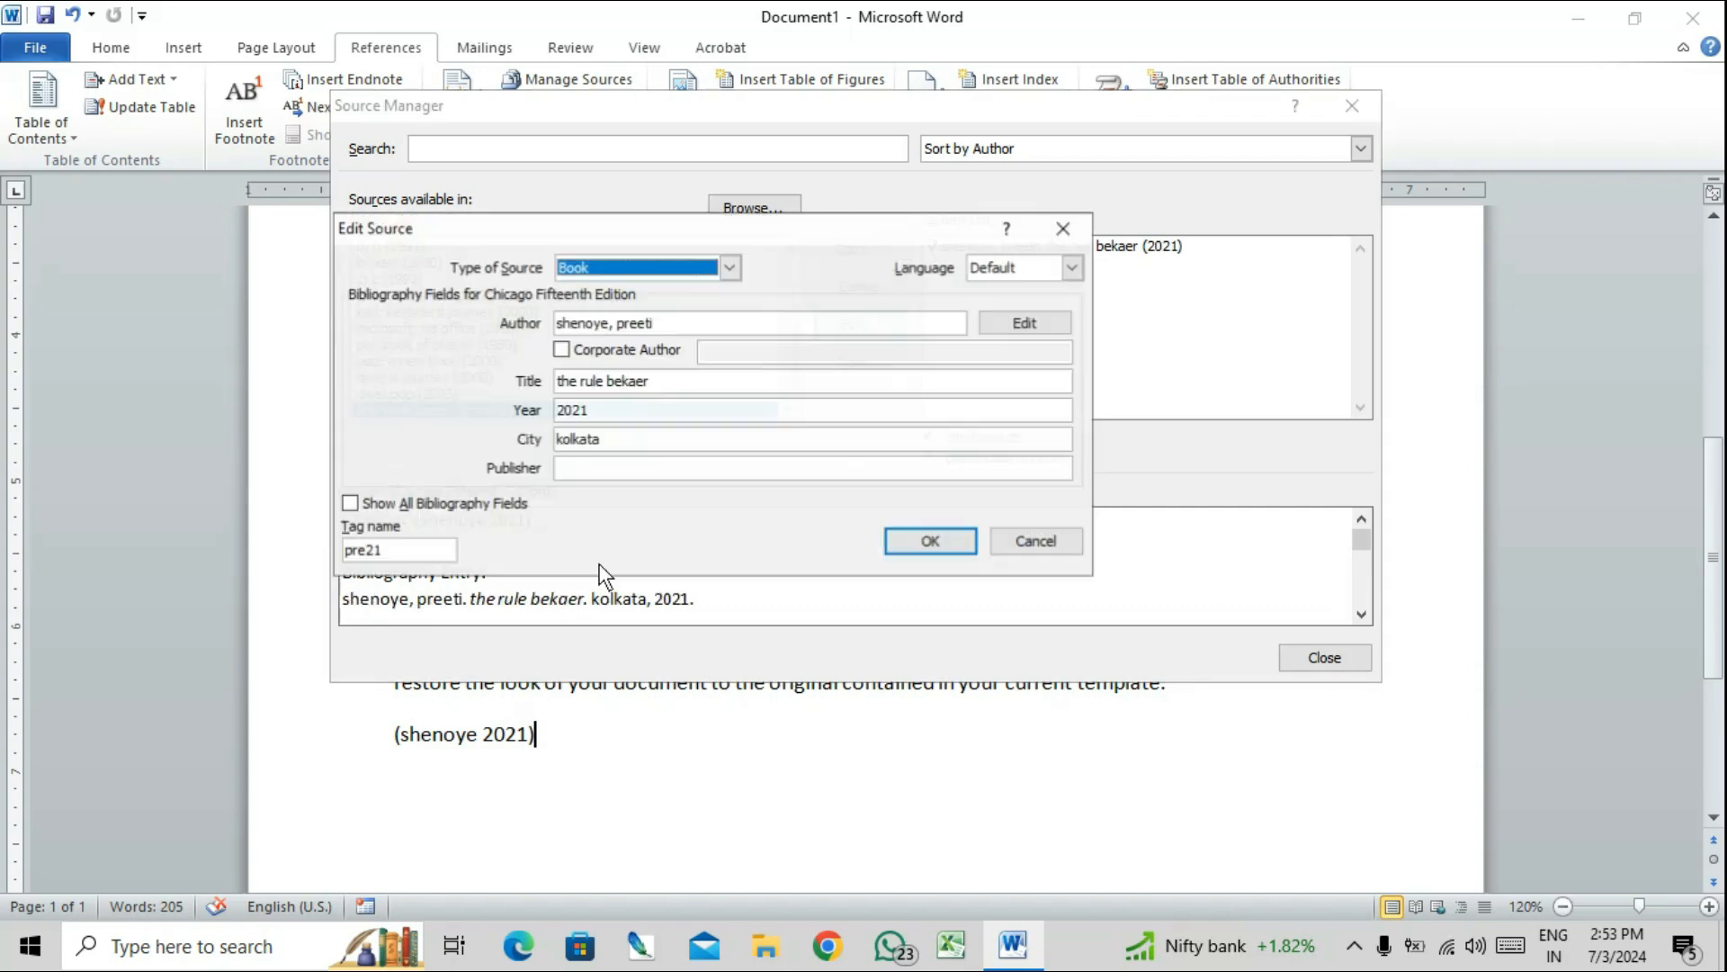
- Change the source's title to "the rule brekaer", updating both the master list and the current document's list
left_click(675, 380)
key("BackSpace")
key("BackSpace")
key("BackSpace")
key("BackSpace")
type("br")
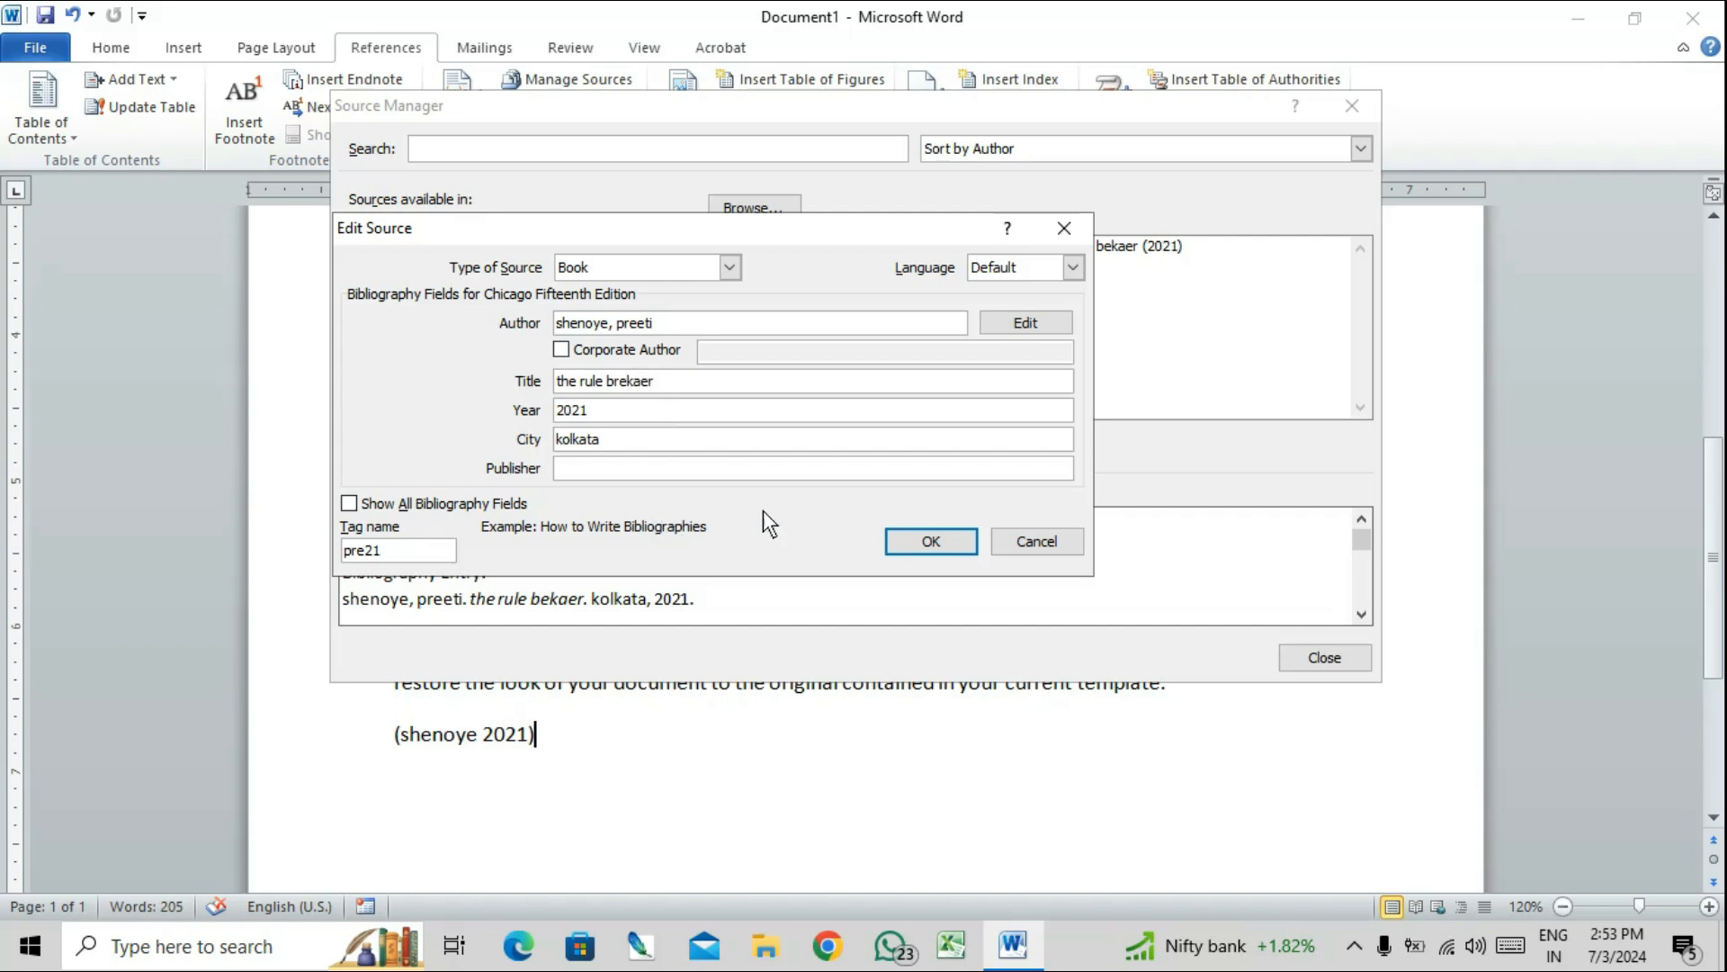
left_click(897, 542)
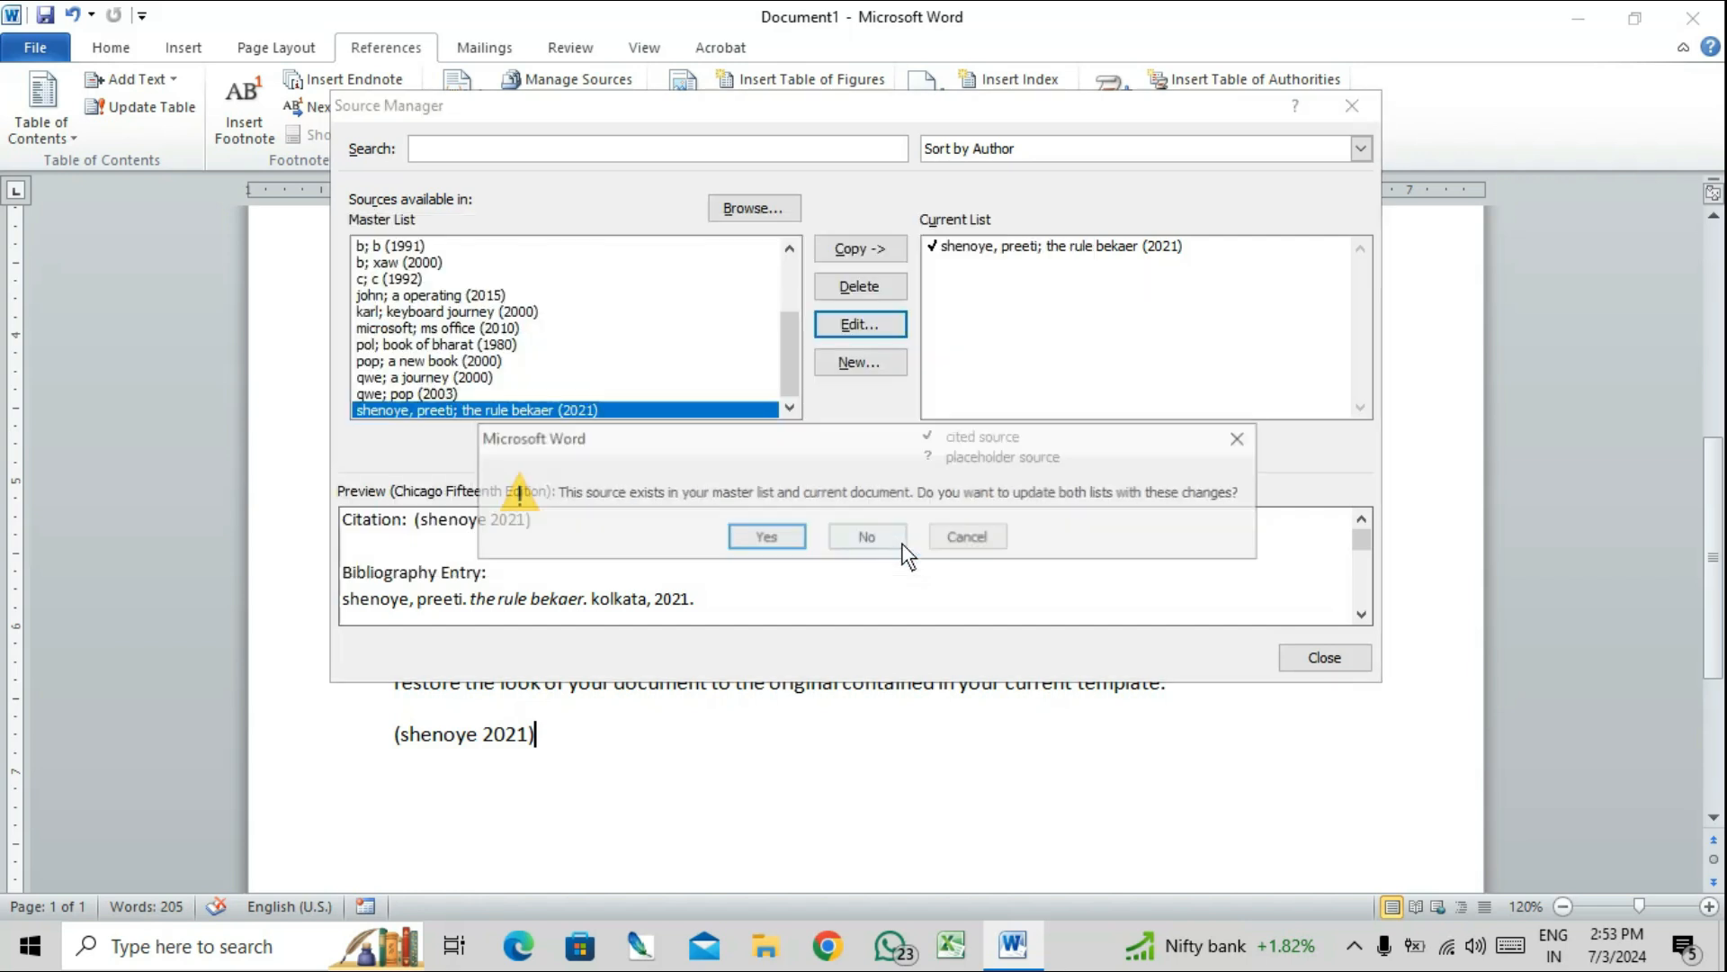
left_click(765, 538)
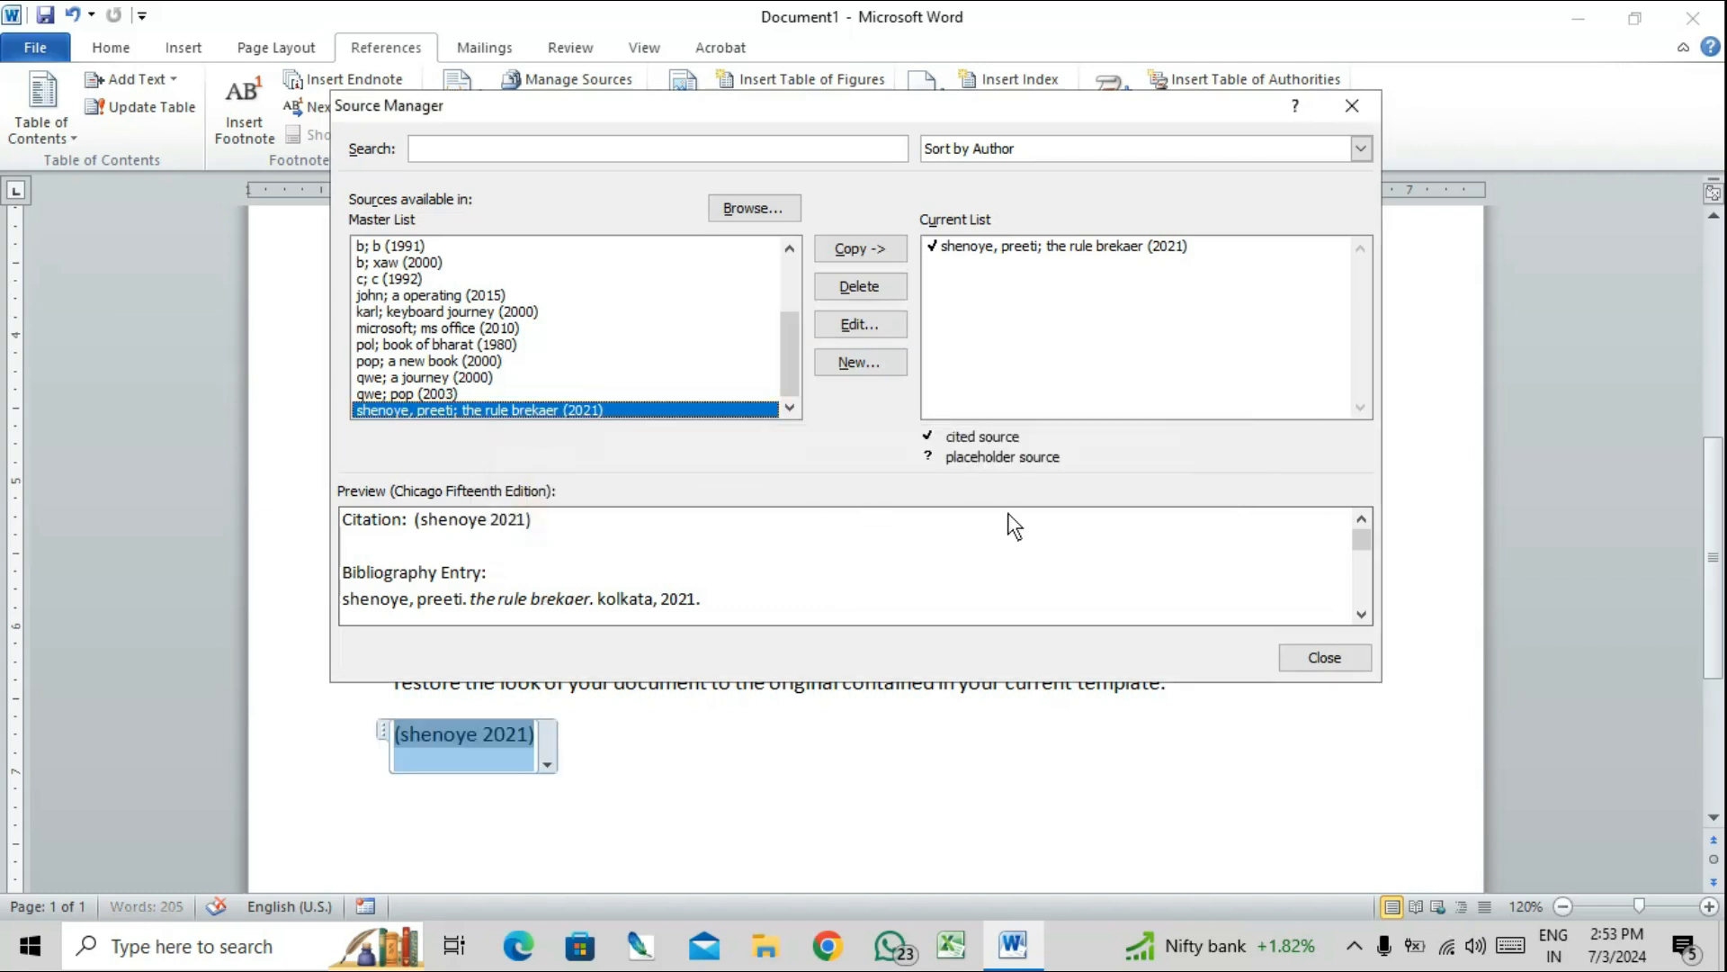
left_click(1322, 658)
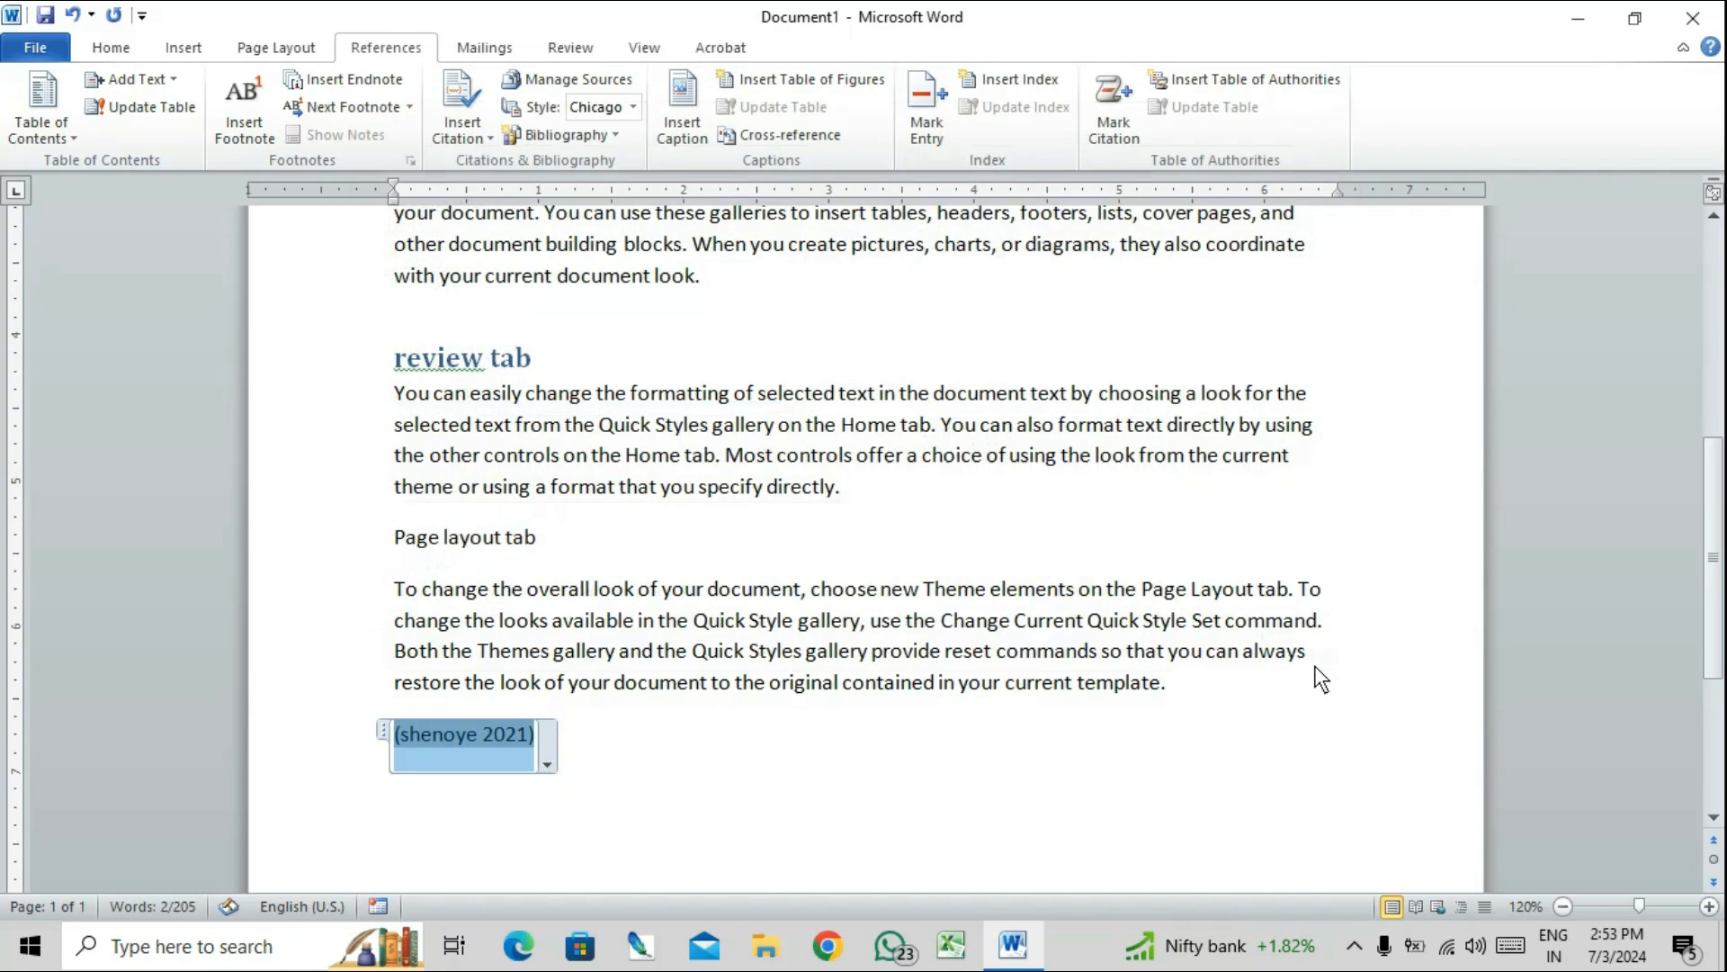
- Insert the built-in Bibliography on a new line below the citation
left_click(682, 826)
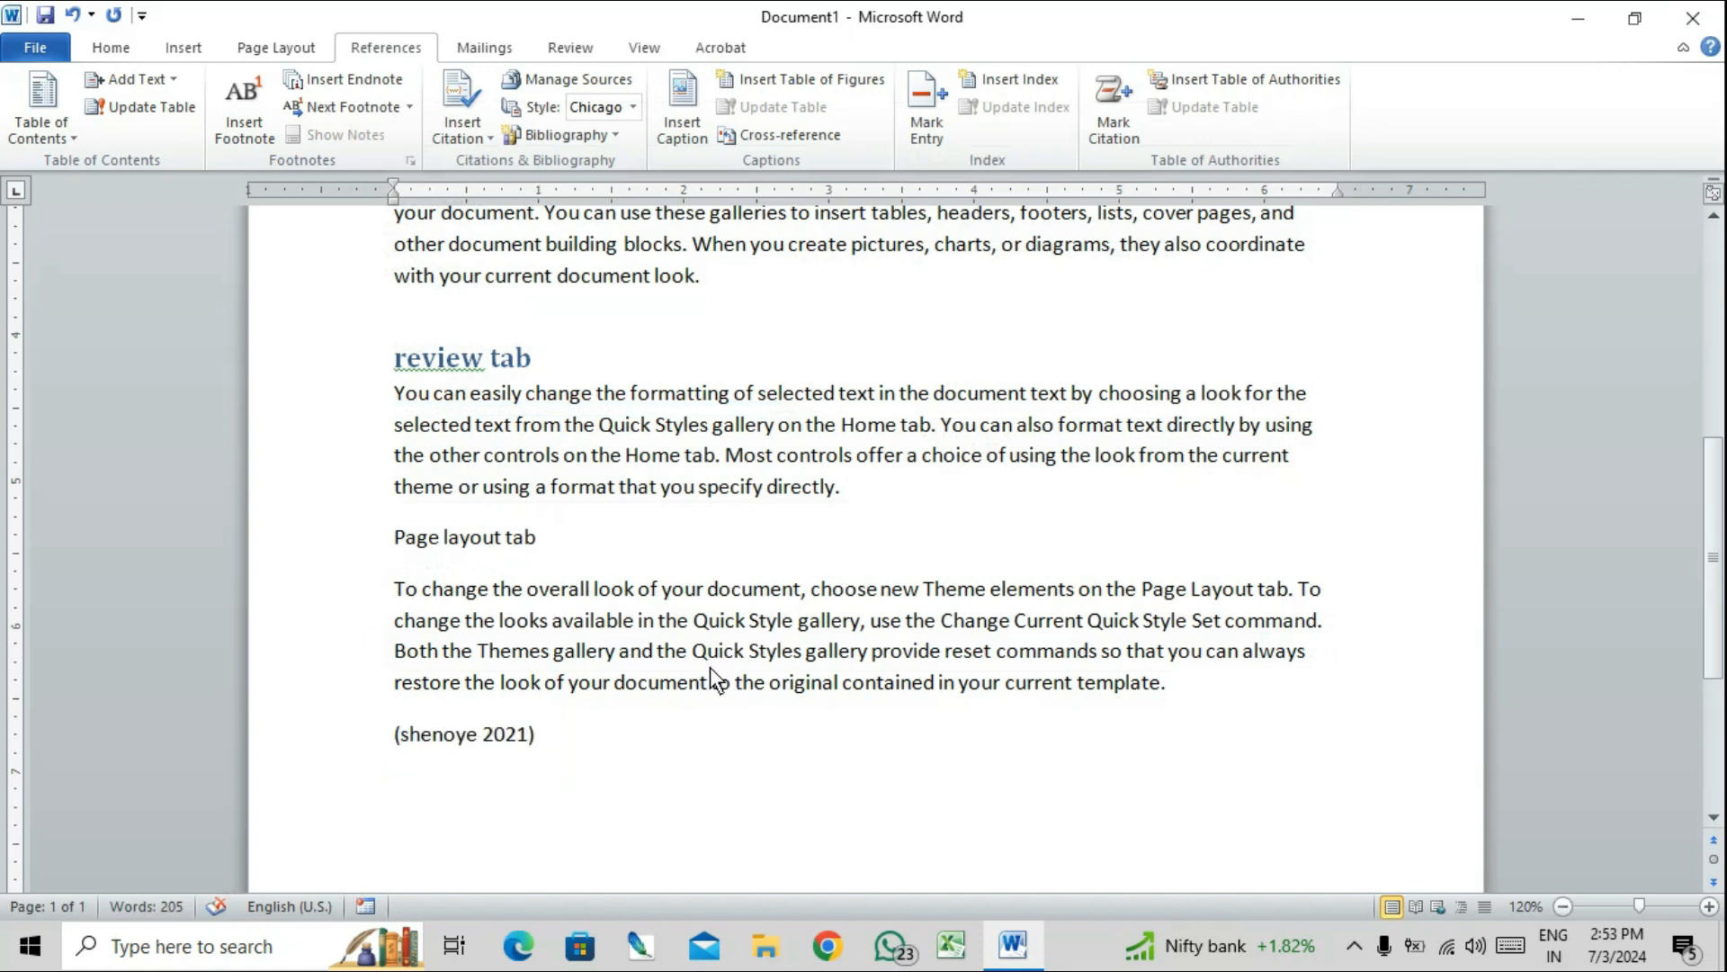
key("Return")
left_click(597, 138)
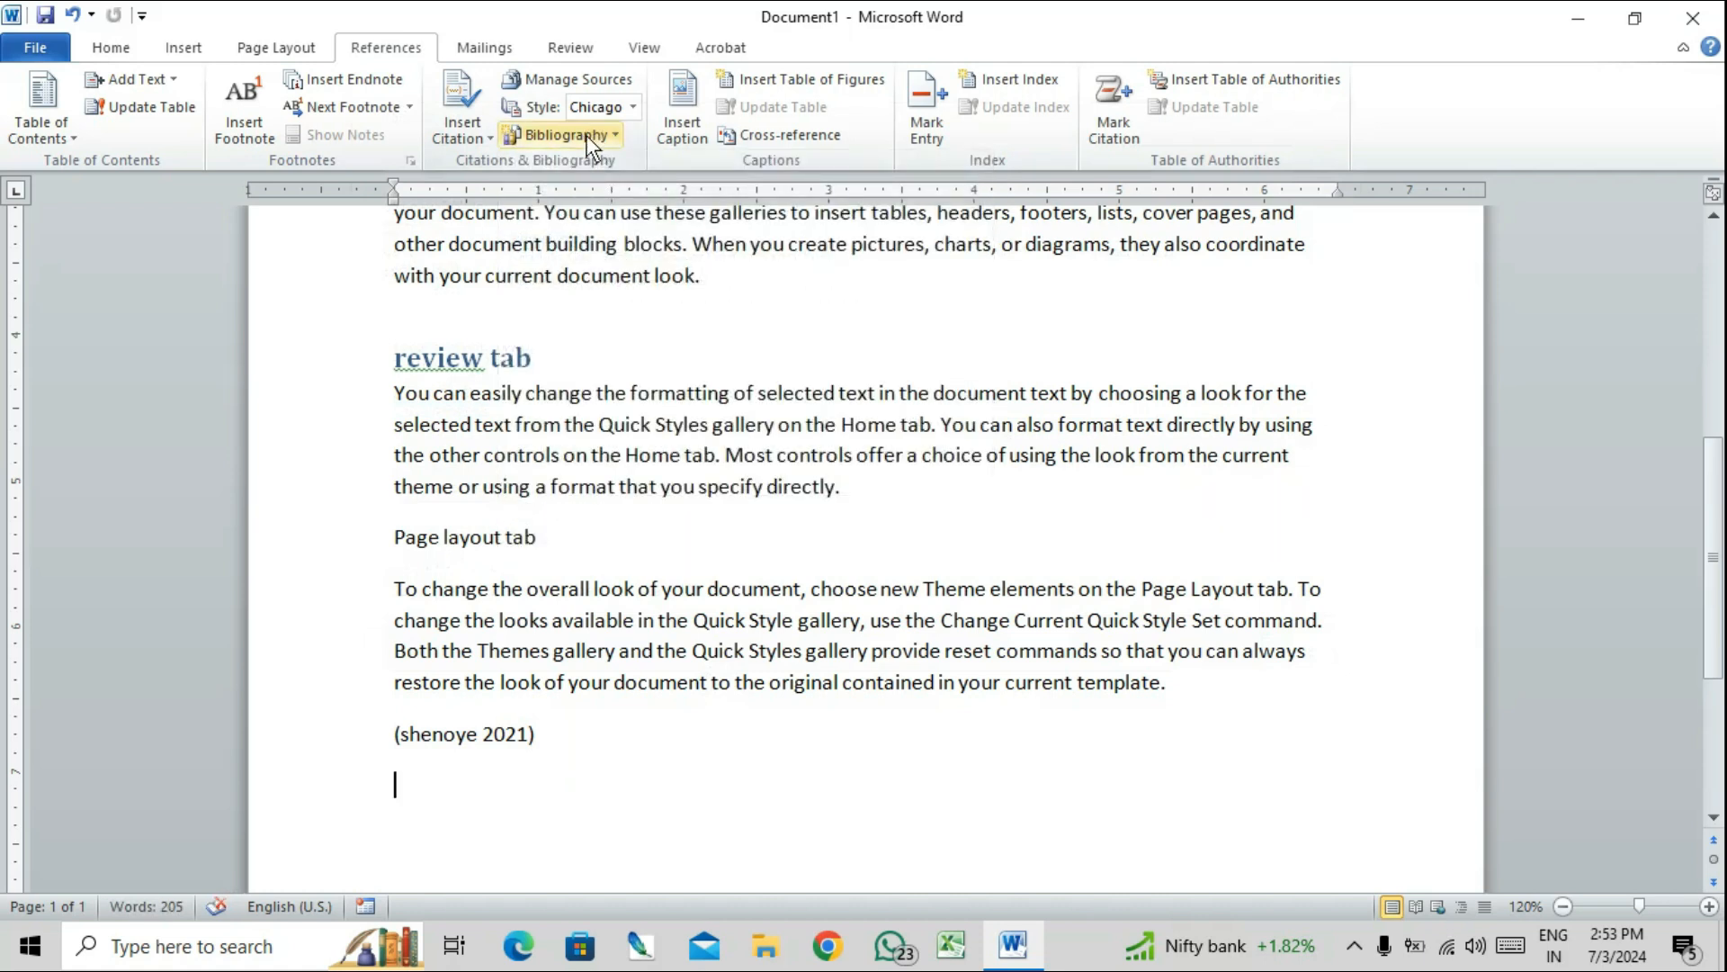
left_click(597, 137)
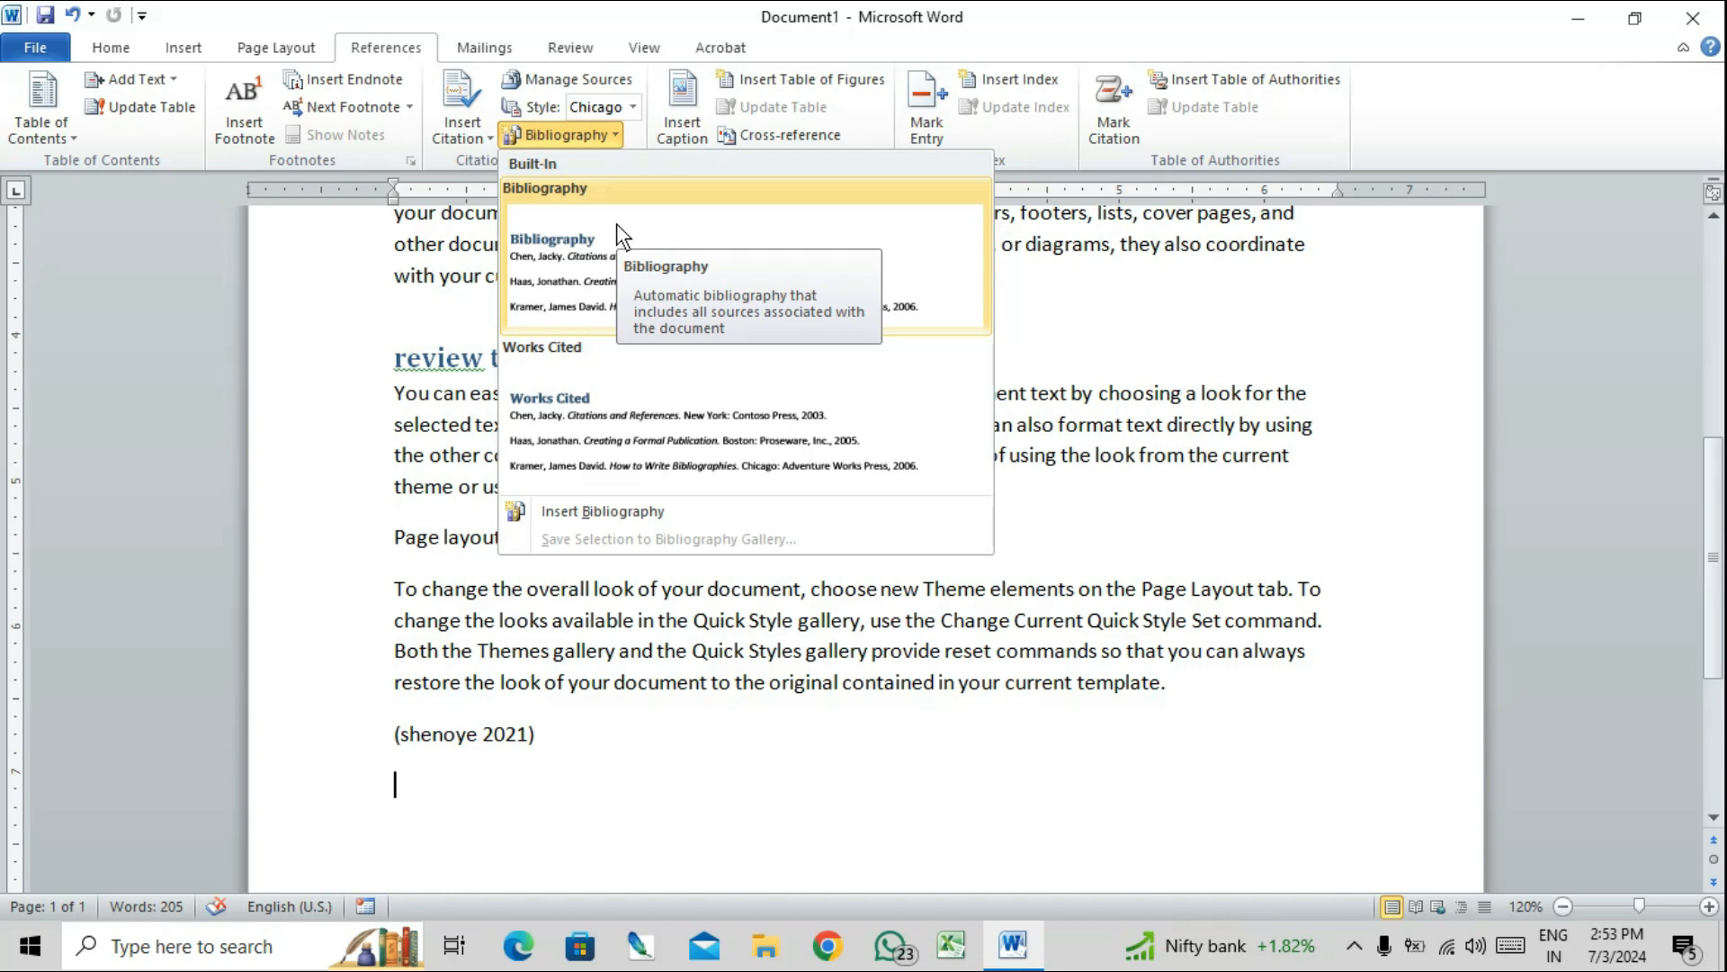
left_click(617, 223)
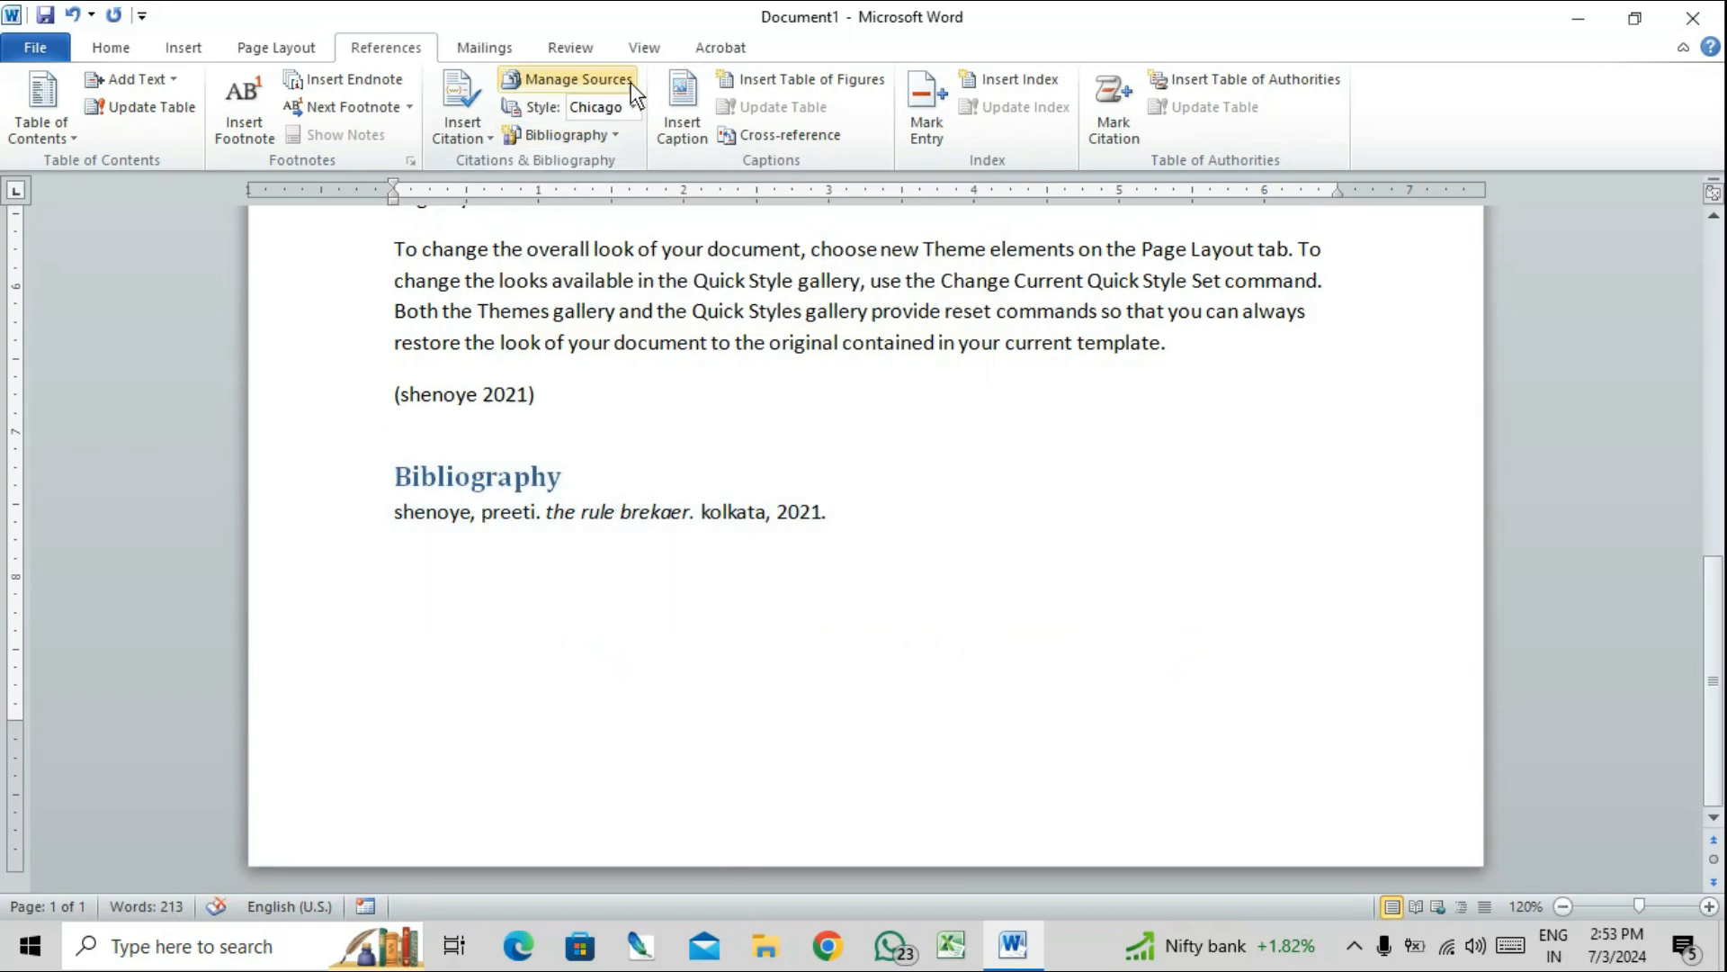
- Try the GOST and ISO 690 citation styles on the bibliography, and set the style to MLA Sixth Edition
left_click(632, 107)
left_click(634, 198)
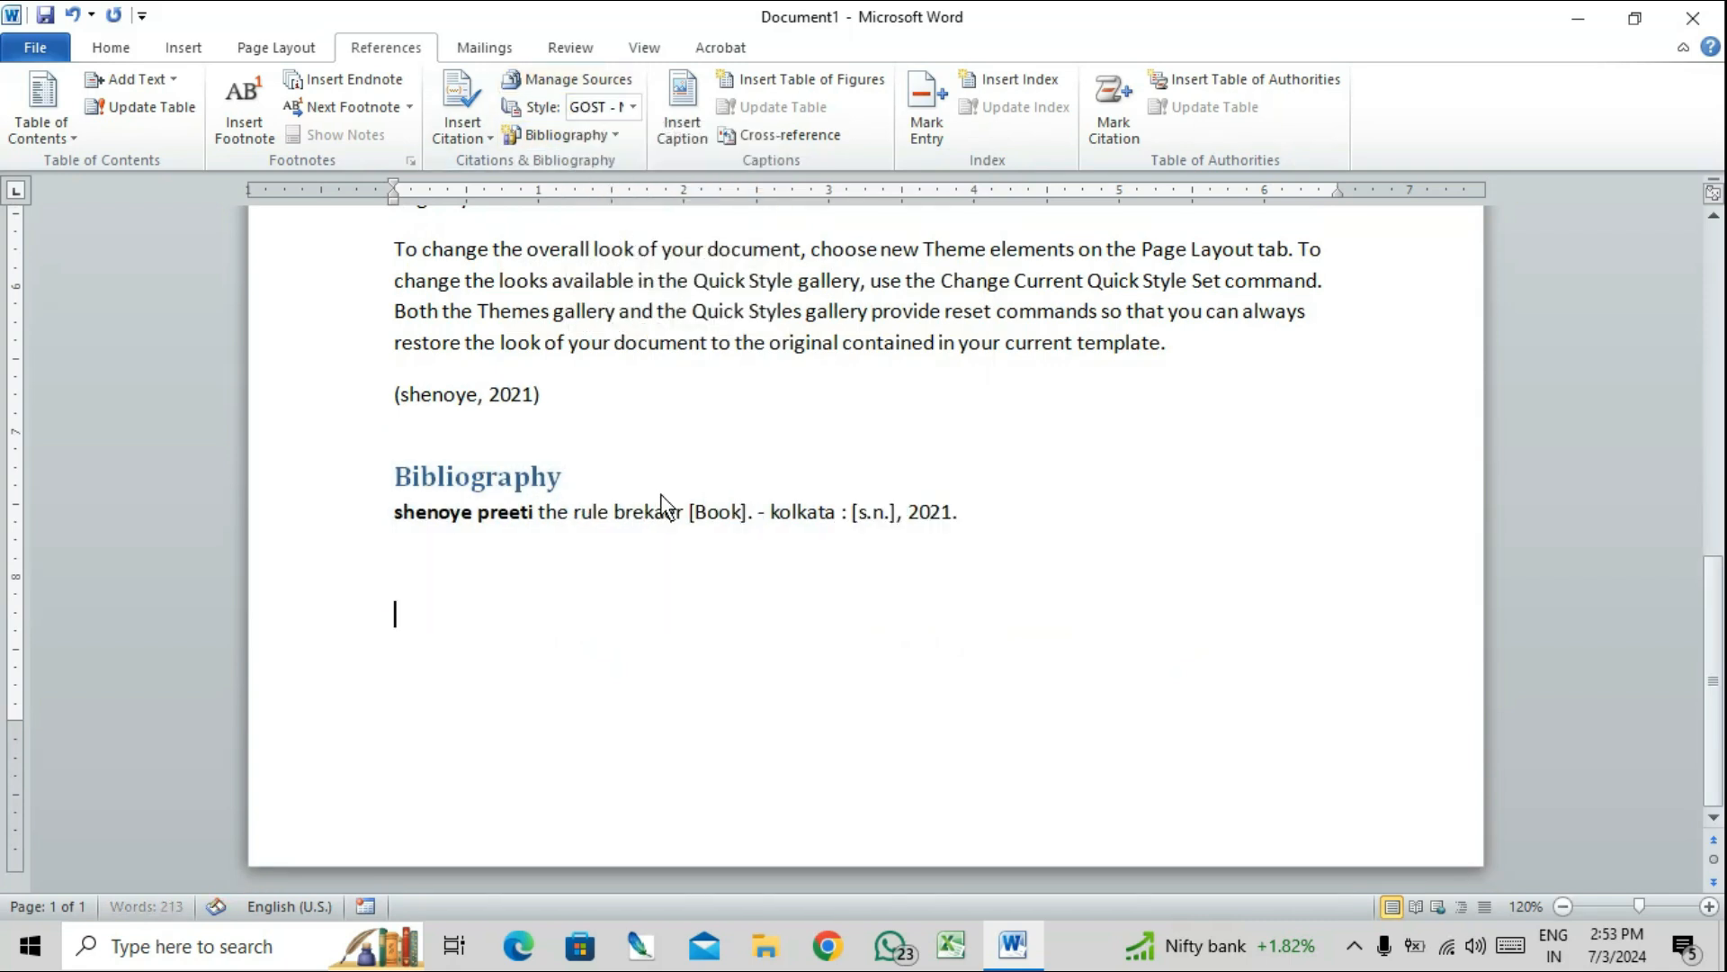
left_click(629, 107)
left_click(645, 222)
left_click(632, 107)
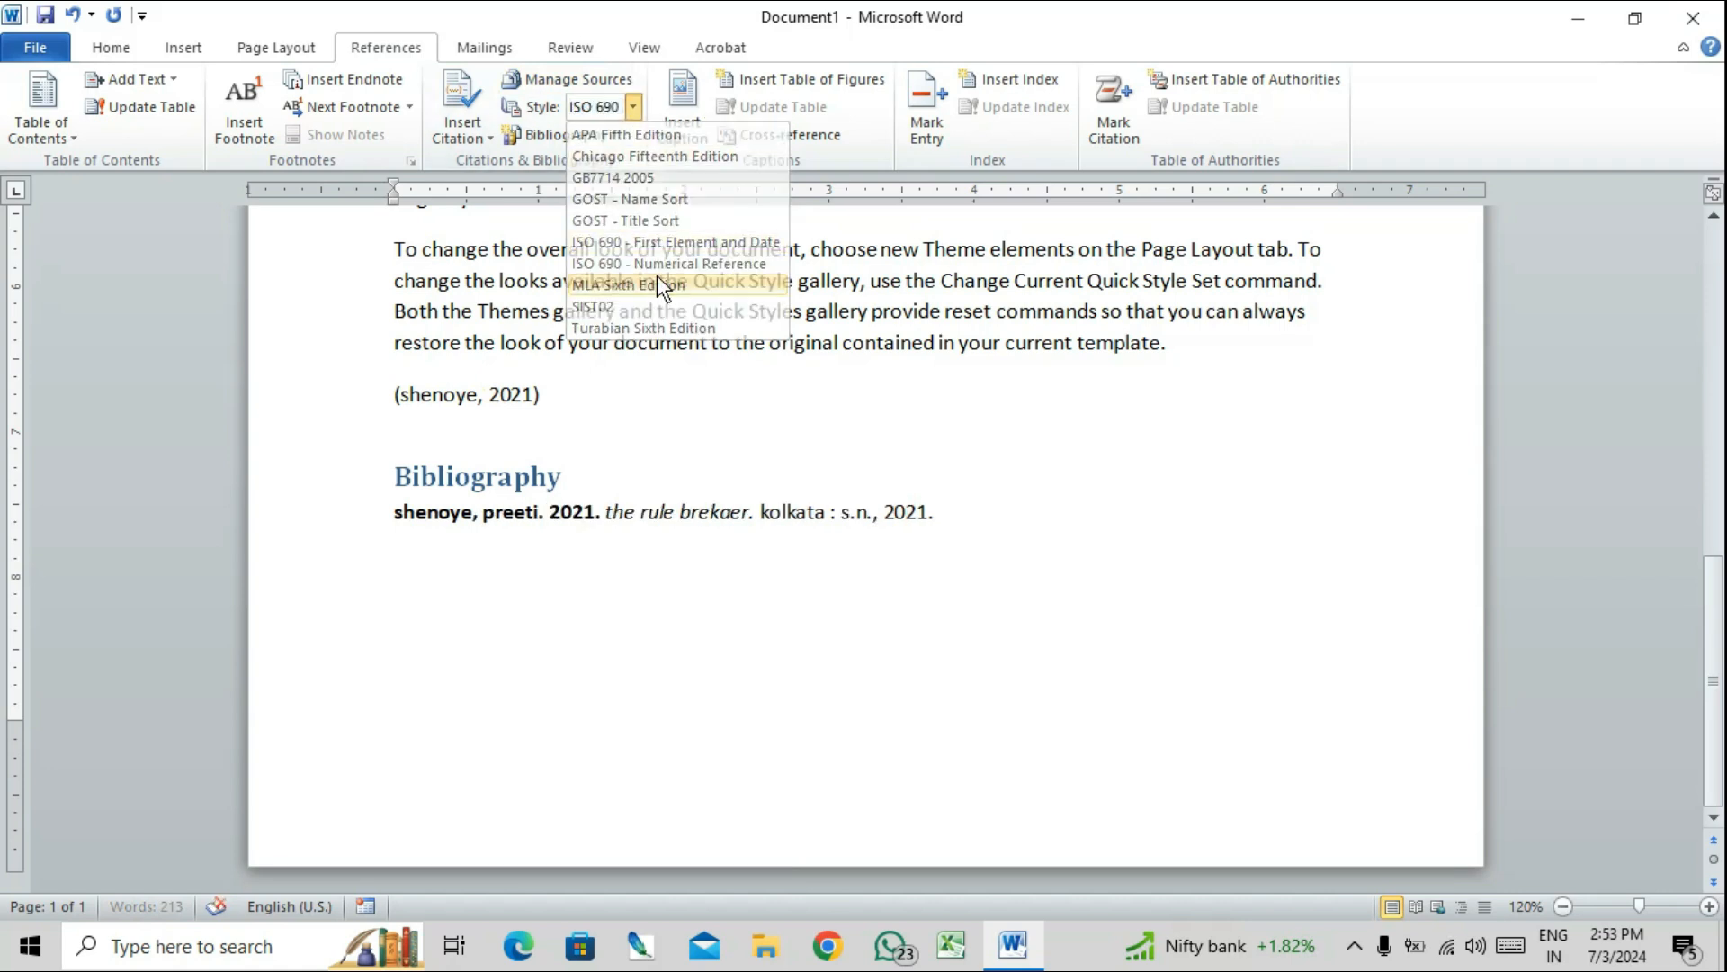
left_click(656, 275)
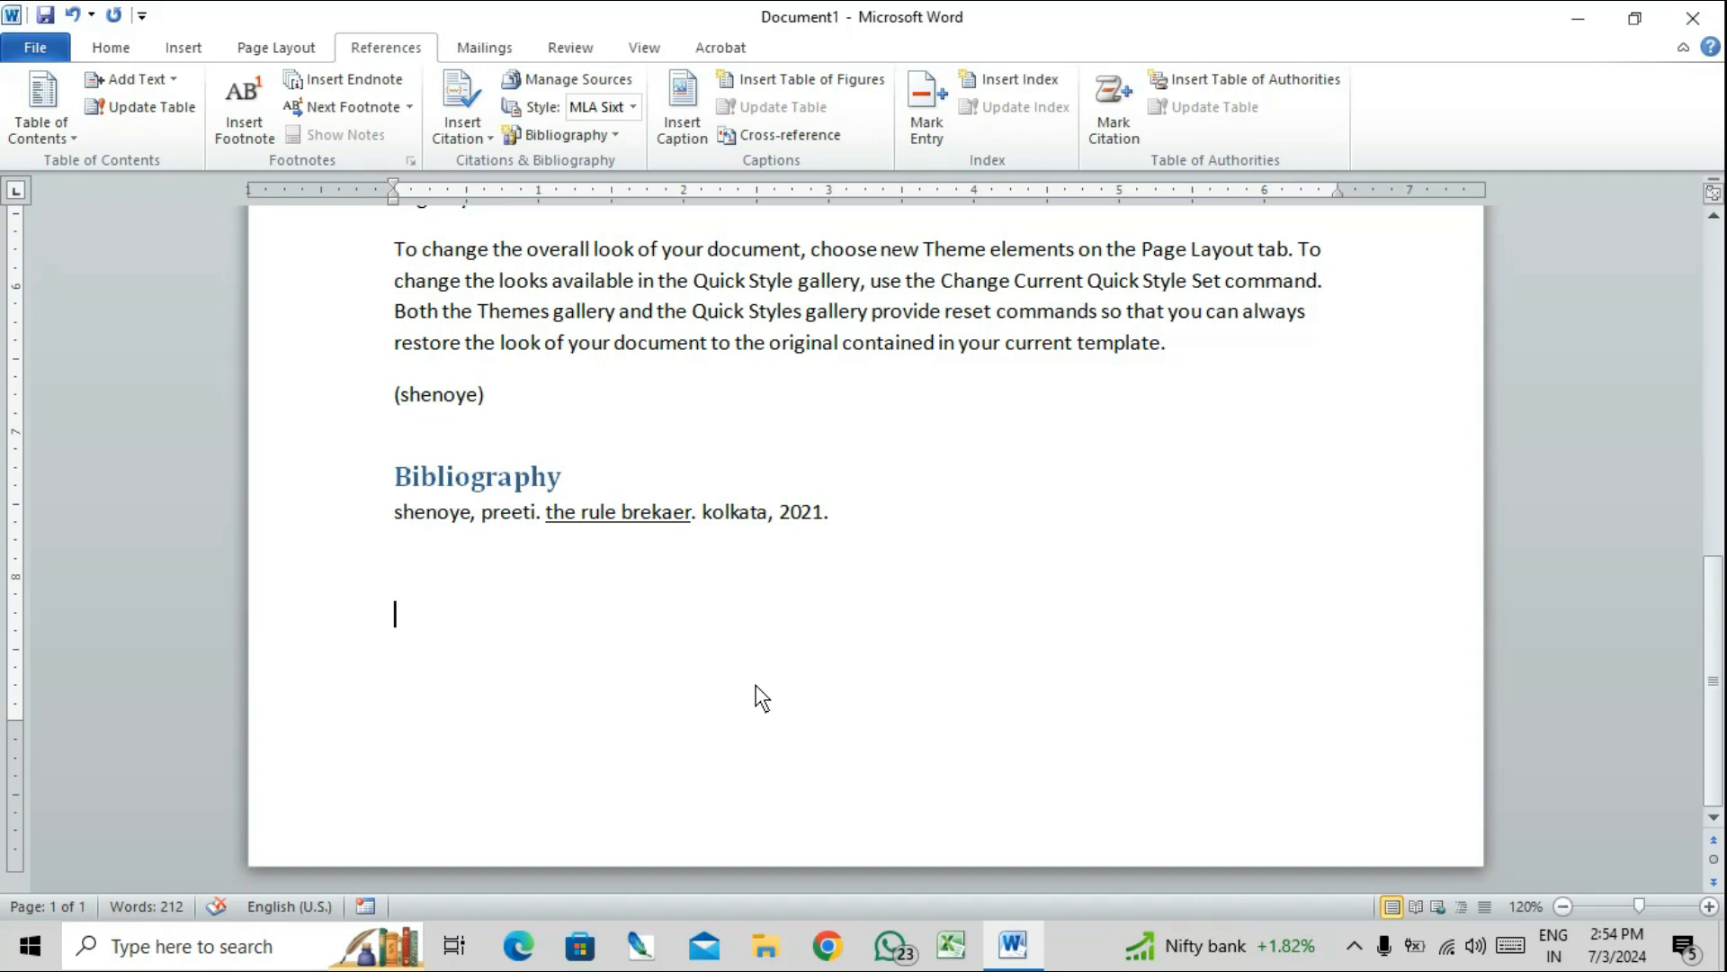
- Start a new page after the bibliography and insert the pictures 9, 10, ad-hoc and adhoc1 from the Pictures folder
key("ctrl+Return")
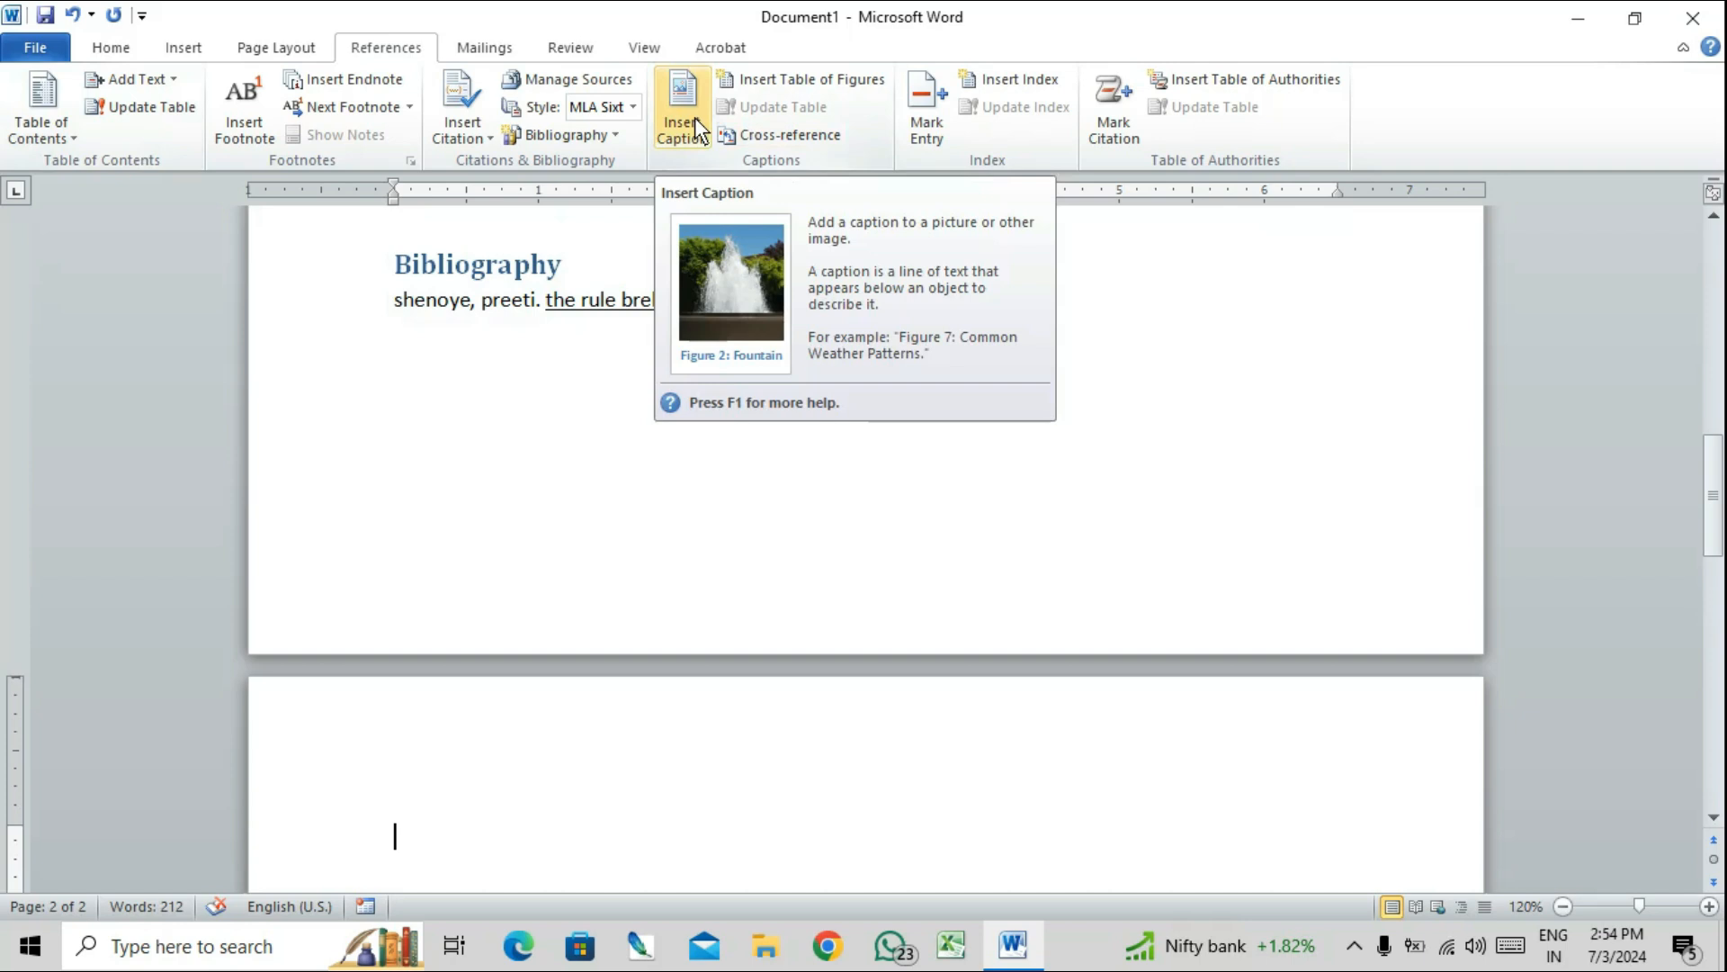
left_click(190, 59)
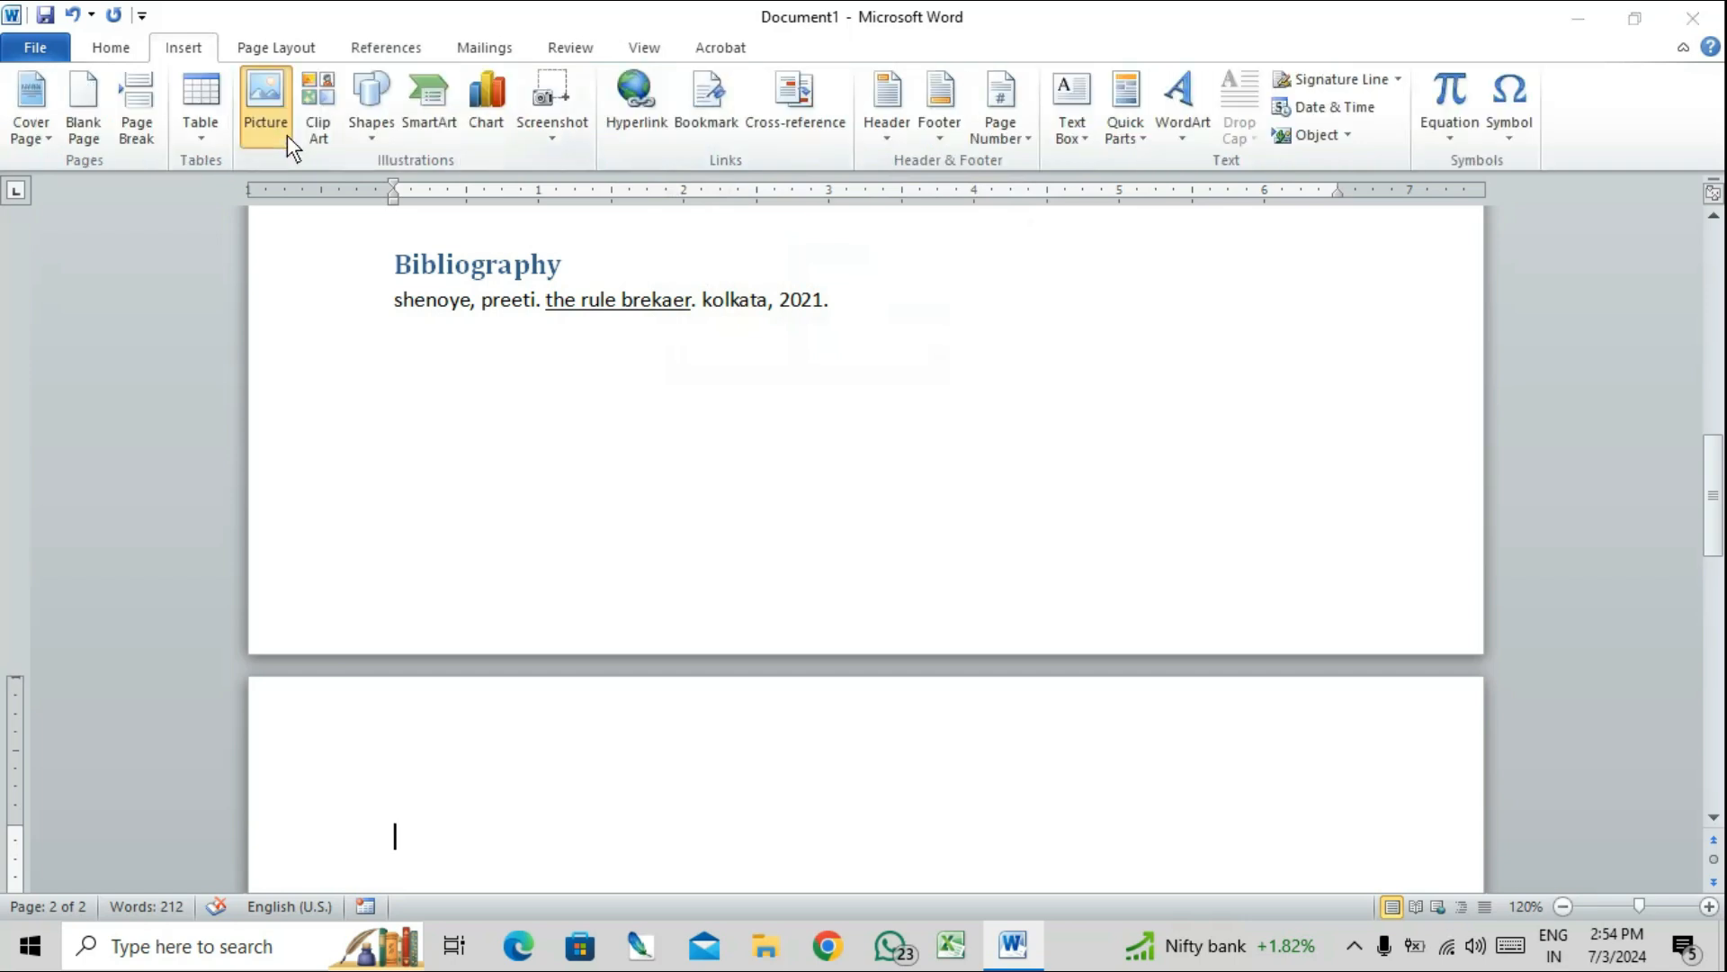
left_click(267, 117)
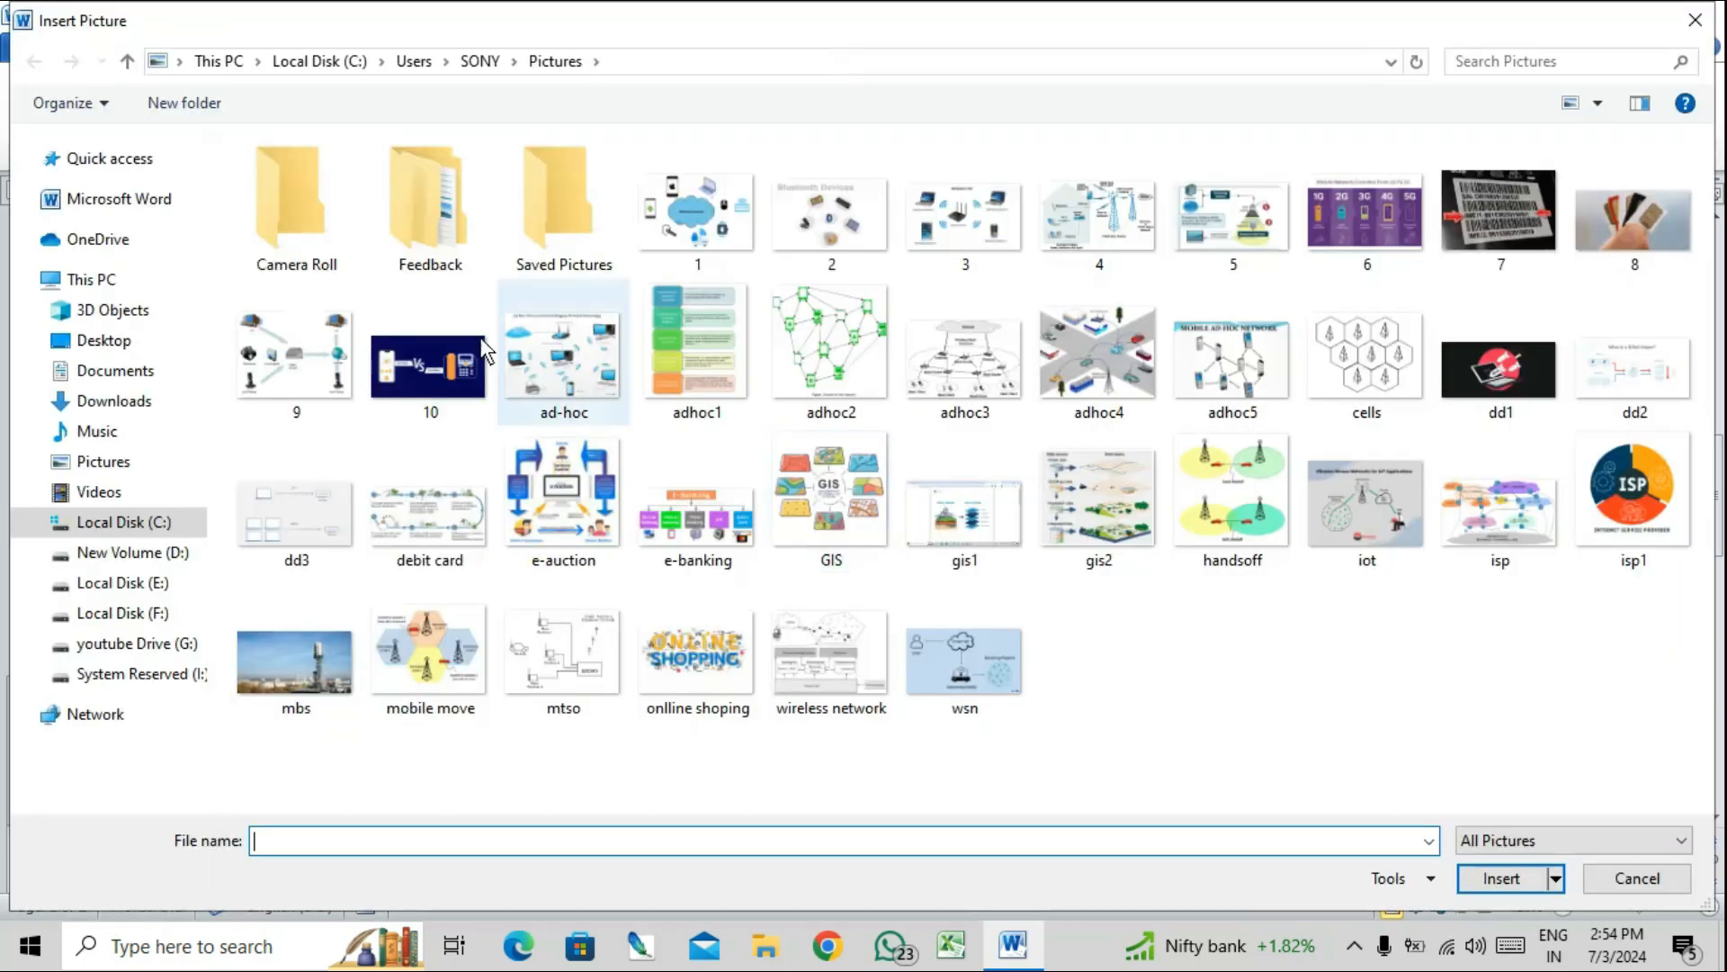
left_click_drag(232, 304, 698, 423)
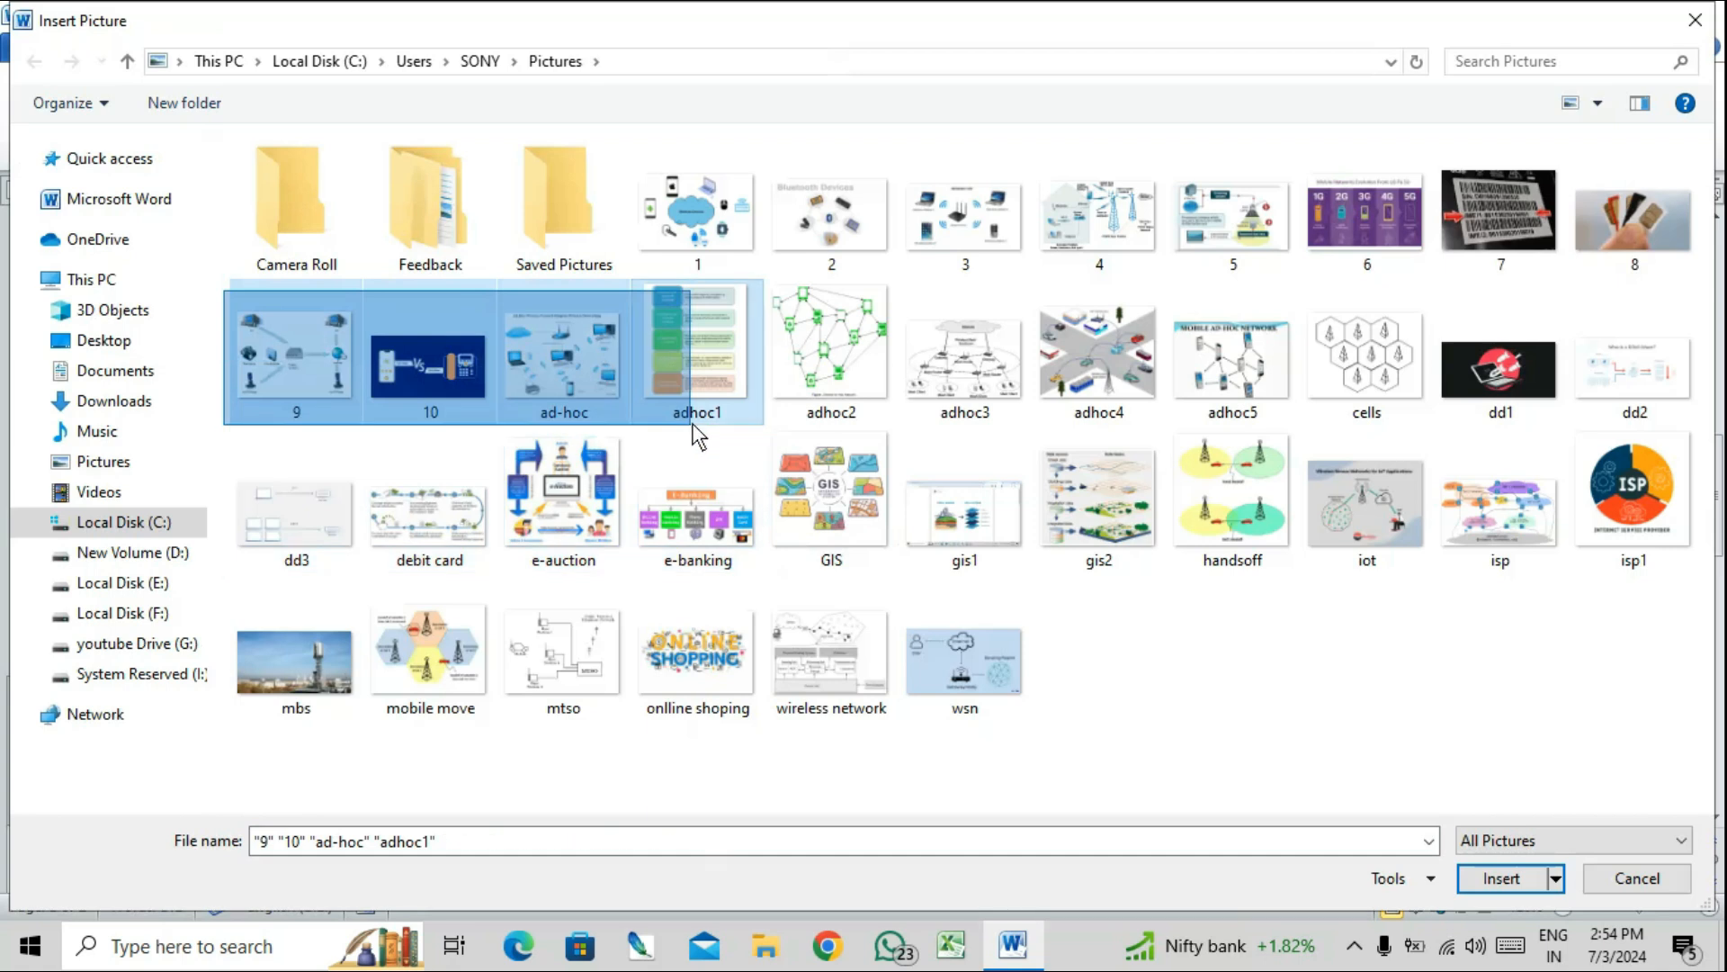
left_click(1504, 878)
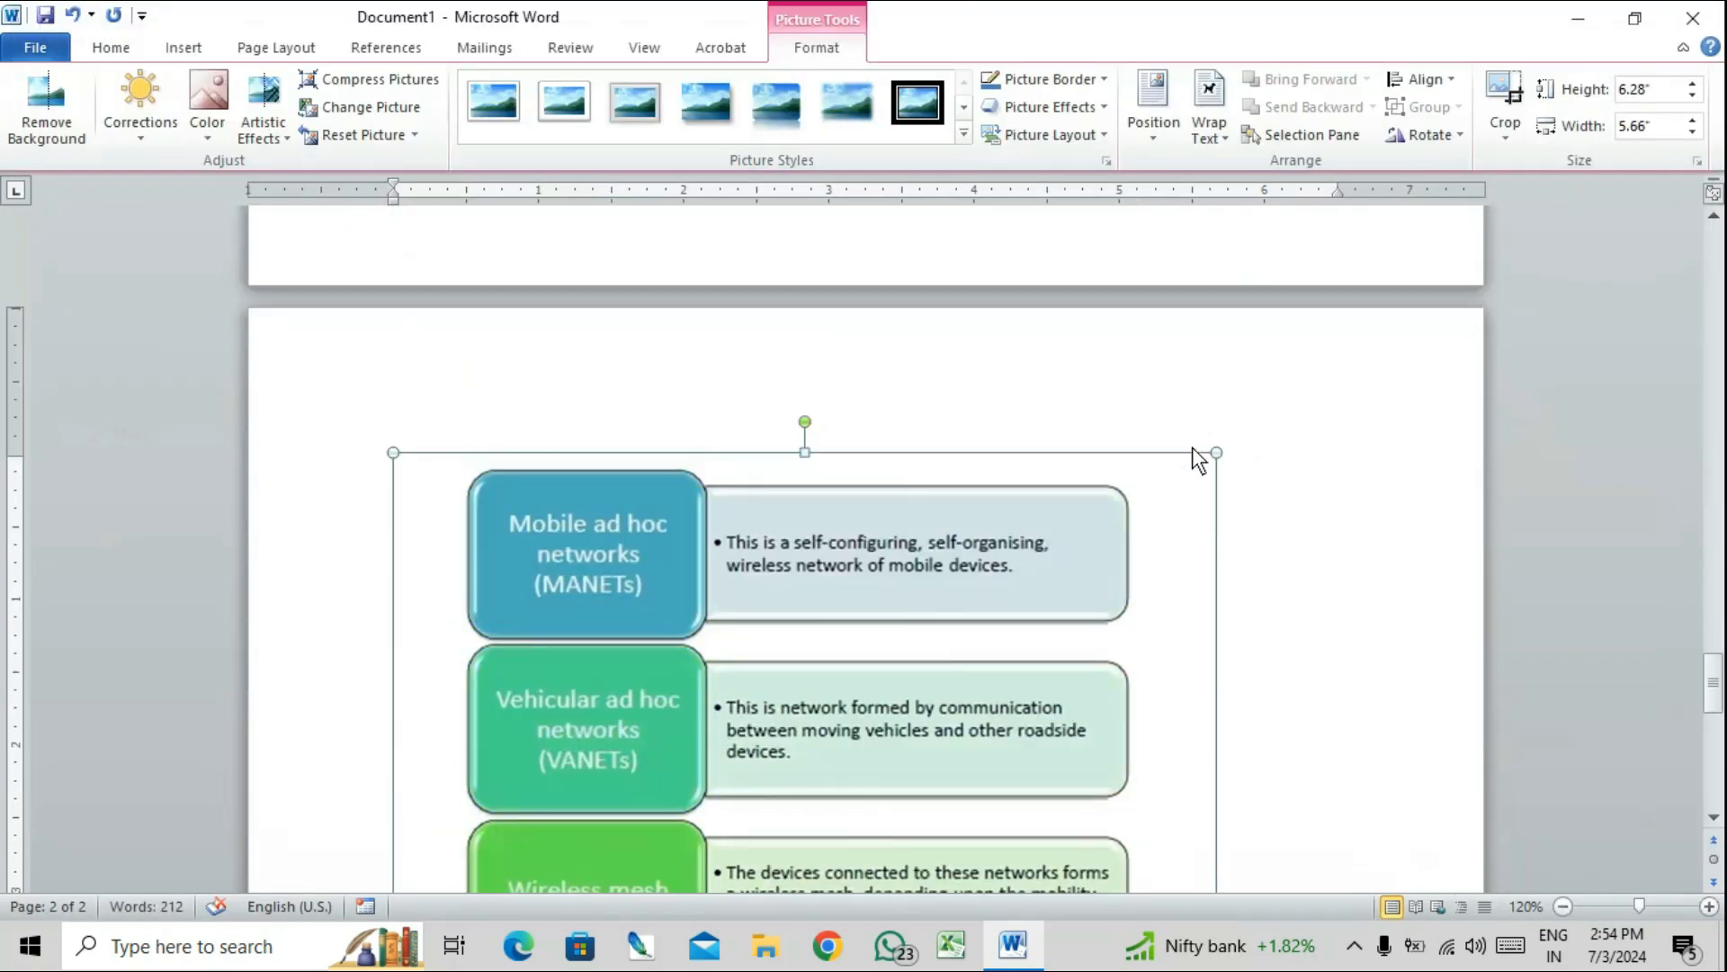
- Shrink the inserted pictures and arrange them on the second page in two rows of two
left_click_drag(1213, 452, 849, 857)
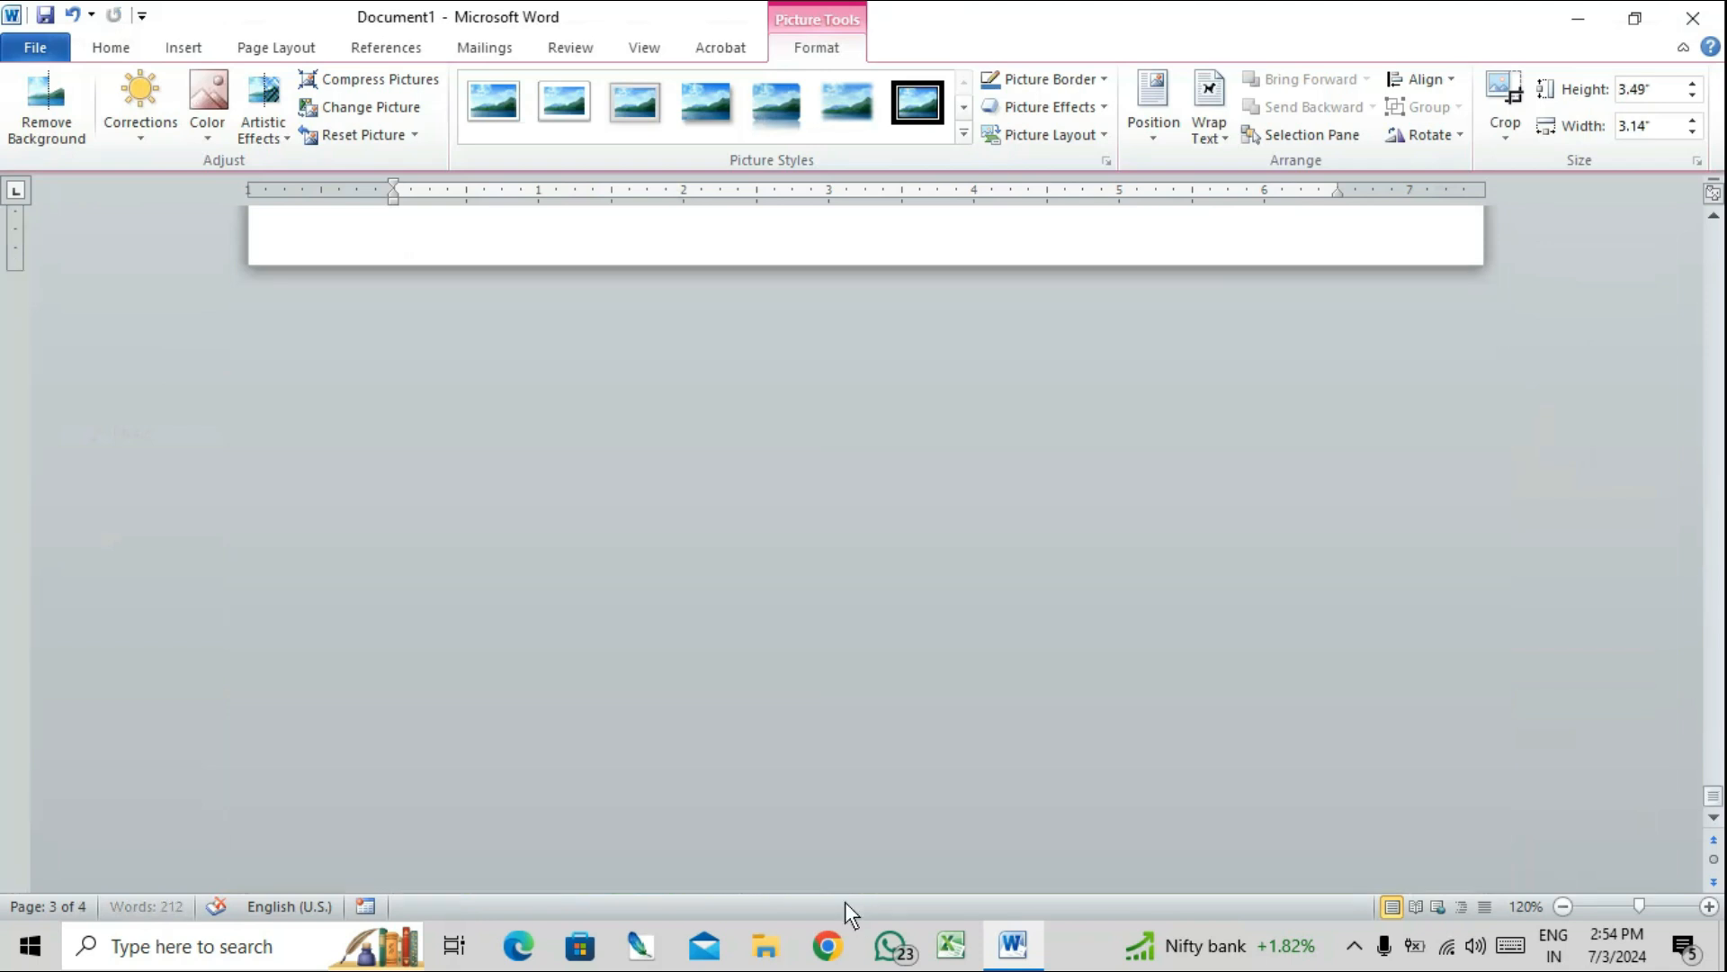
scroll(865, 867, "up", 10)
left_click(931, 696)
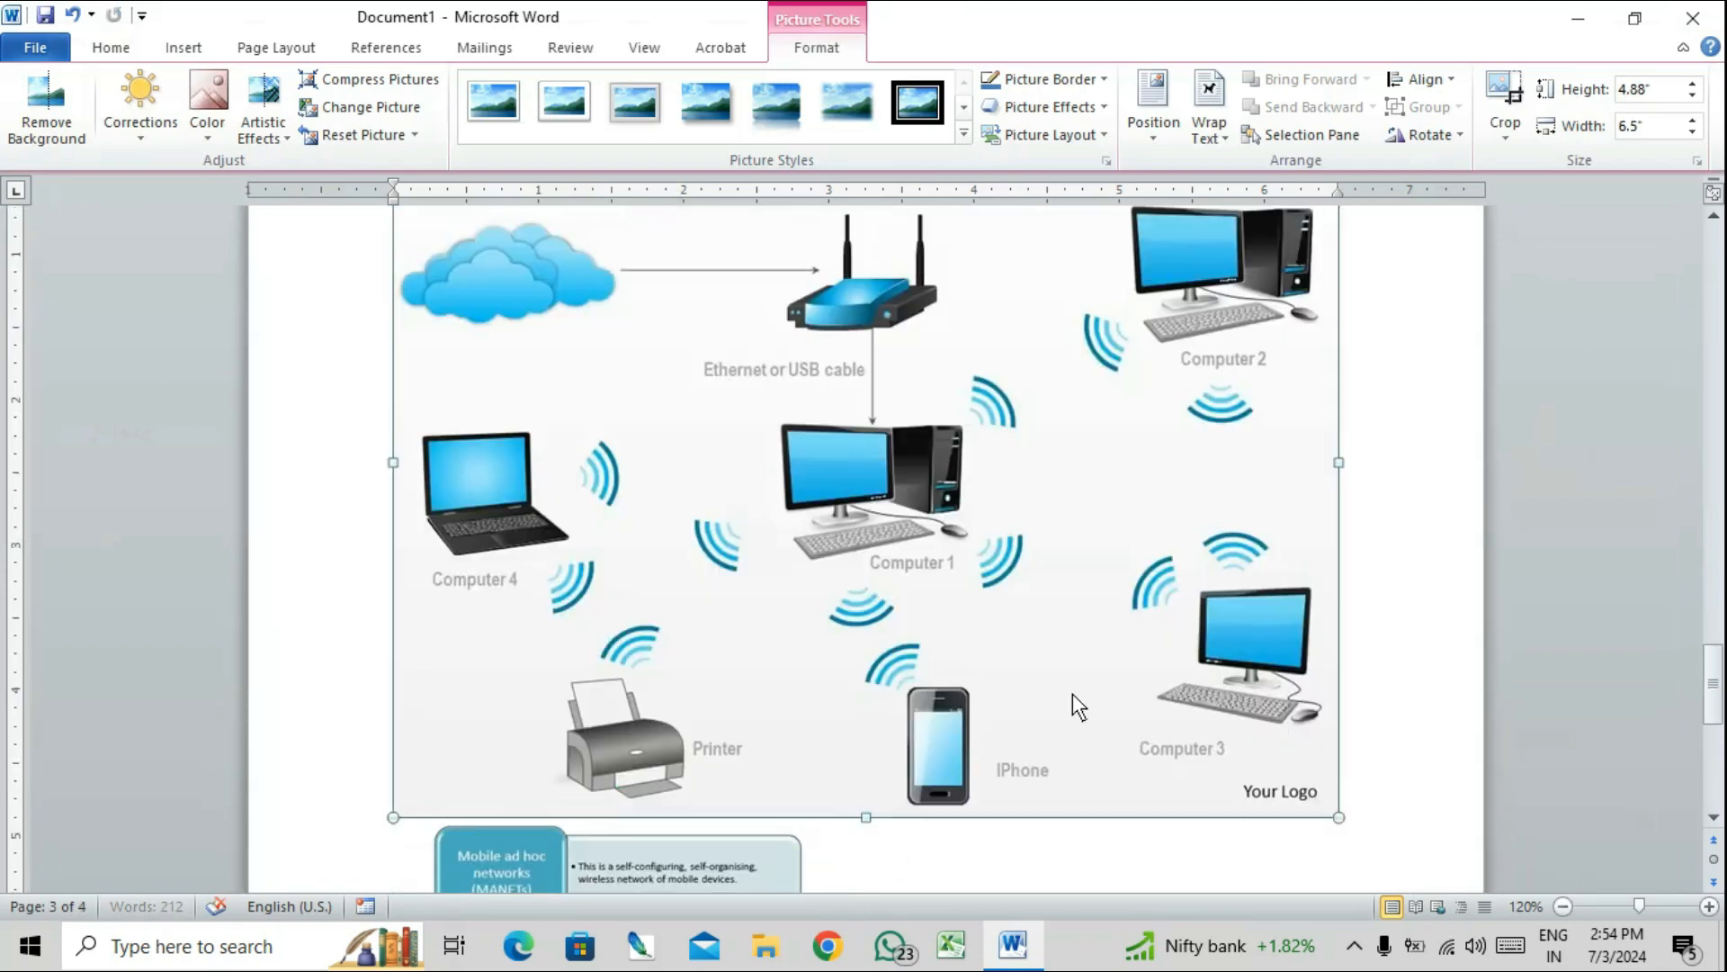
left_click_drag(1337, 817, 758, 455)
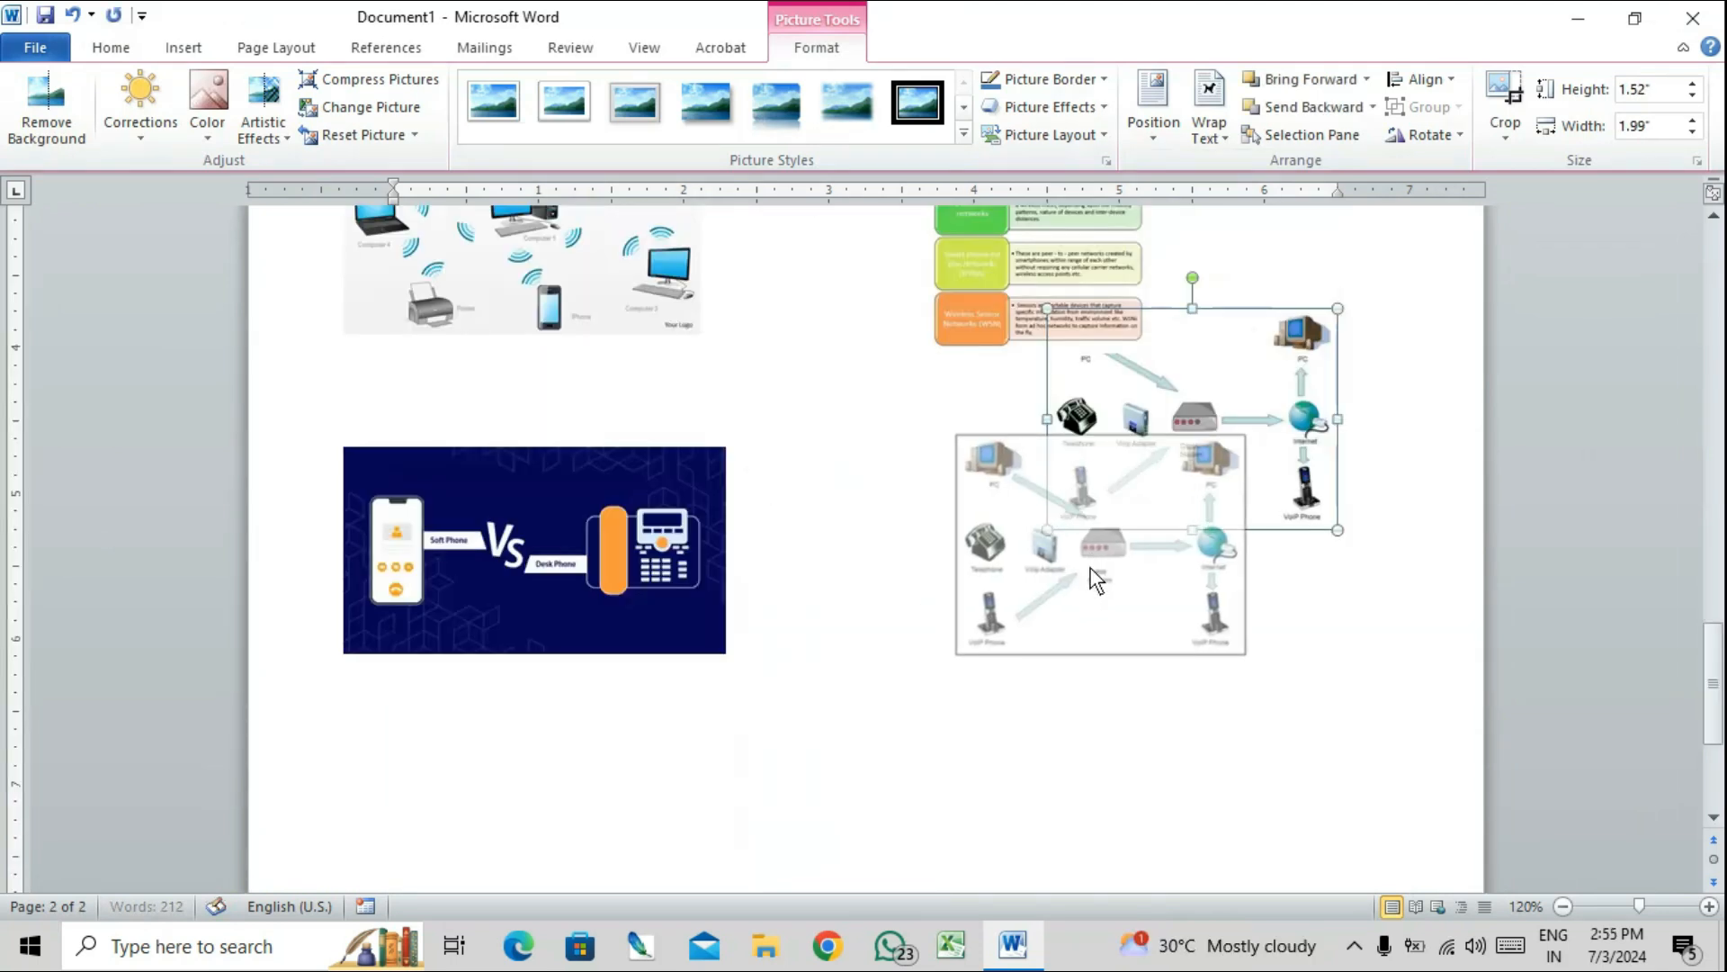
scroll(1092, 567, "up", 4)
left_click(1076, 565)
left_click_drag(1076, 565, 1130, 540)
left_click(1138, 821)
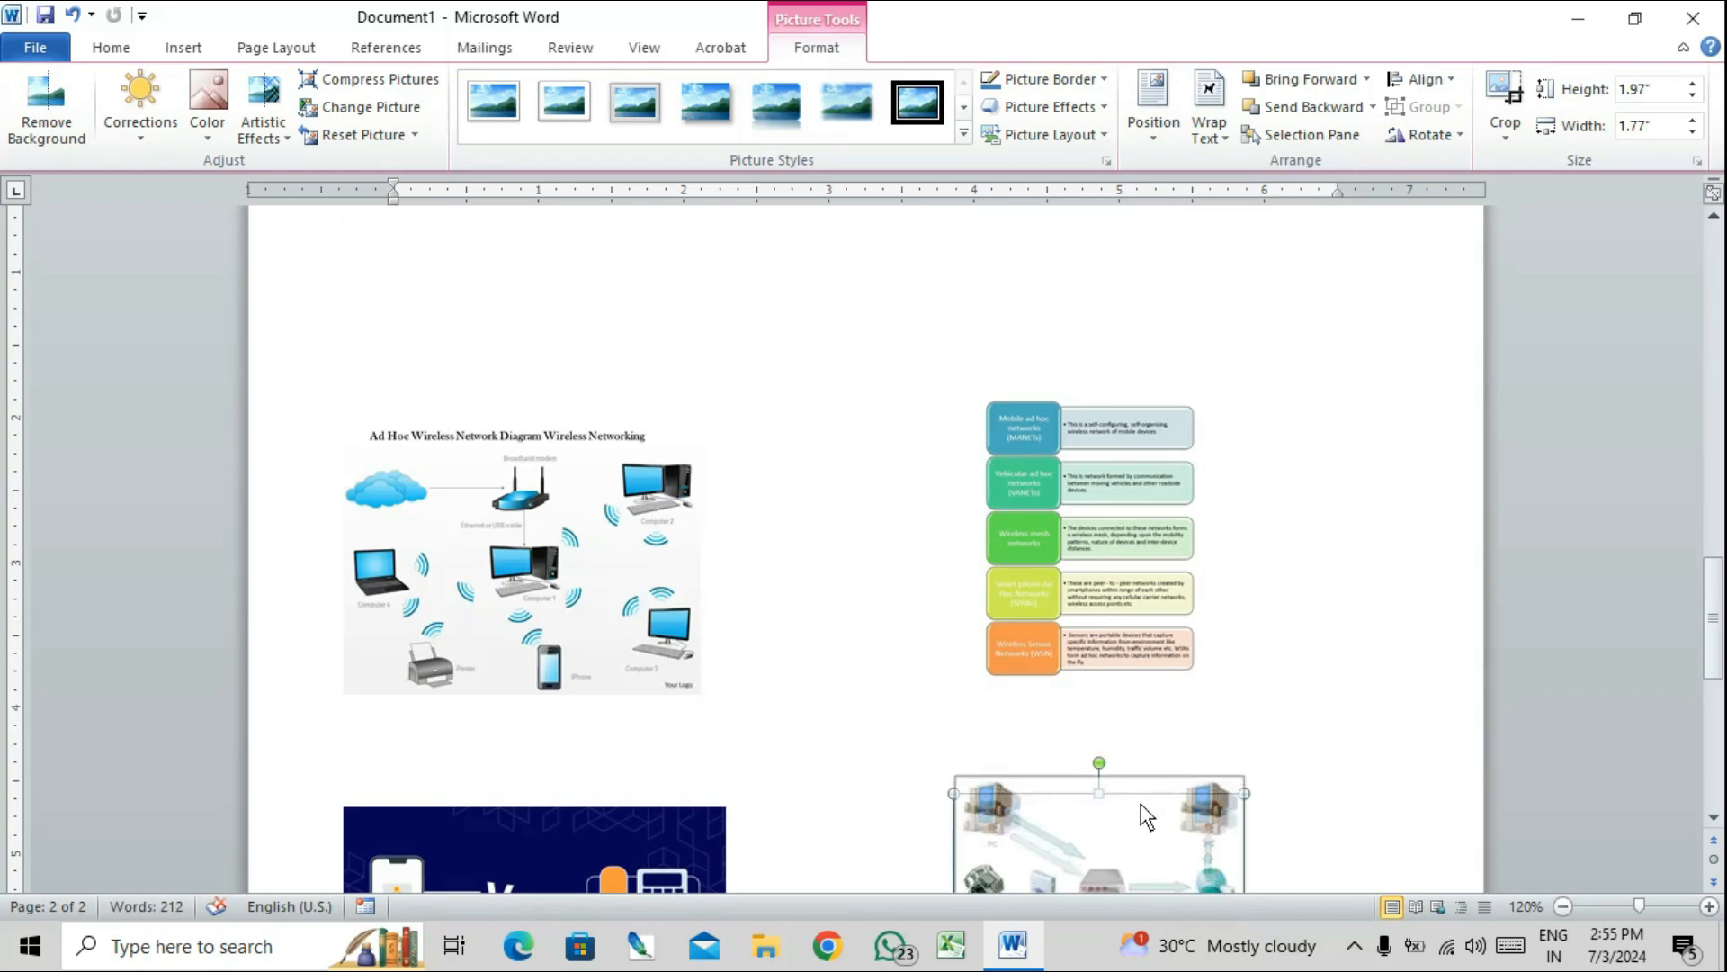
- Start a caption for the ad hoc wireless network diagram picture and create the new caption label "pic"
left_click(677, 598)
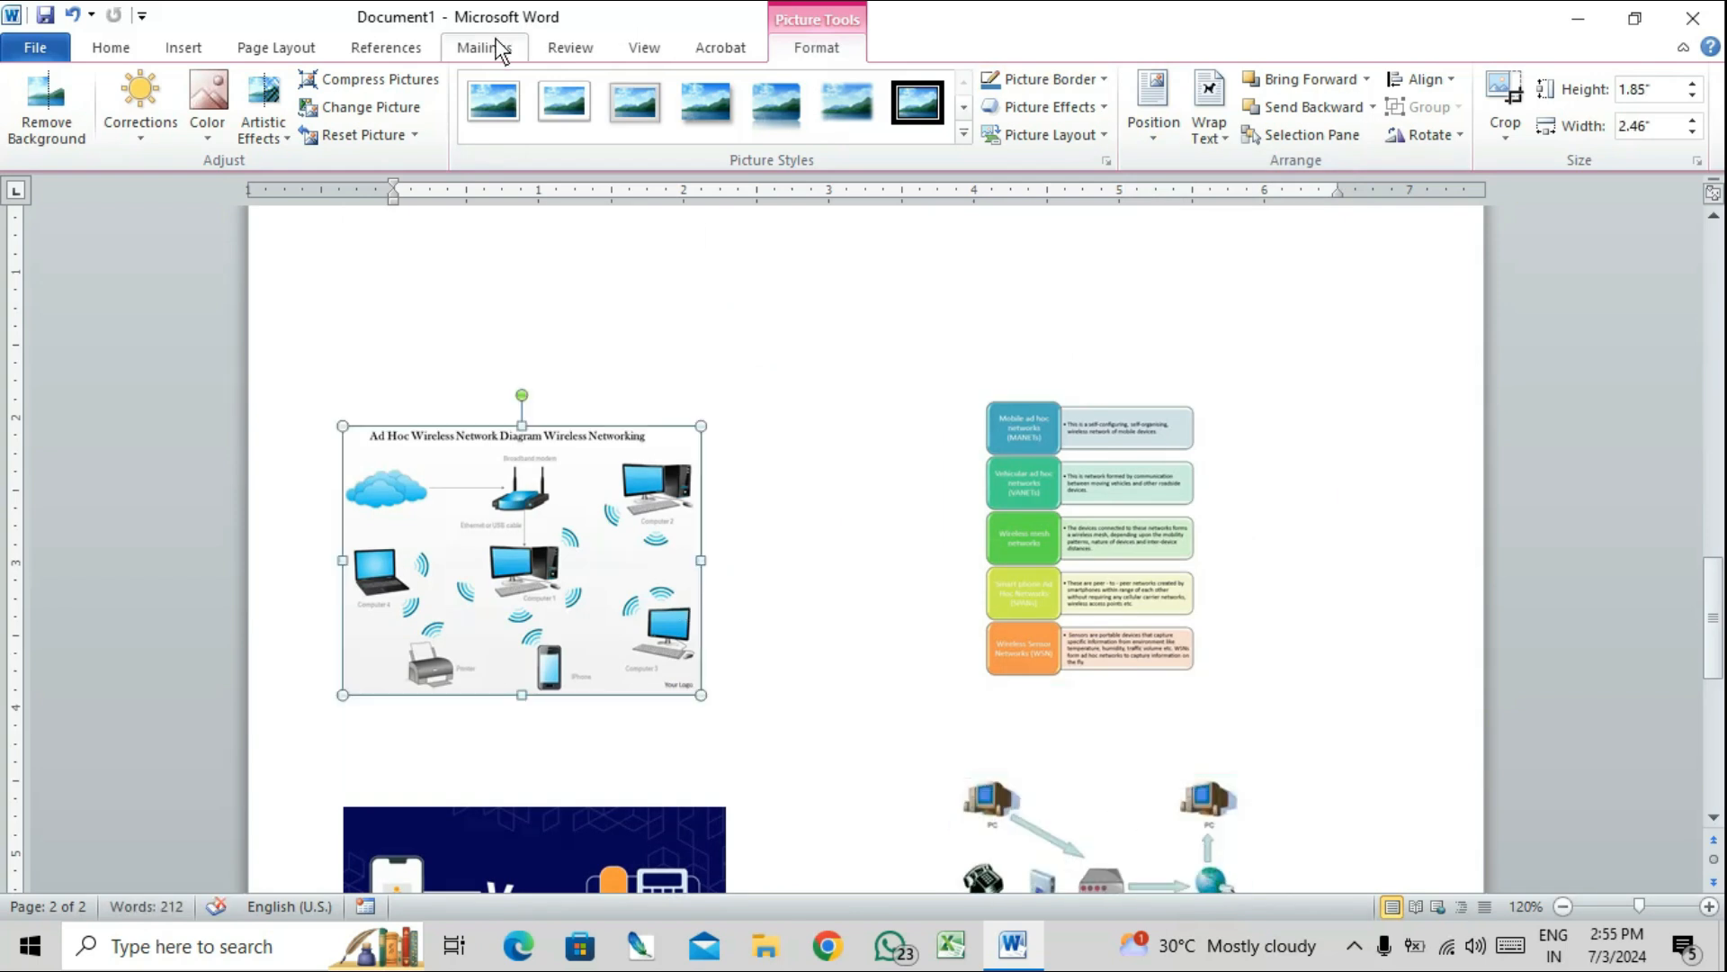
left_click(425, 50)
left_click(700, 139)
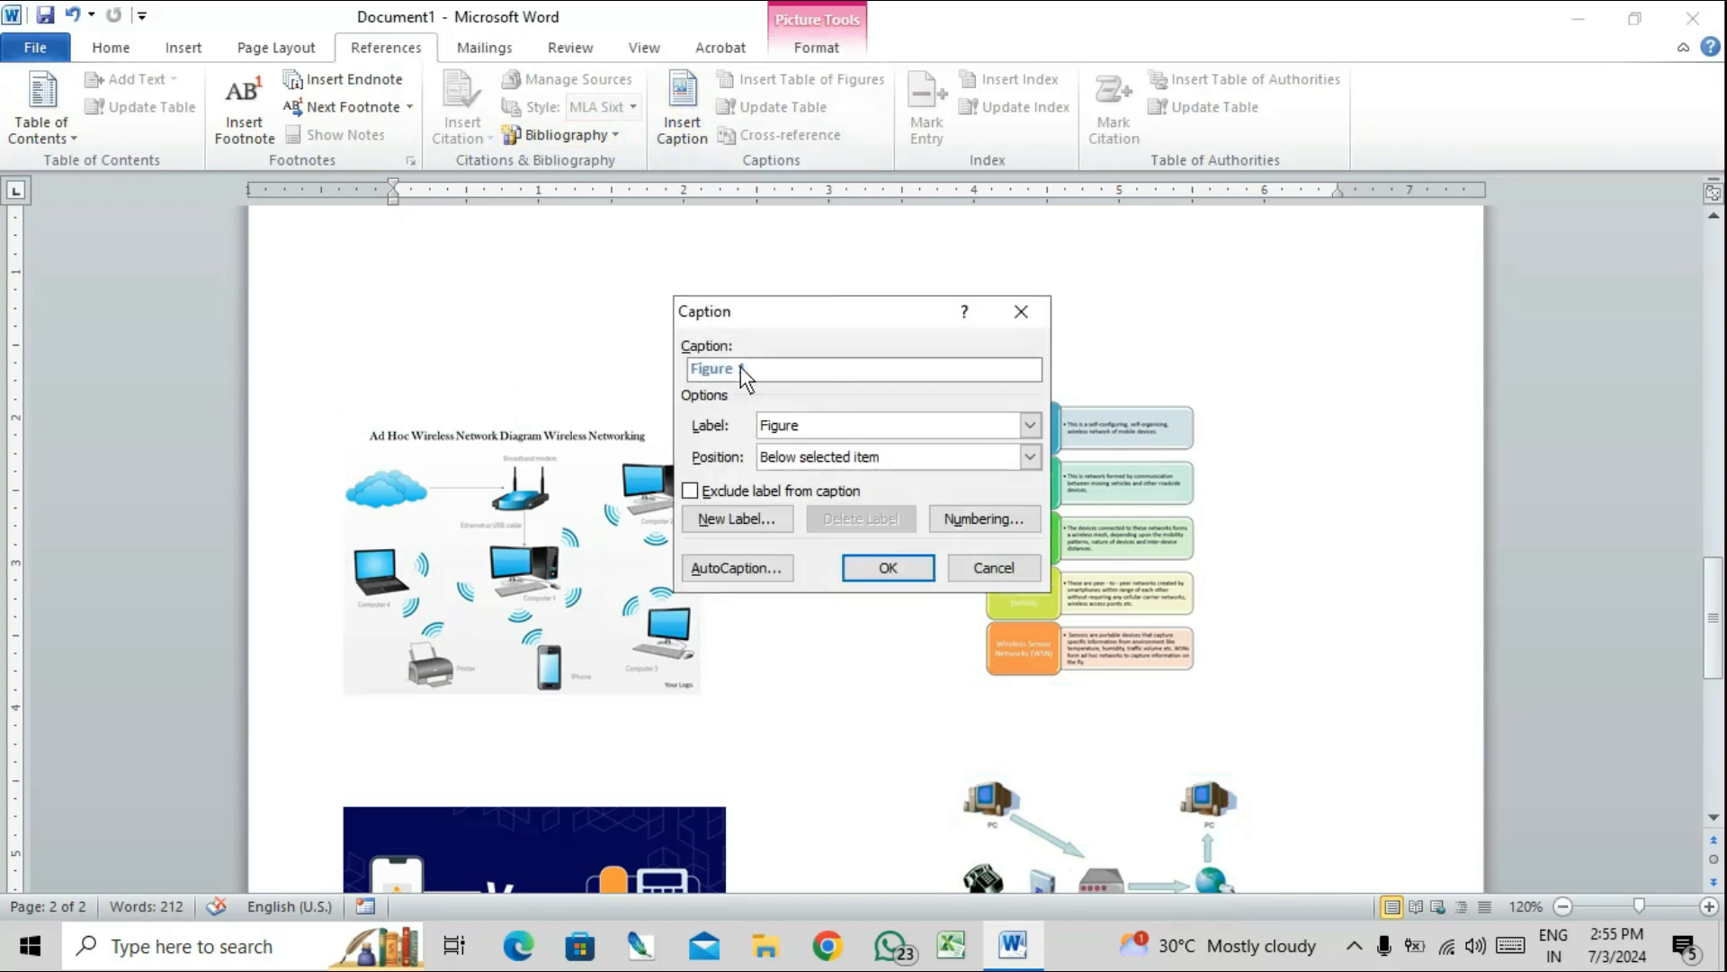
left_click(771, 526)
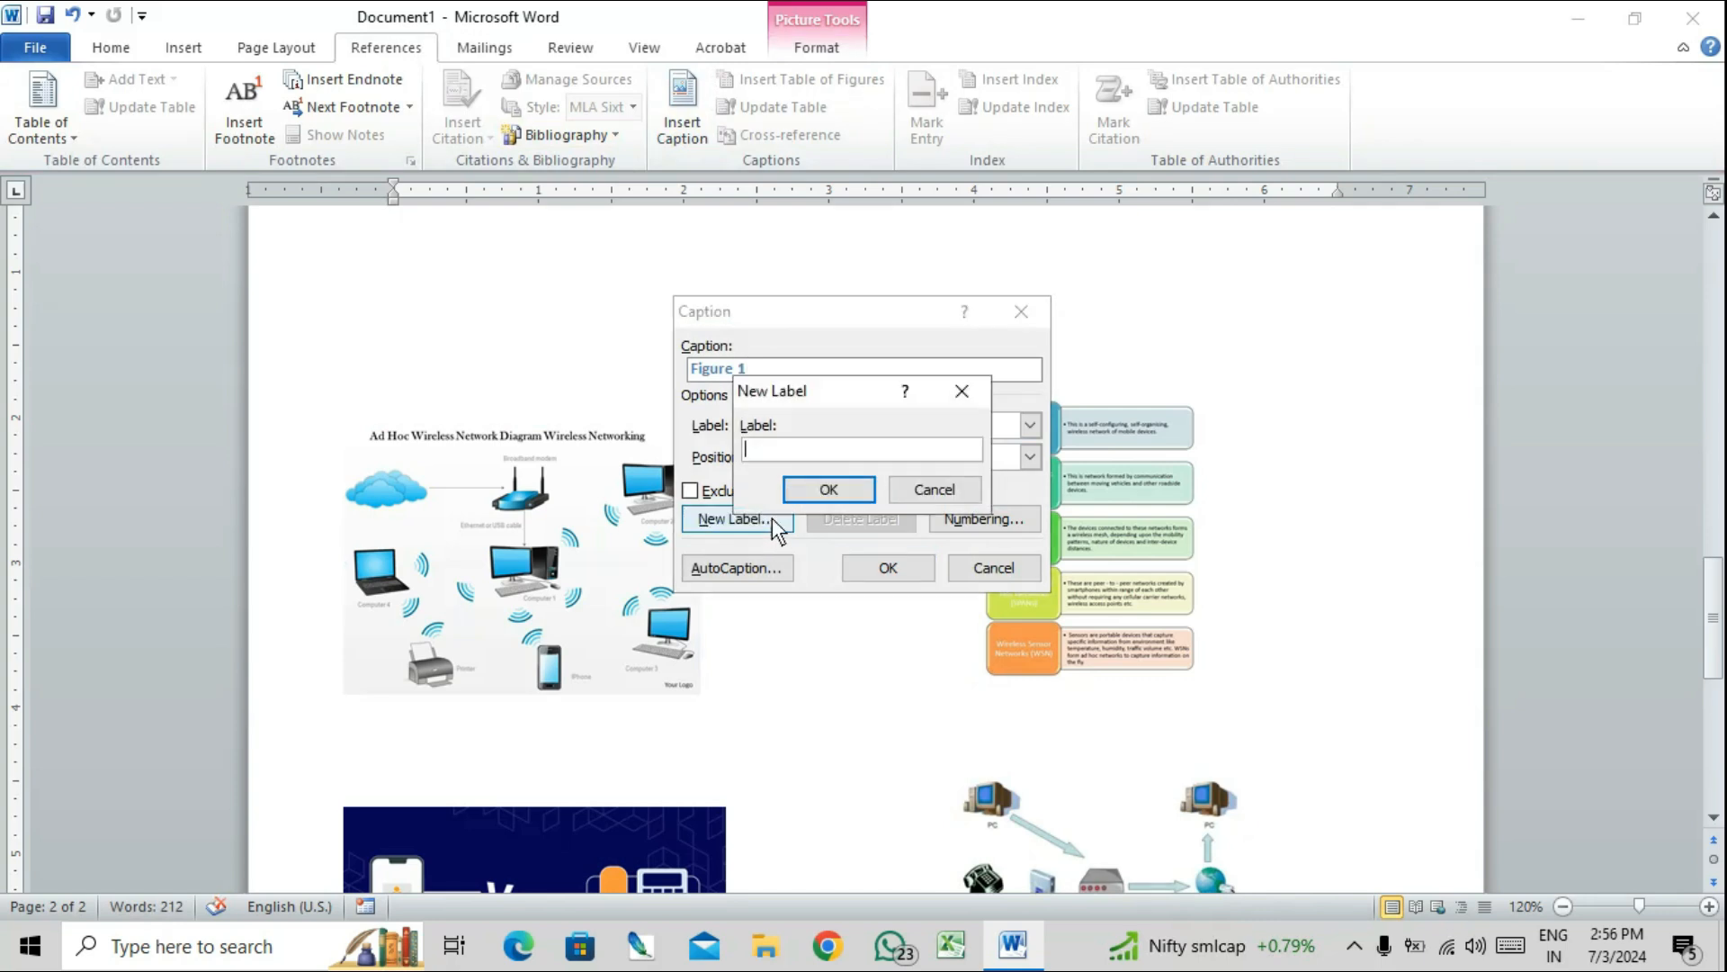
type("pic")
left_click(866, 484)
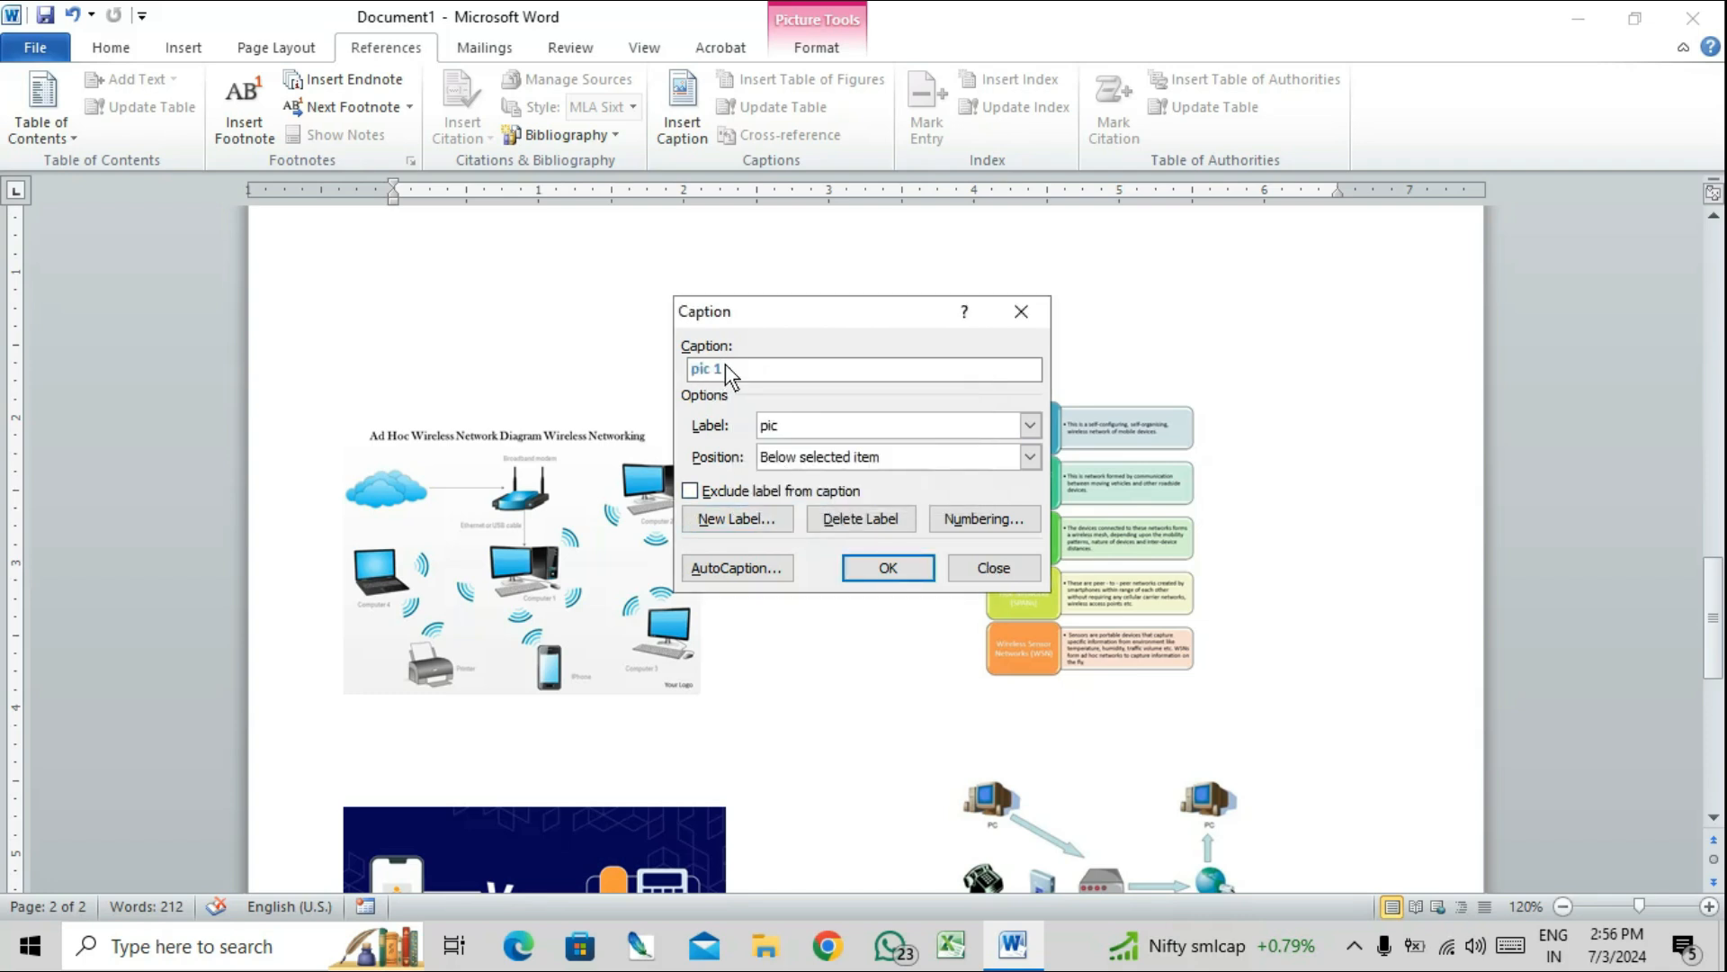
- Set the caption numbering format to a, b, c and insert the caption below the wireless network diagram
left_click(957, 522)
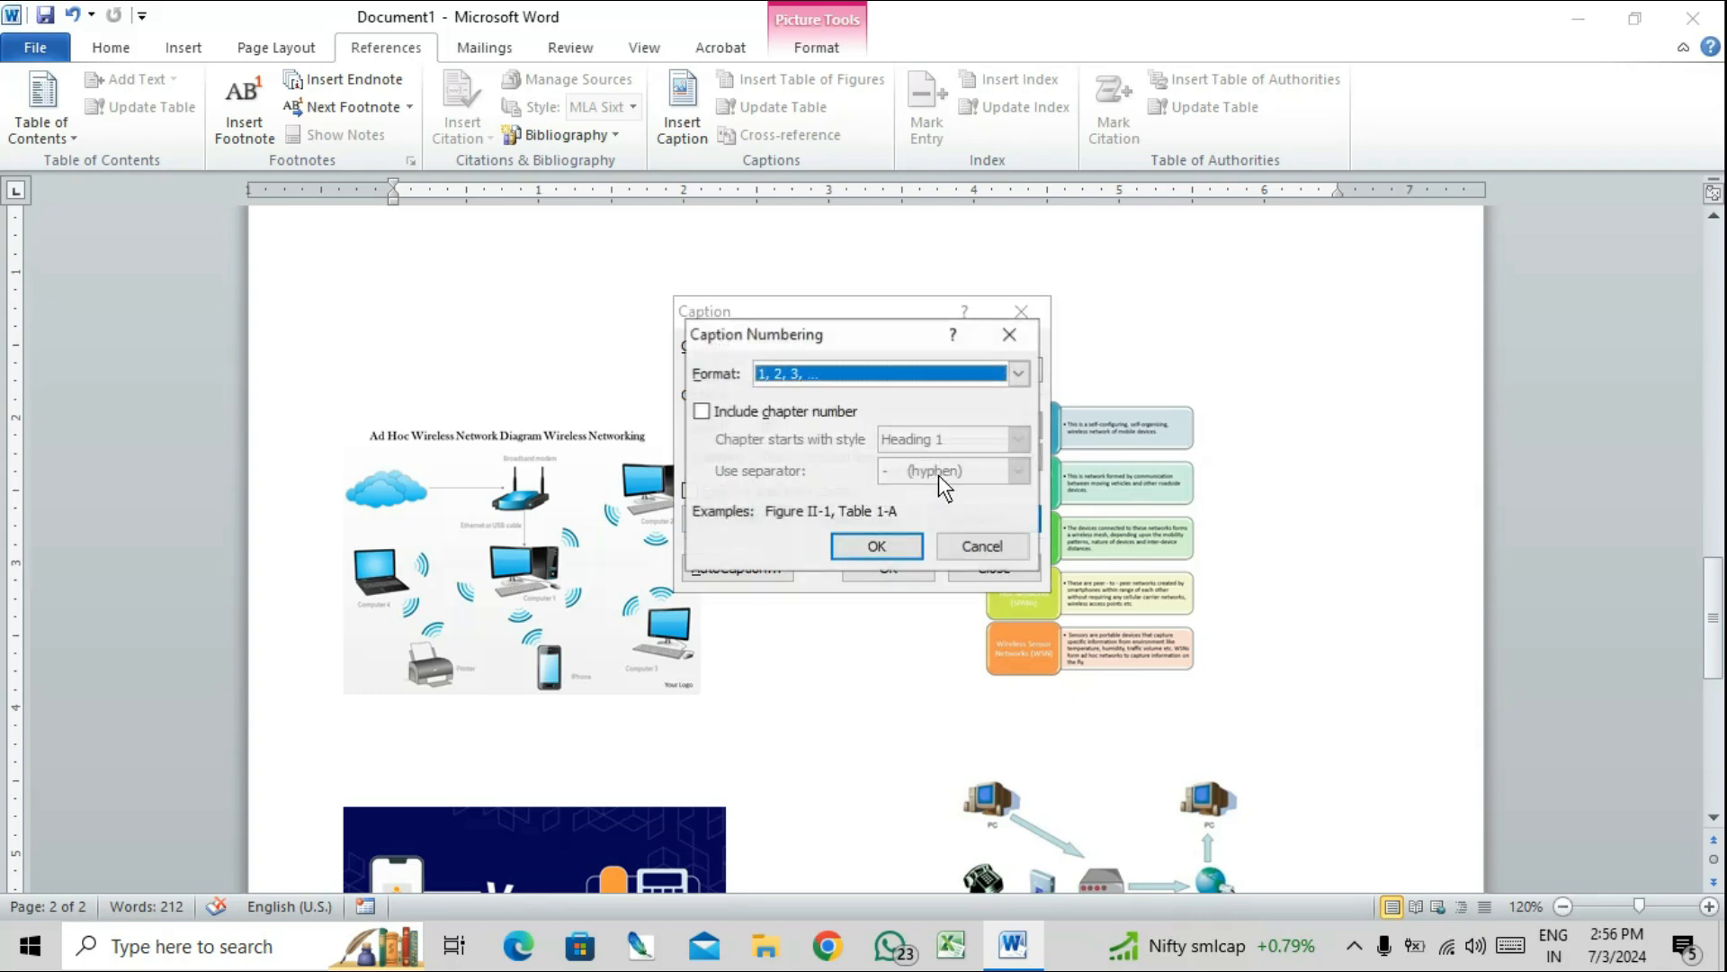
left_click(869, 375)
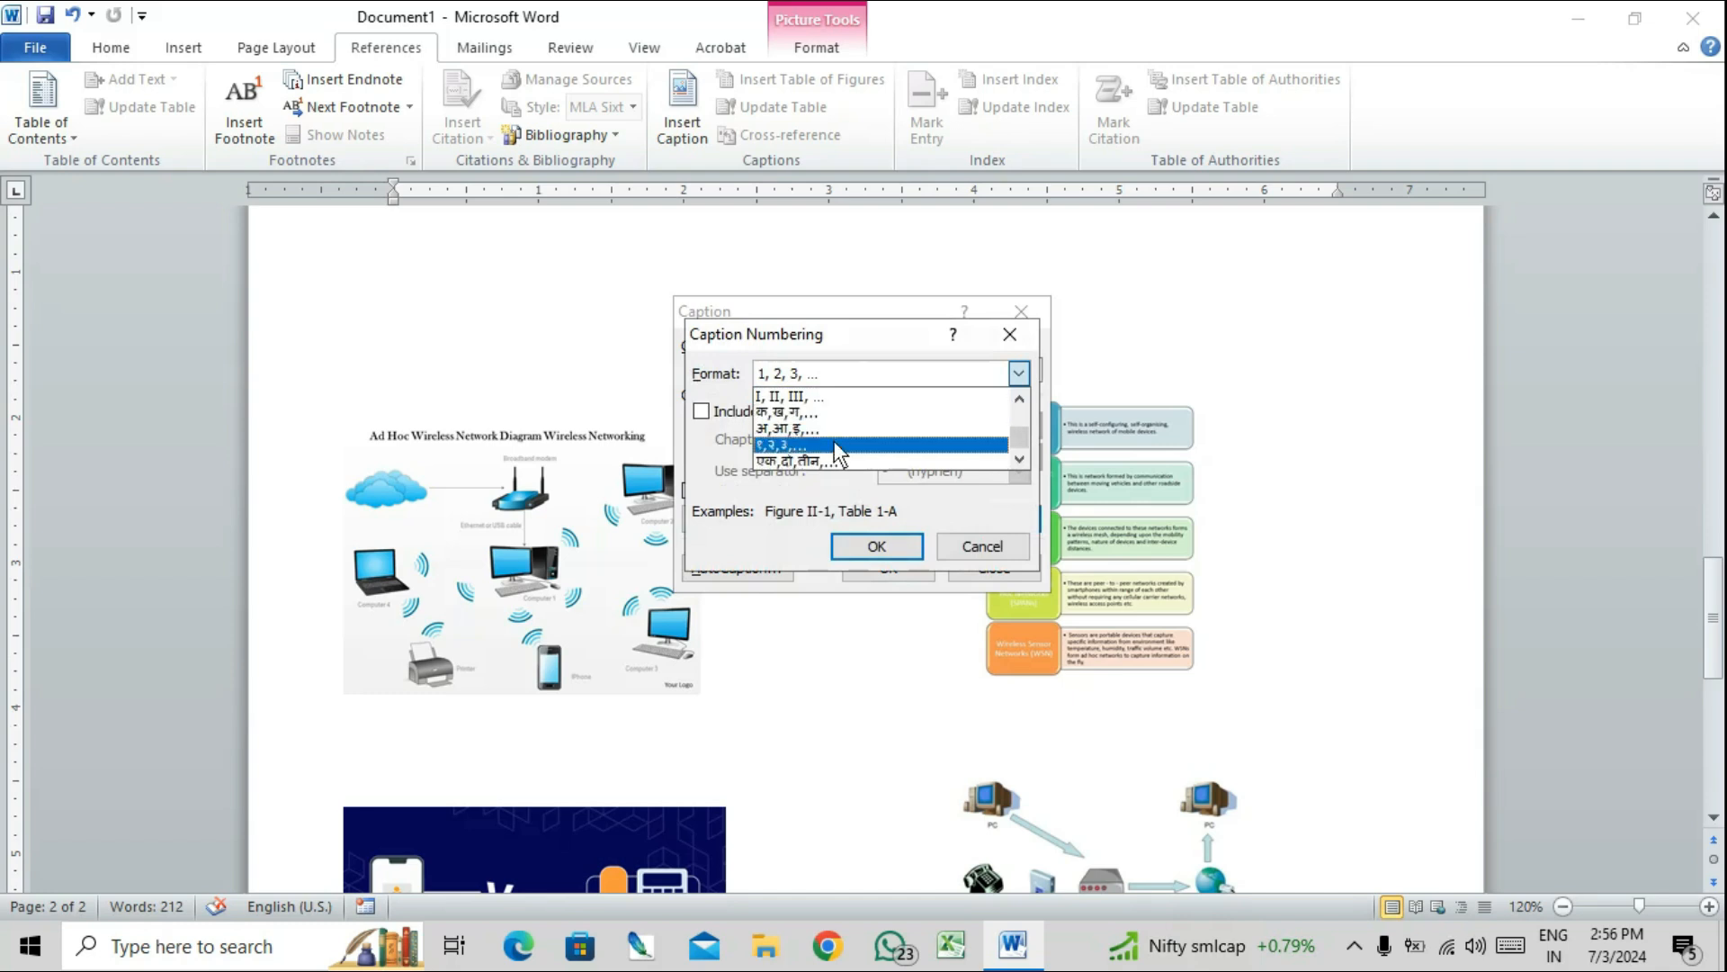
left_click(810, 412)
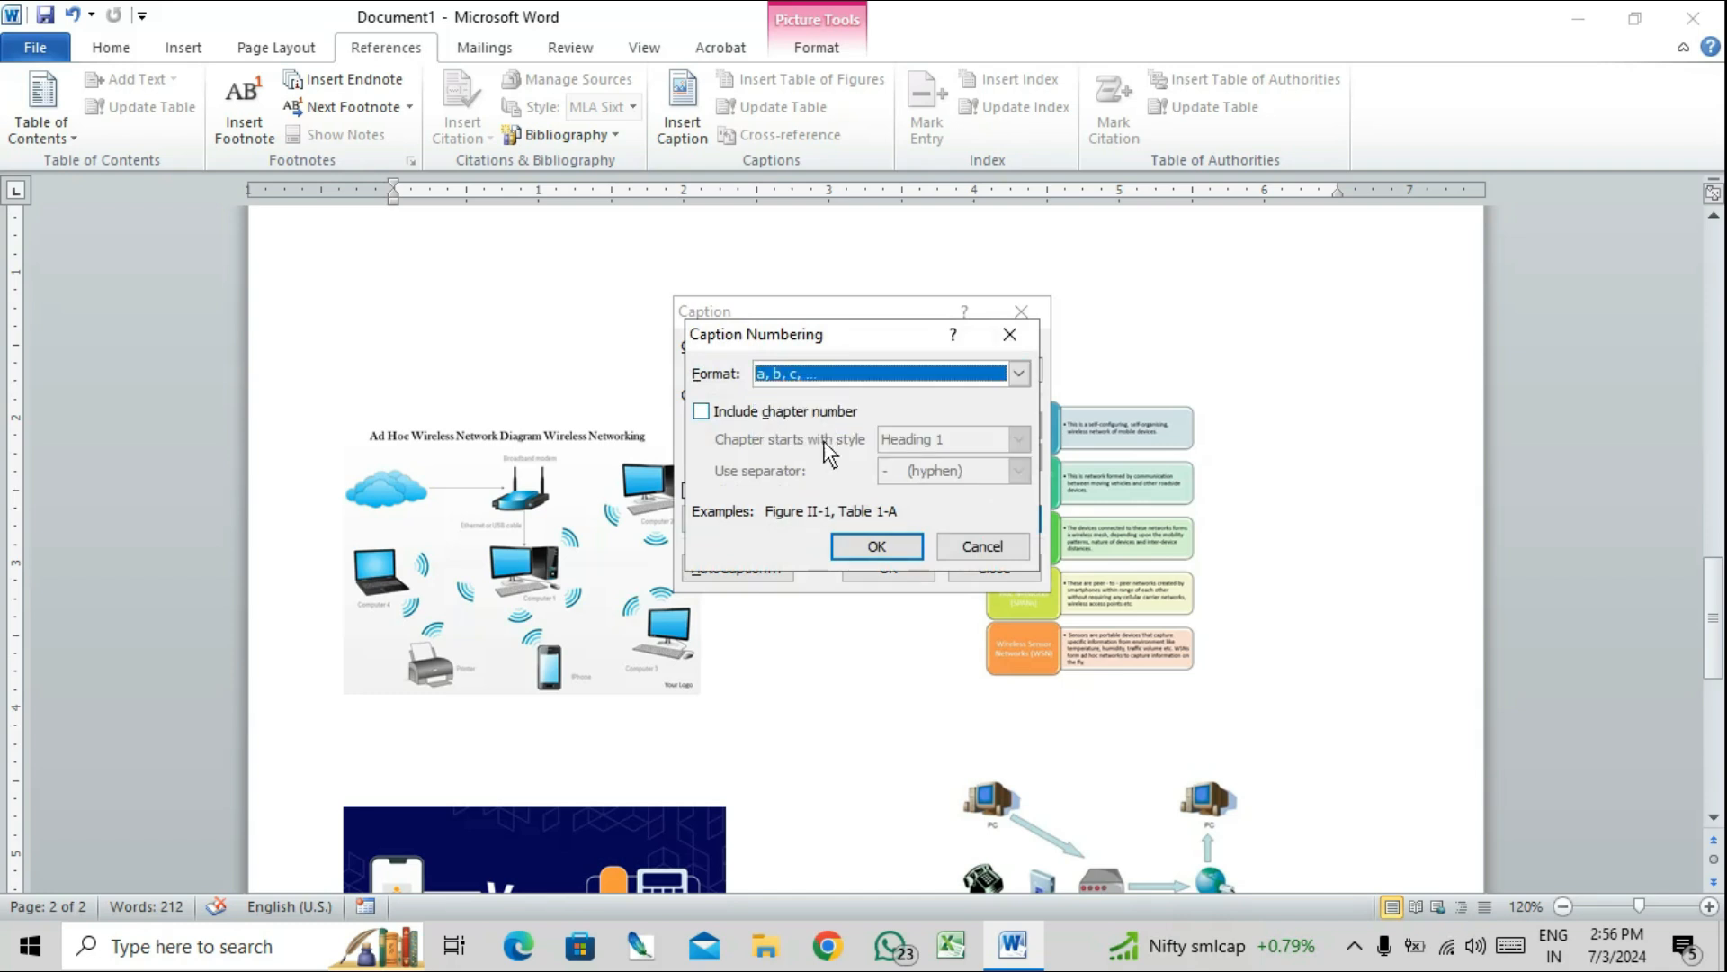
left_click(856, 545)
left_click(879, 566)
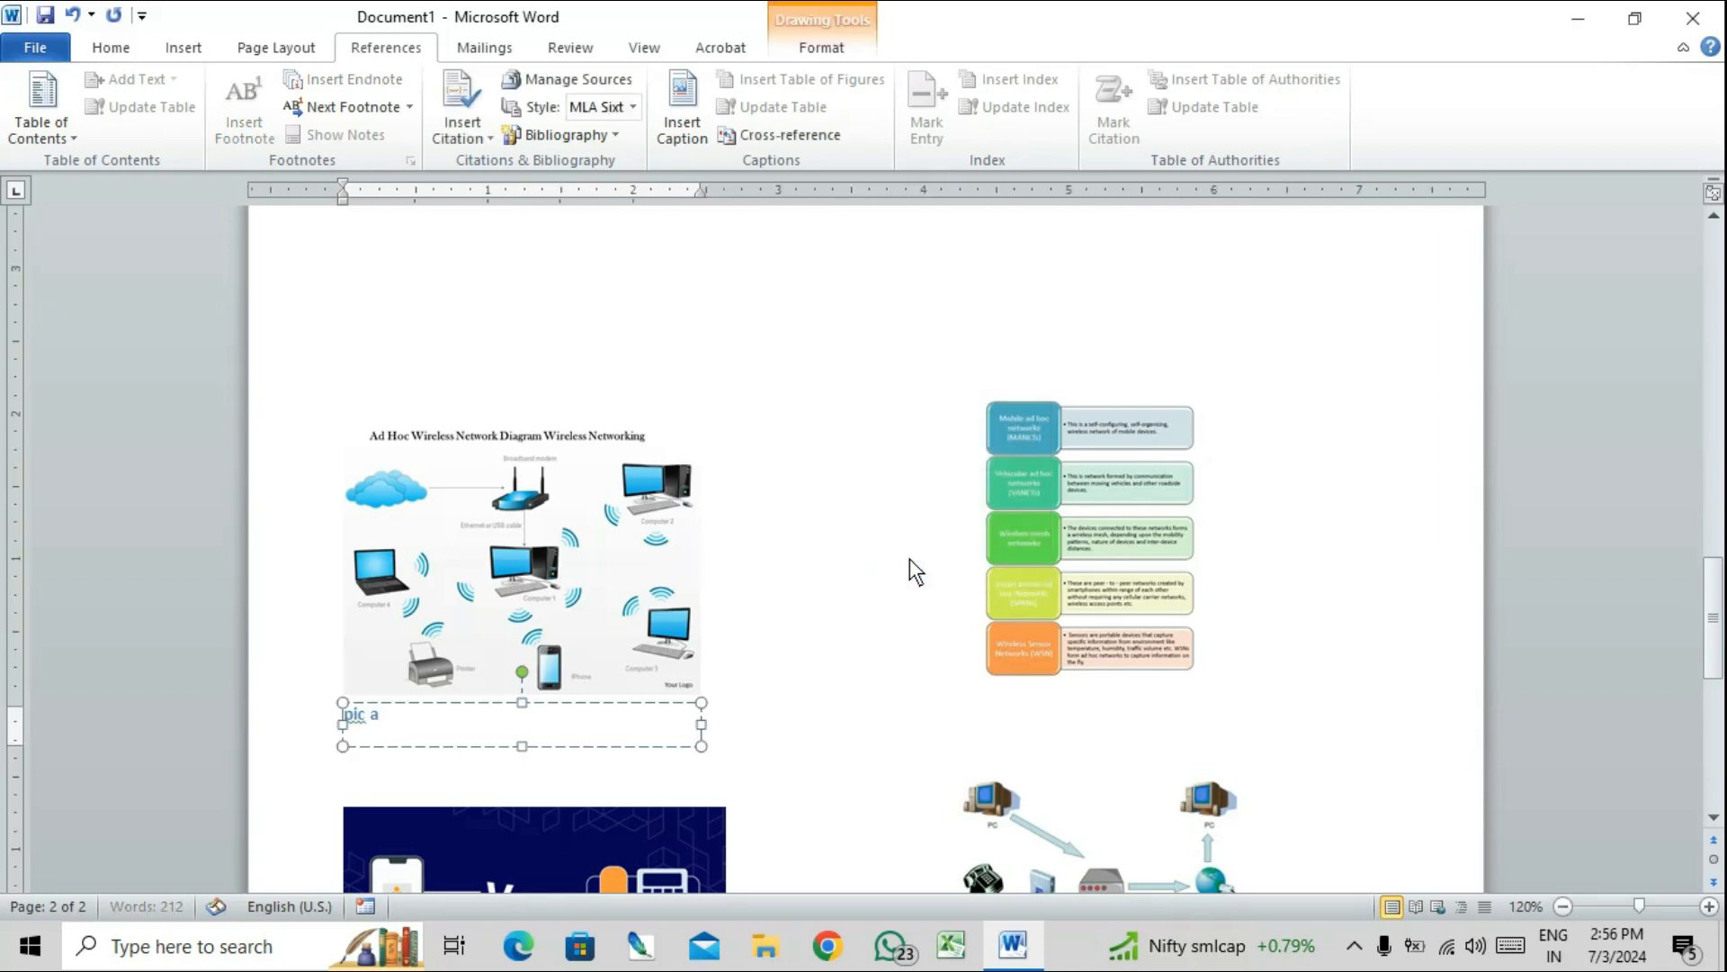
- Caption the coloured network types chart, the soft phone versus desk phone picture and the VoIP diagram with the "pic" label, below each picture
left_click(1002, 549)
left_click(680, 127)
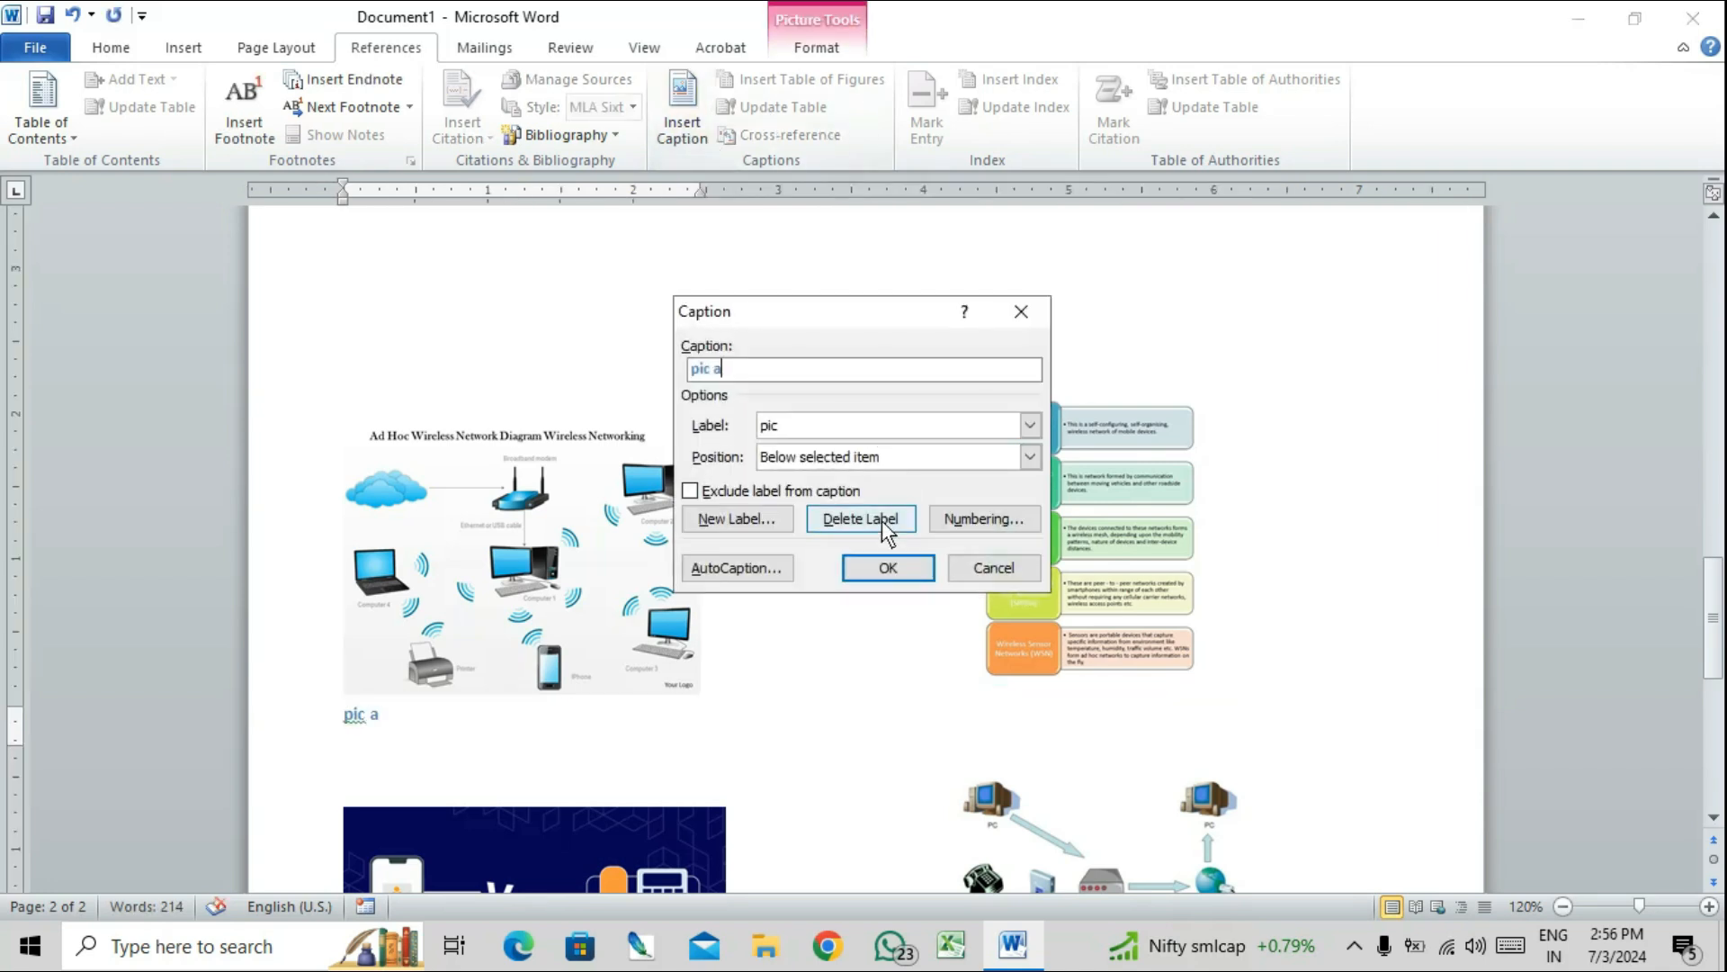
left_click(902, 574)
scroll(729, 617, "down", 4)
left_click(724, 575)
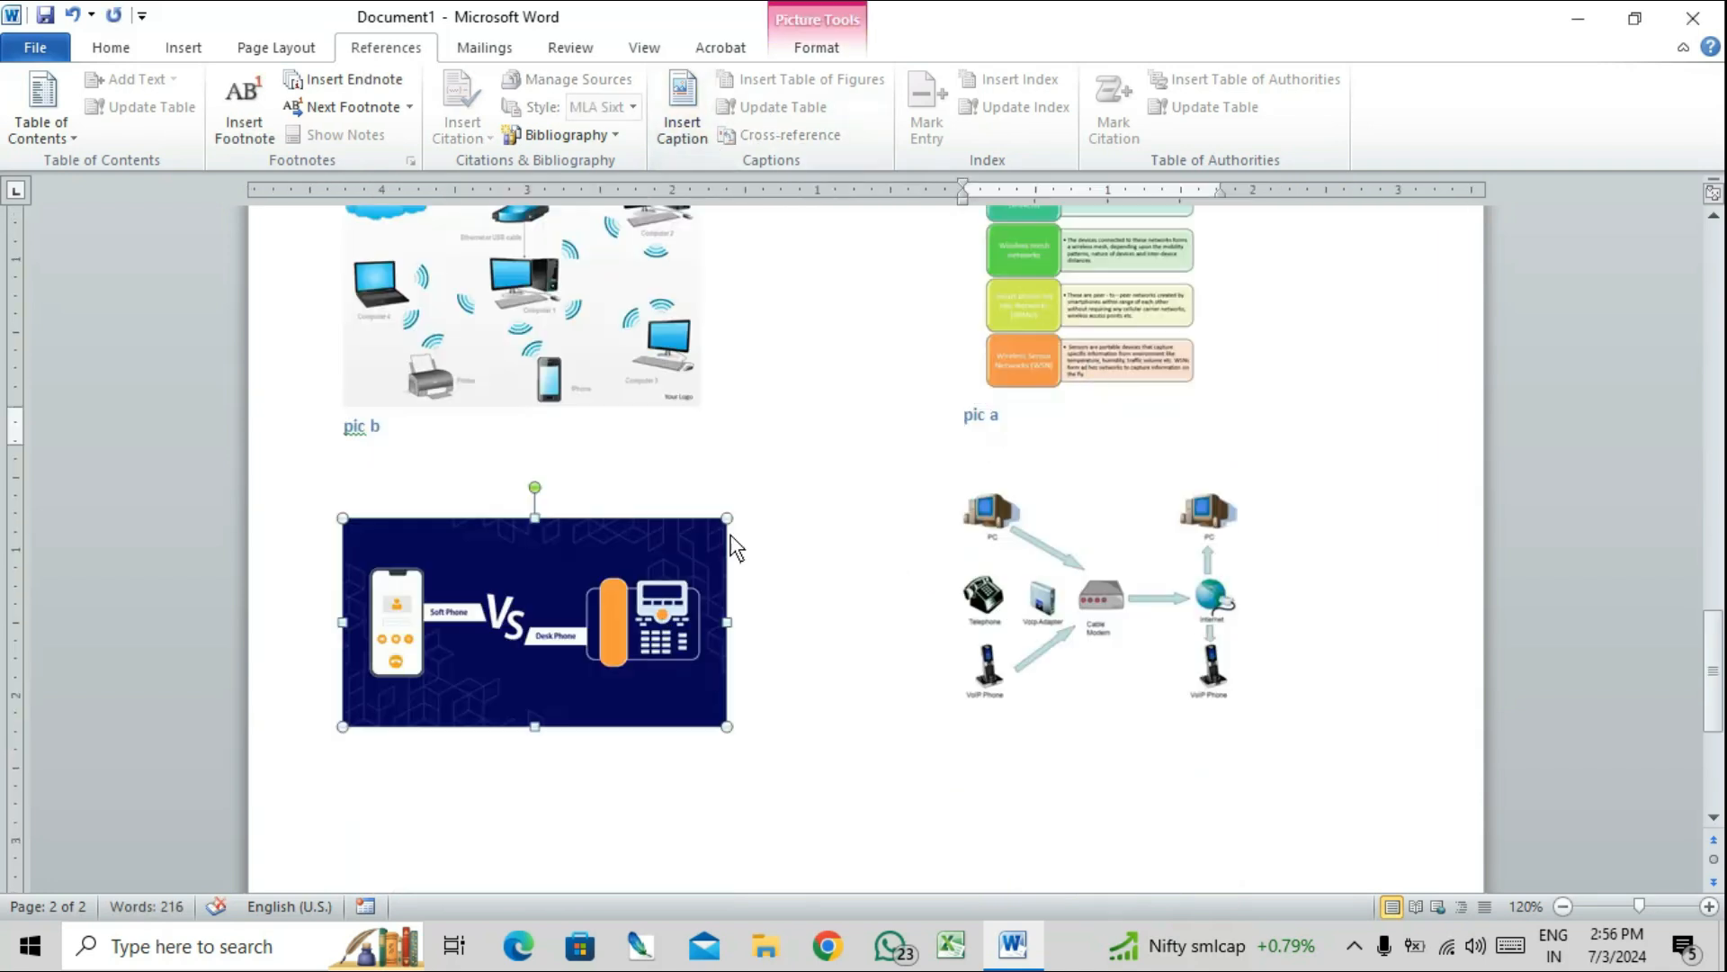
left_click(693, 128)
left_click(868, 565)
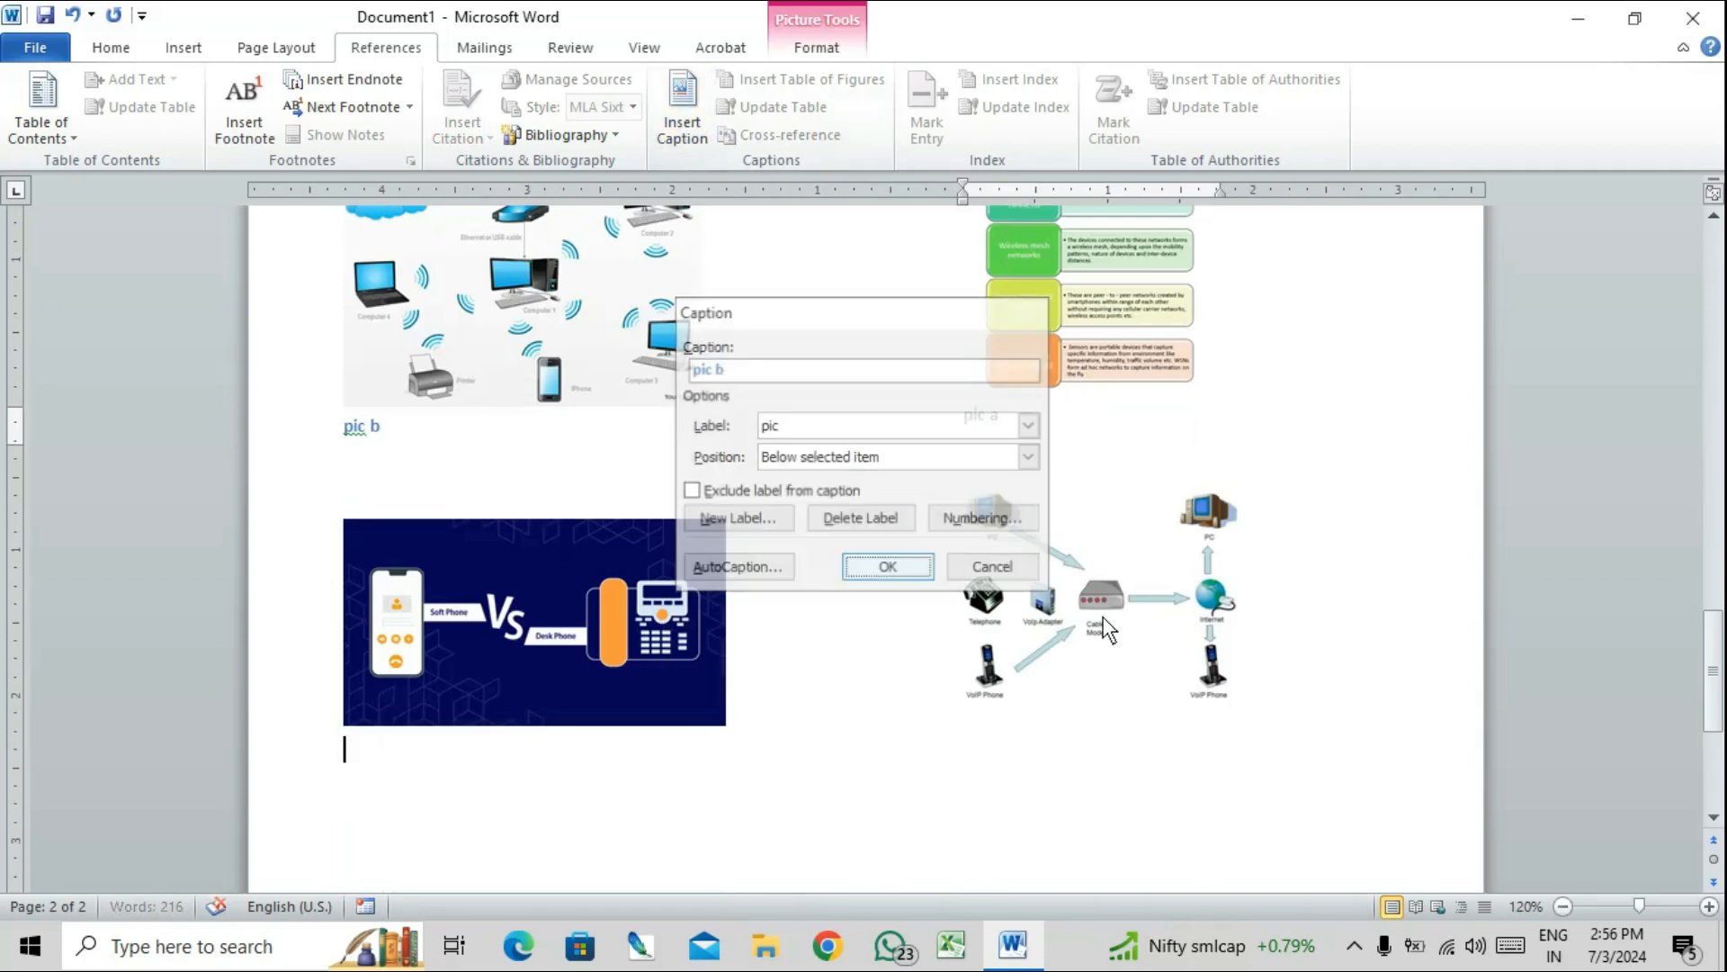
left_click(1092, 540)
left_click(693, 127)
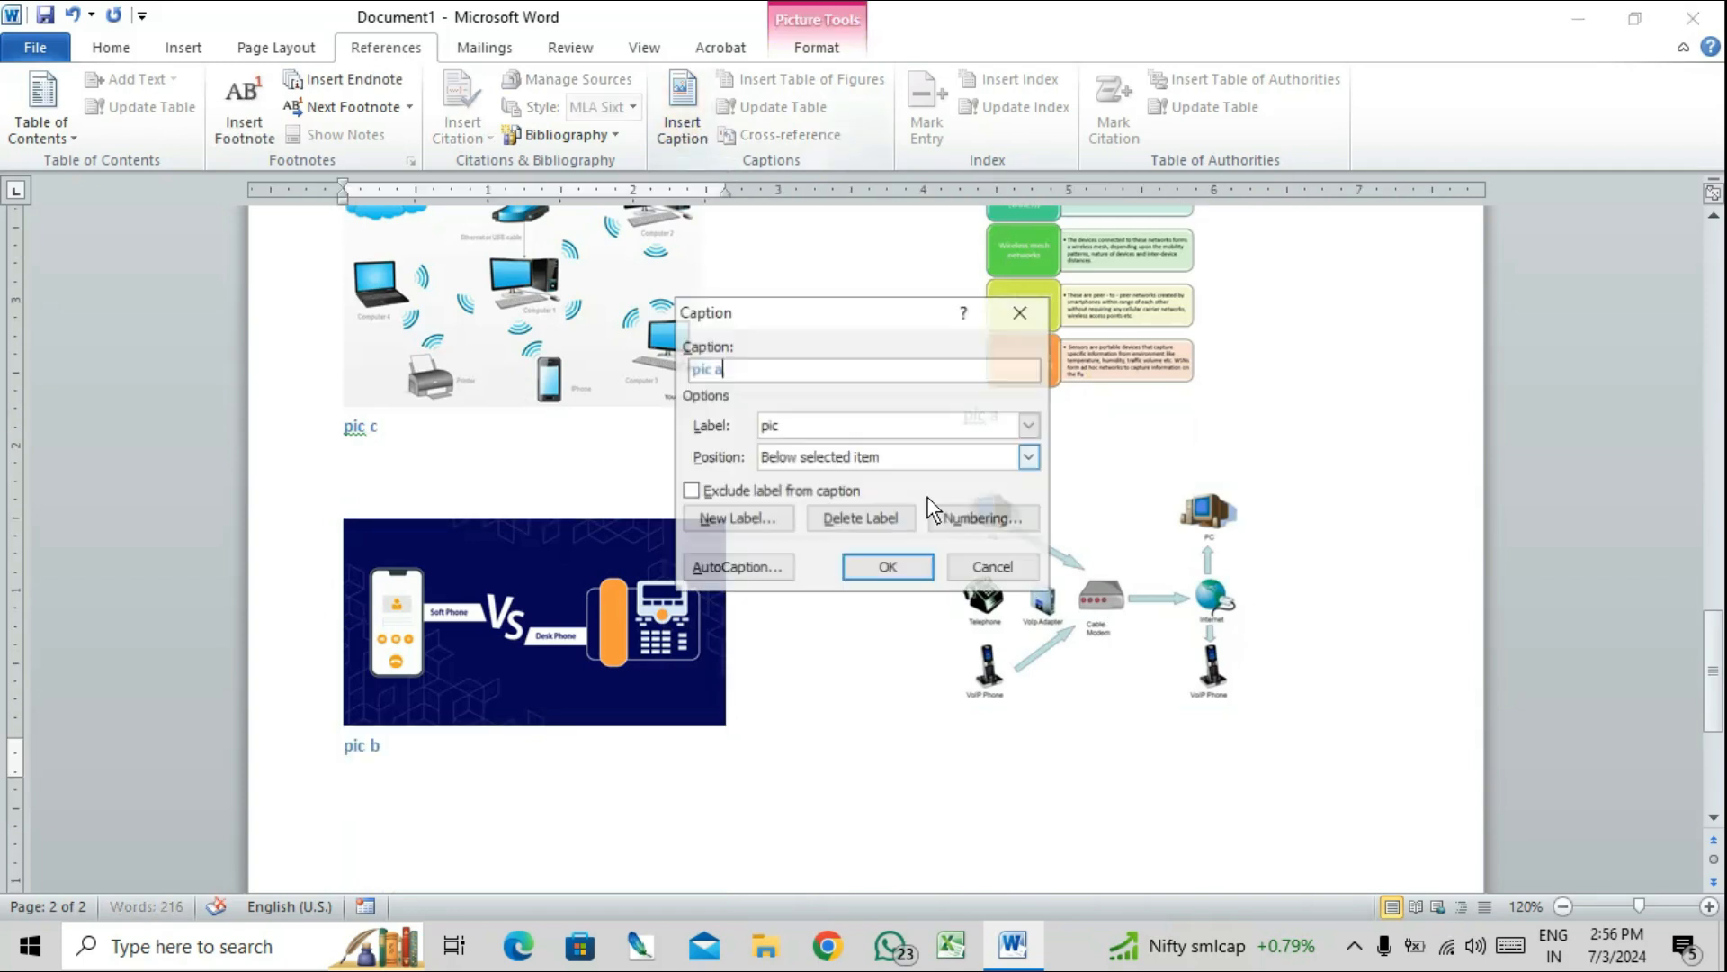
left_click(910, 567)
- Insert a table of figures for the "pic" captions on the empty line above the pictures on the second page
scroll(864, 540, "up", 5)
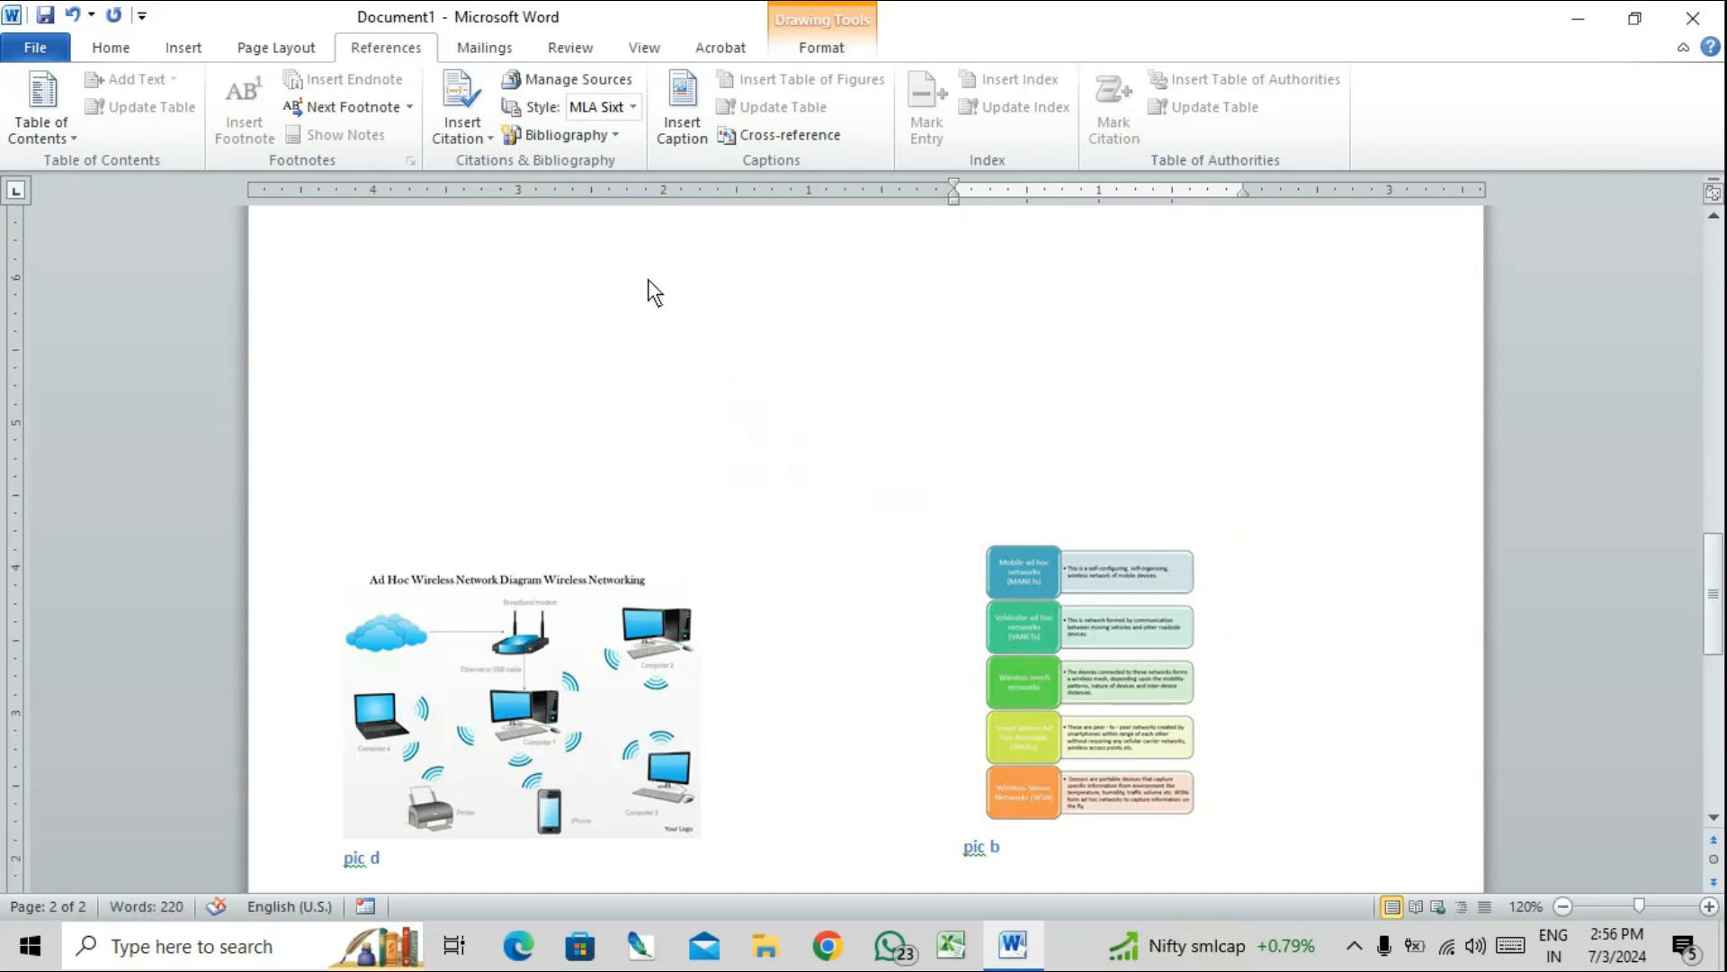
left_click(644, 297)
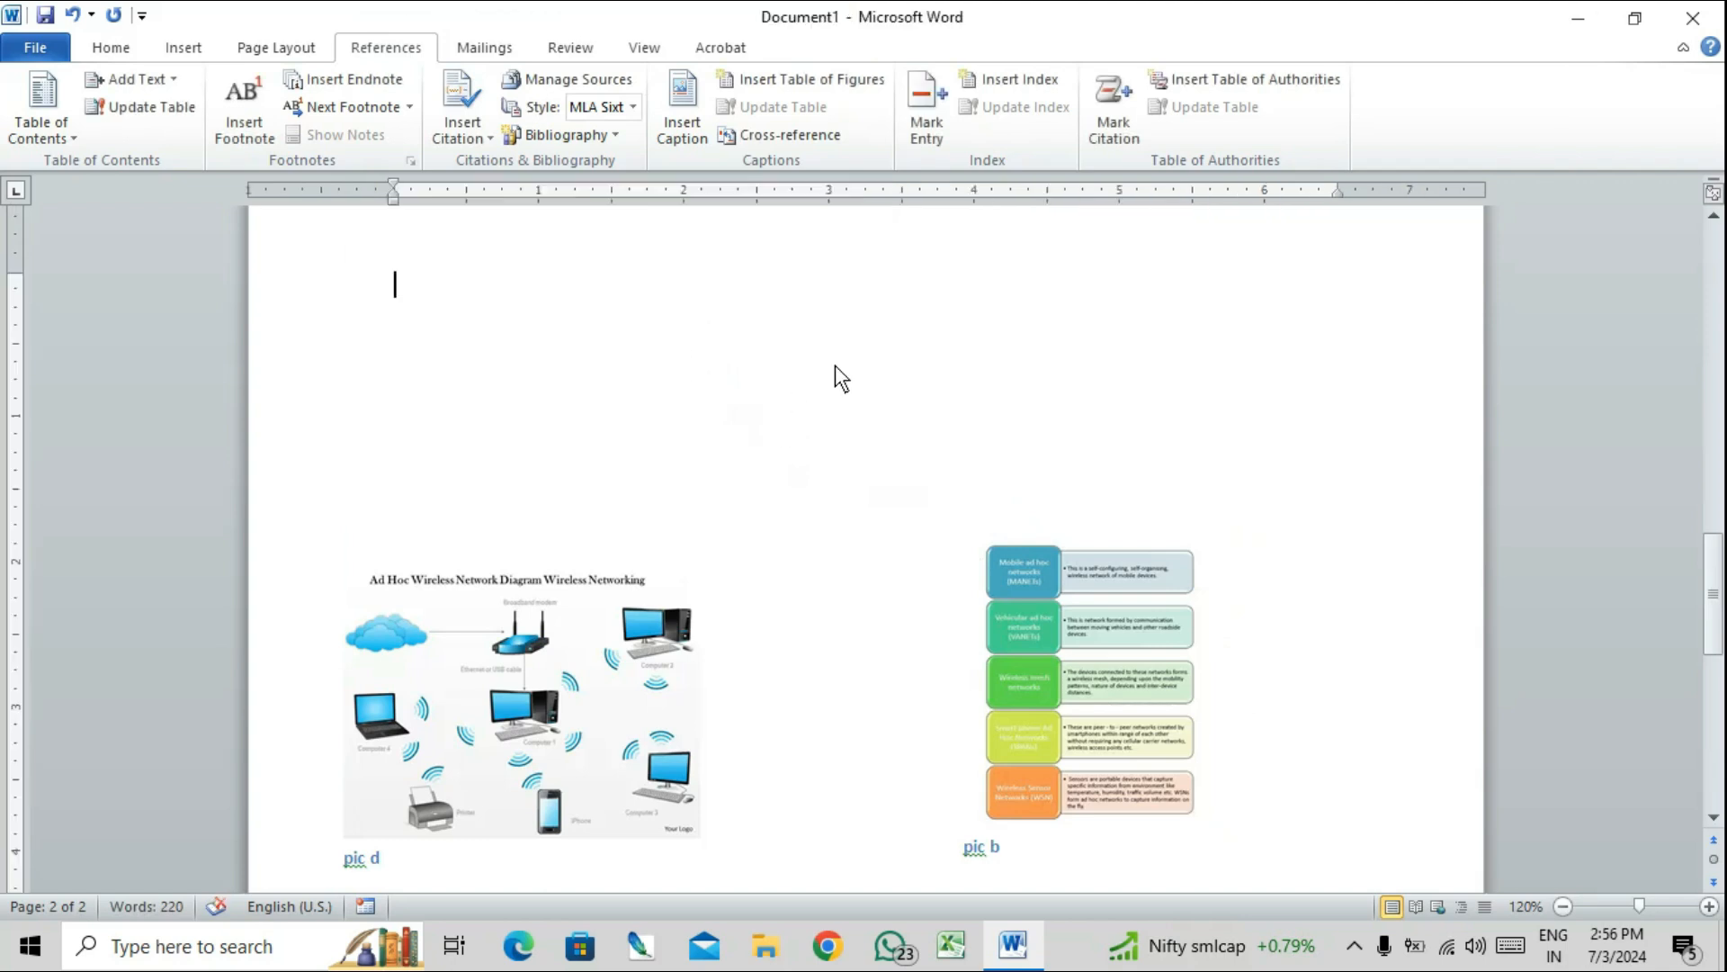
left_click(797, 79)
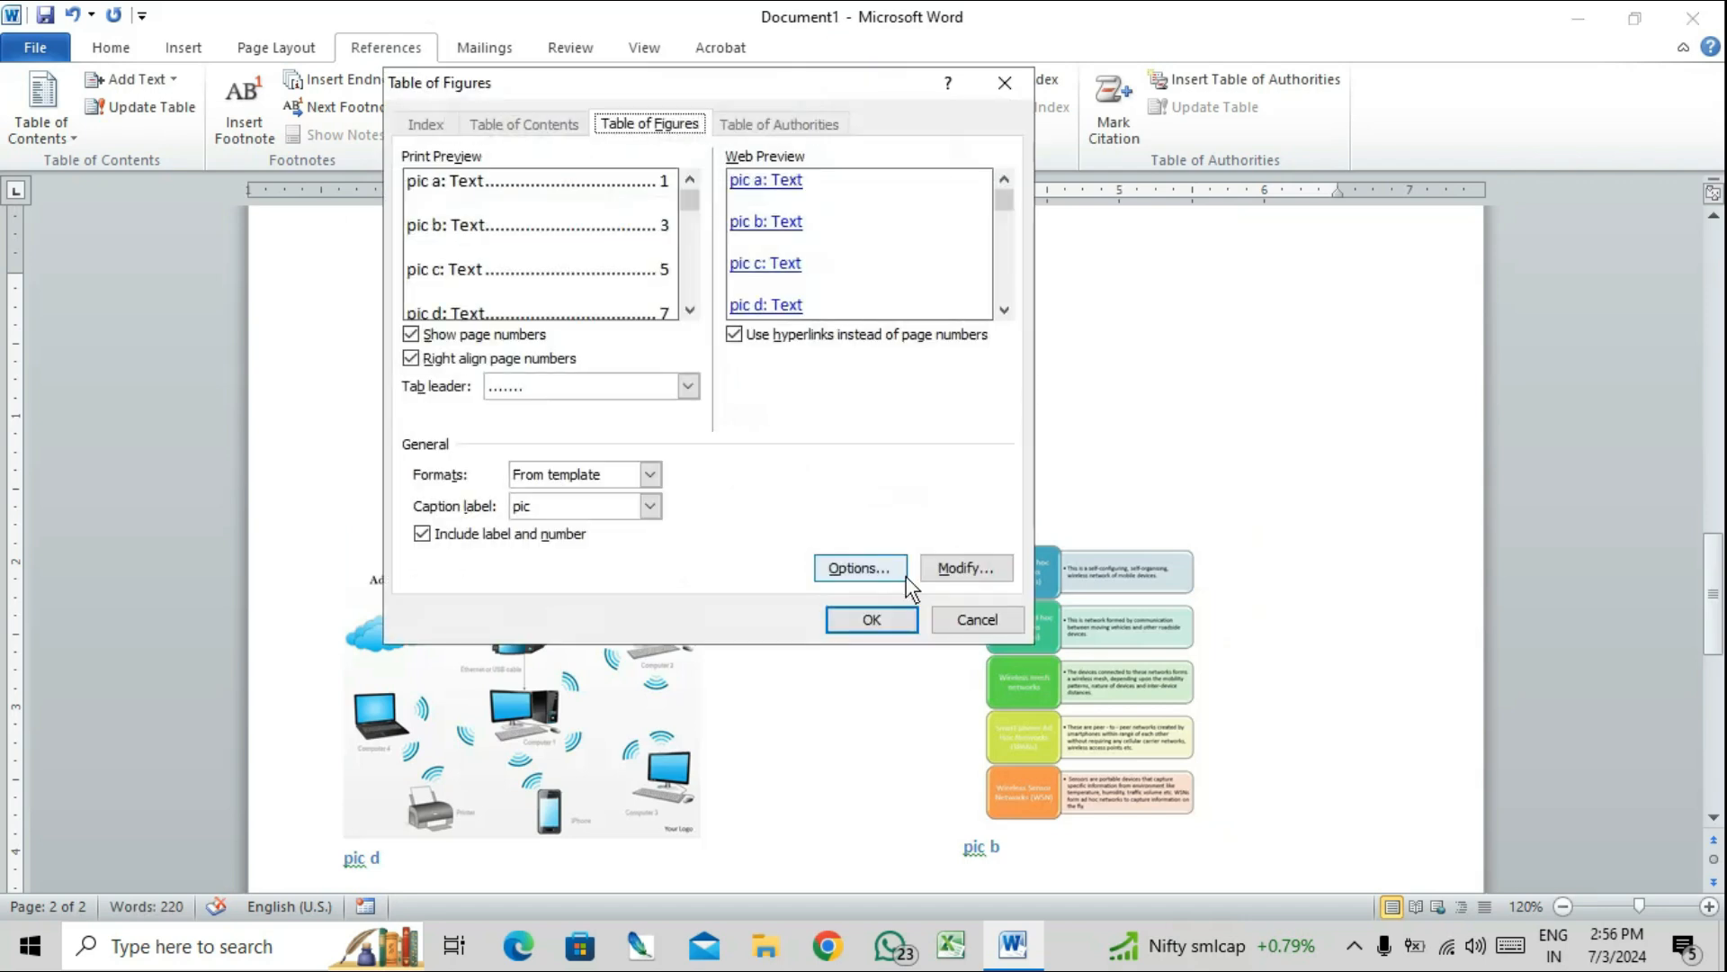
left_click(889, 616)
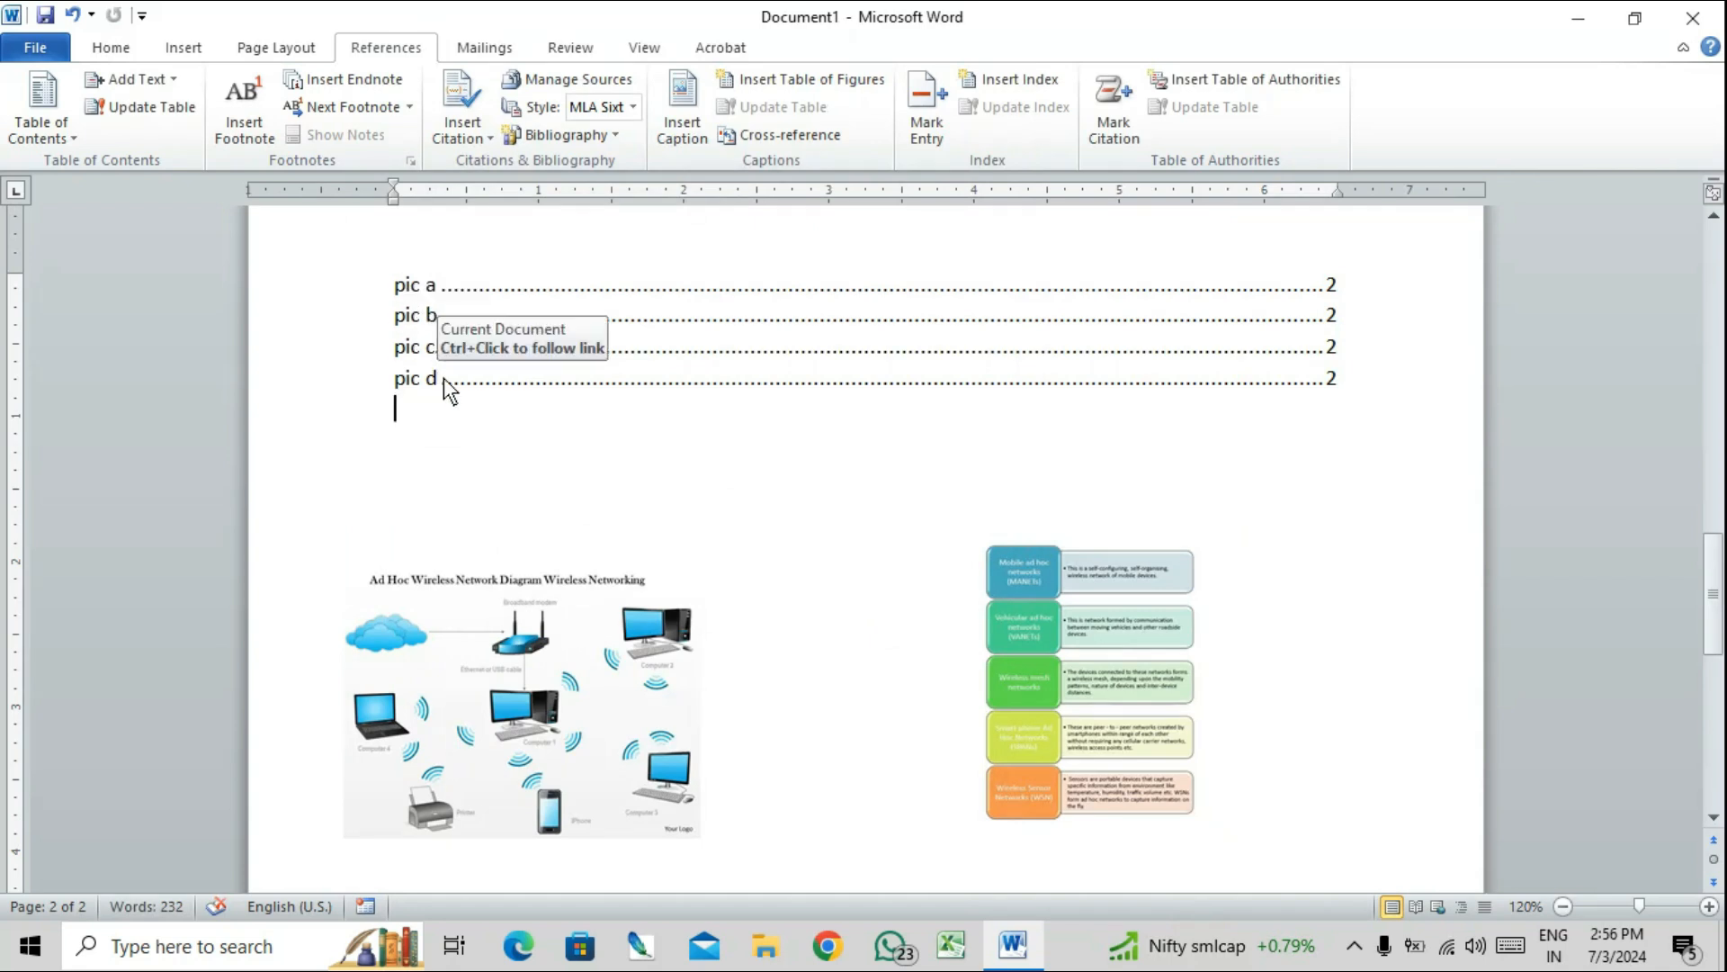
- Follow the pic a, pic b and pic d entries in the table of figures to check their links to the captions
left_click(406, 280, "ctrl")
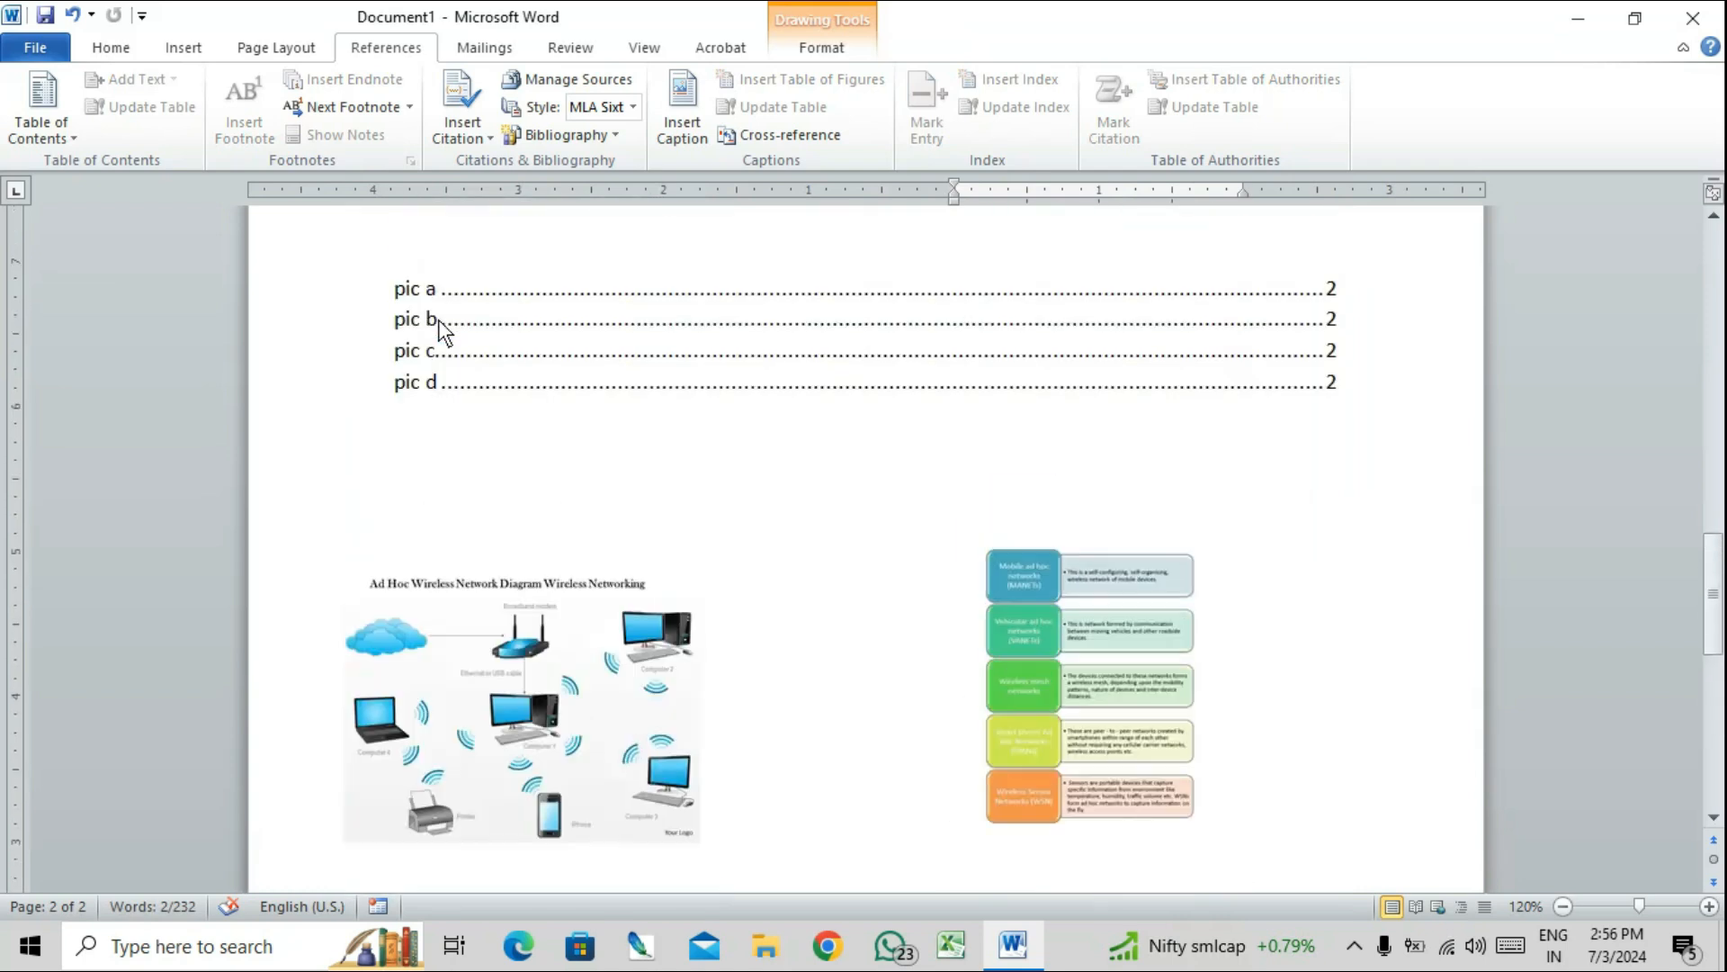
left_click(419, 329, "ctrl")
scroll(603, 488, "up", 7)
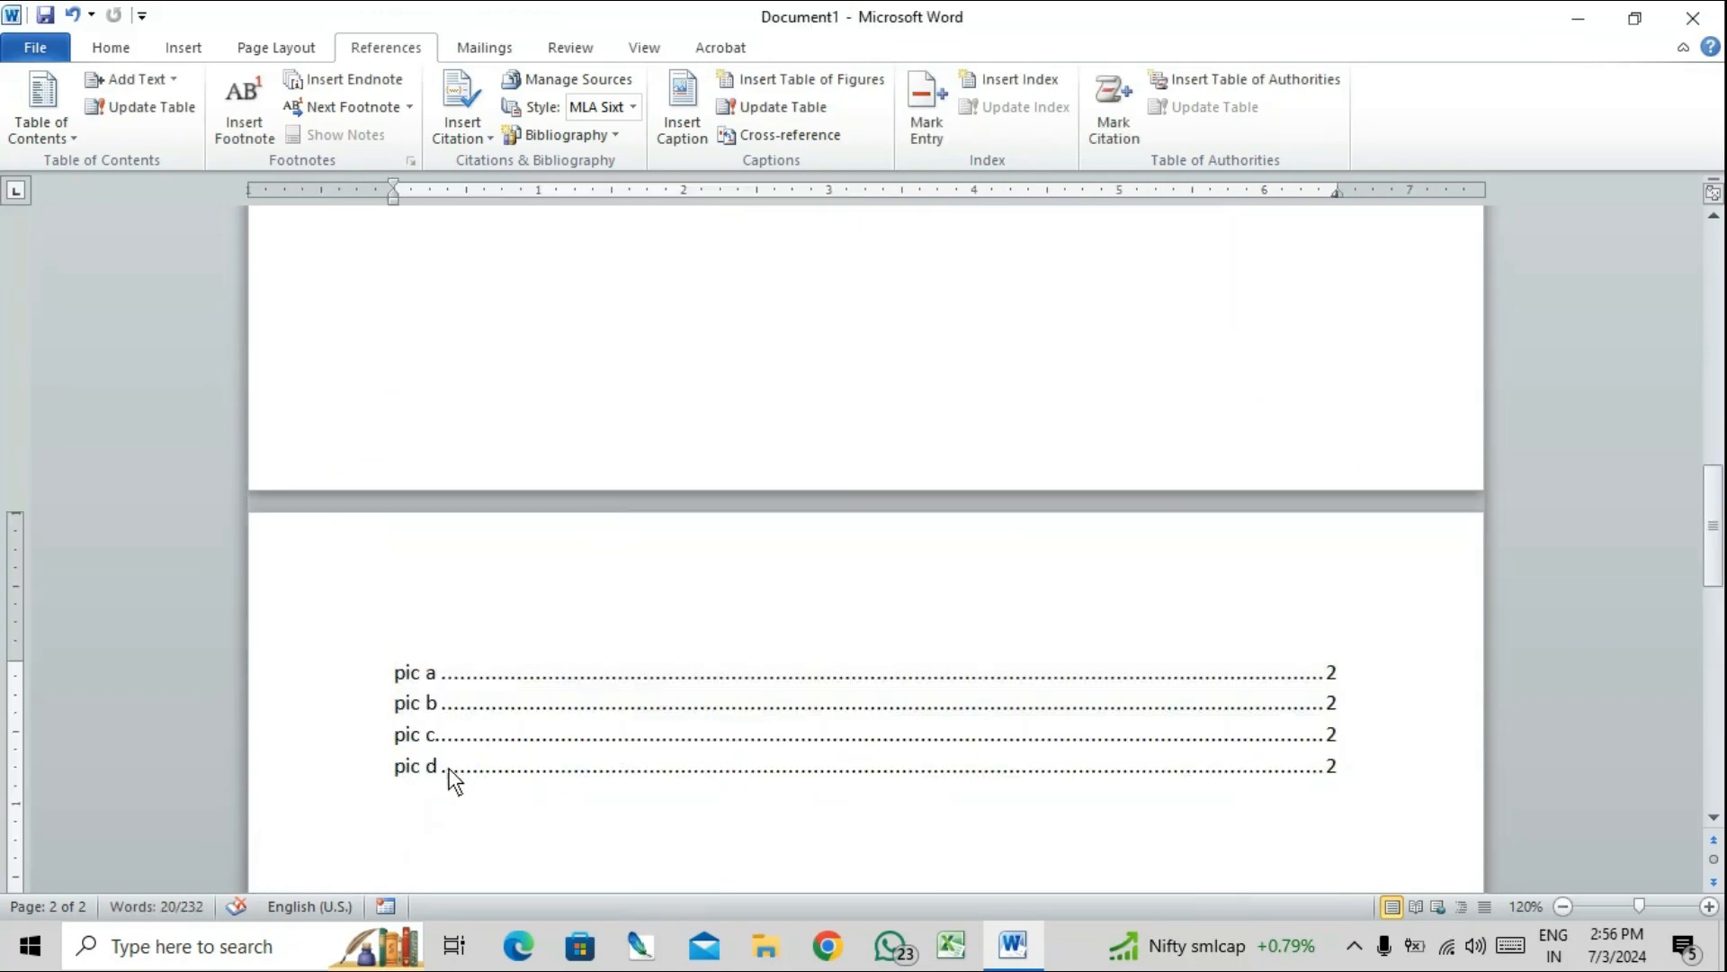
left_click(449, 772, "ctrl")
left_click(597, 775)
scroll(640, 618, "down", 3)
scroll(641, 617, "down", 5)
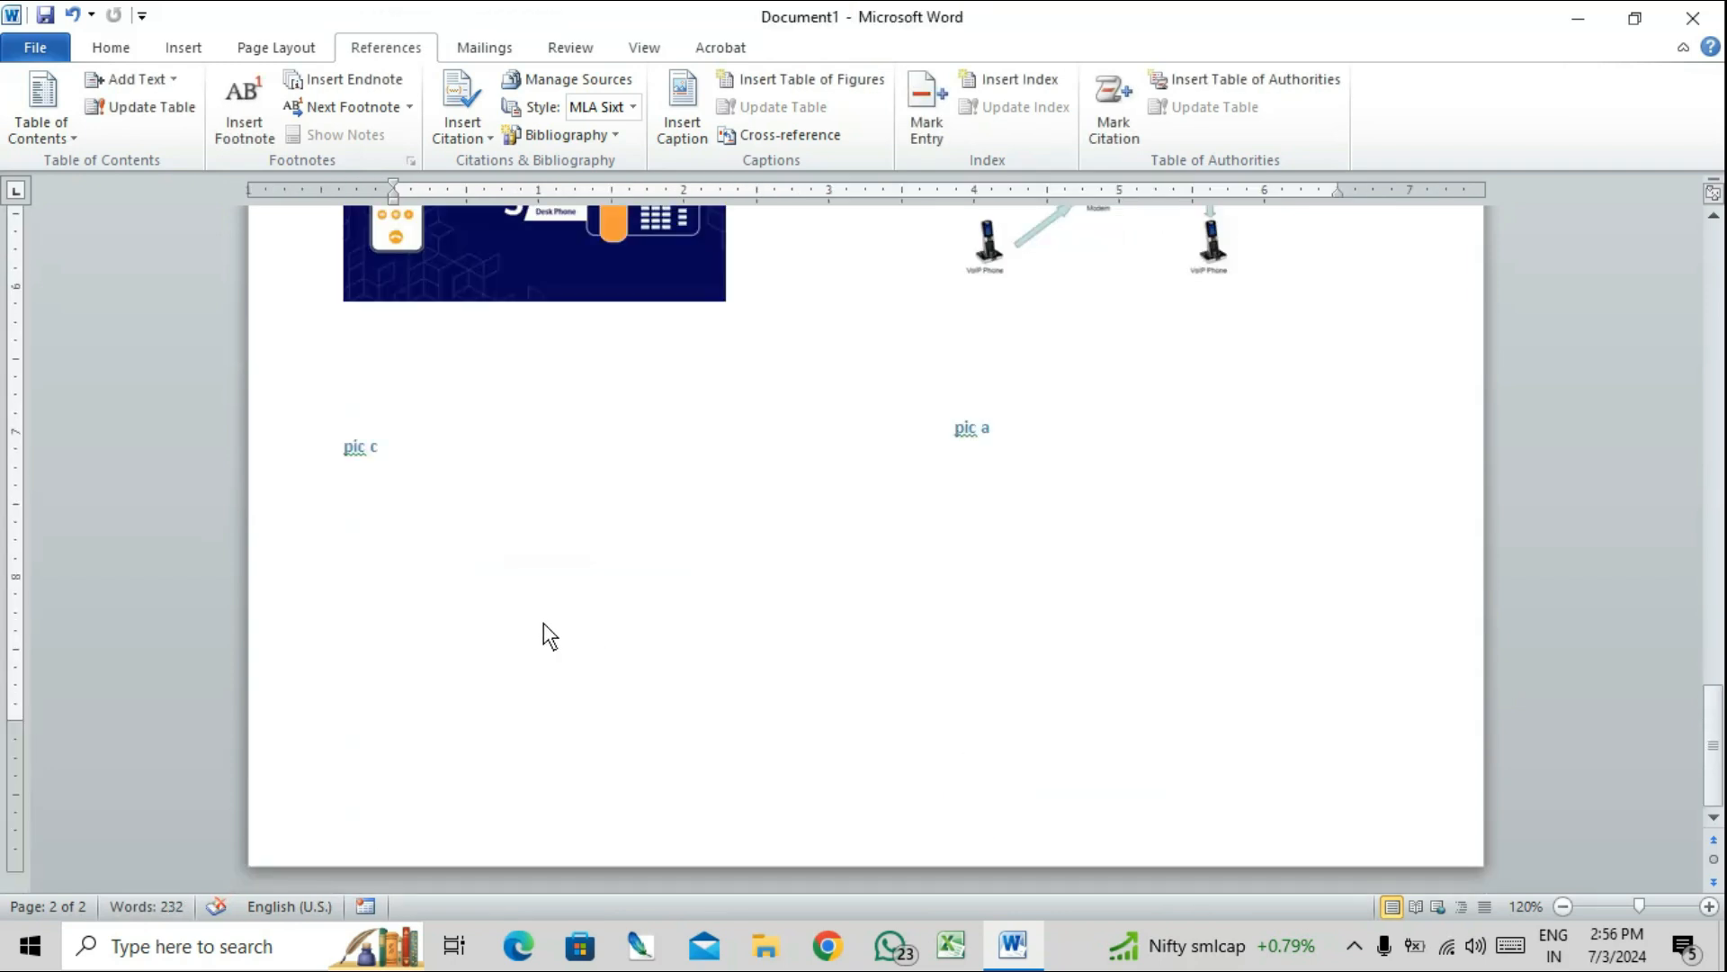
- Undo the last change and insert a page break below the captioned pictures to start a third page
key("ctrl+z")
scroll(671, 682, "down", 5)
double_click(535, 587)
key("ctrl+Return")
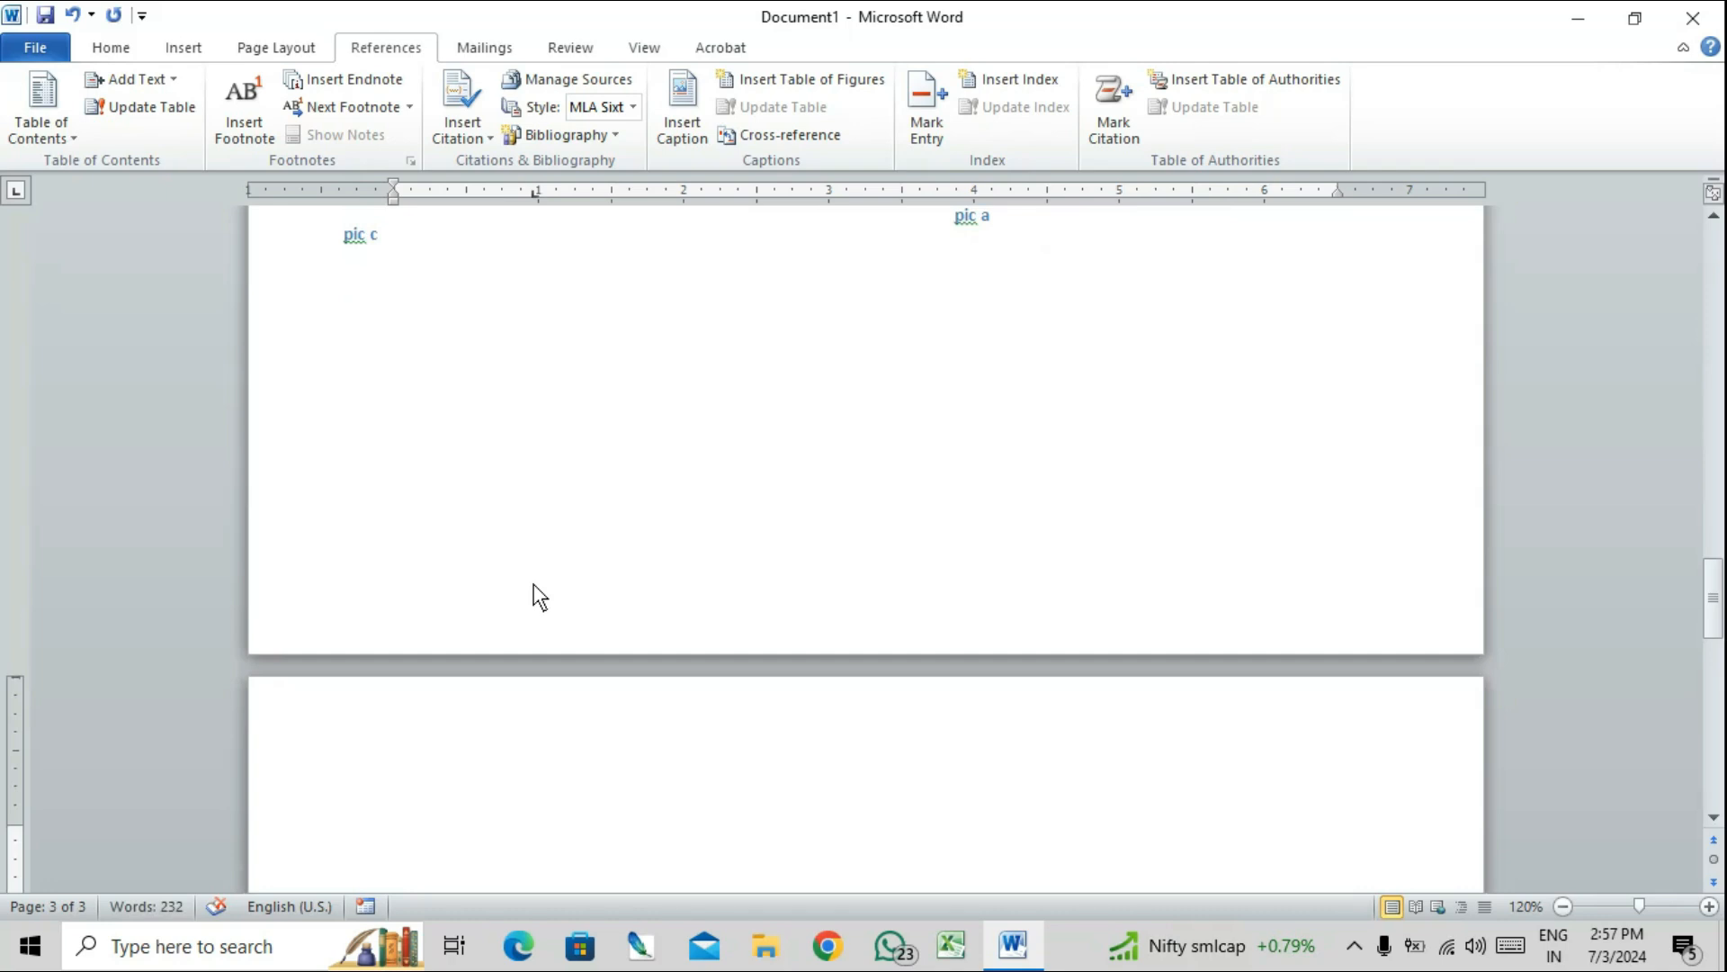
- Mark the phrase "On the Insert tab" in the Home tab paragraph as an index entry for the current page
scroll(540, 596, "up", 20)
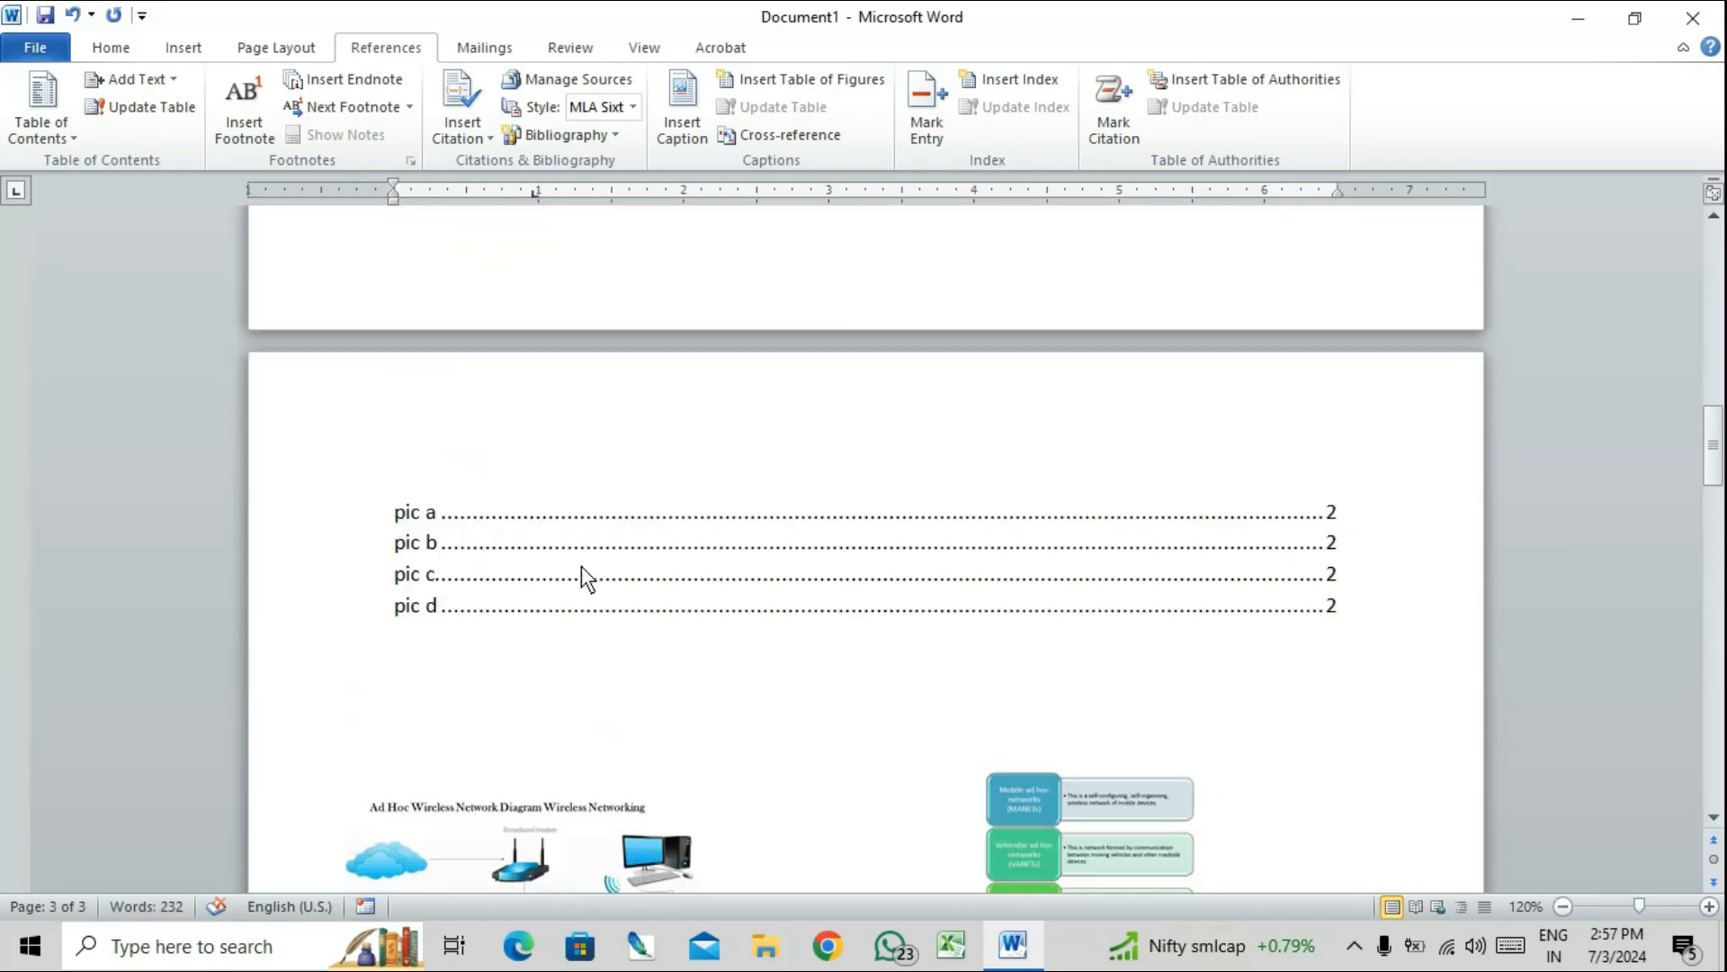
scroll(763, 473, "up", 5)
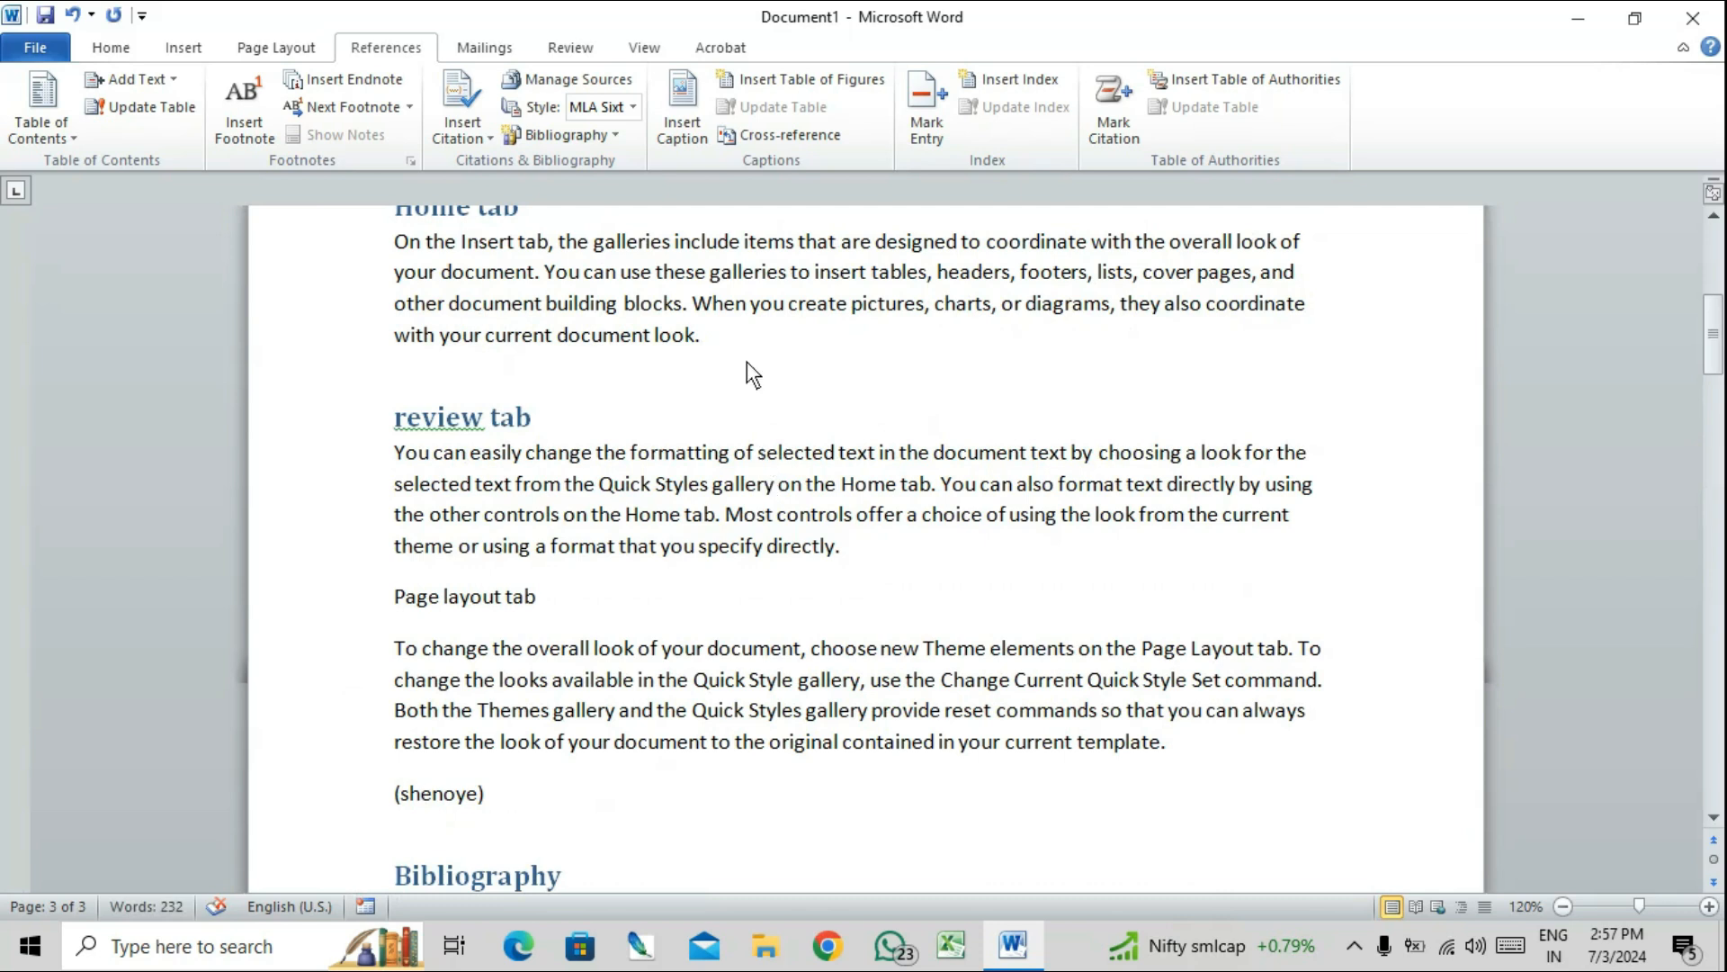
mouse_move(805, 243)
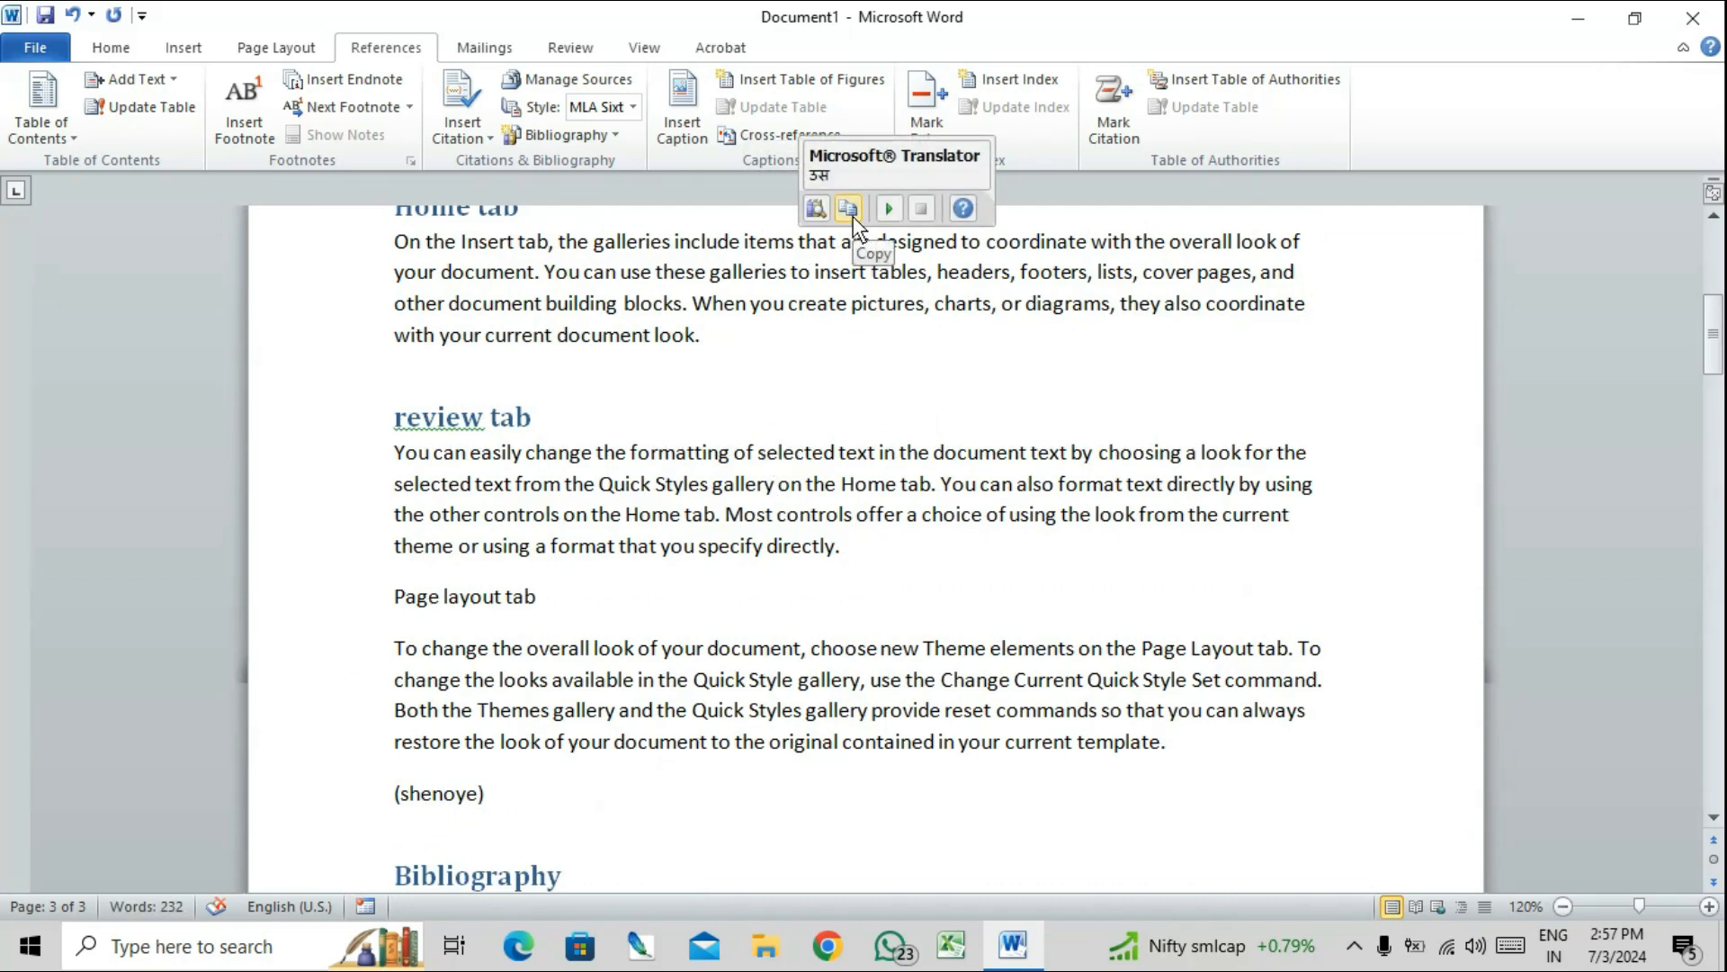
scroll(841, 364, "up", 2)
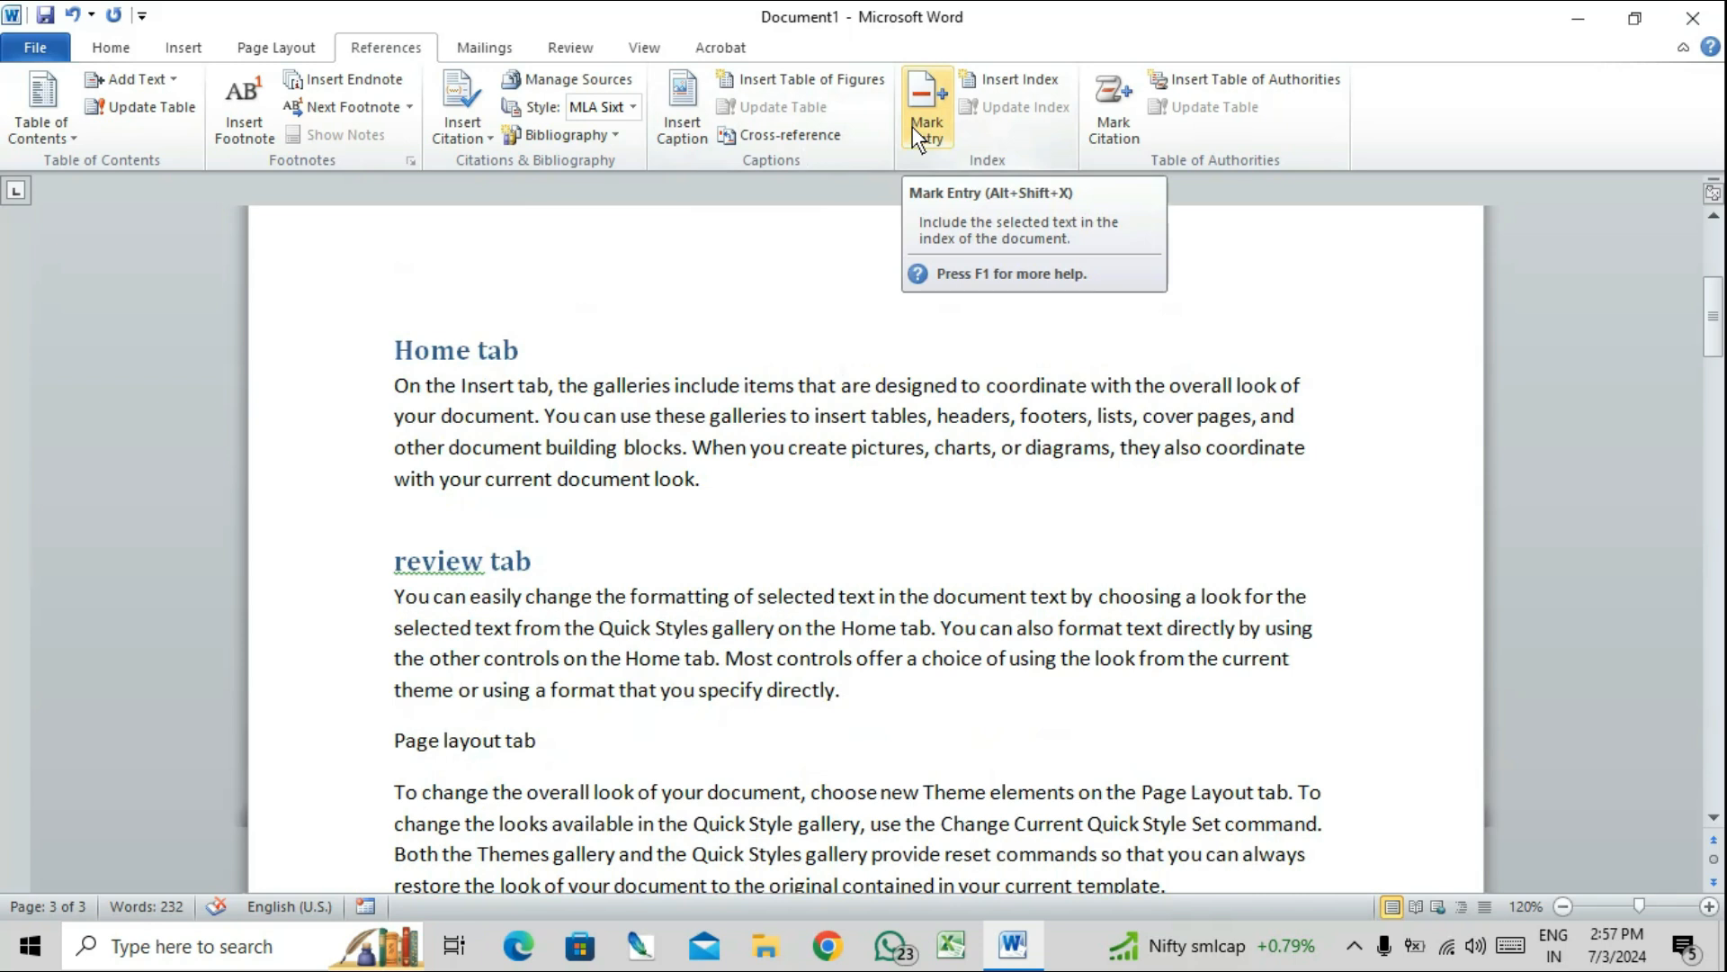
left_click_drag(396, 386, 552, 393)
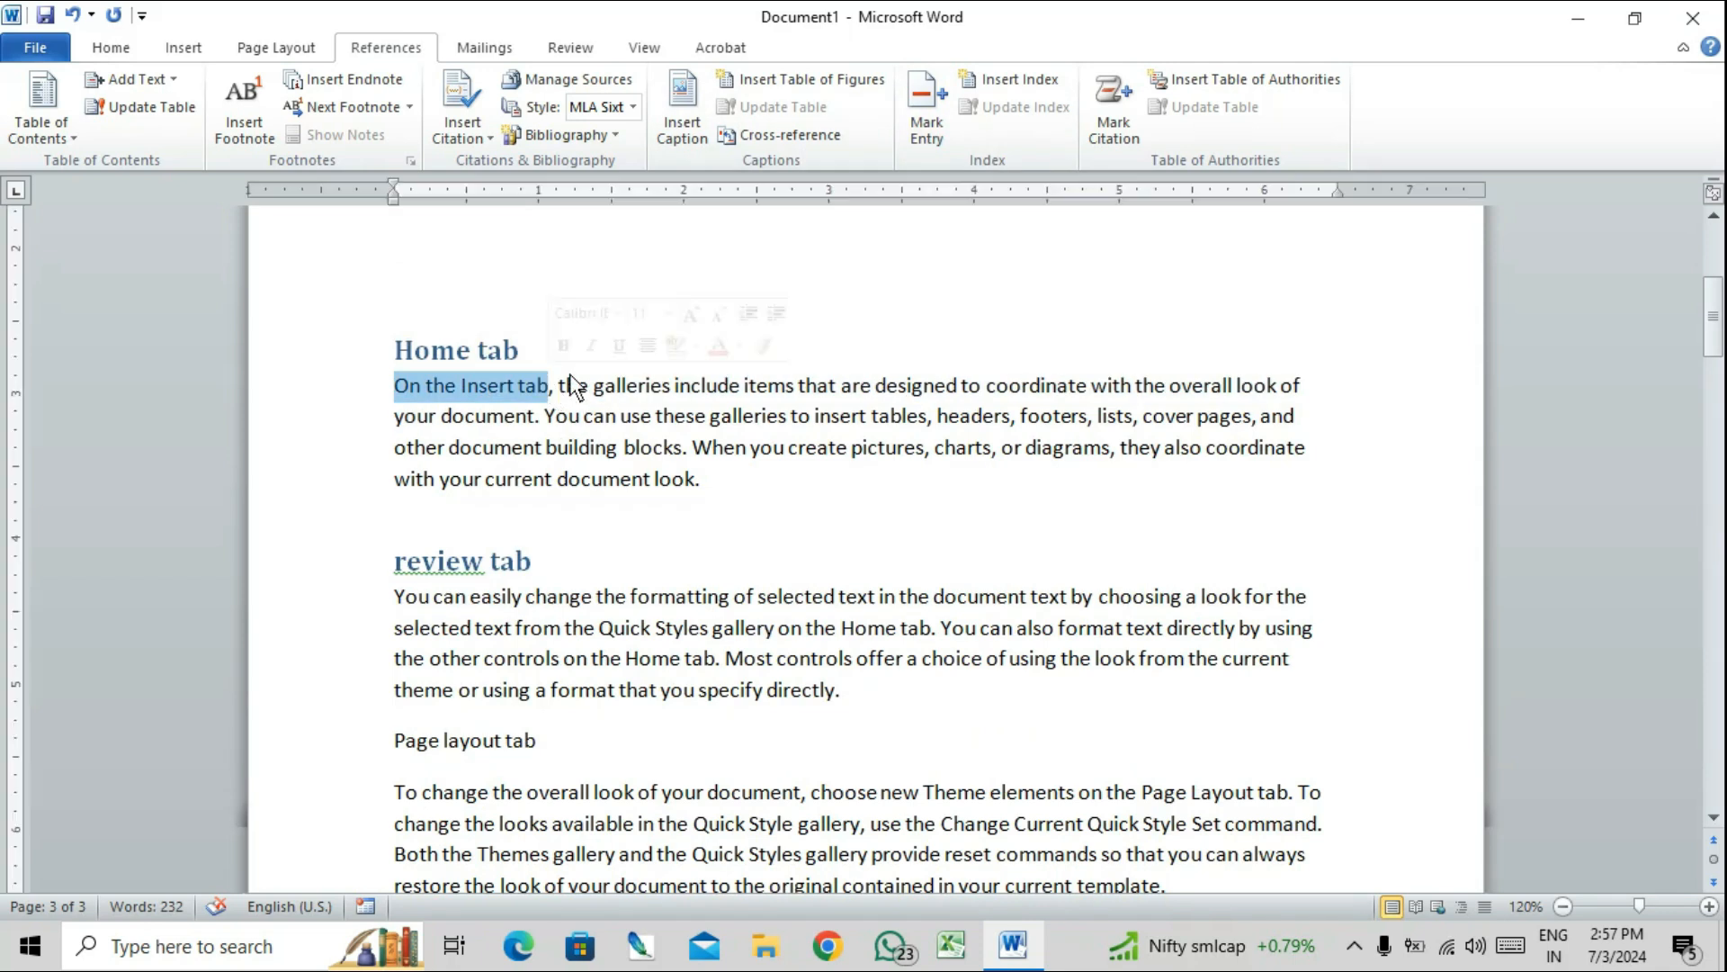
left_click(935, 135)
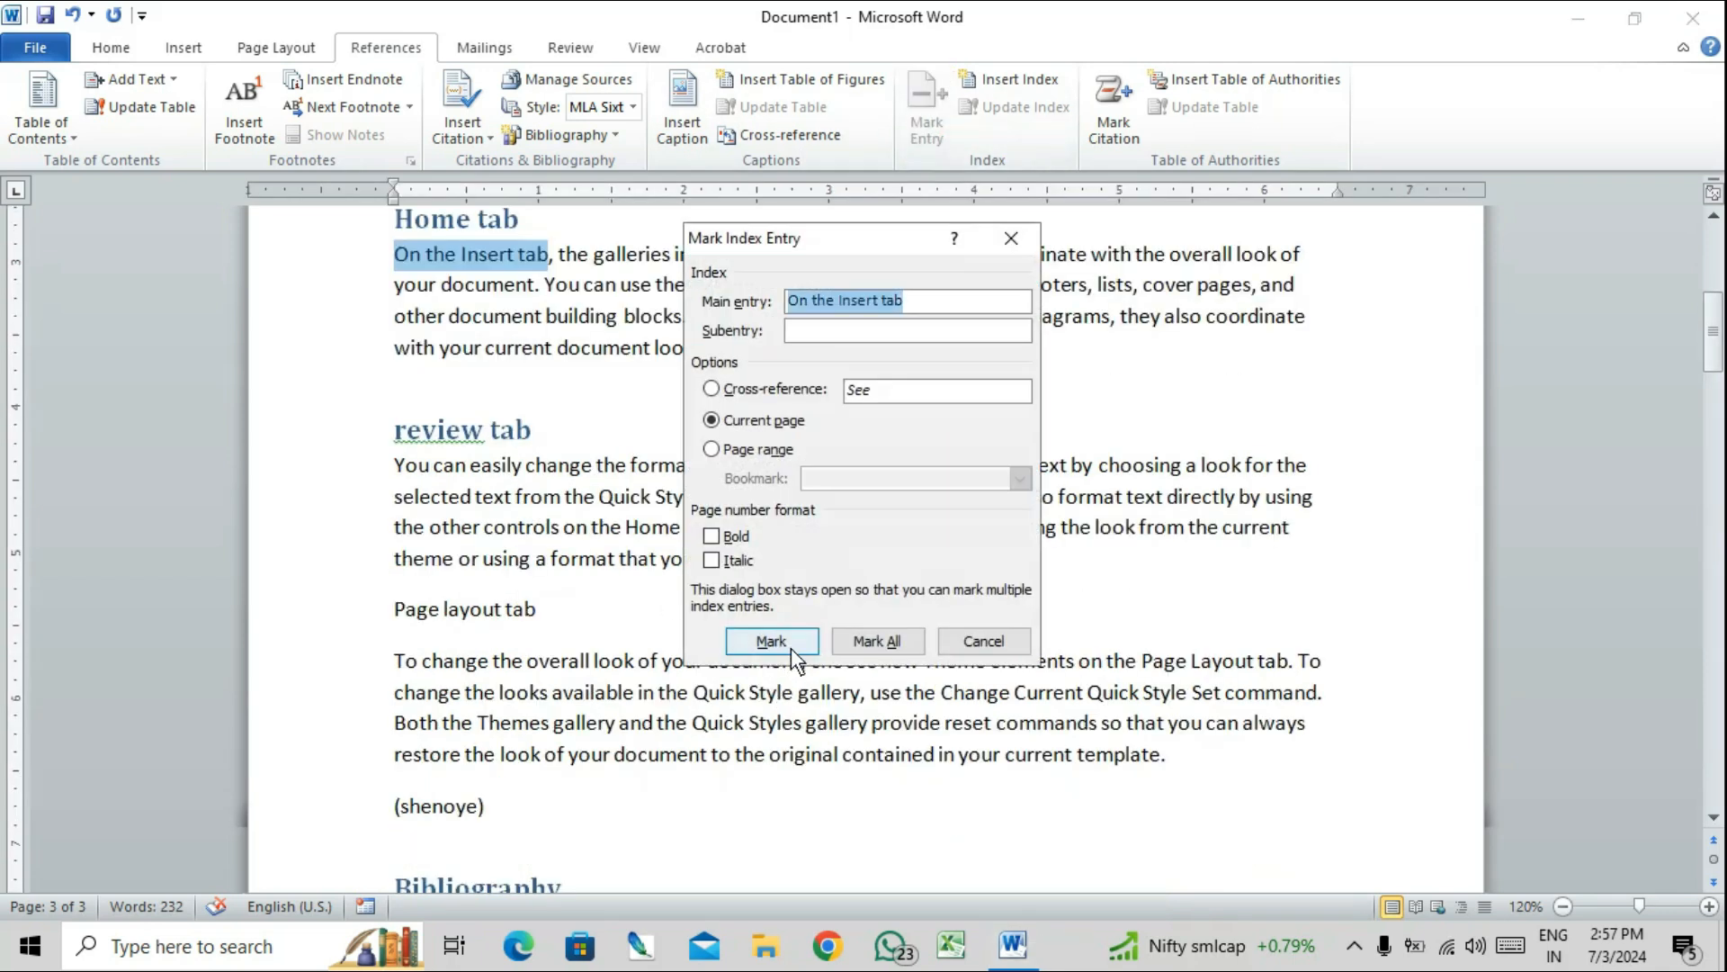
left_click(778, 642)
left_click(983, 640)
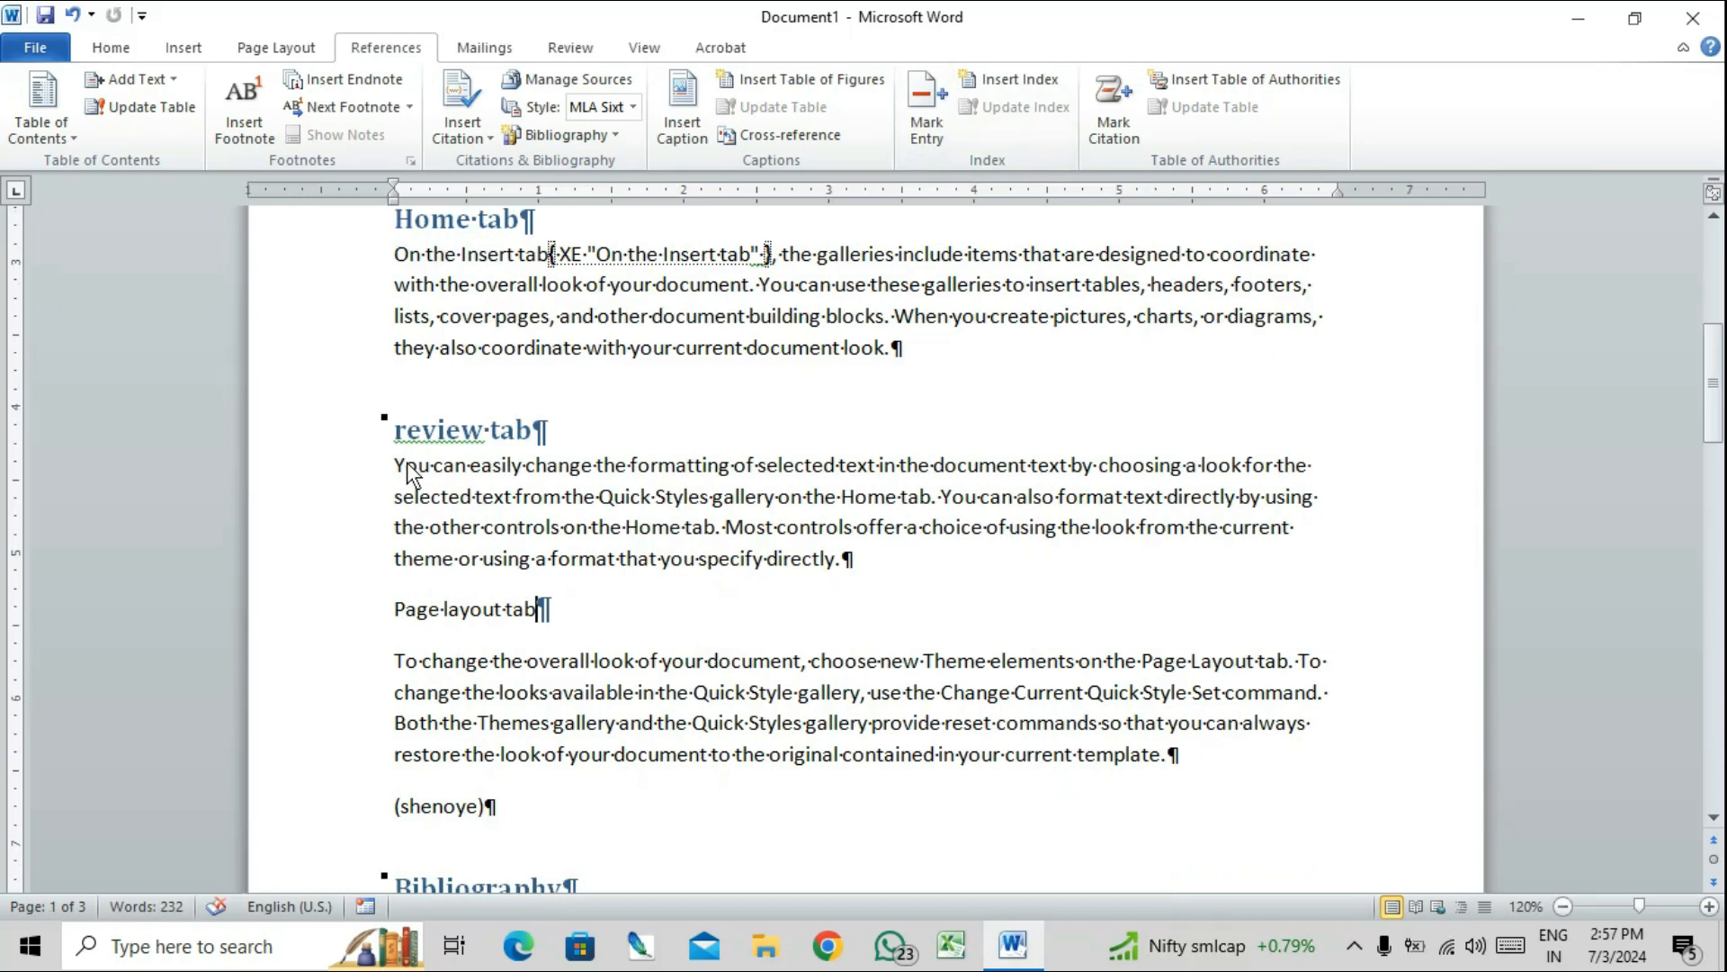
- Mark the phrase "You can easily" in the review tab paragraph as an index entry for the current page
left_click_drag(395, 466, 496, 472)
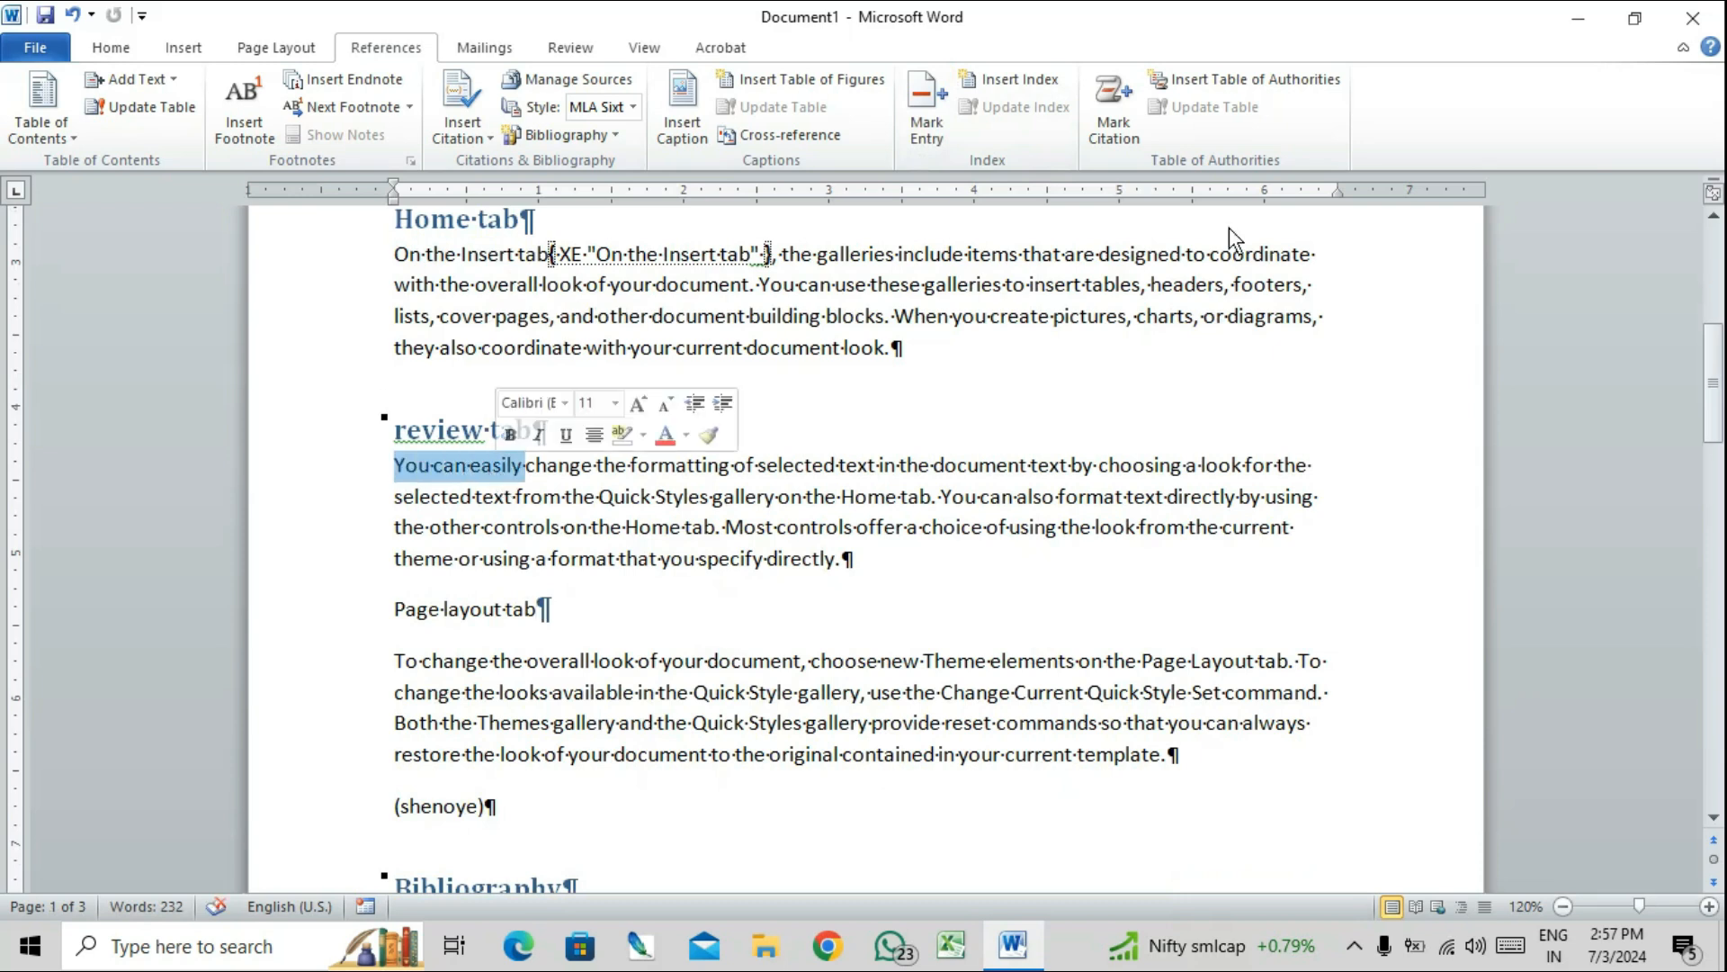
left_click(932, 135)
left_click(795, 643)
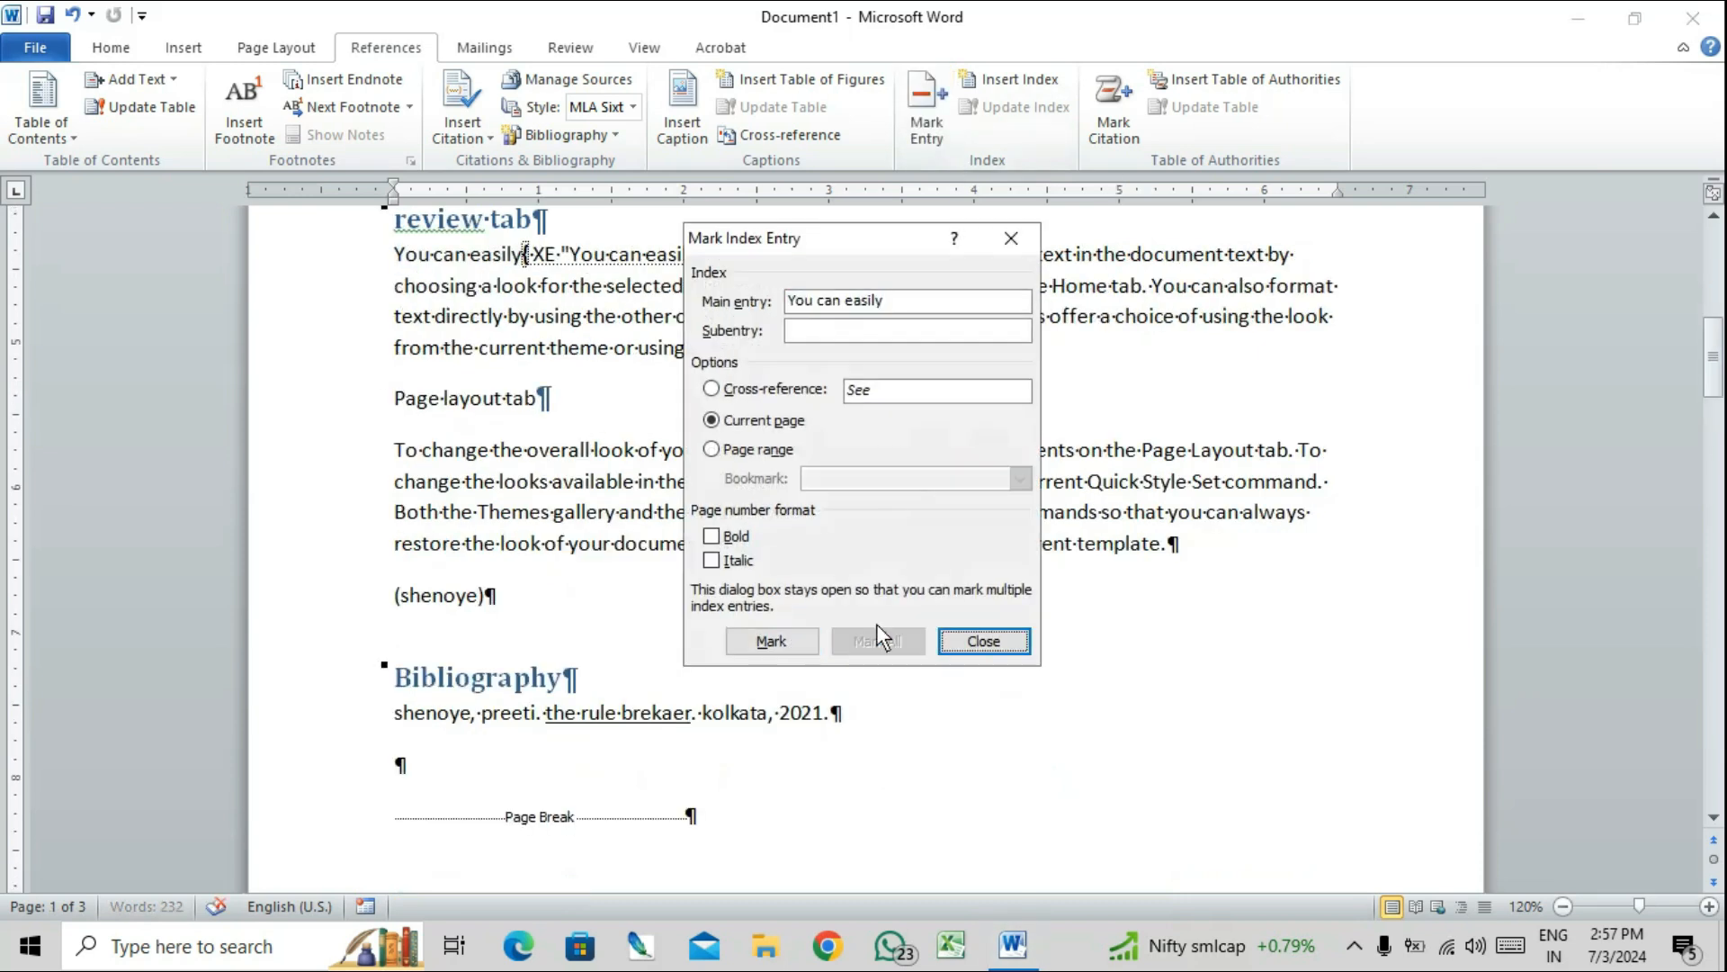
left_click(983, 641)
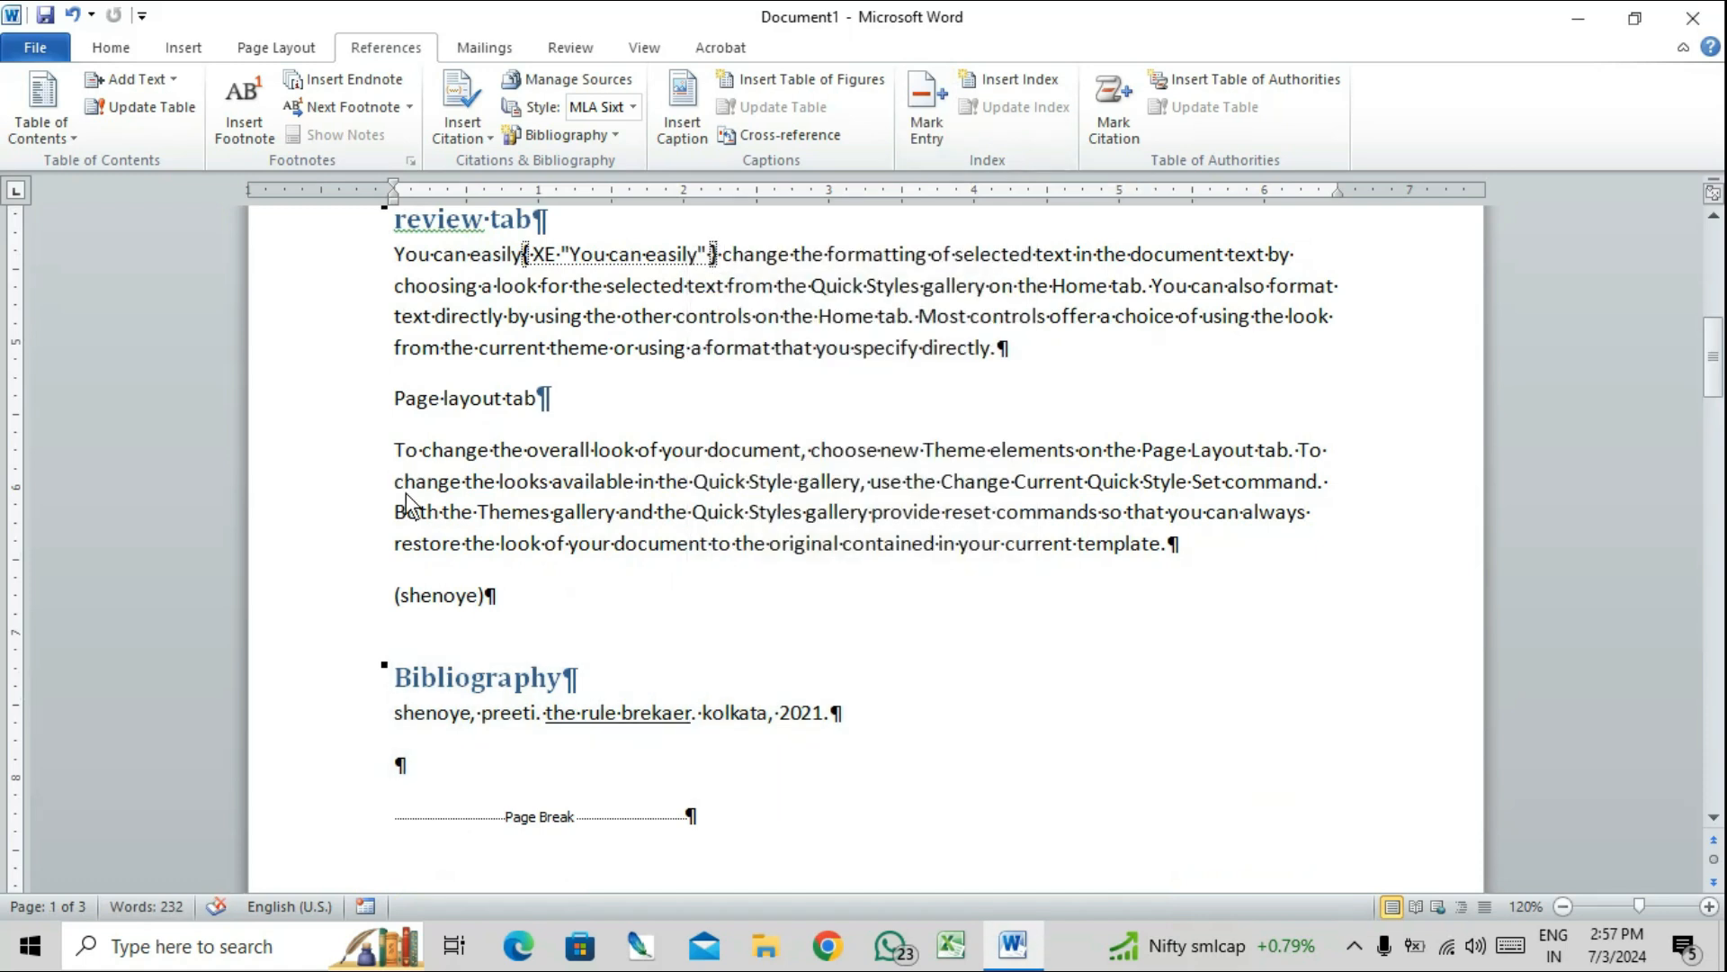
- Mark the phrase "change the" in the Page layout tab paragraph as an index entry for the current page
left_click_drag(396, 482, 500, 484)
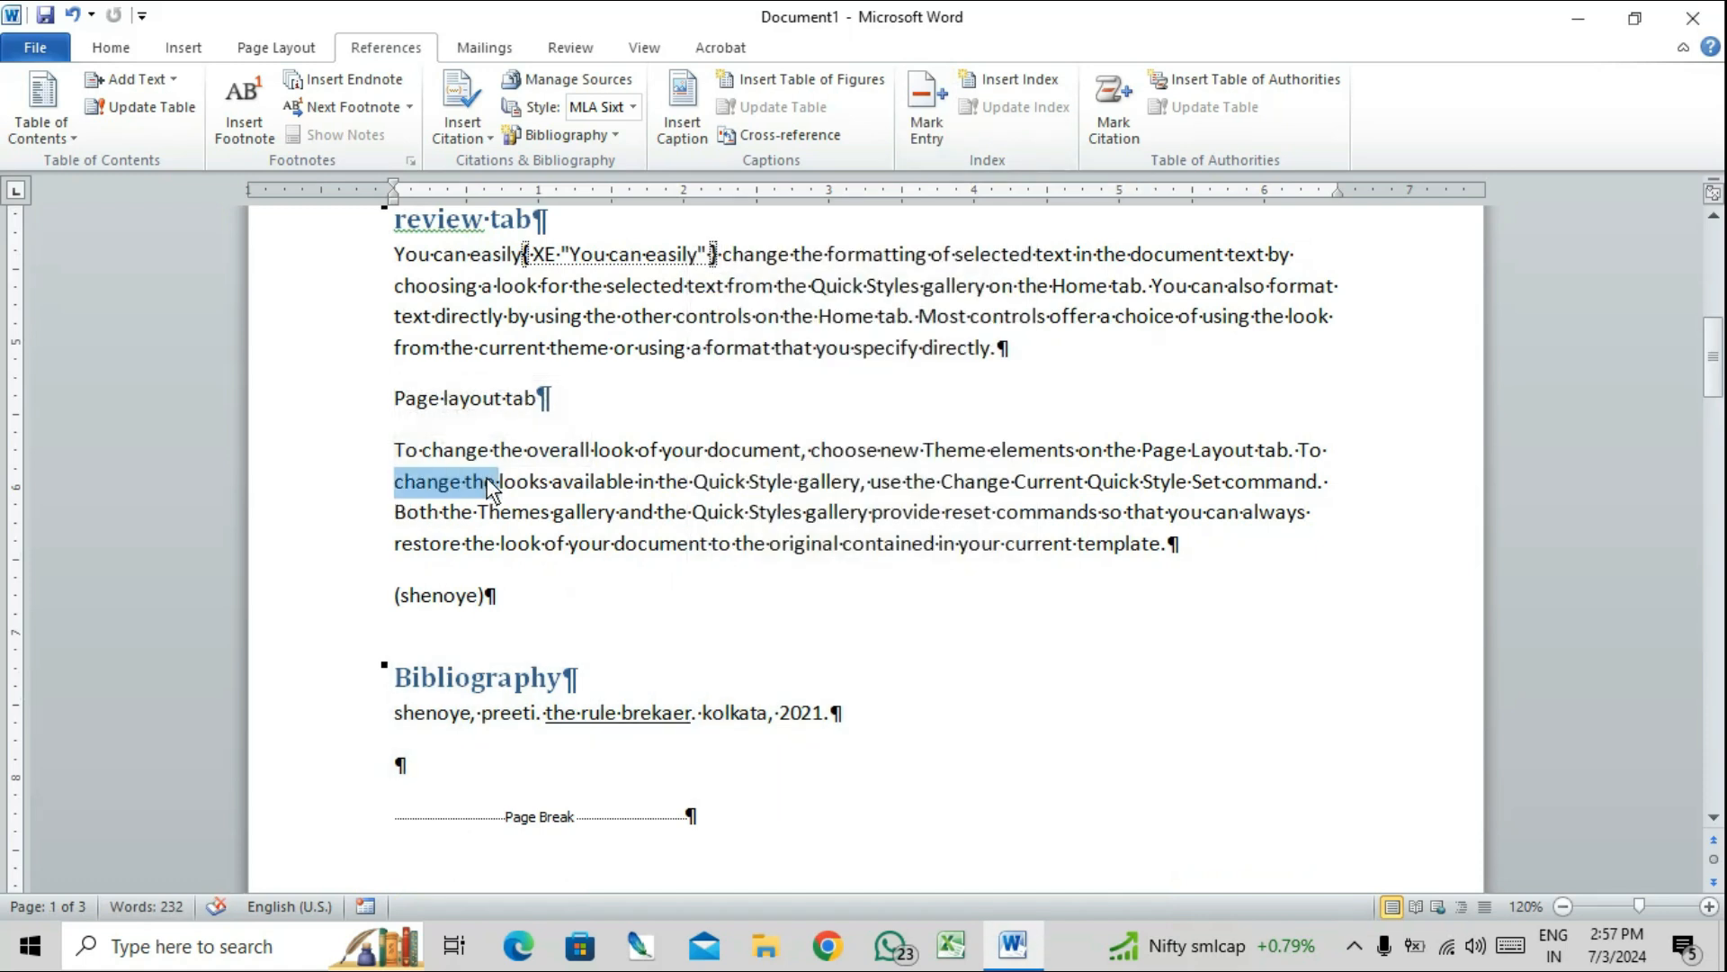
left_click(934, 135)
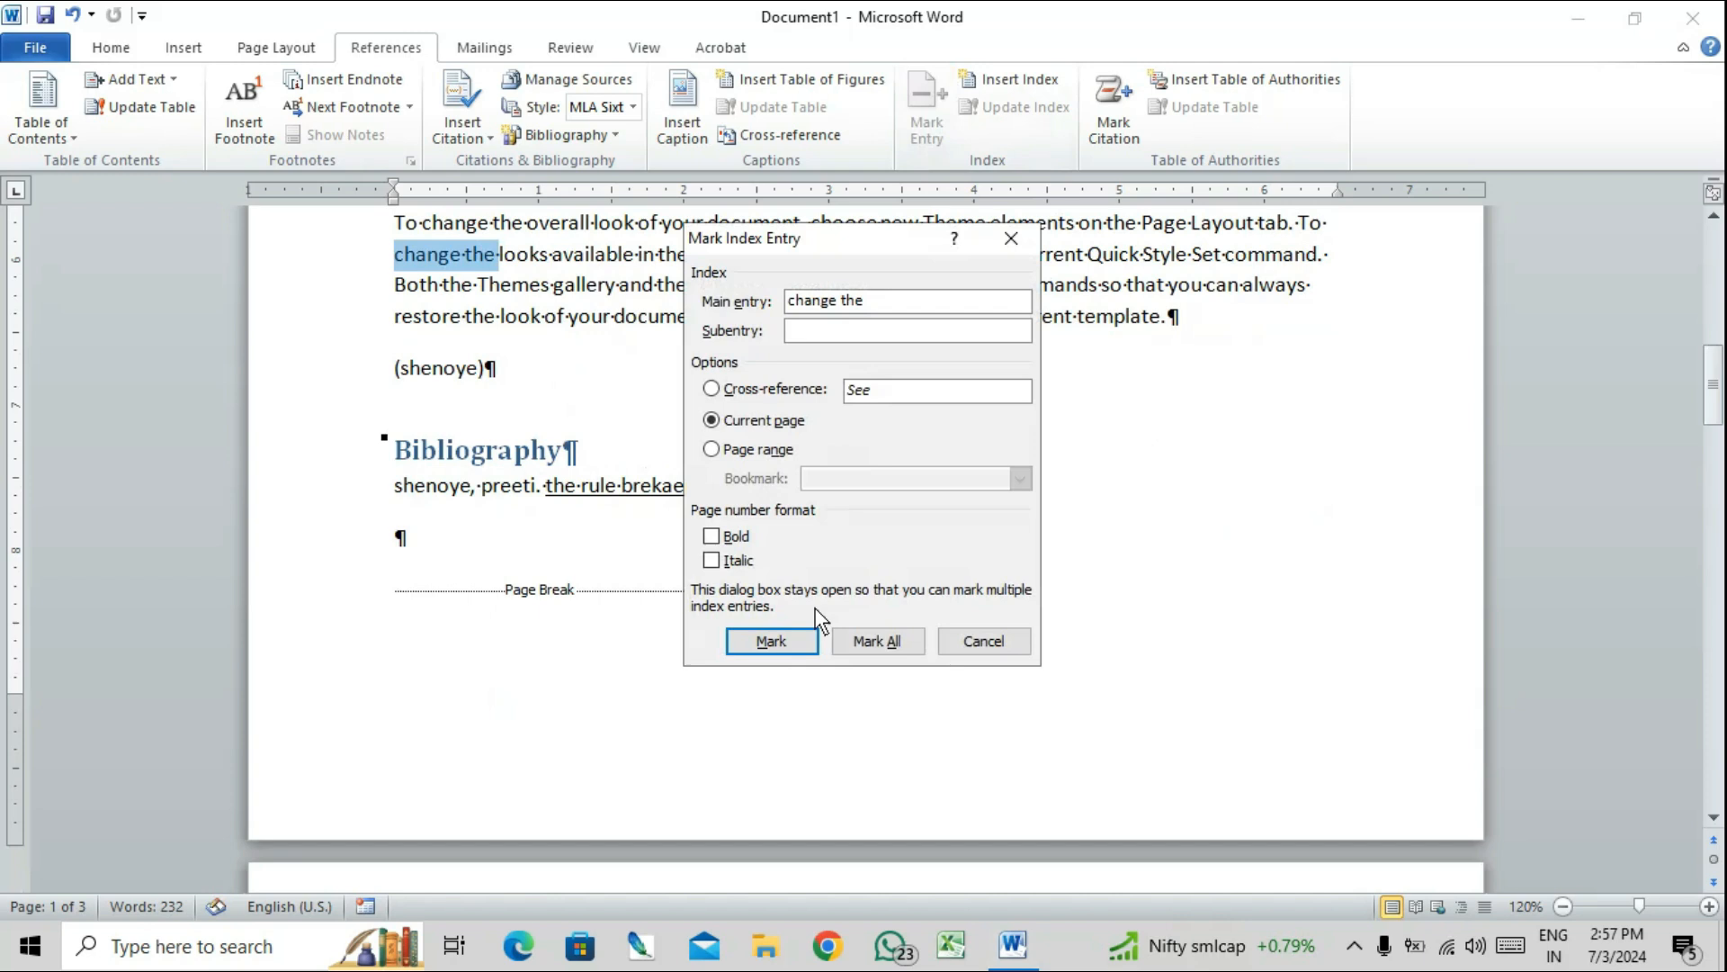
left_click(774, 643)
left_click(980, 641)
- Try the Page layout tab link in the table of contents and look over the marked index entries in the text
scroll(819, 648, "up", 5)
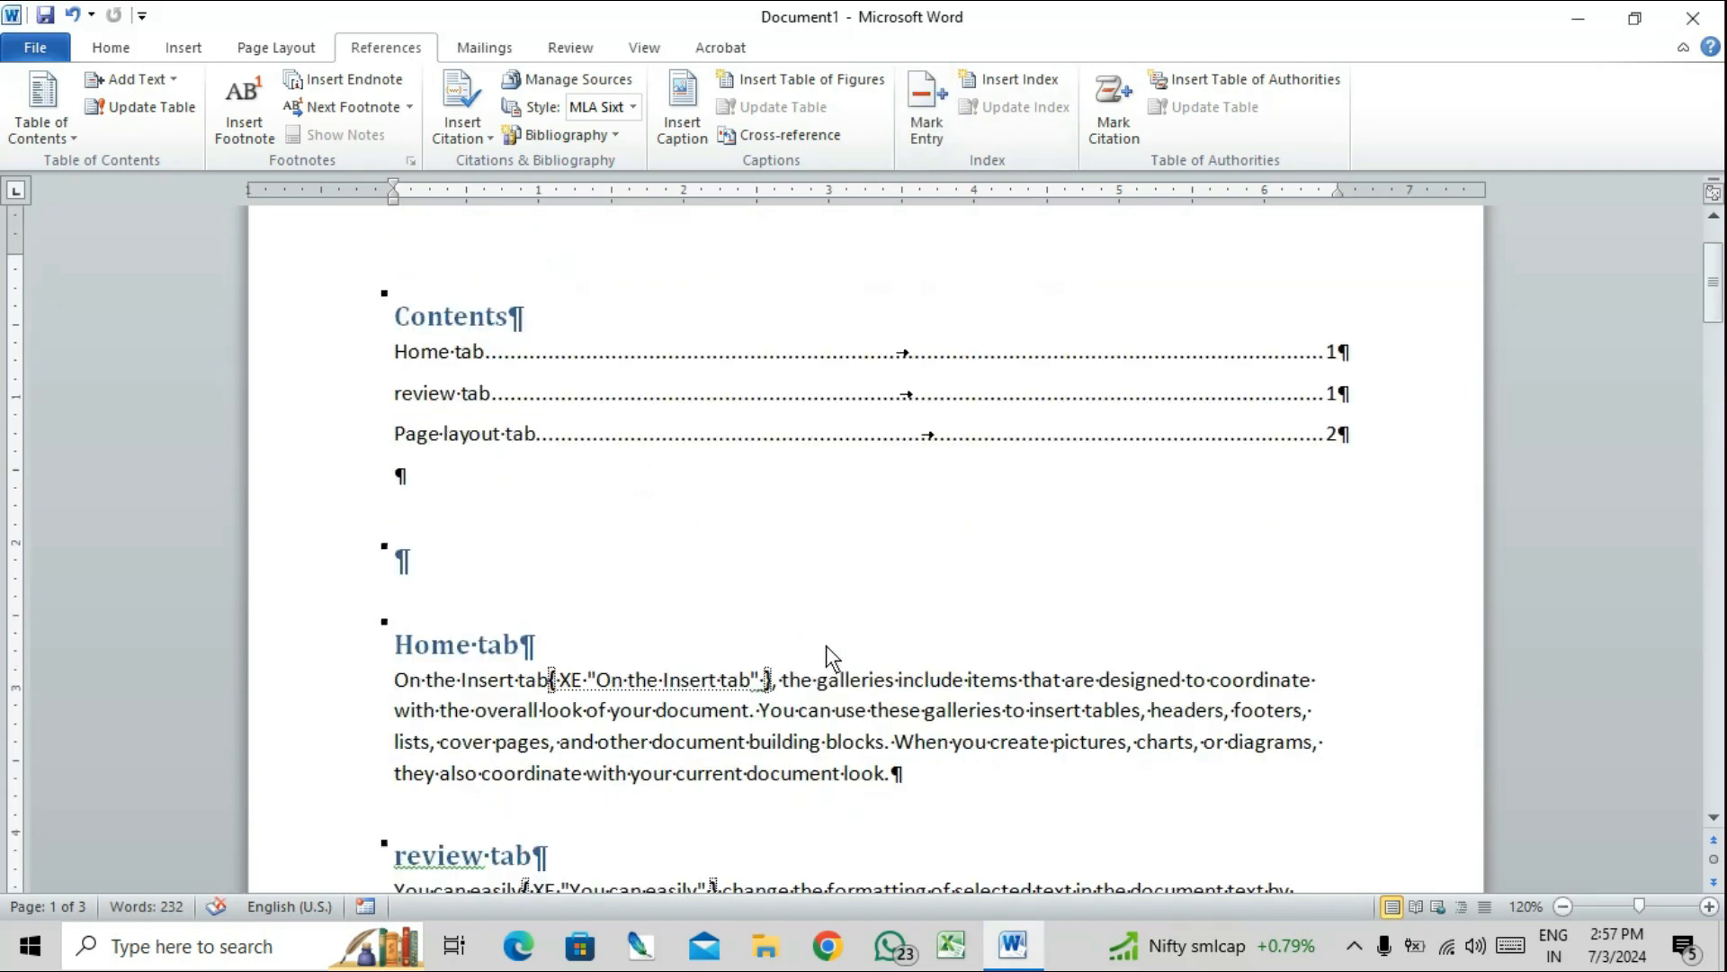
left_click(480, 428)
left_click(479, 427, "ctrl")
scroll(924, 289, "down", 8)
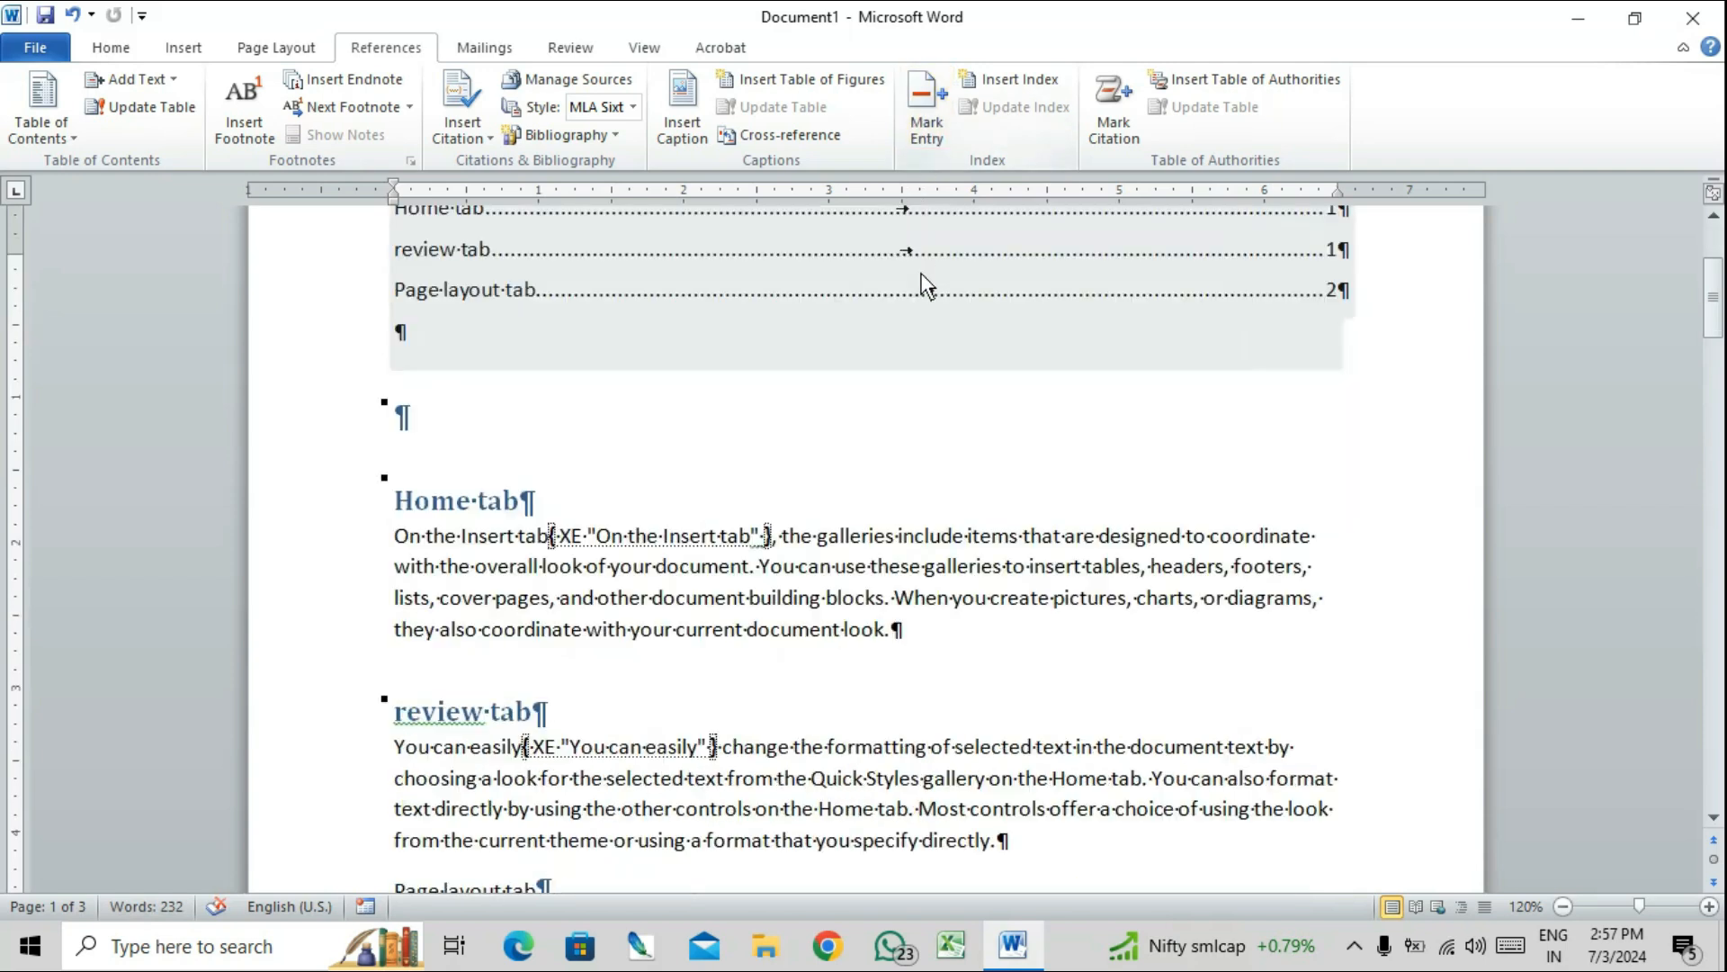
scroll(927, 305, "down", 5)
scroll(926, 305, "up", 12)
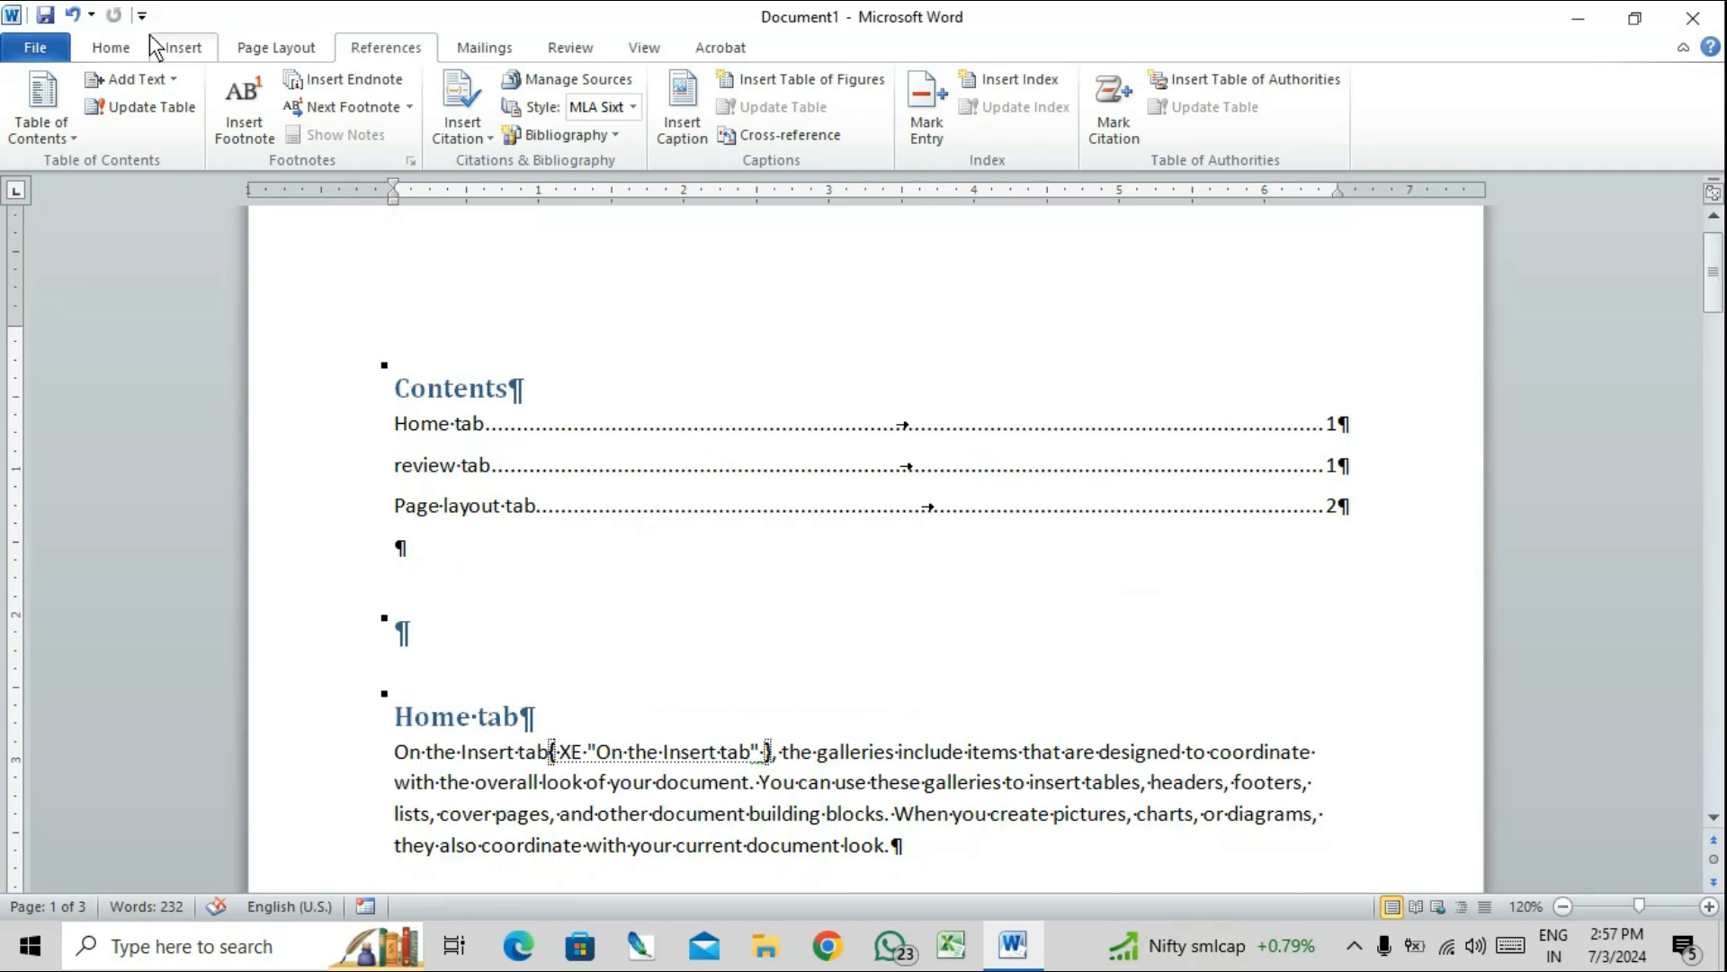
- Hide the formatting marks and insert a two-column indented index of the marked entries between the table of contents and the Home tab heading
left_click(123, 54)
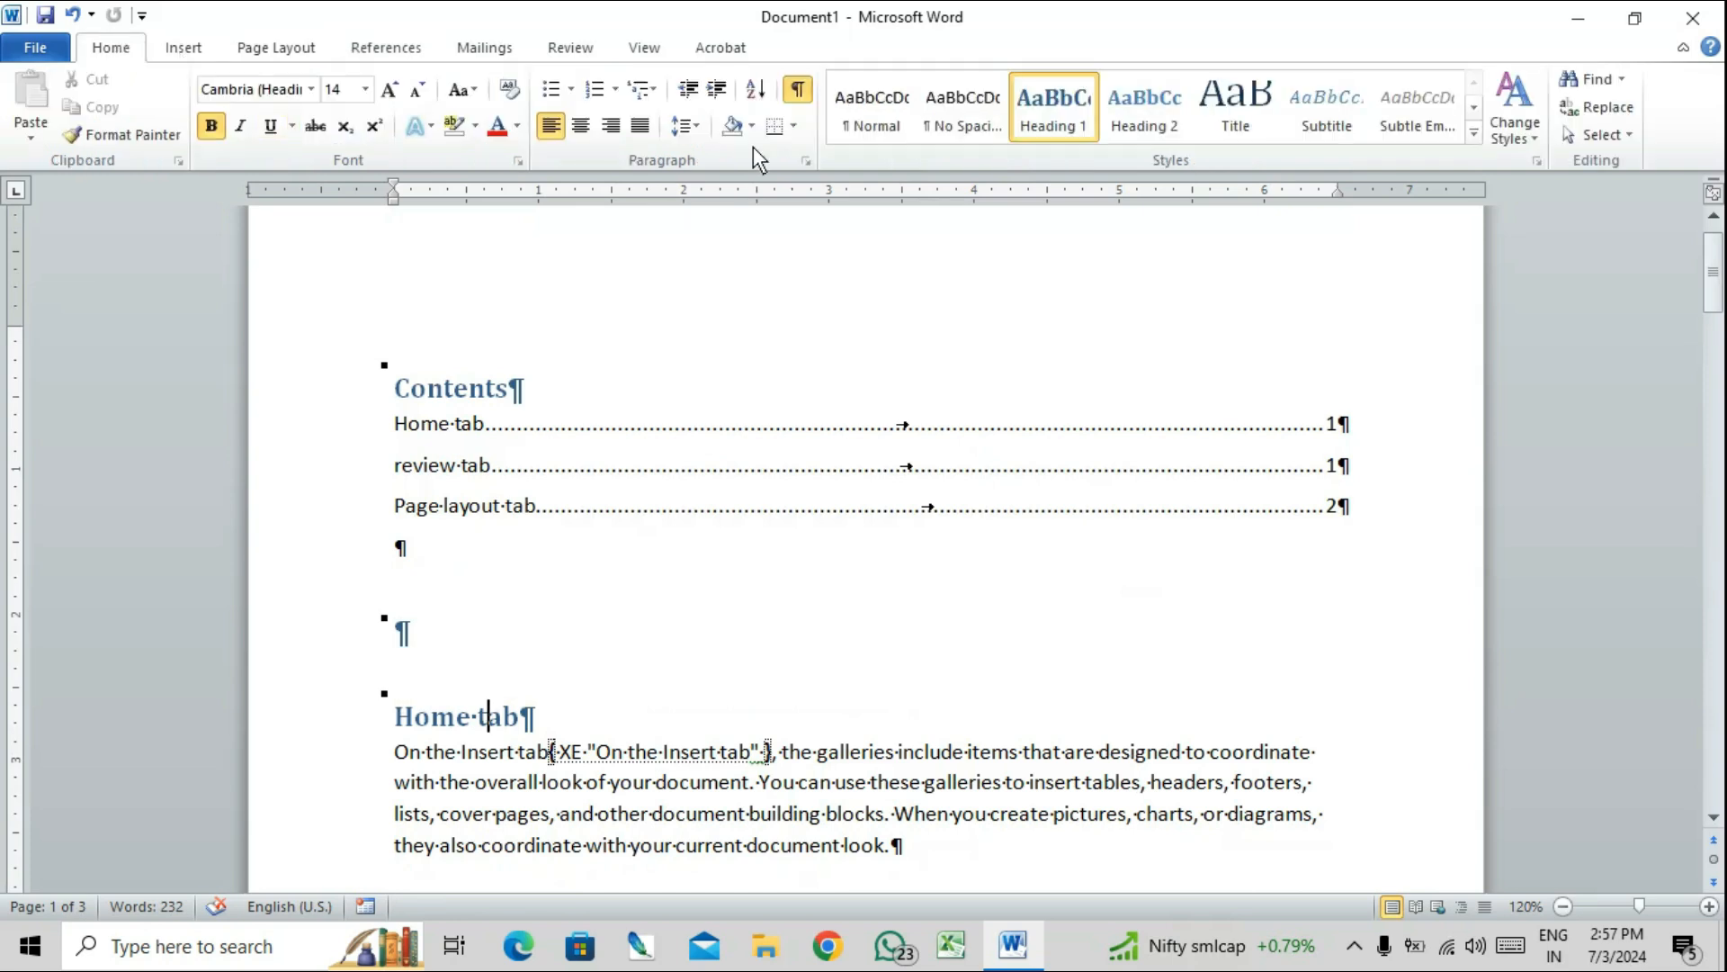
left_click(799, 91)
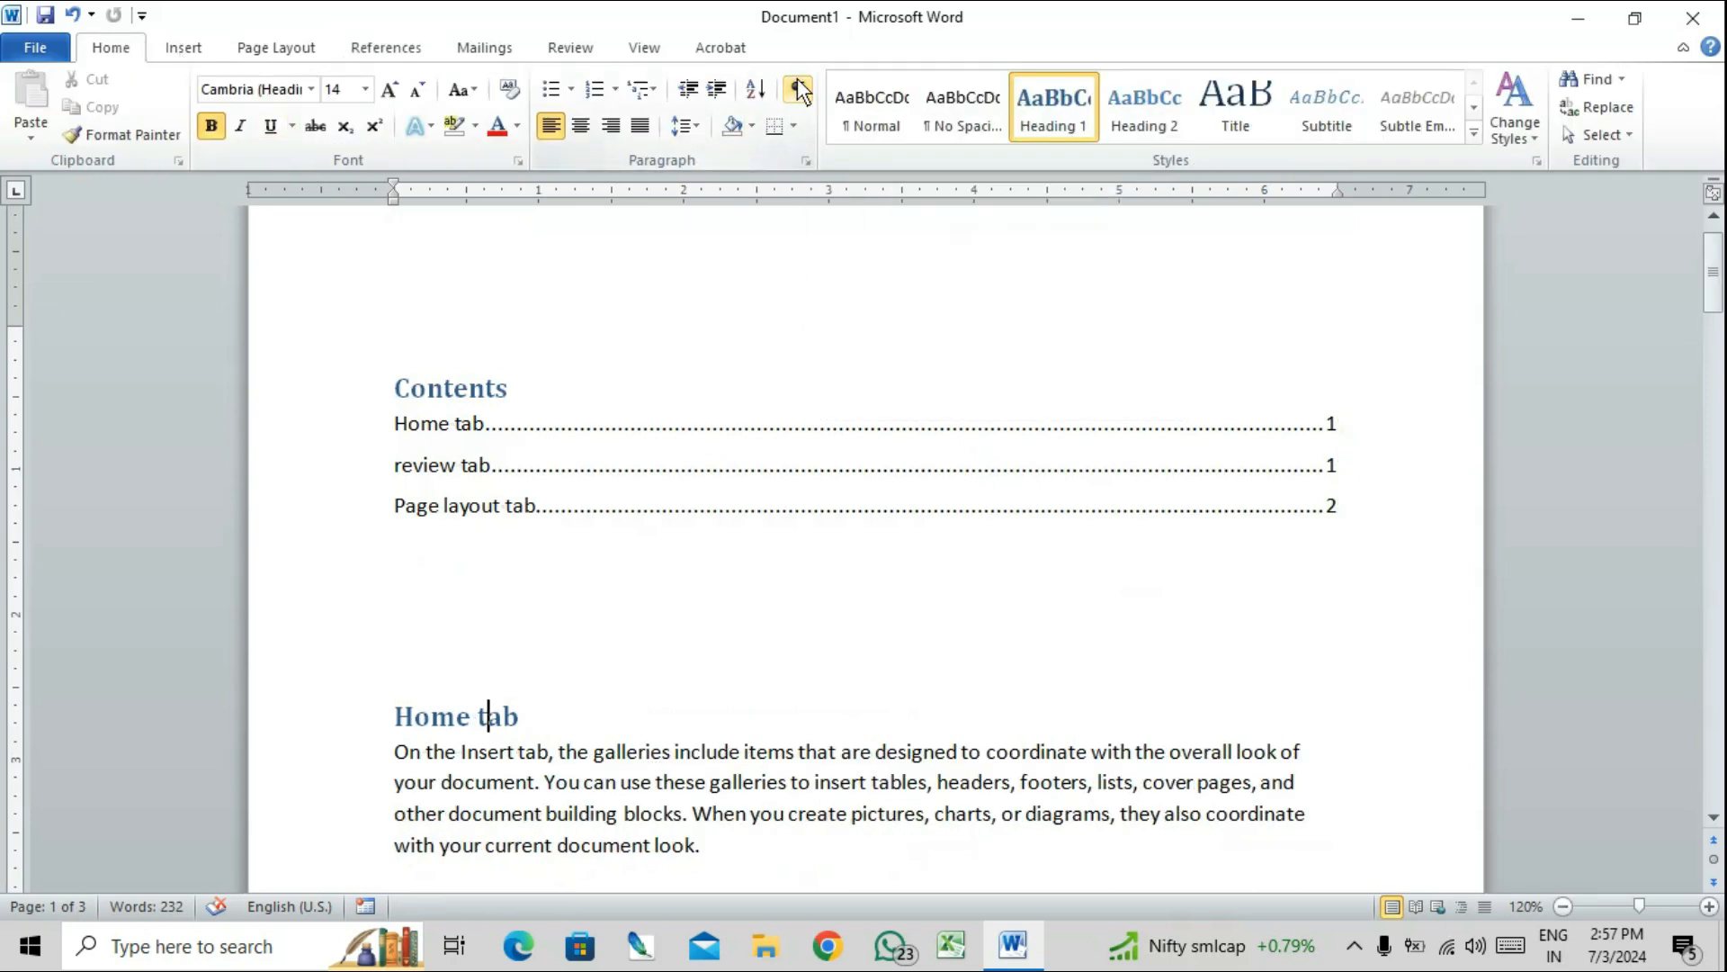
left_click(468, 646)
left_click(419, 48)
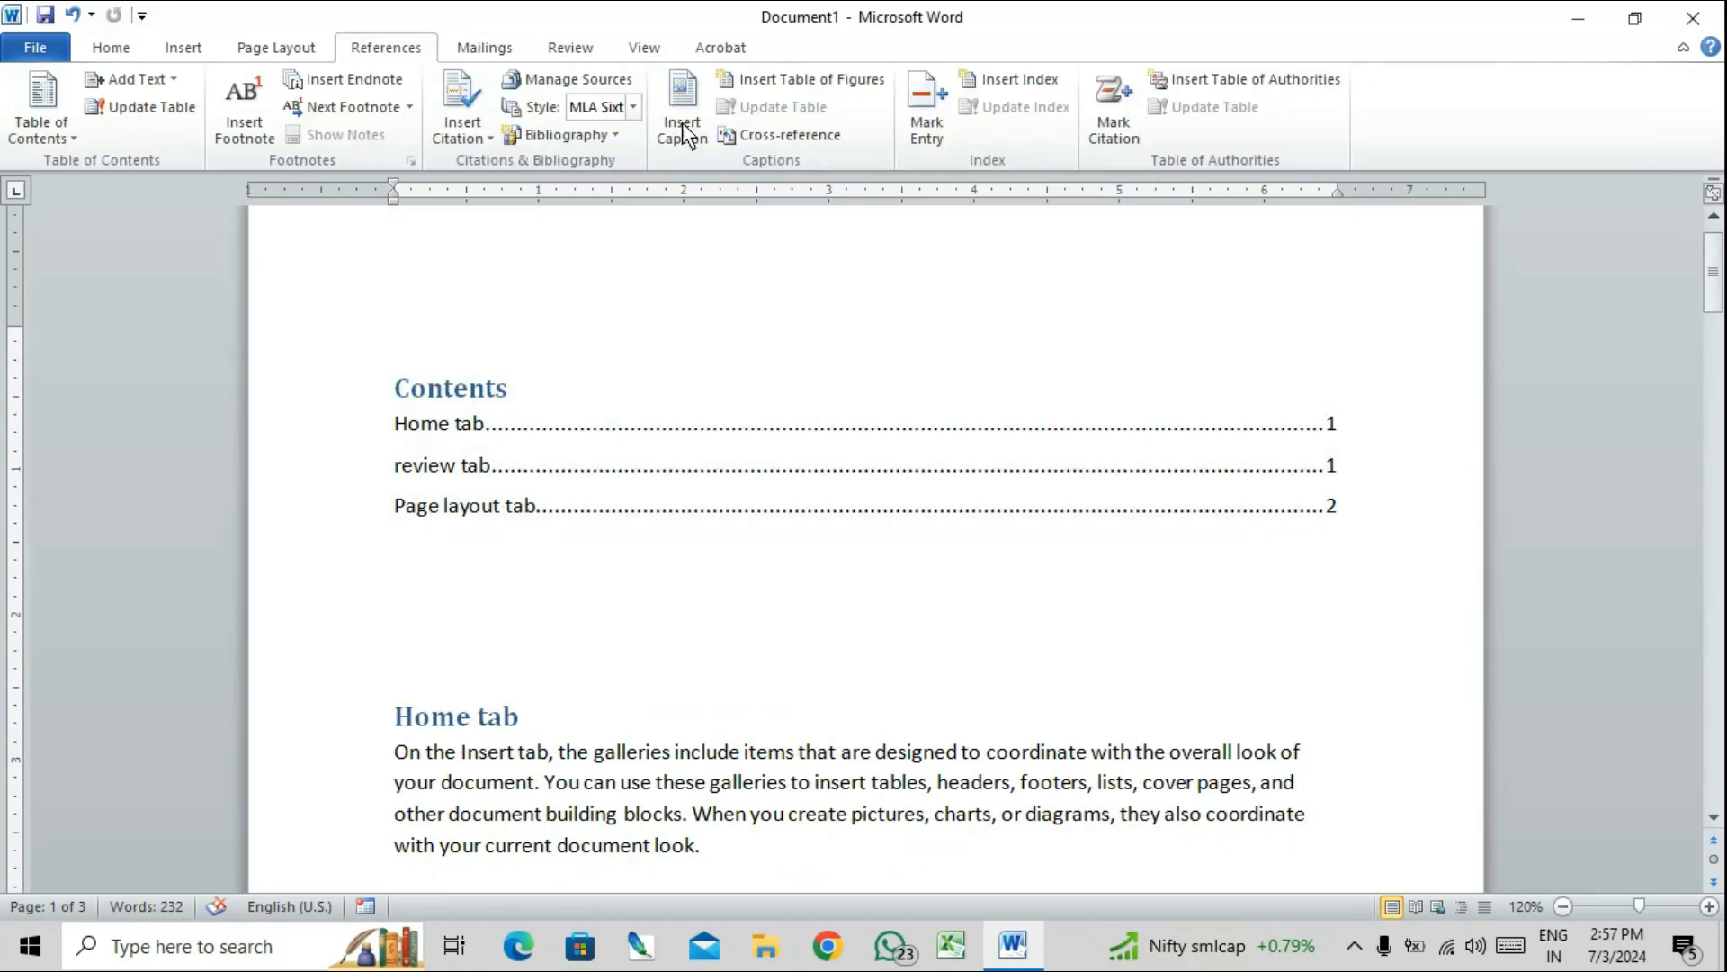
left_click(1040, 74)
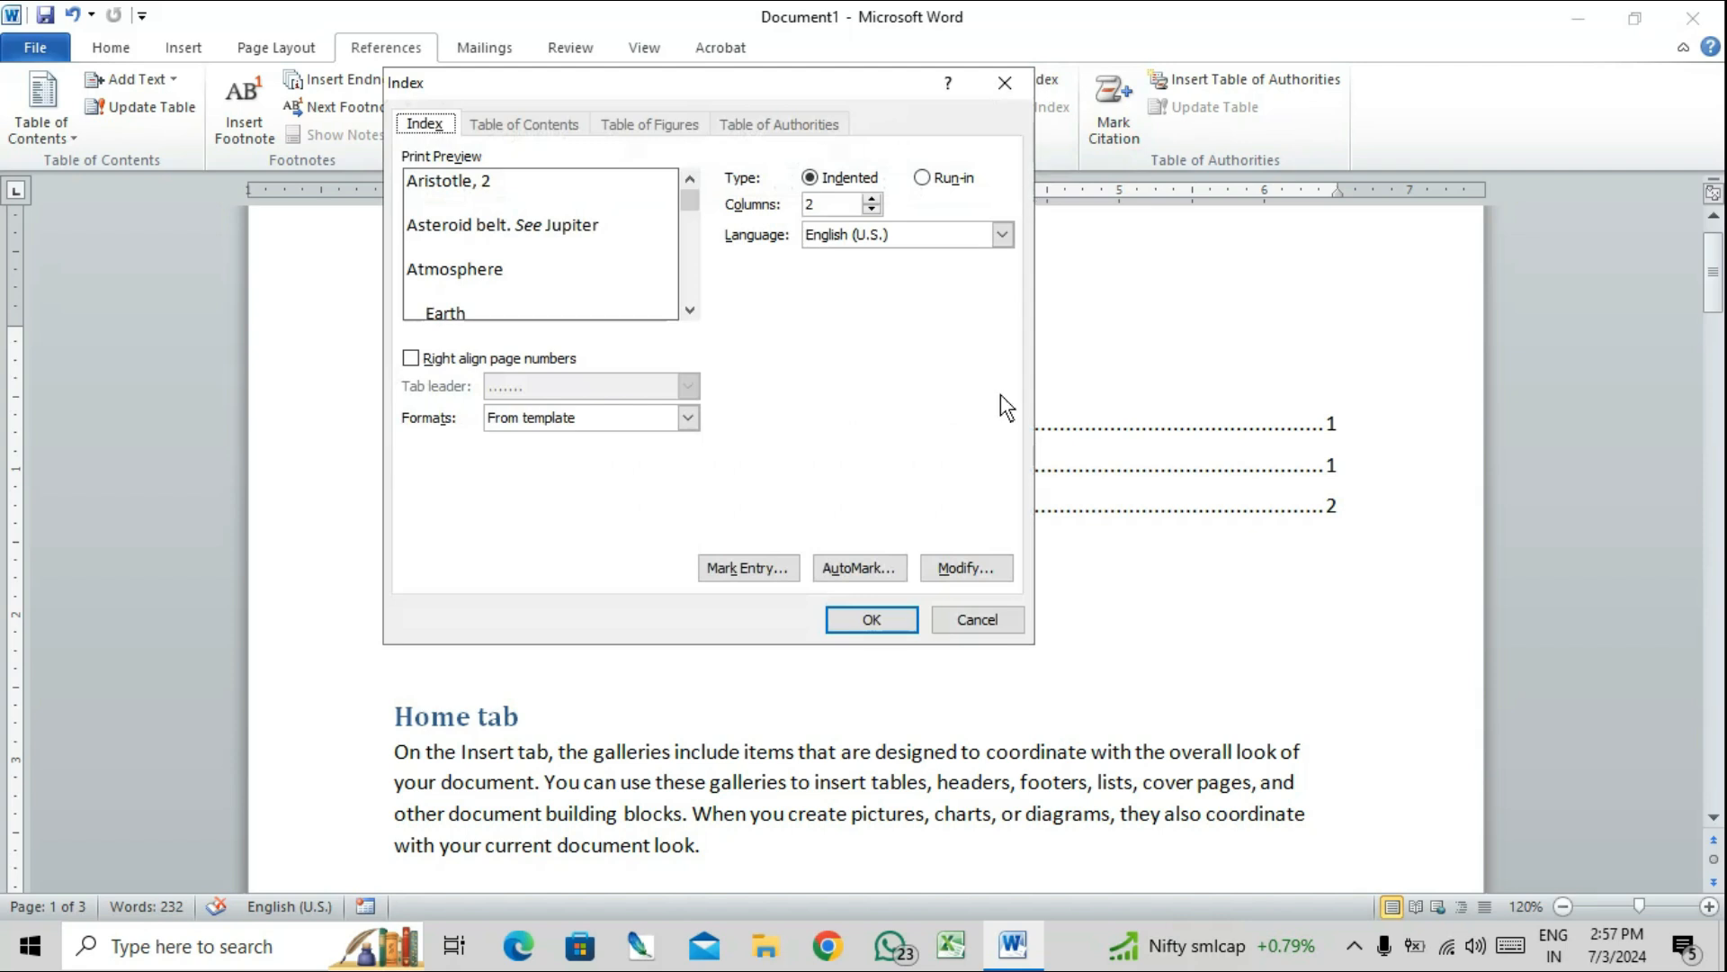
left_click(872, 618)
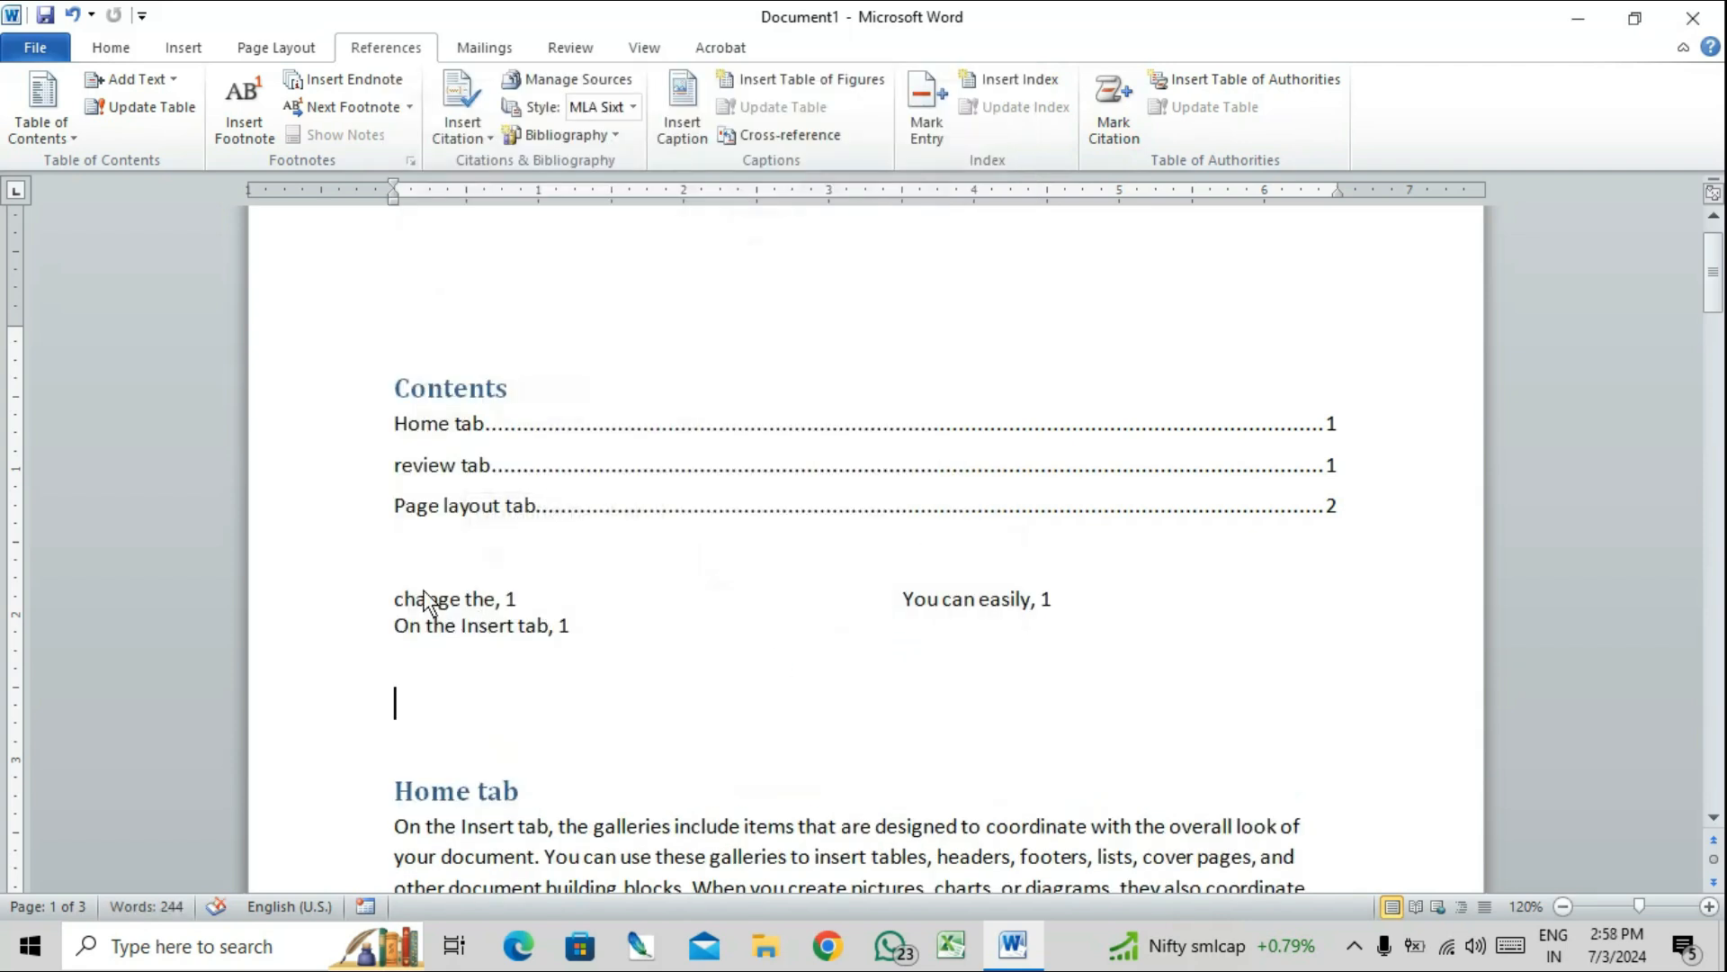
left_click(866, 612)
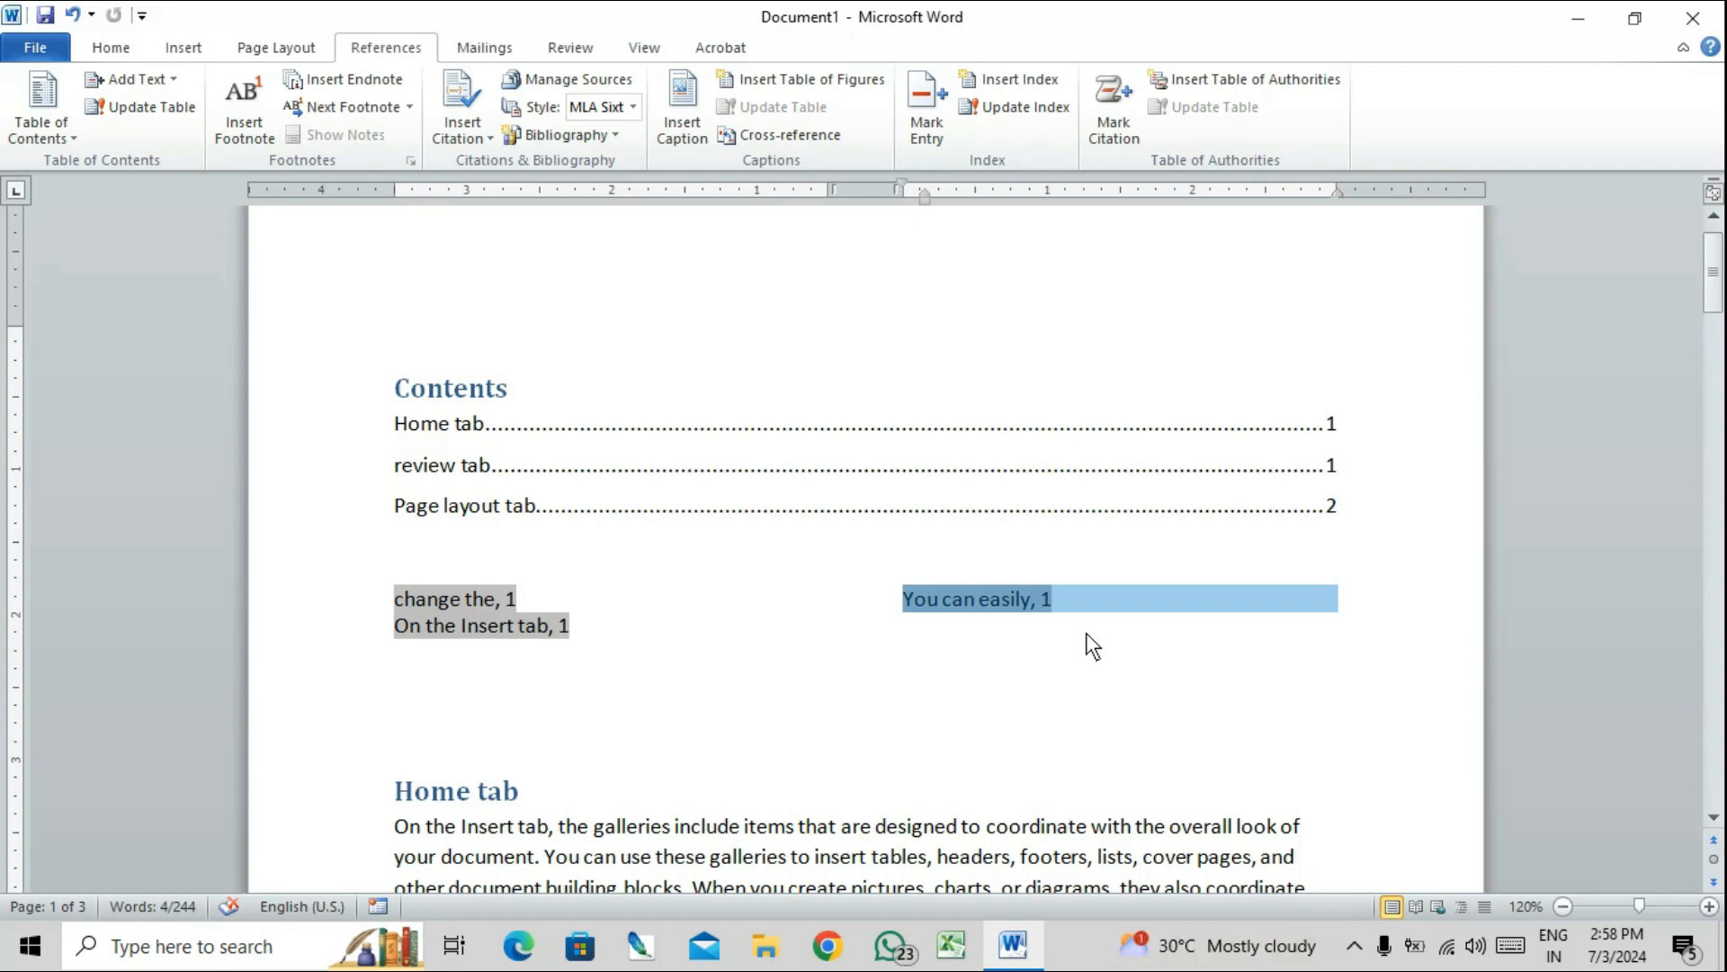
- Write "Ms word" and "Fill tab" as two separate lines on the blank page 3
scroll(1087, 633, "down", 8)
scroll(1088, 635, "down", 15)
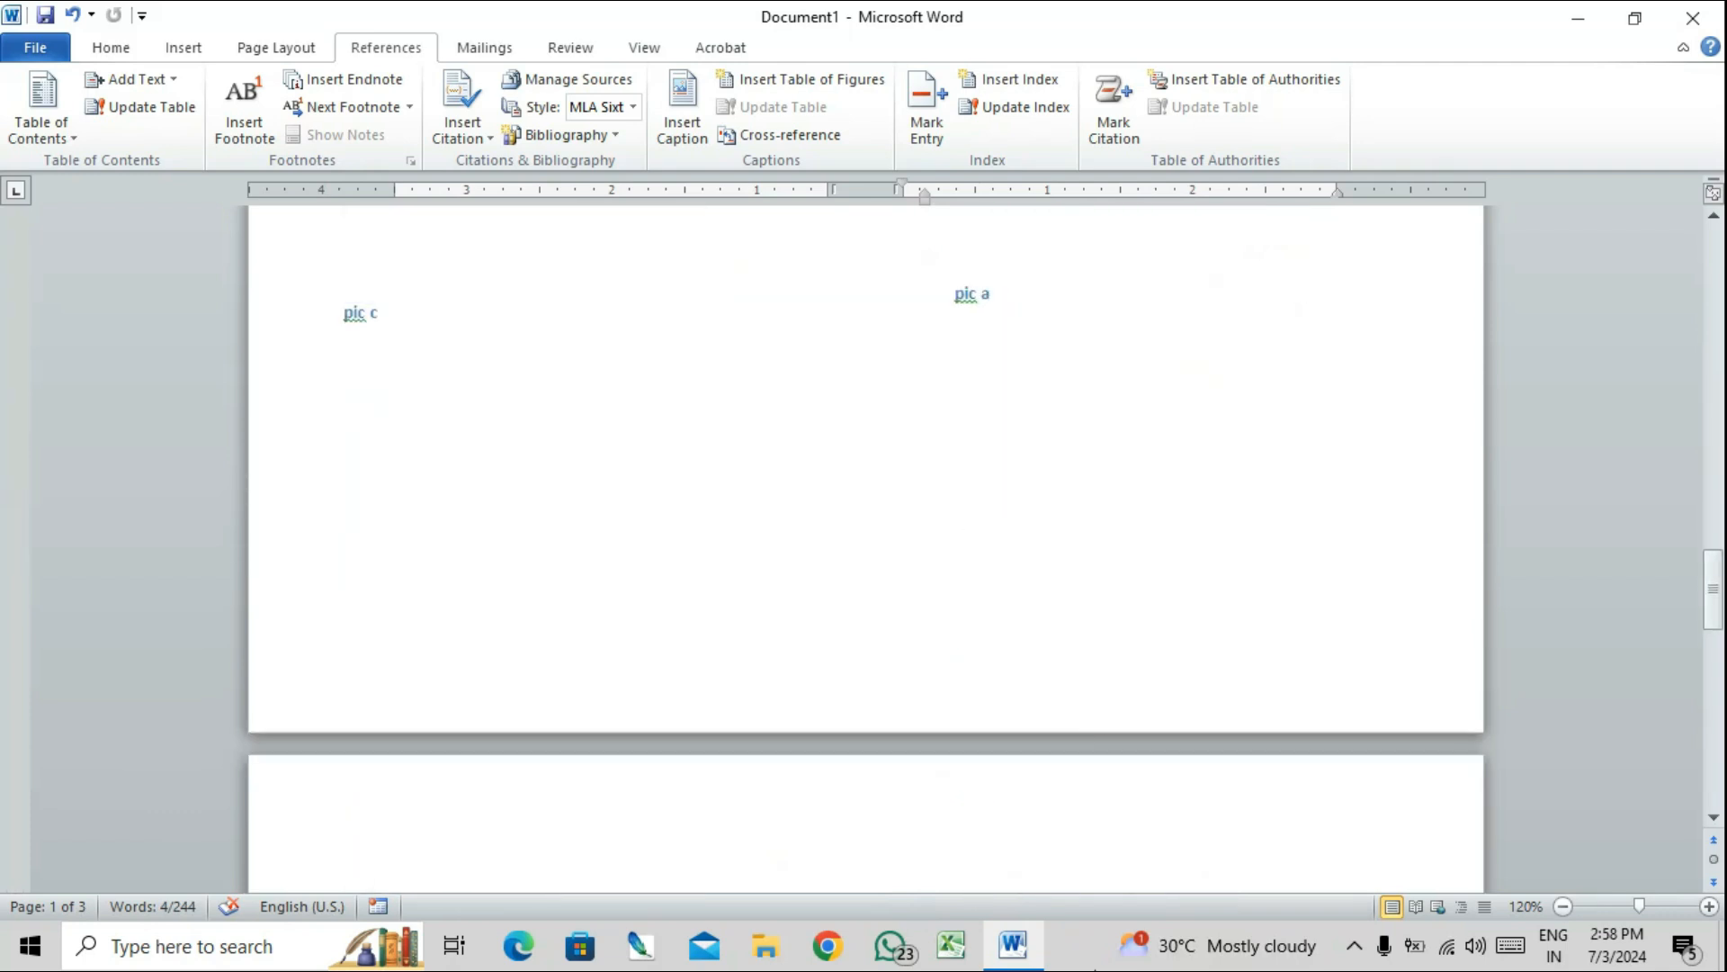
left_click(1095, 970)
left_click(1022, 925)
scroll(958, 850, "down", 3)
left_click(922, 677)
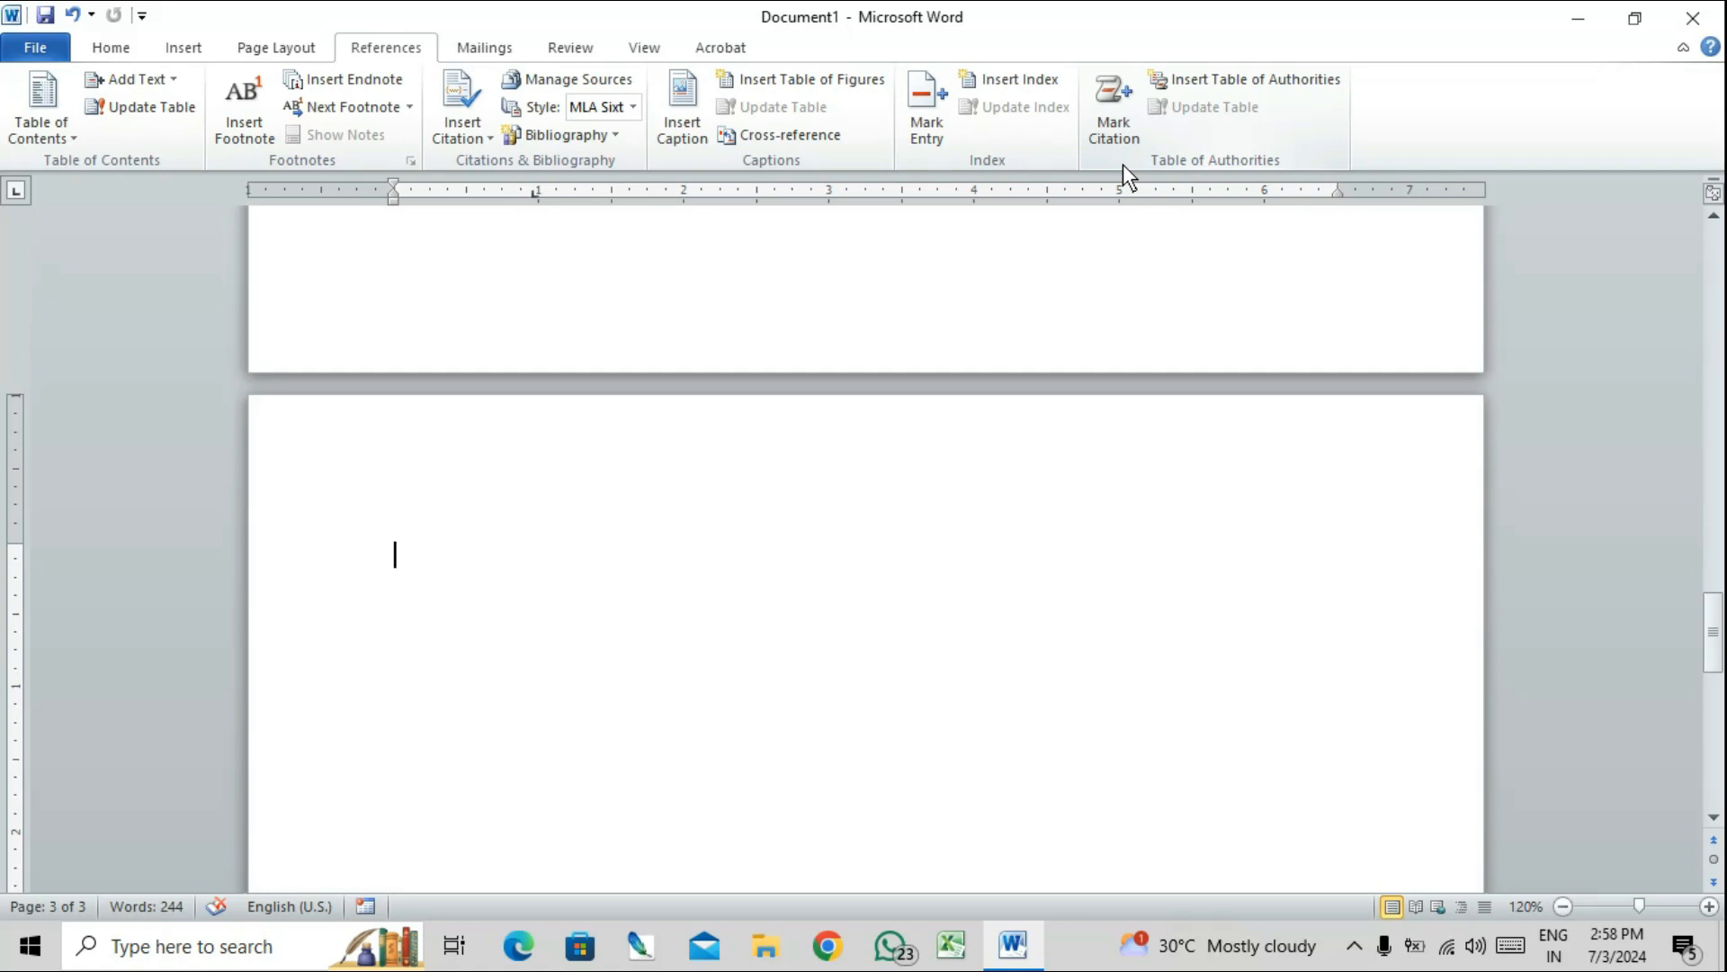
type("ms word")
key("Return")
type("fill ab")
key("BackSpace")
key("BackSpace")
type("ta")
key("BackSpace")
key("BackSpace")
type("tabinsert")
key("BackSpace")
key("BackSpace")
key("BackSpace")
key("BackSpace")
key("BackSpace")
key("BackSpace")
key("Return")
- Add the lines "Insert tab", "Pagelayout tab" and "refernces" below "Fill tab"
type("inse")
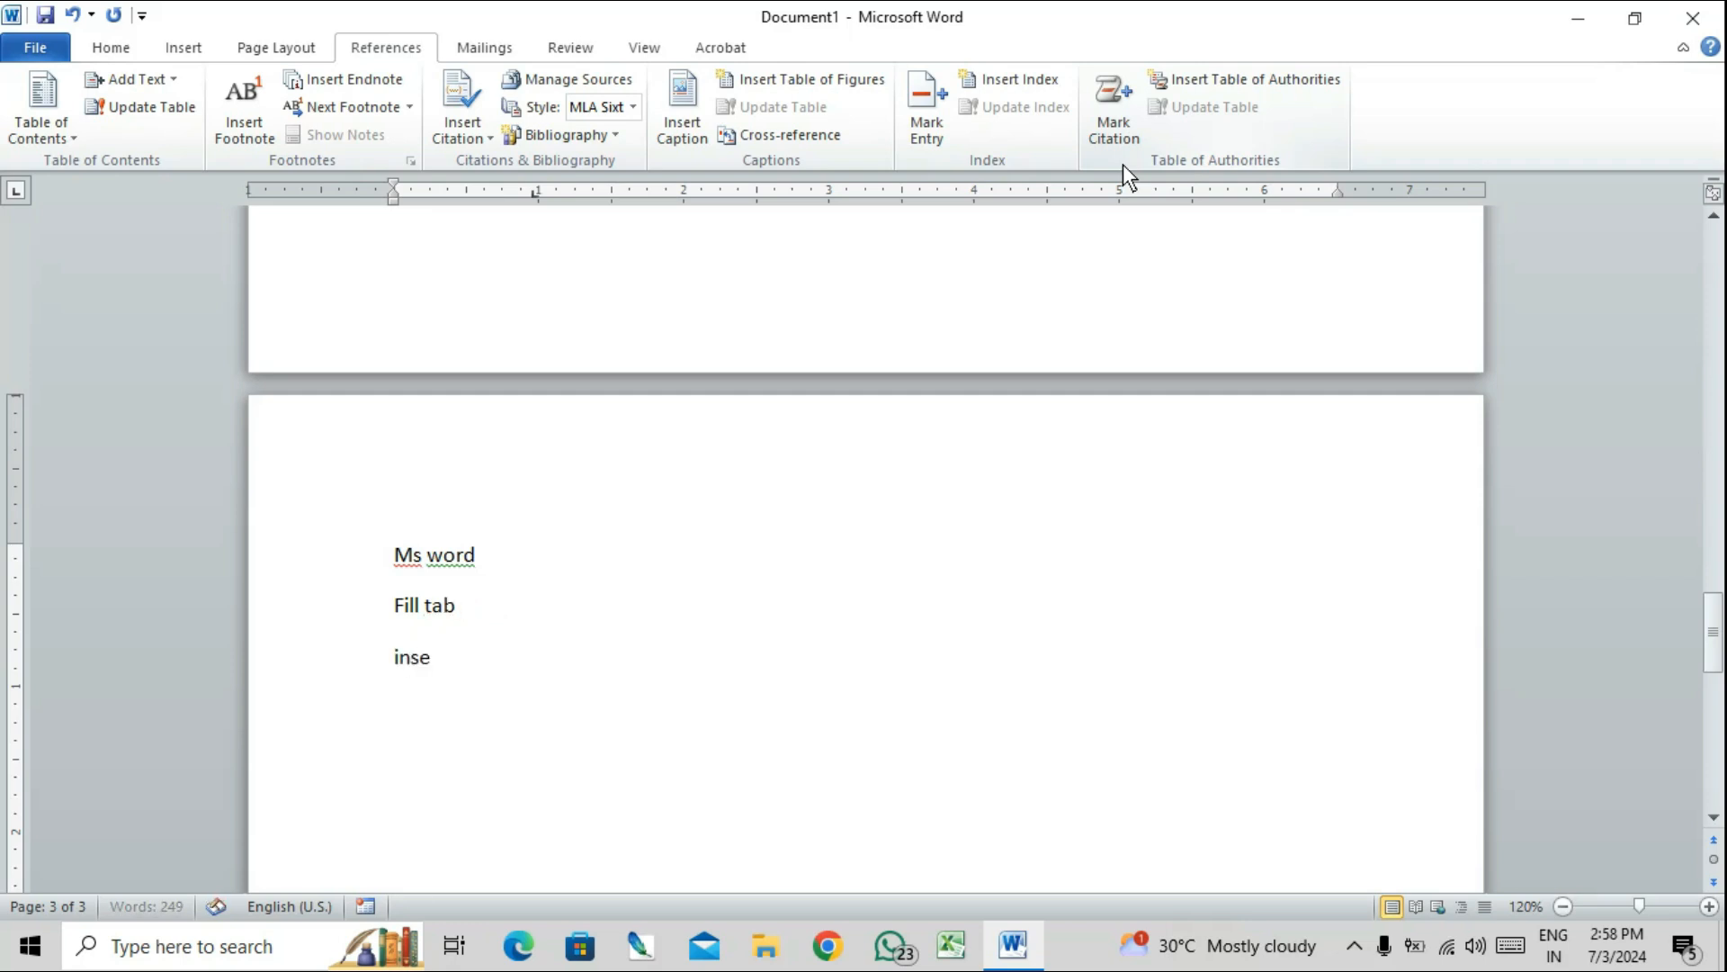
type("rt tab")
key("Return")
type("page")
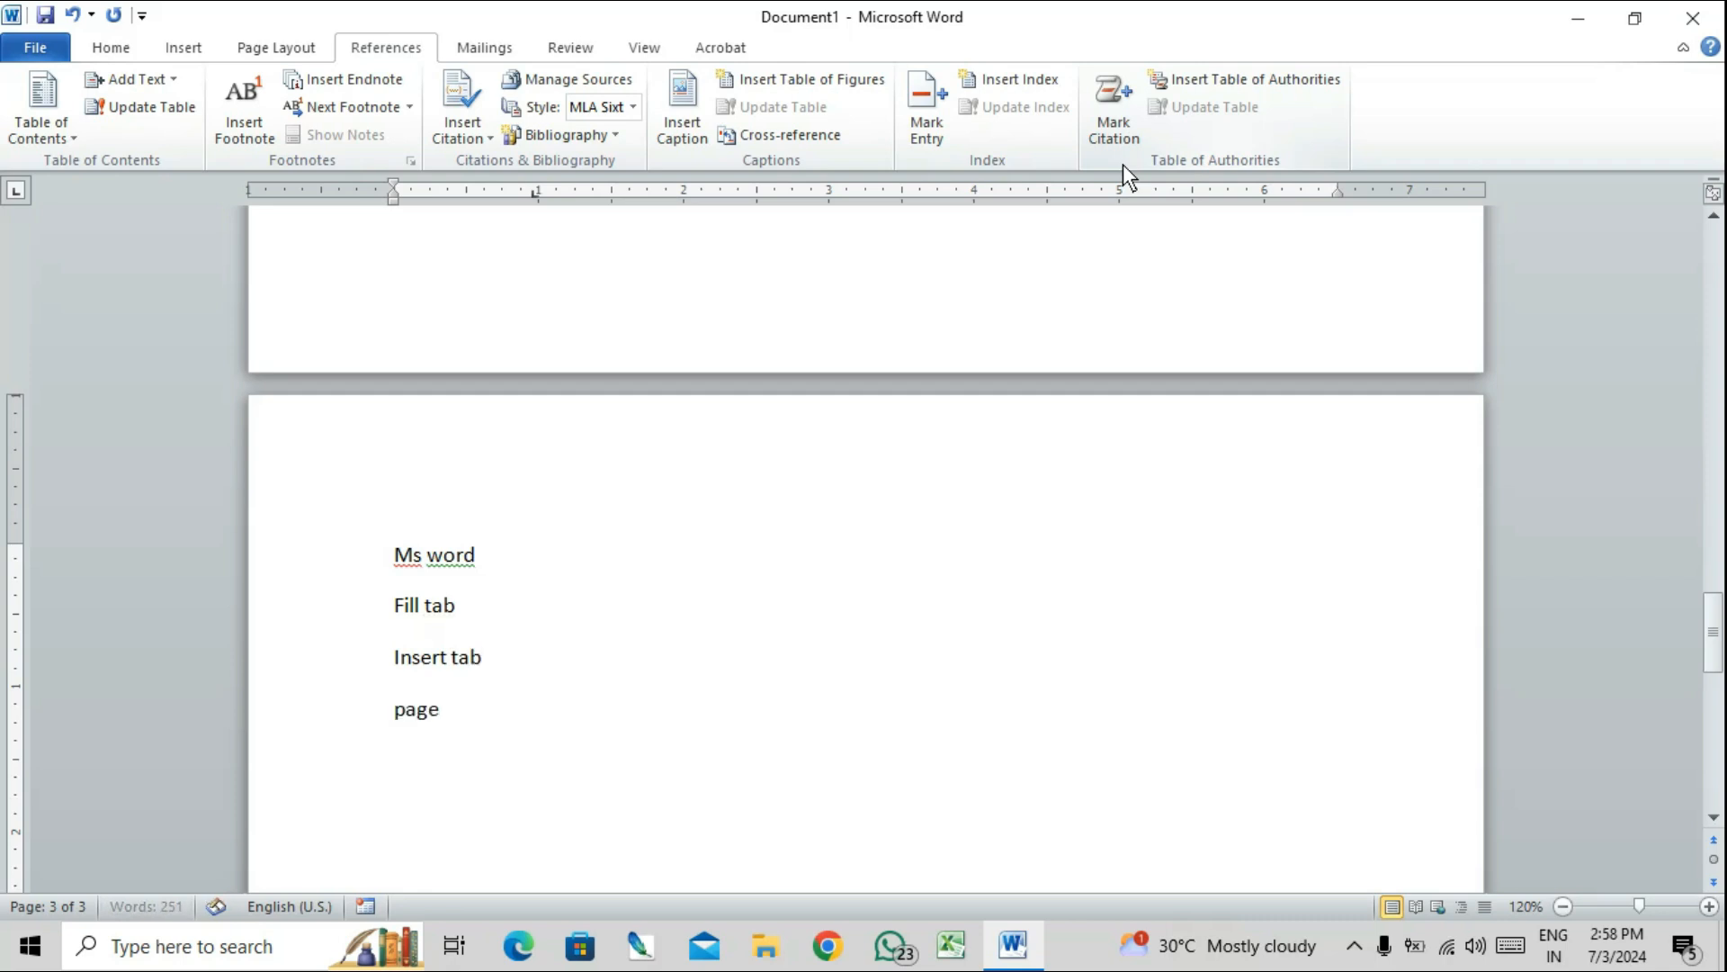
type("layout tab")
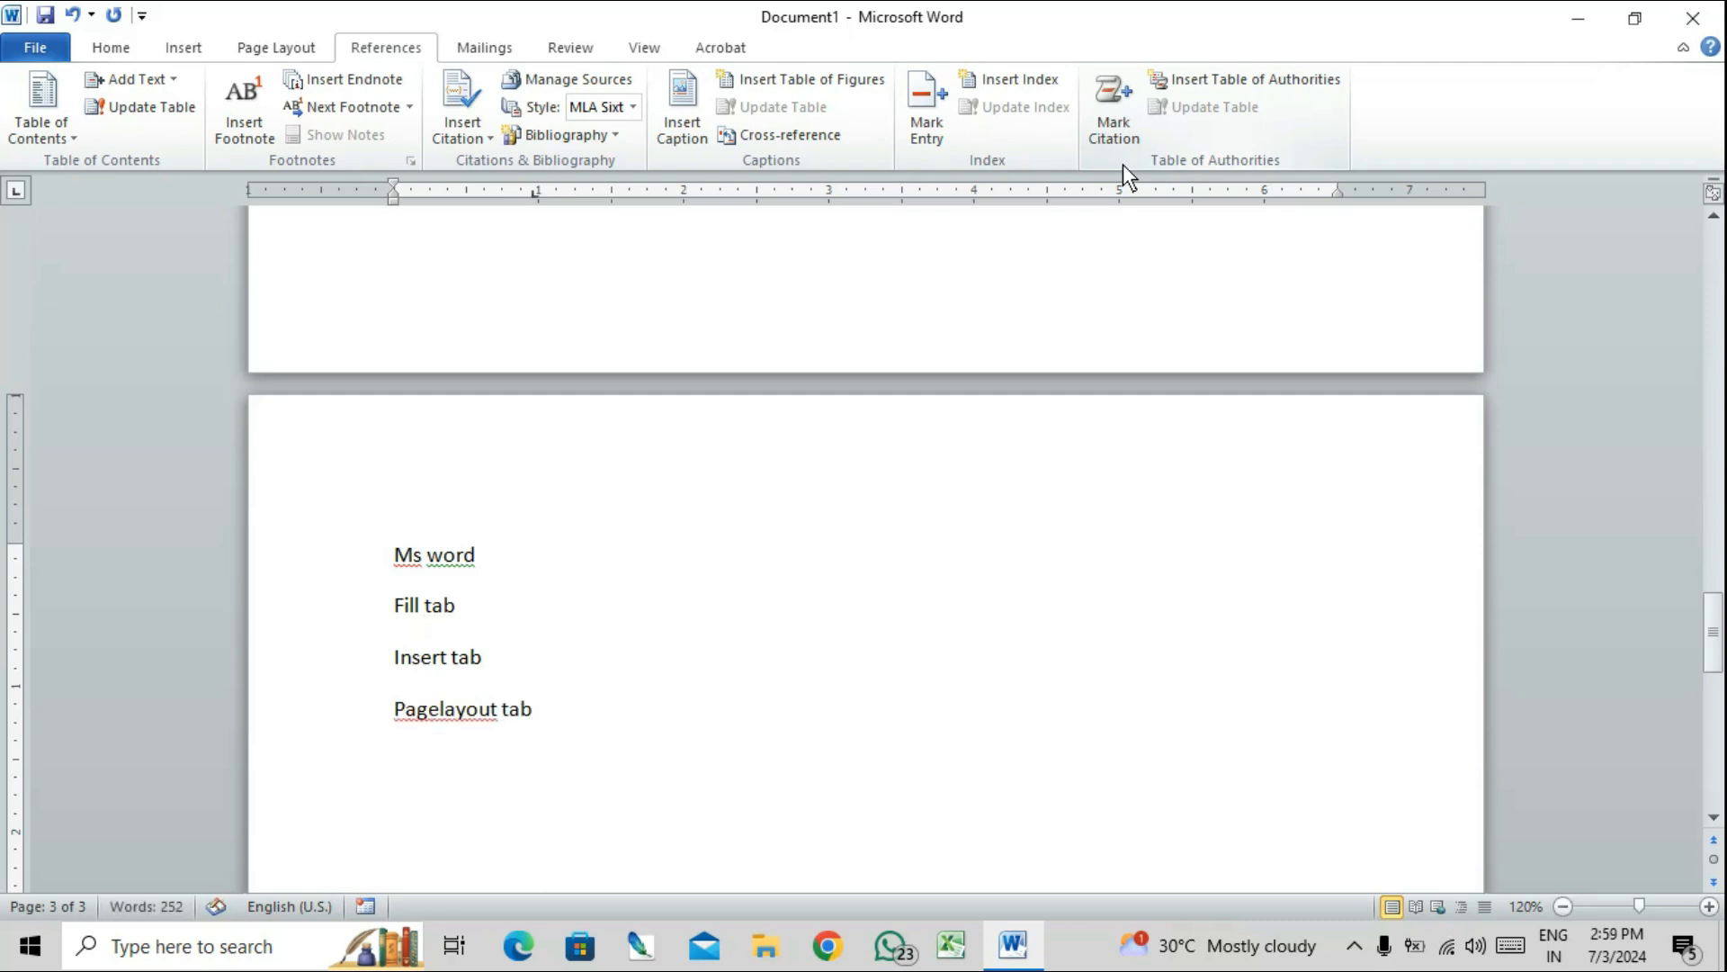
key("Return")
type("in")
key("BackSpace")
type("refernces")
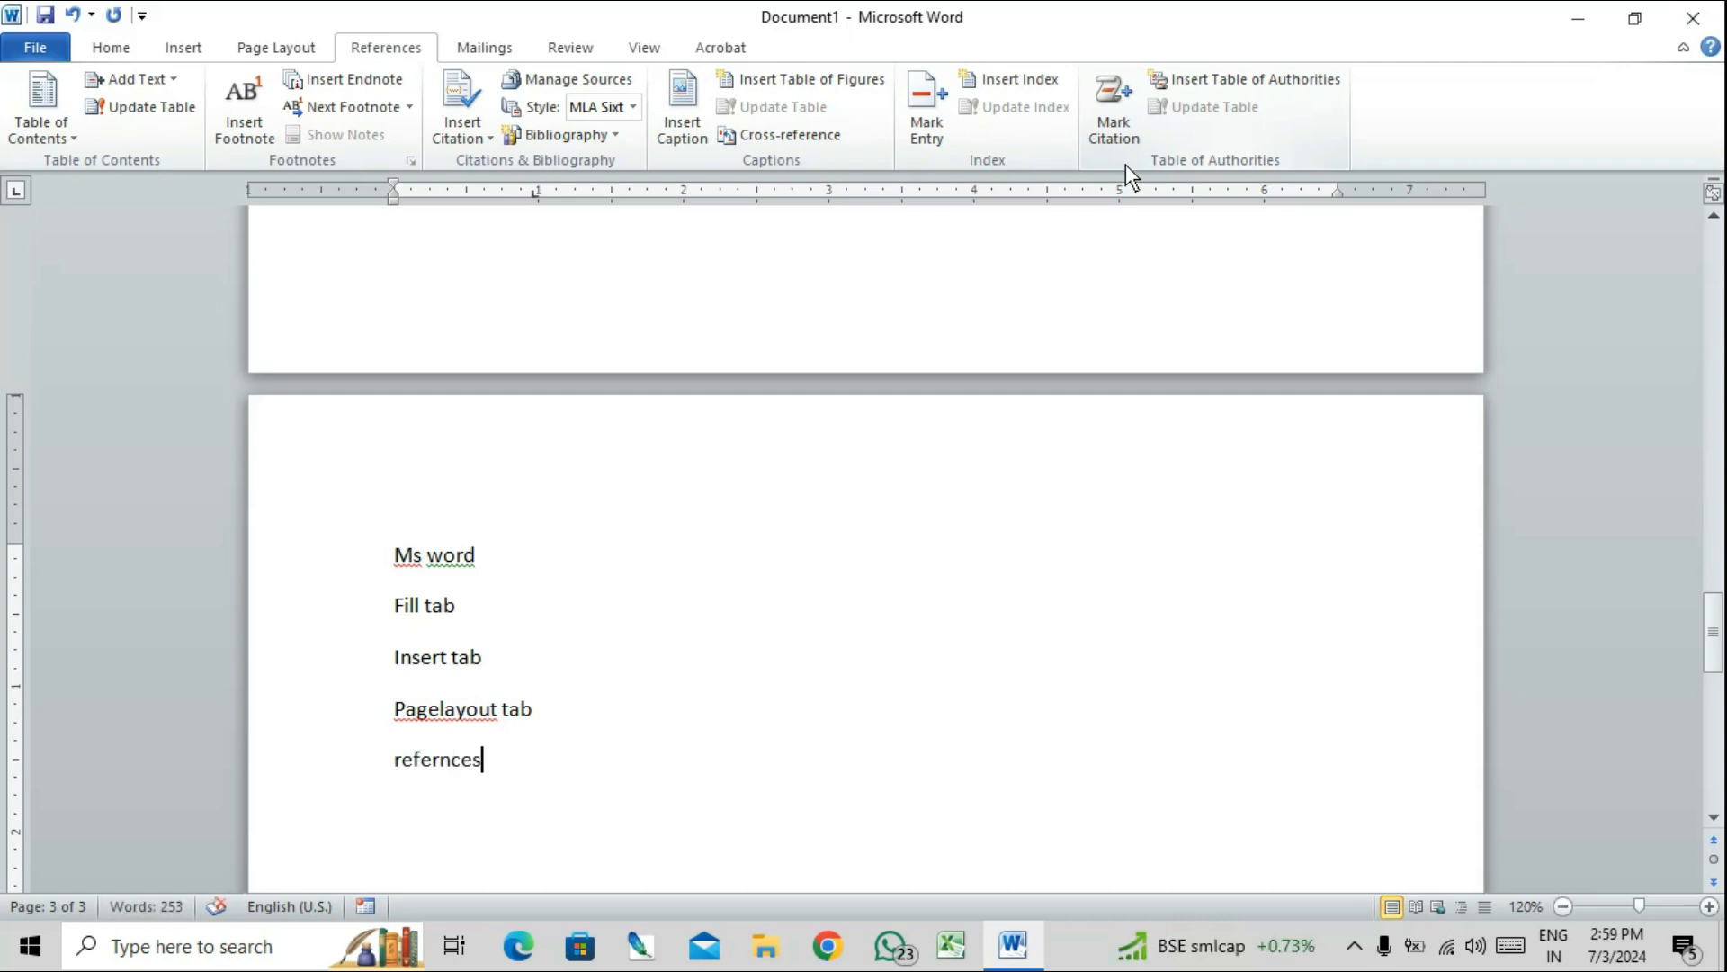
- Correct the flagged spellings to "Page layout" and "references" using the suggested replacements
right_click(425, 710)
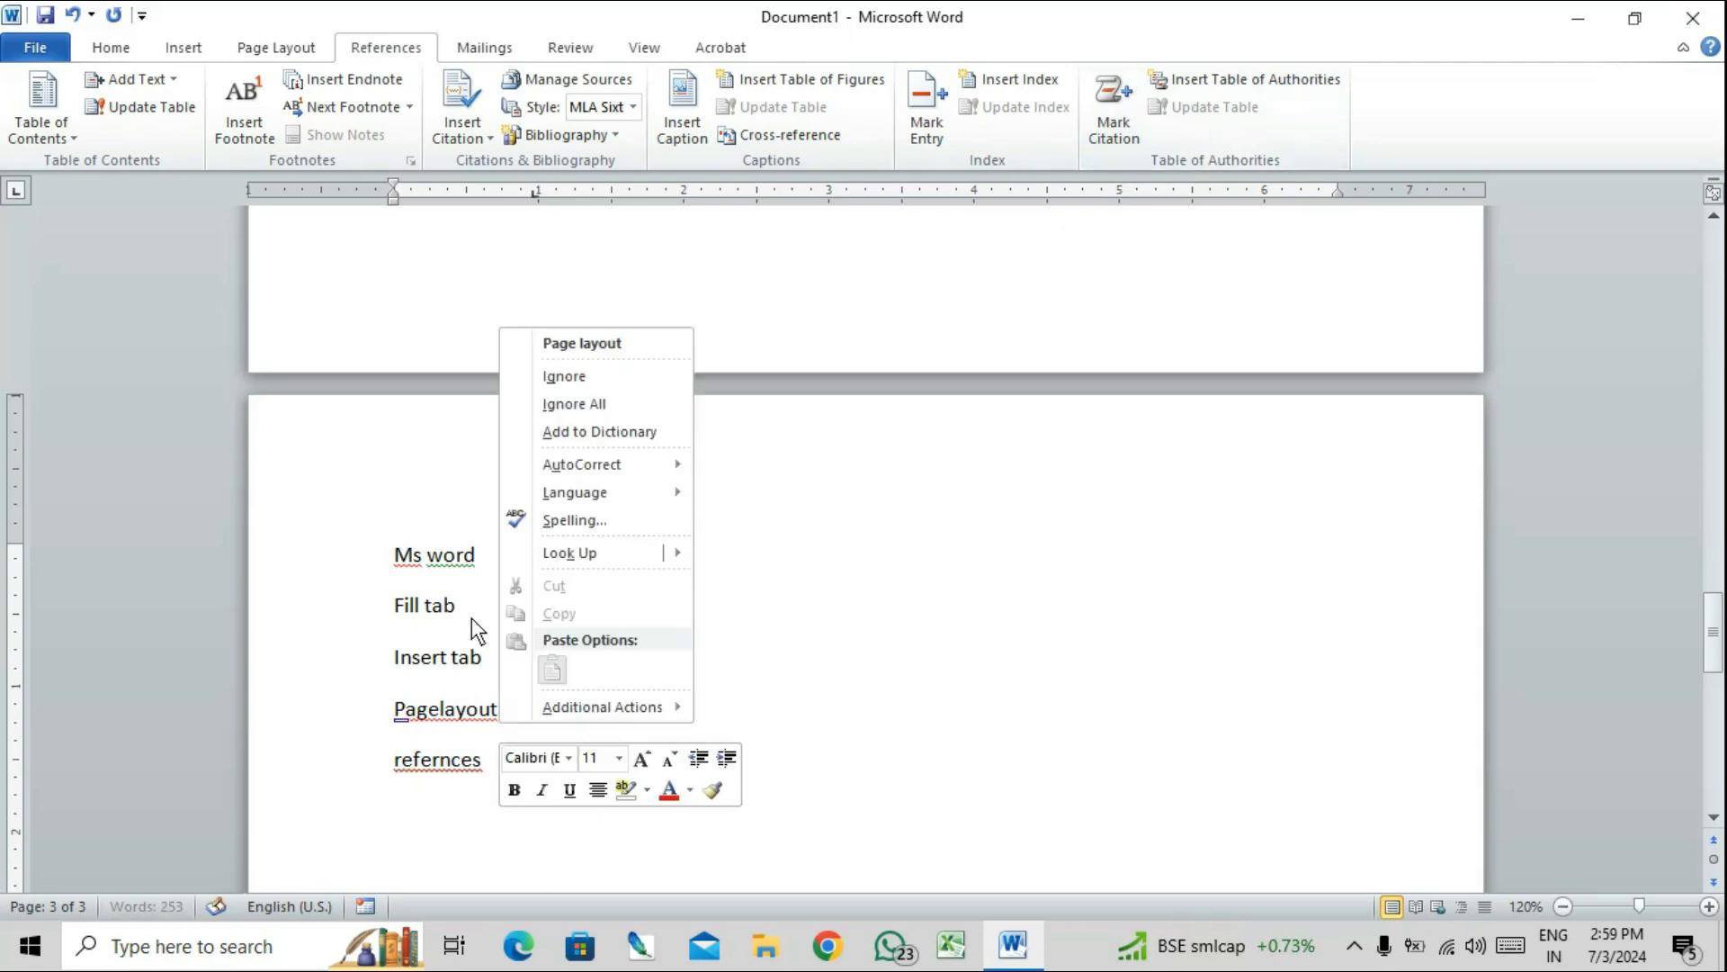
left_click(540, 344)
scroll(441, 738, "down", 3)
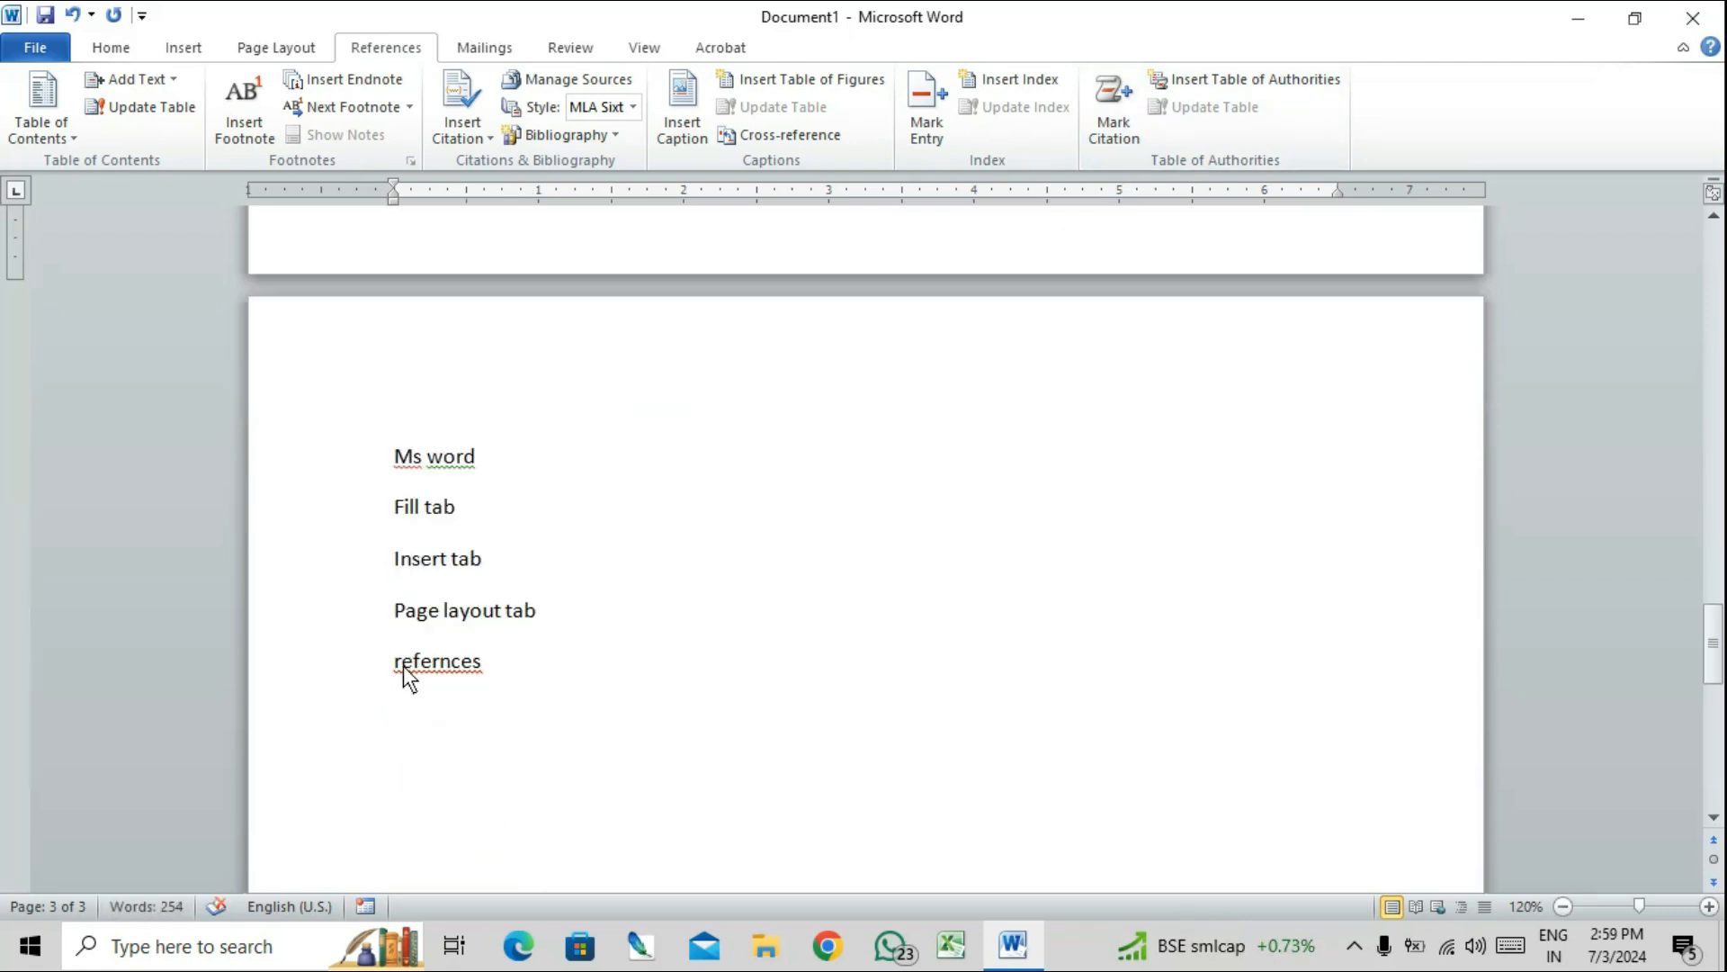
right_click(425, 669)
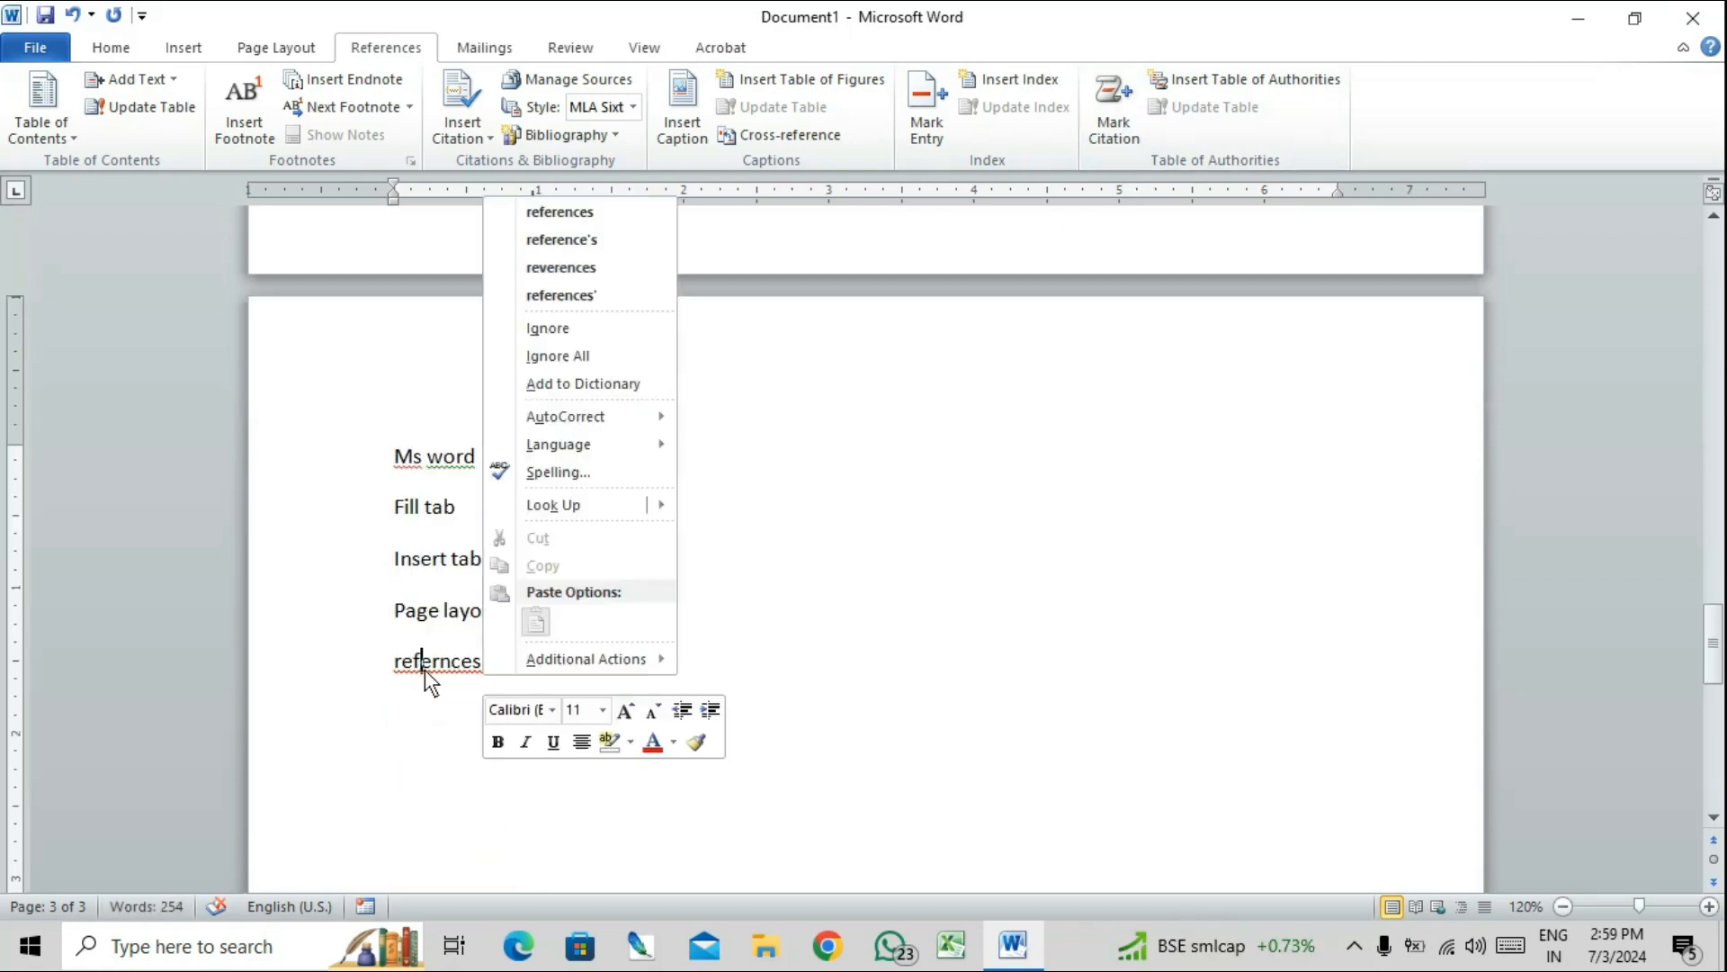
left_click(601, 214)
- Correct "Ms" to "MS" in the first line and capitalize the last line as "References" using the suggested replacements
left_click(403, 463)
right_click(402, 463)
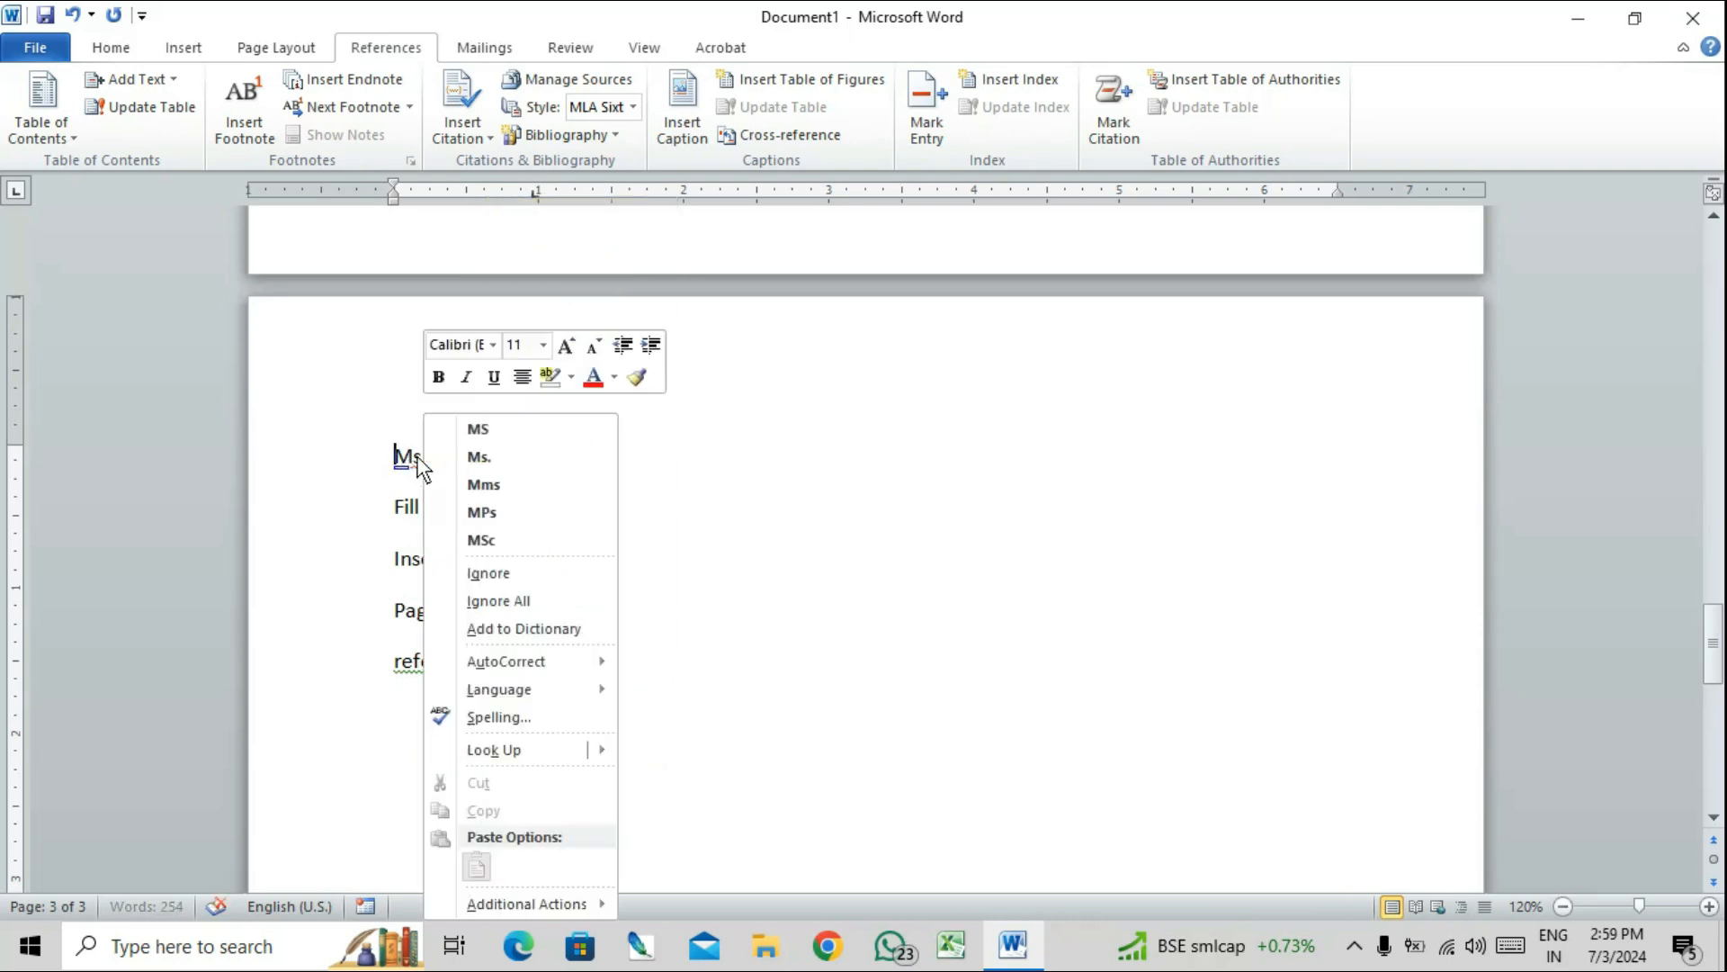
left_click(459, 429)
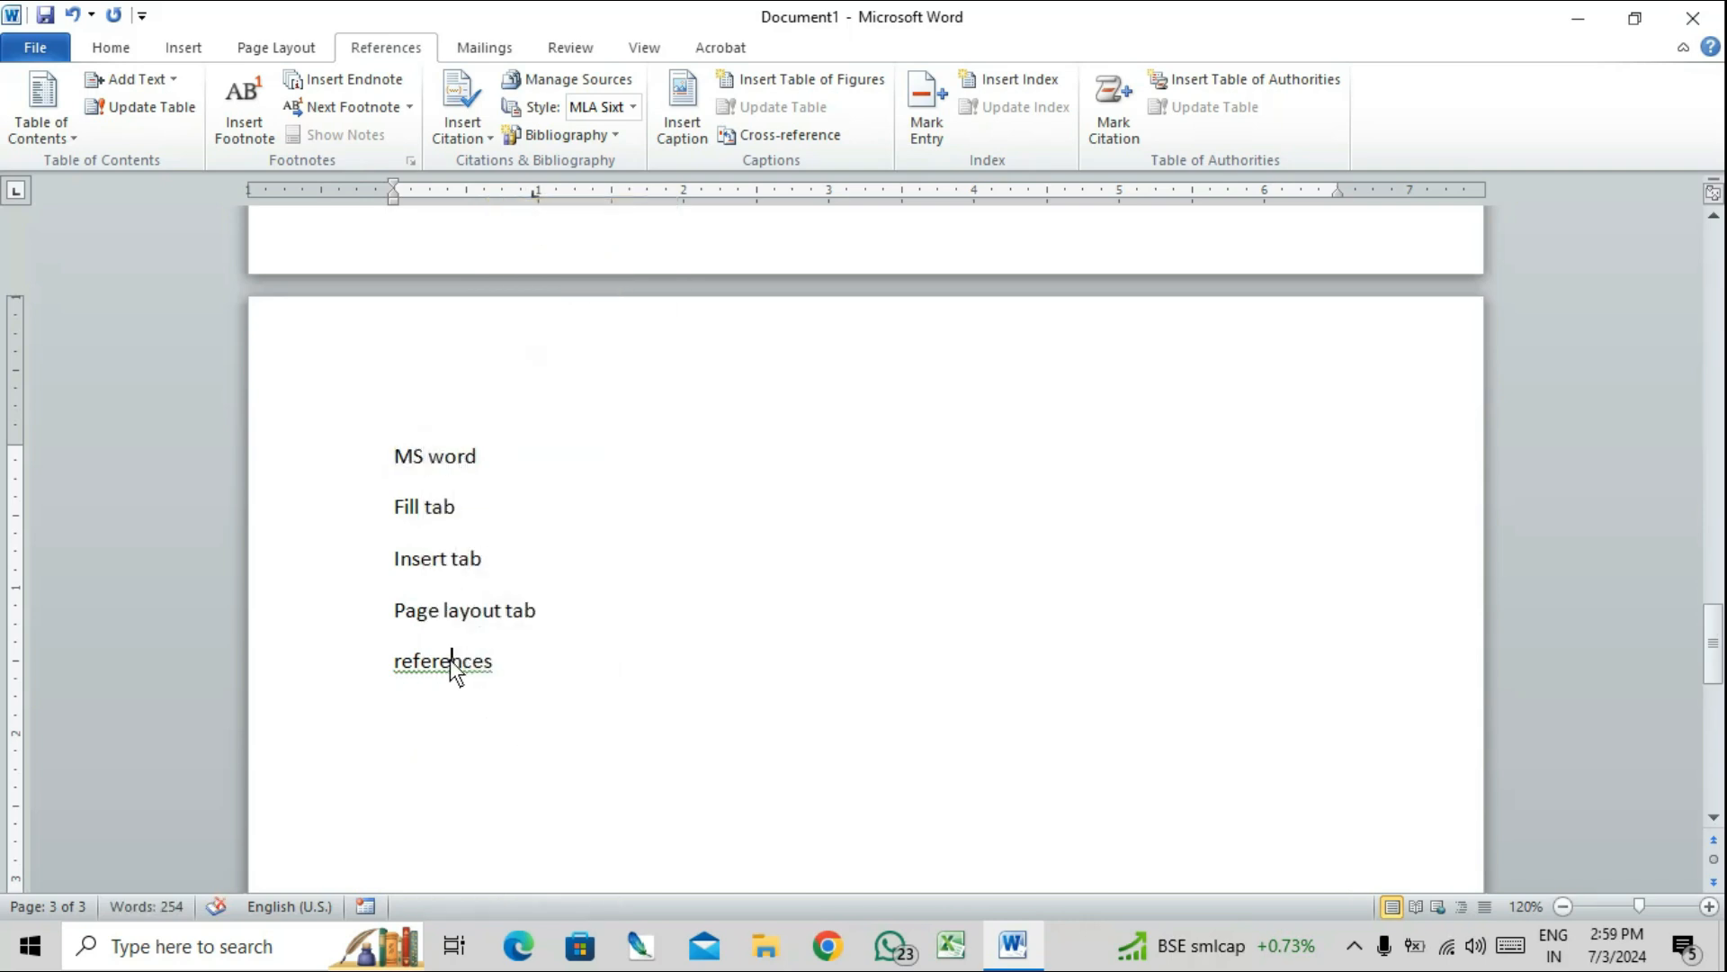
right_click(450, 659)
left_click(598, 385)
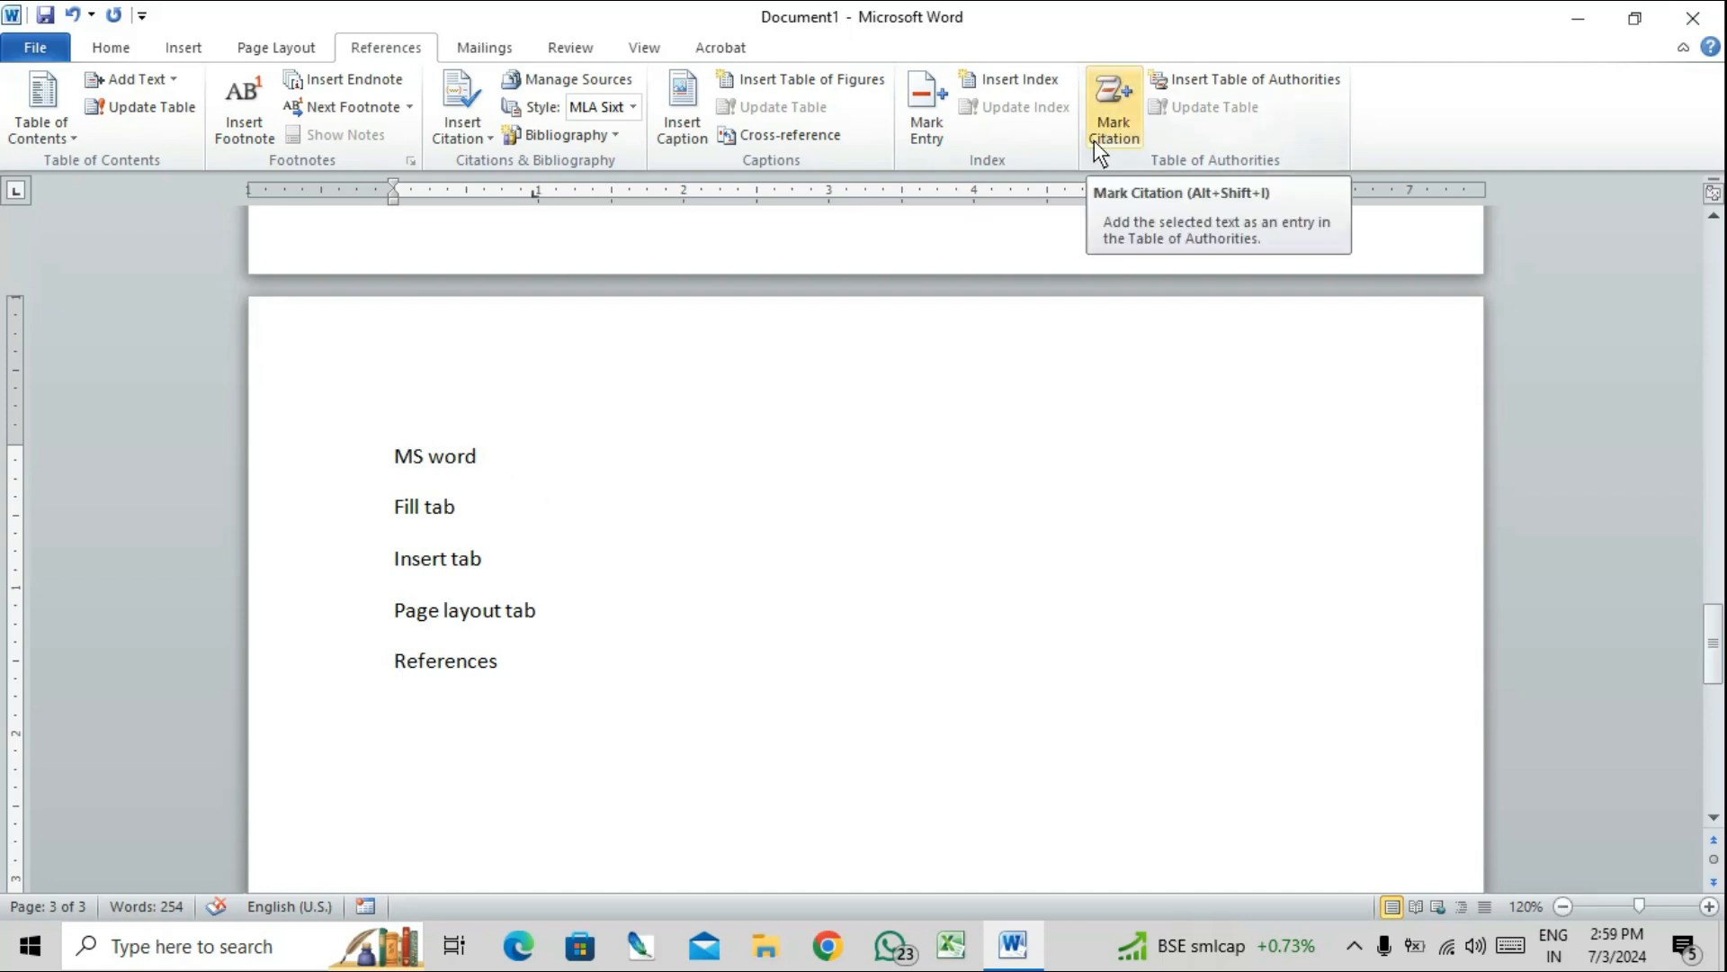
- With the "MS word" line selected, rename citation category 8 as "MS word" and close Mark Citation without marking the text
left_click_drag(487, 457, 395, 460)
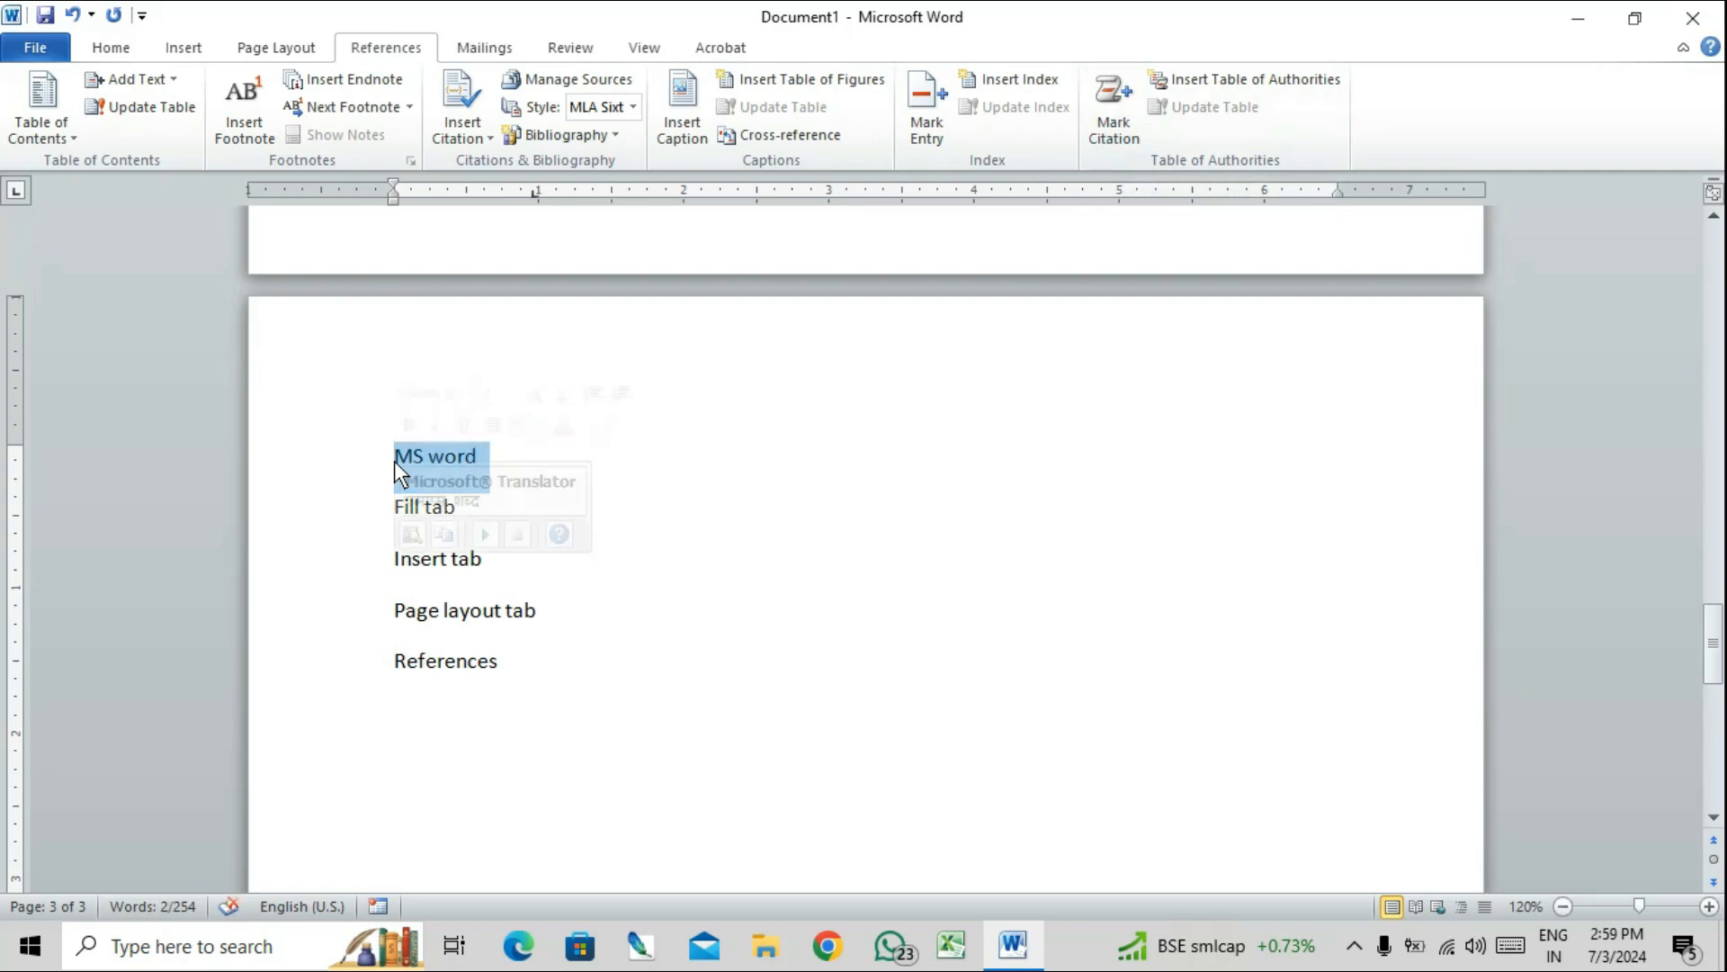
left_click(1111, 131)
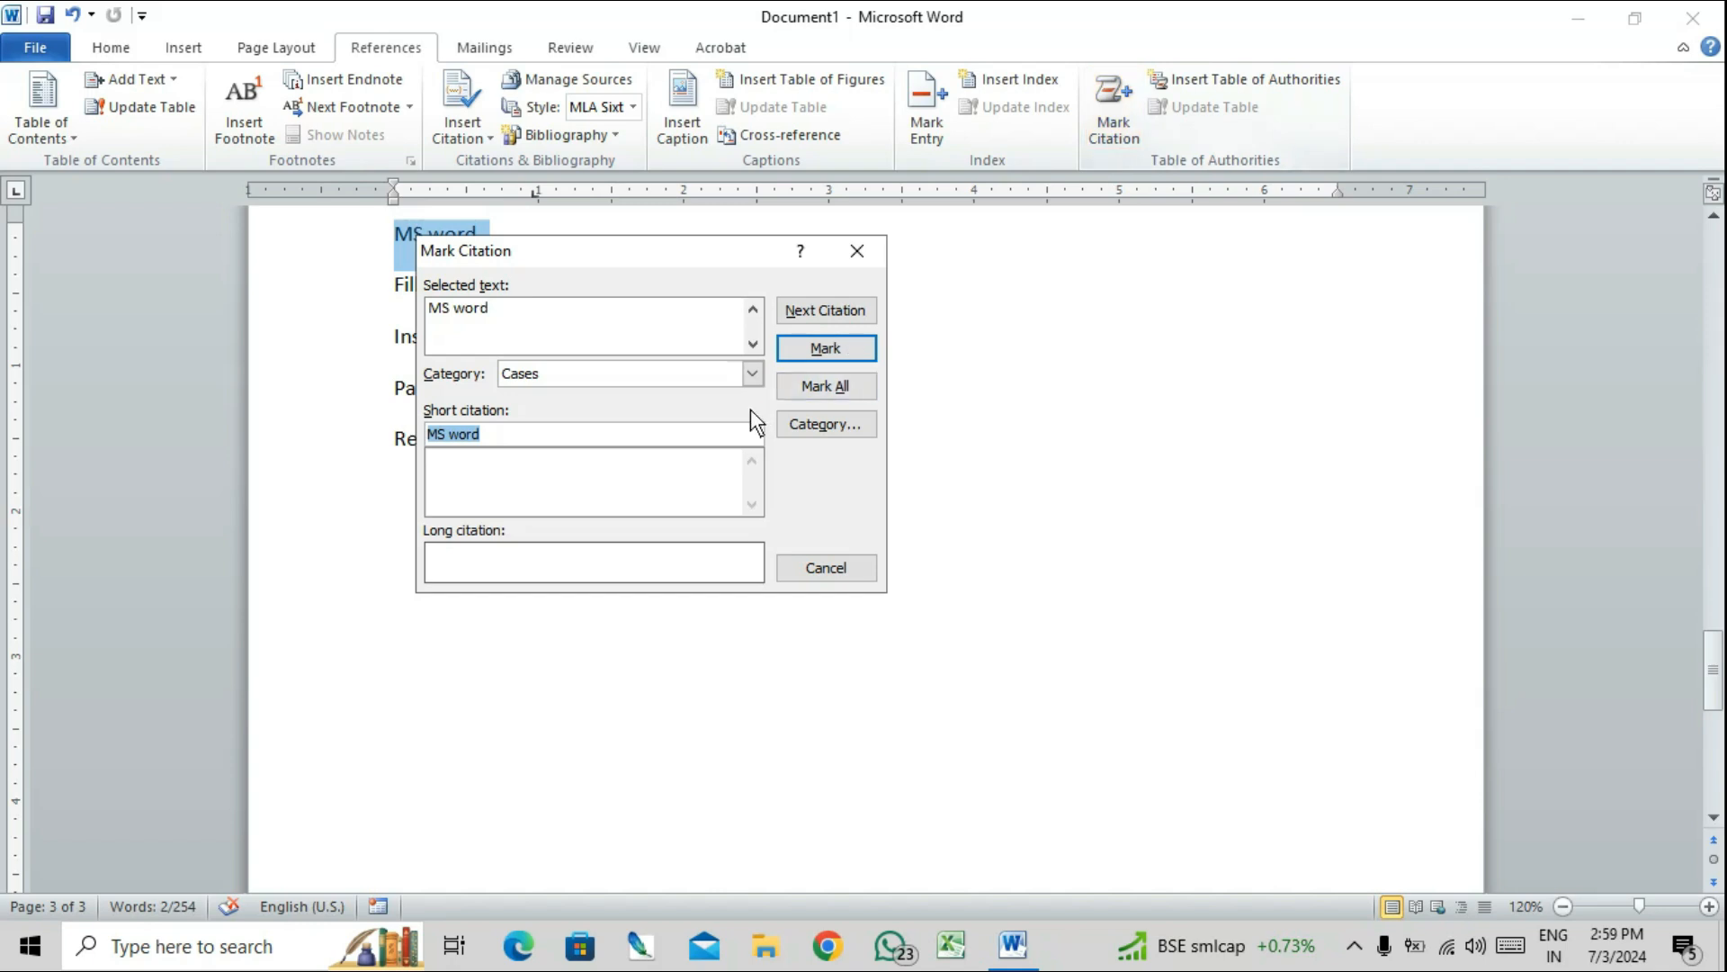
left_click(806, 429)
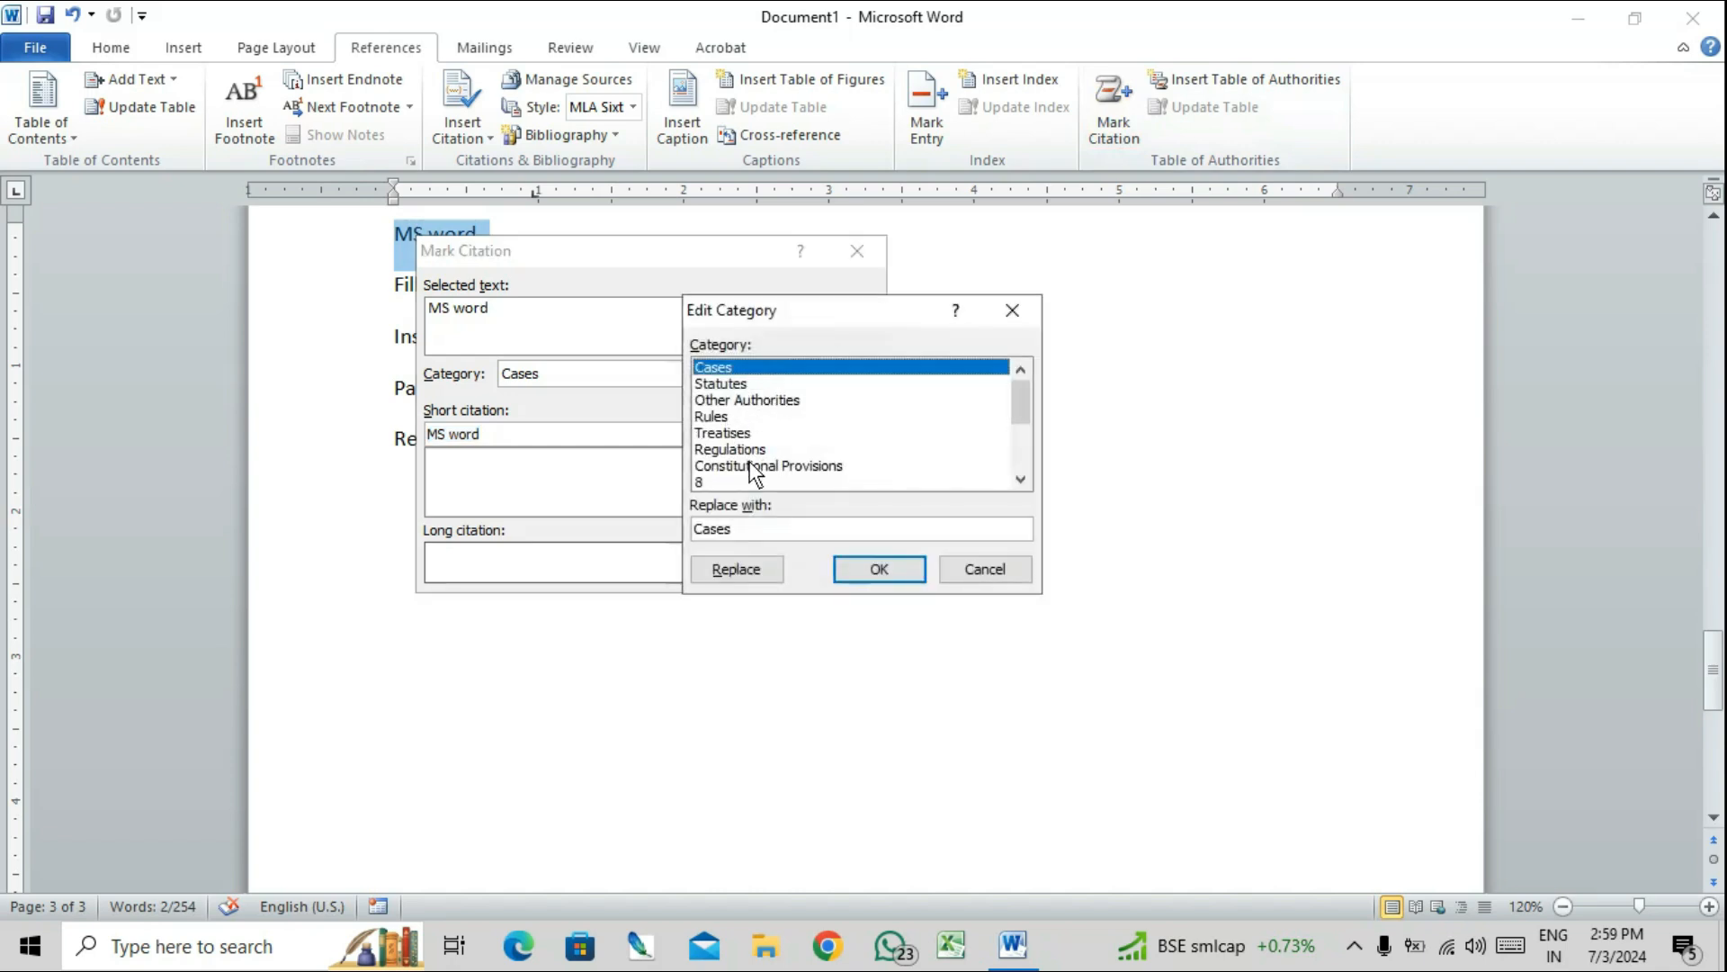
mouse_move(1022, 410)
left_mouse_down()
mouse_move(1023, 457)
mouse_move(1008, 432)
left_mouse_up()
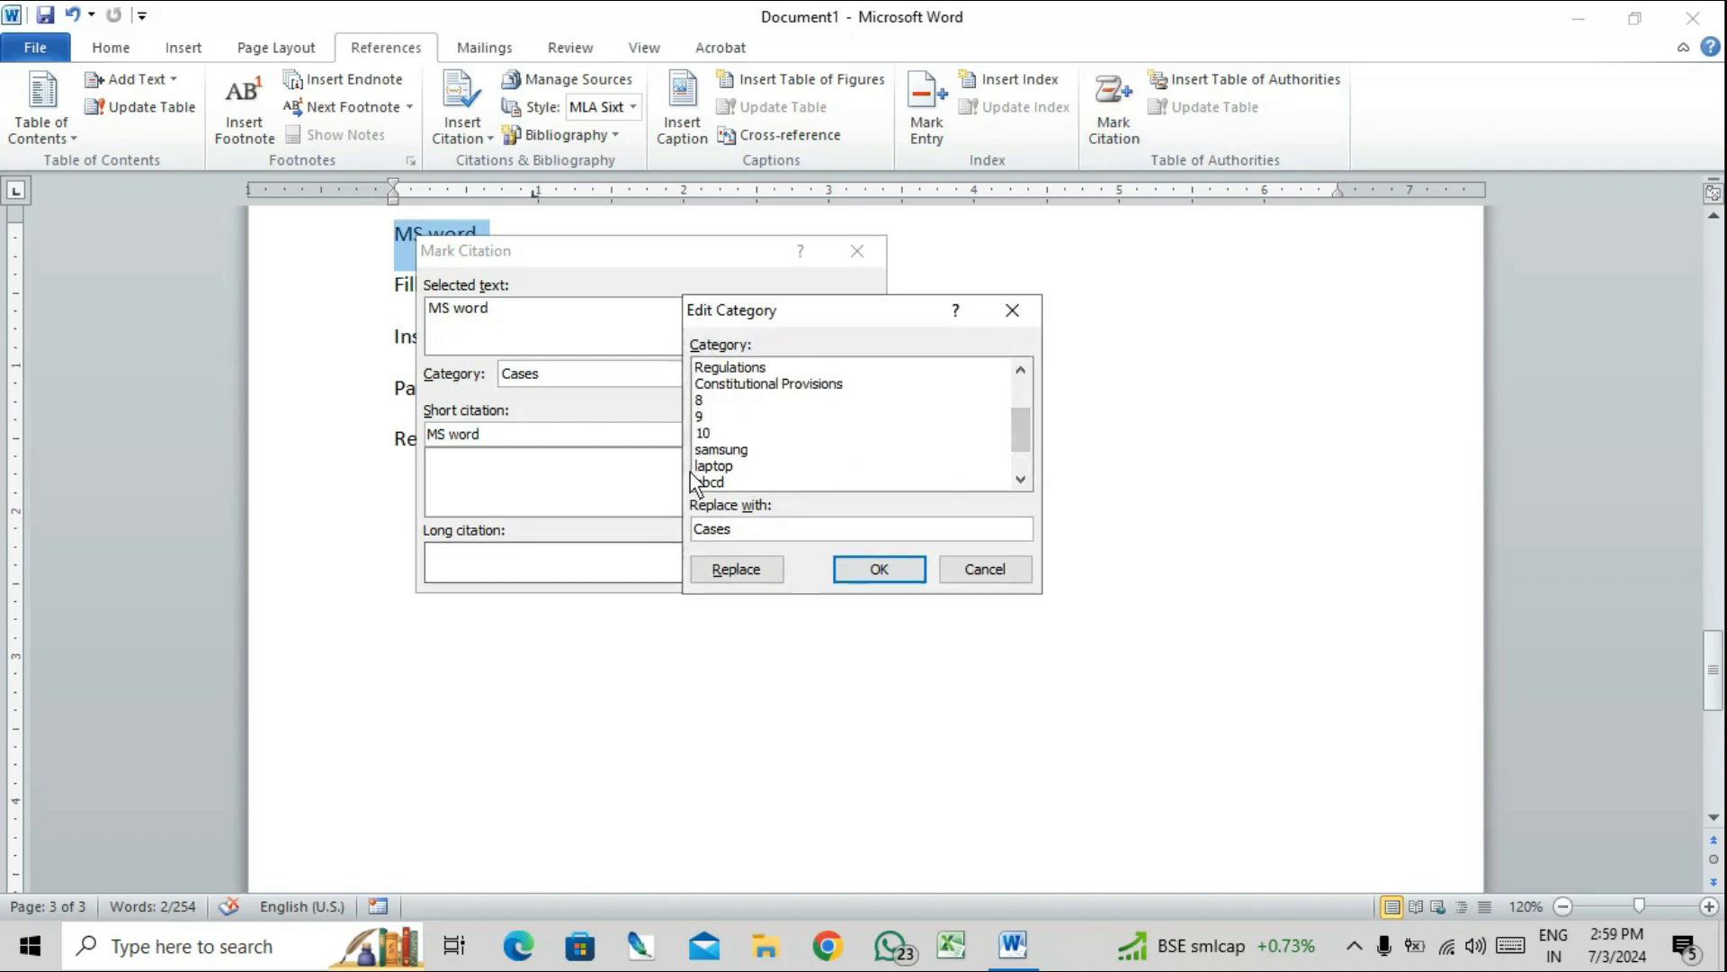
left_click(722, 402)
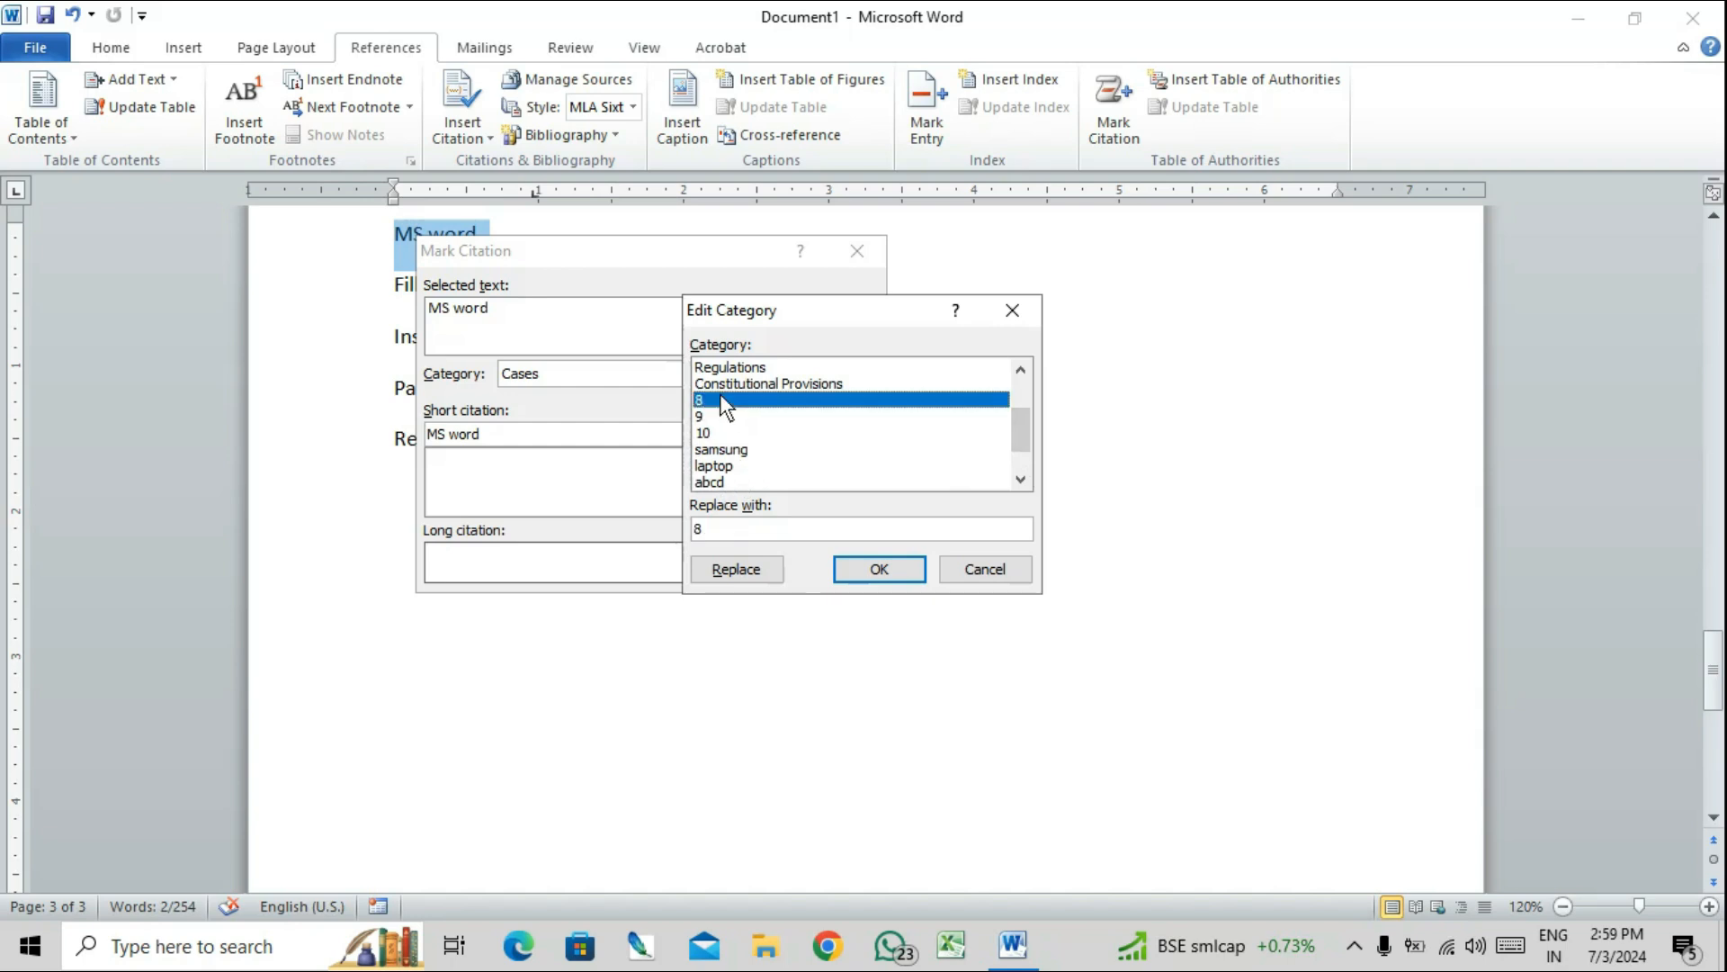
left_click(745, 531)
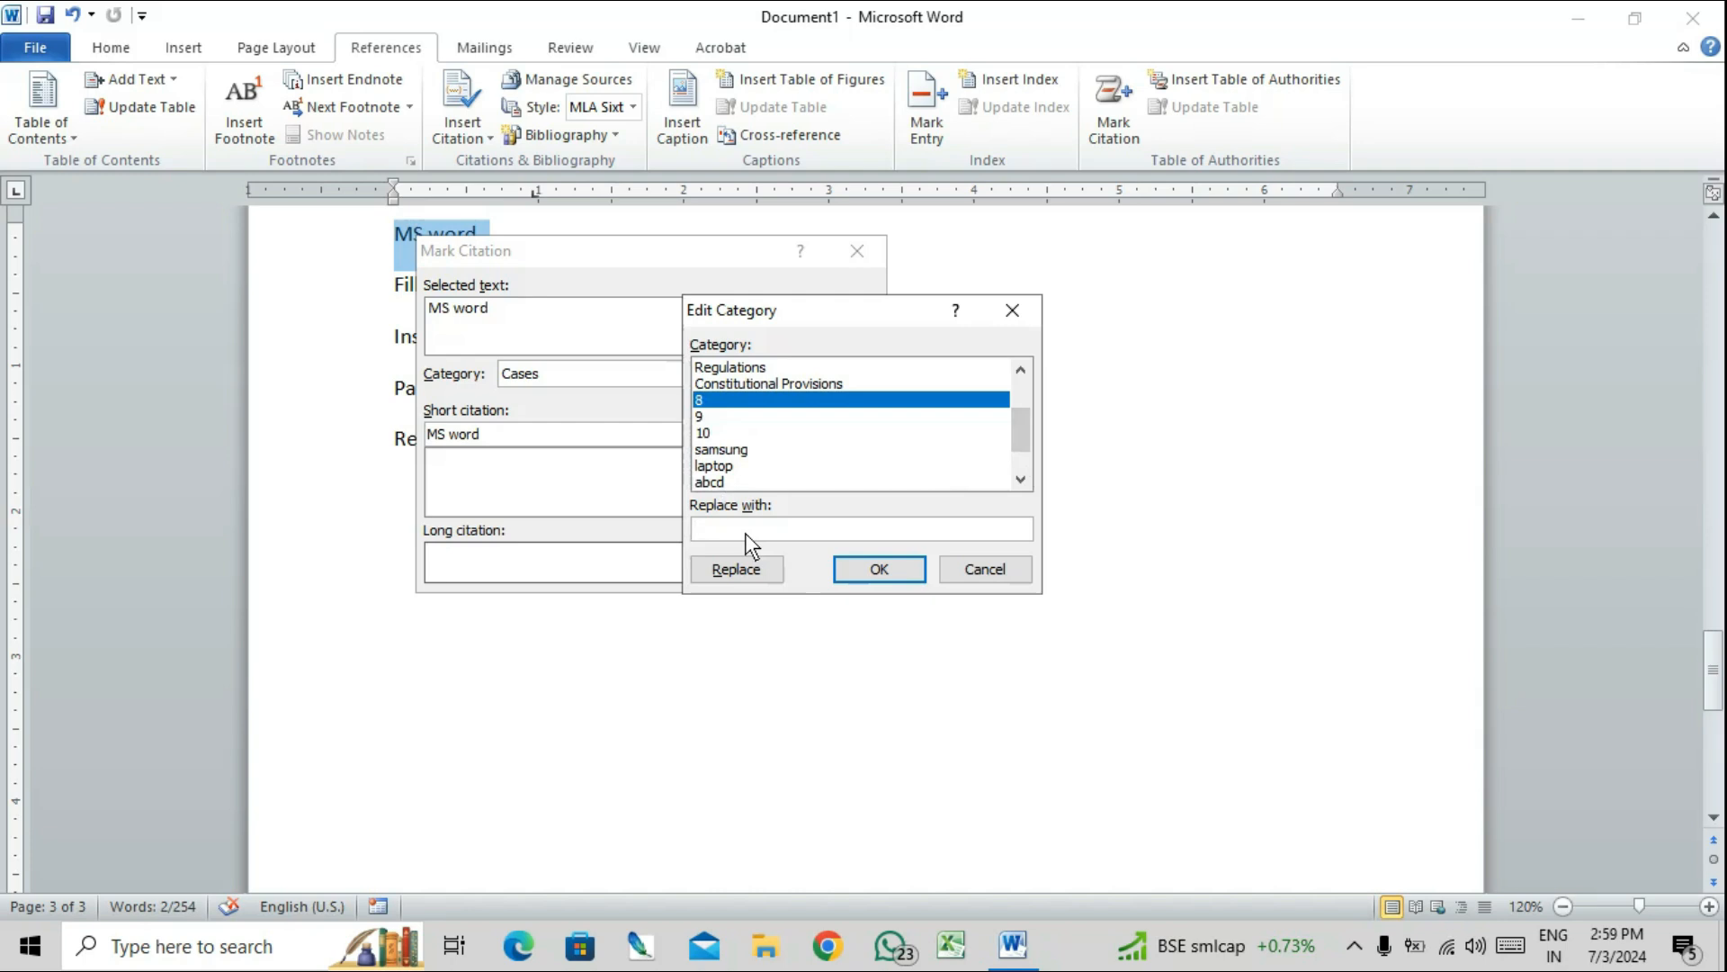
type("MS word")
left_click(733, 570)
left_click(881, 580)
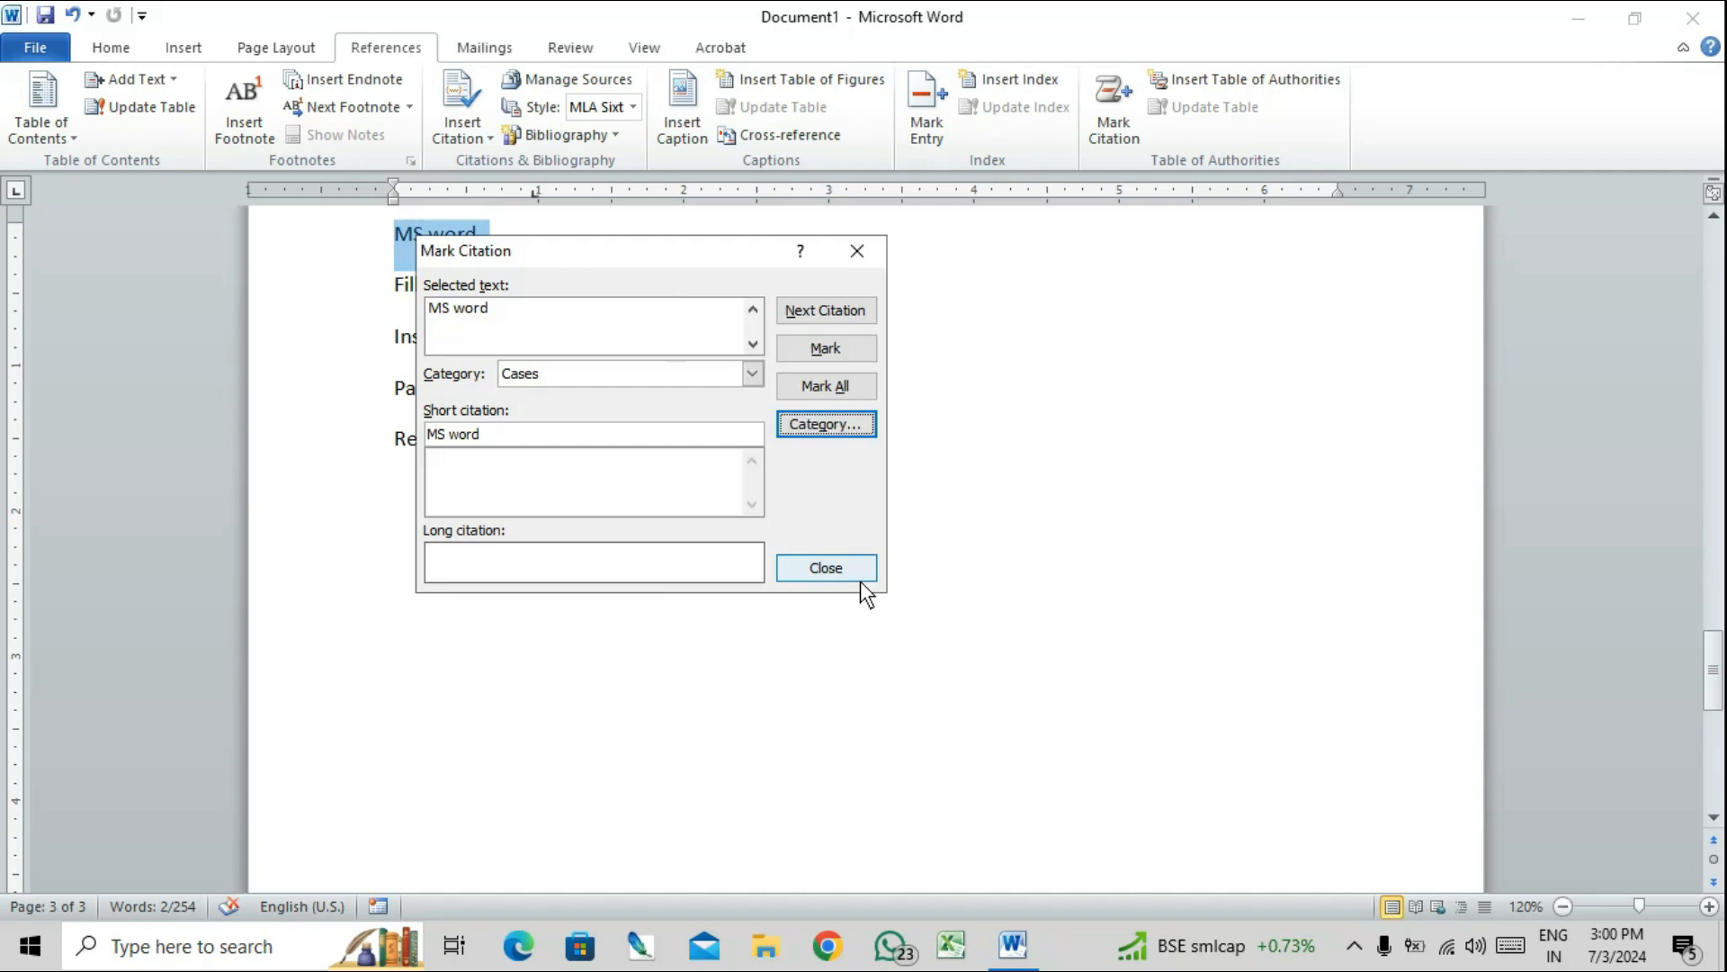
left_click(859, 572)
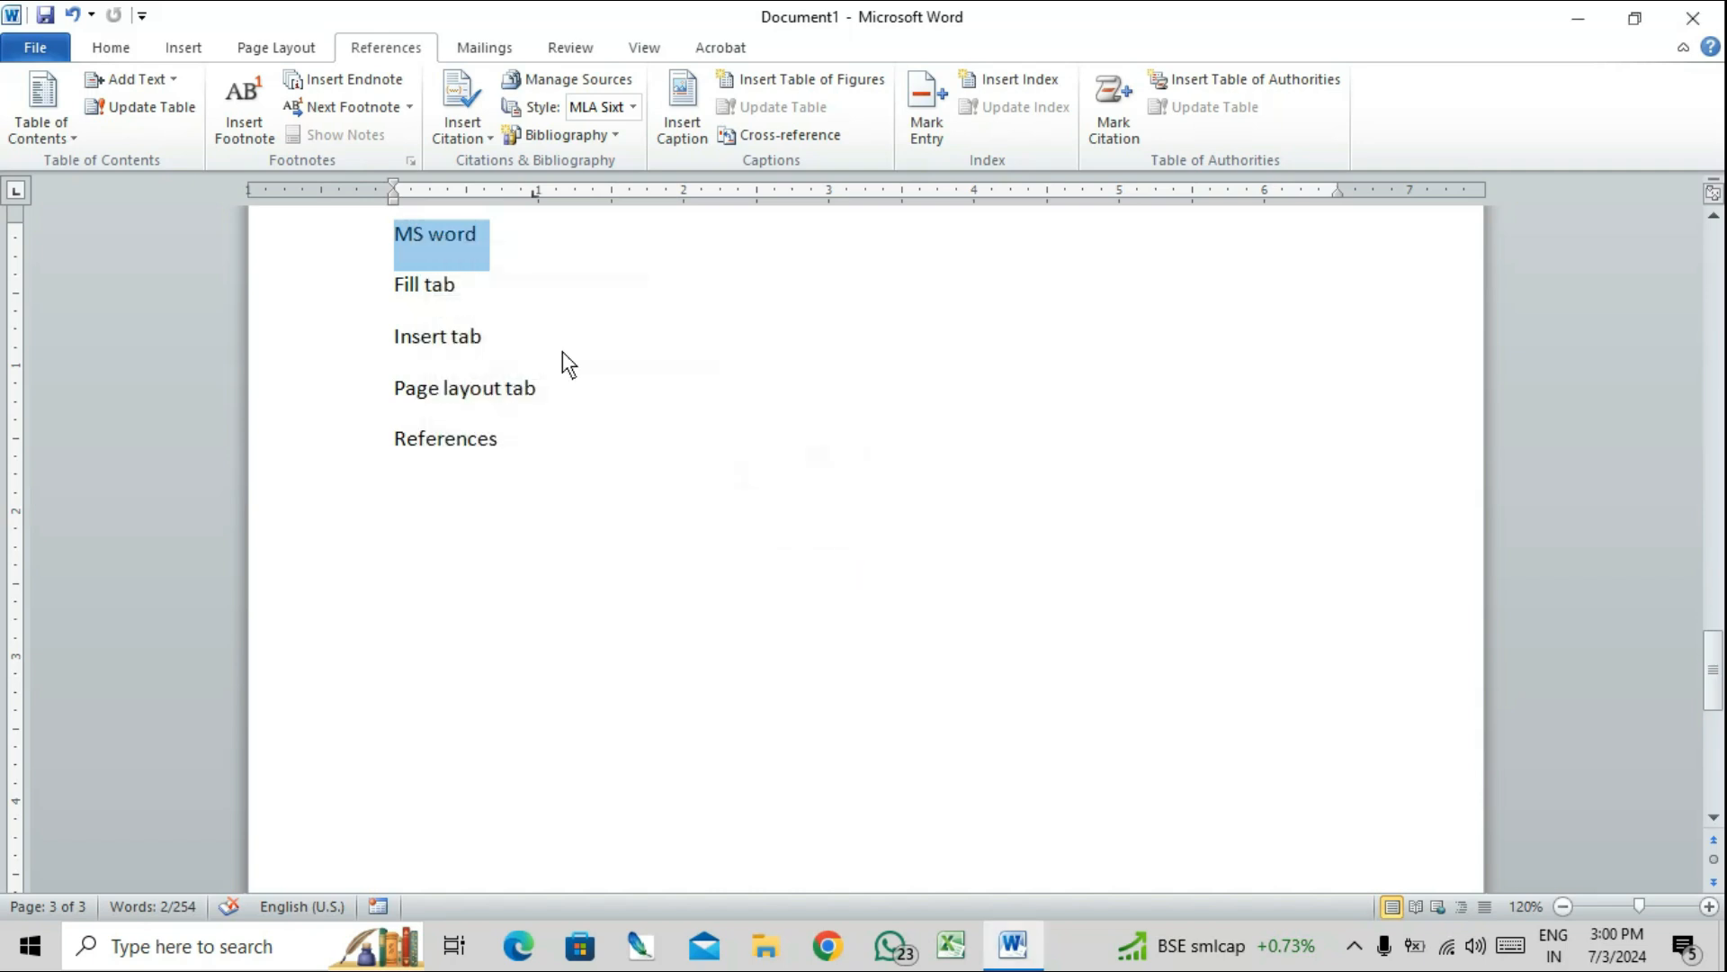
- Mark the "Fill tab" line as a citation in the MS word category
left_click(385, 286)
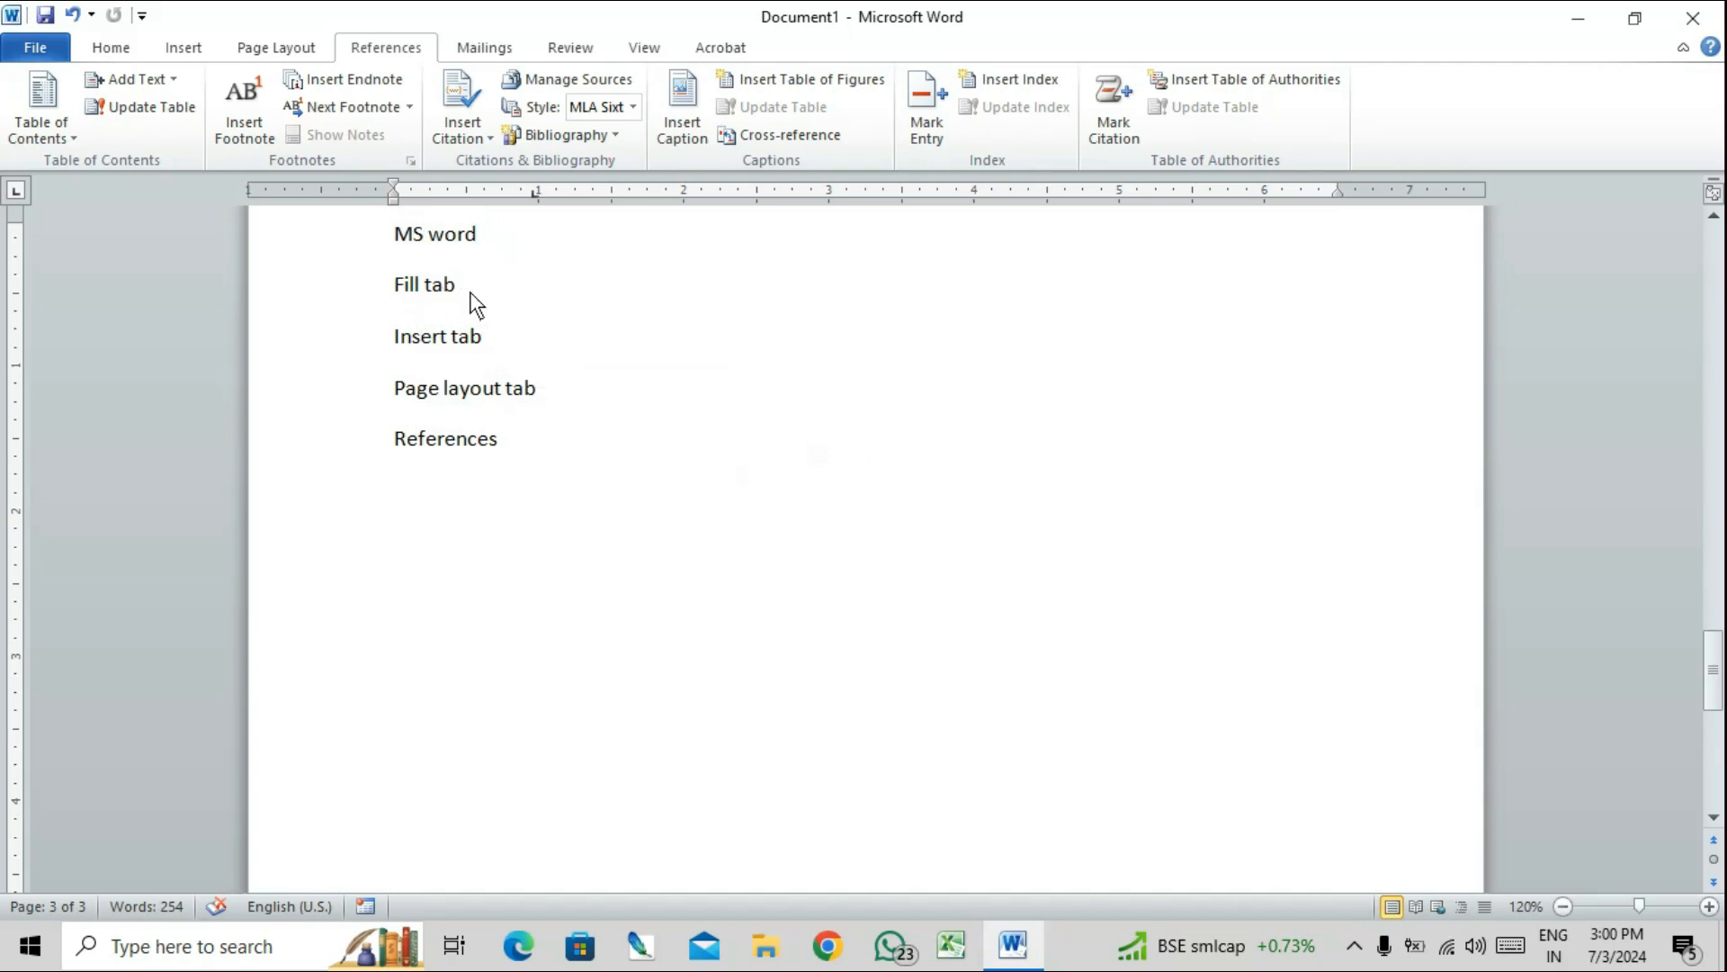
left_click_drag(407, 284, 462, 282)
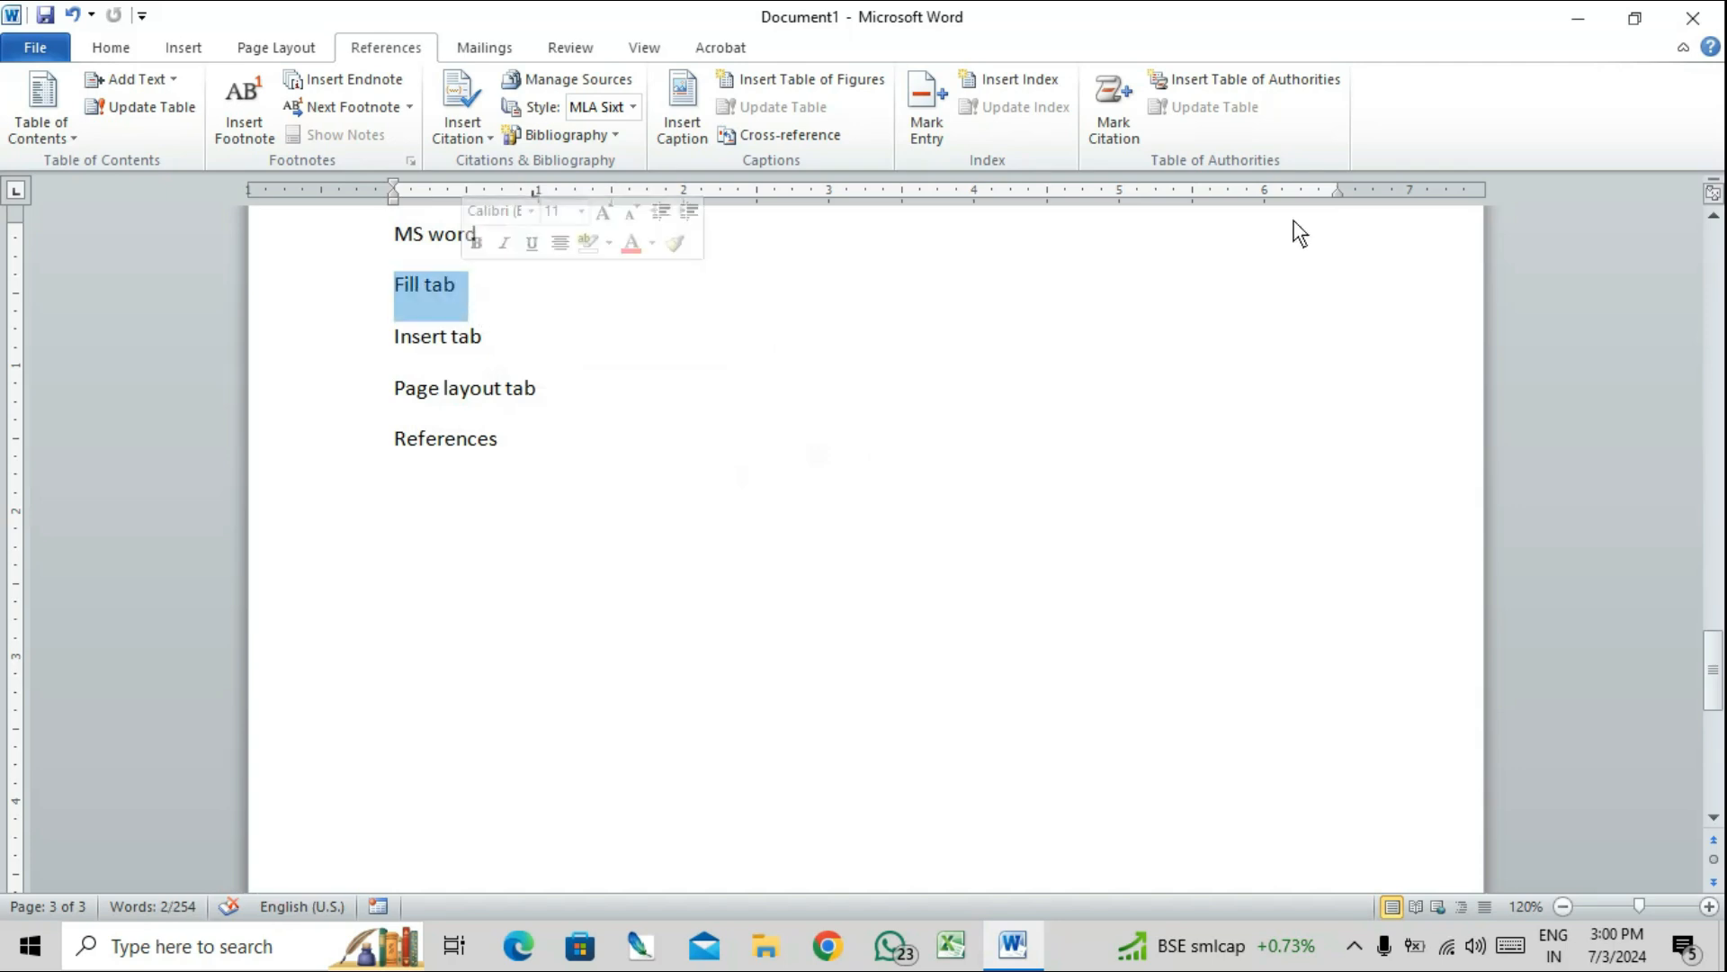
left_click(1114, 108)
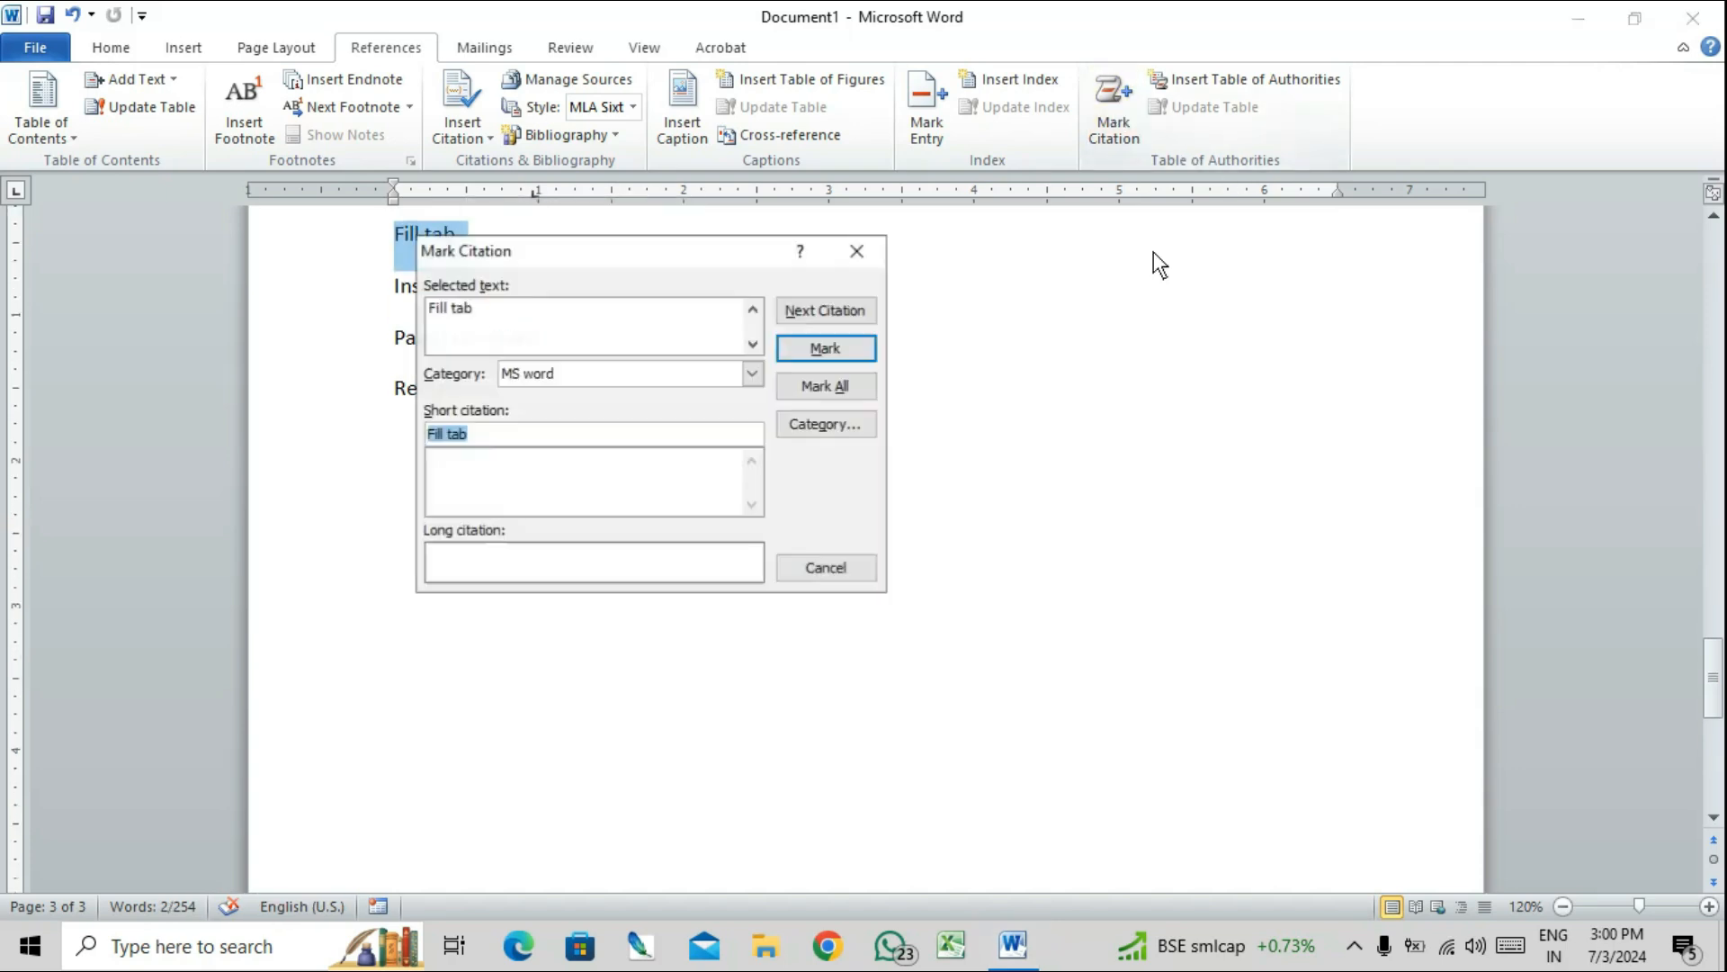
left_click(853, 351)
left_click(855, 255)
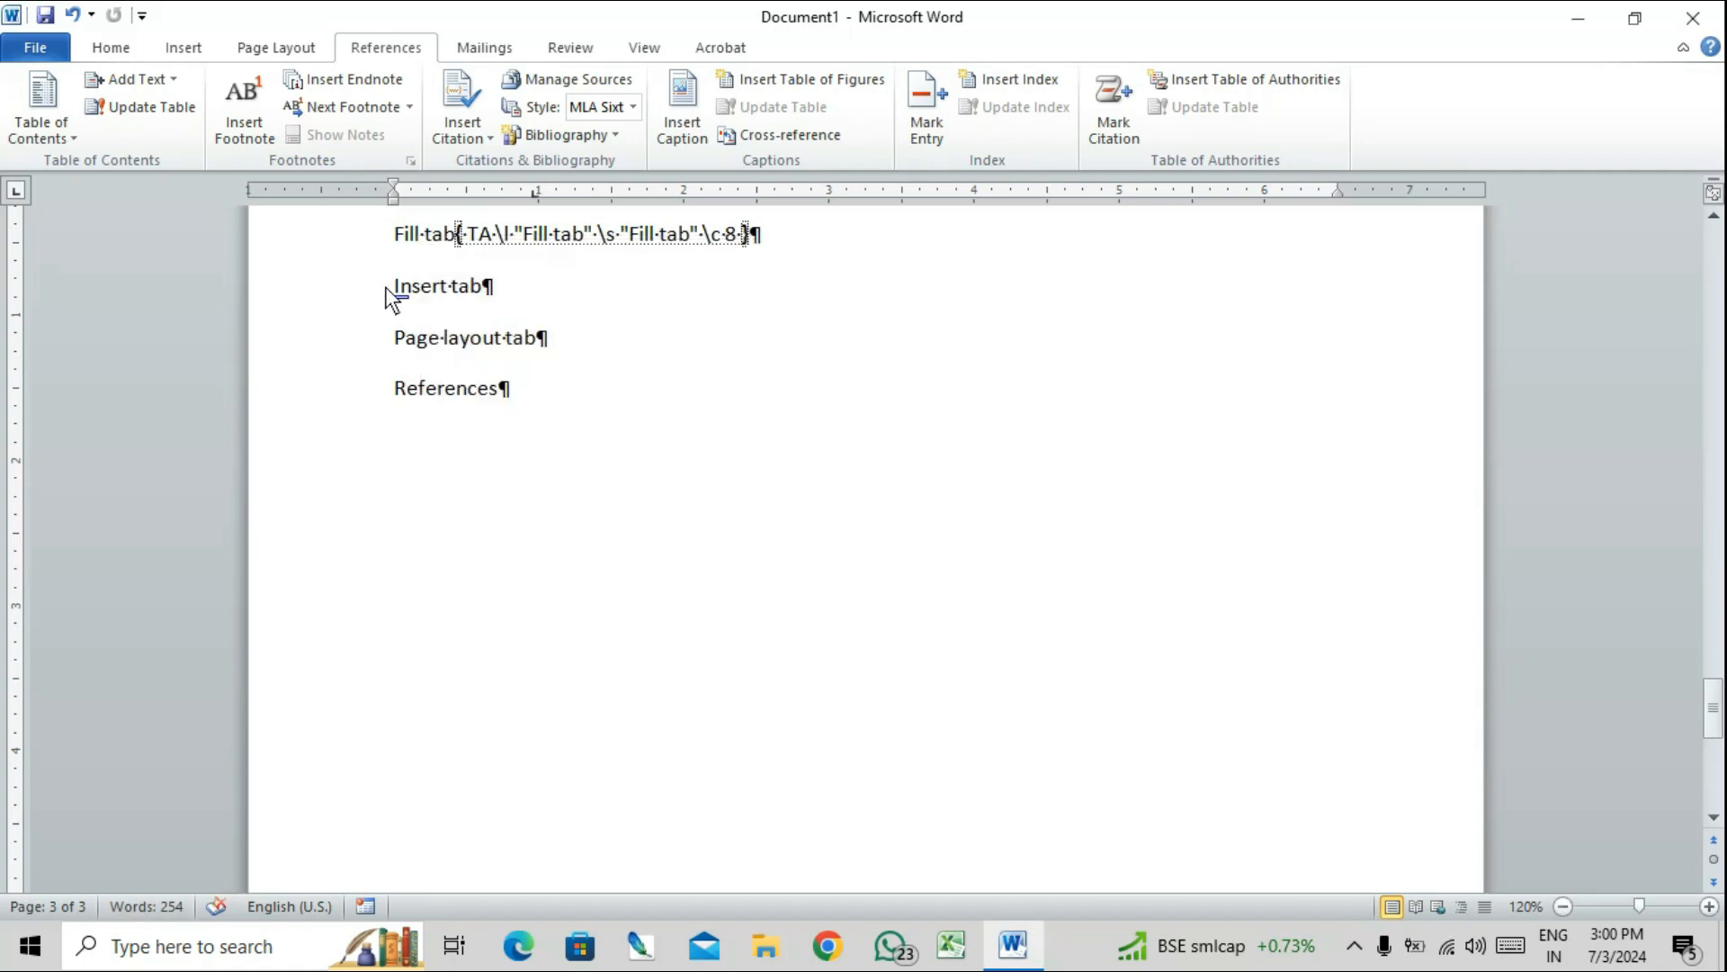
- Mark the "Insert tab" line as a citation in the MS word category
left_click_drag(392, 299, 493, 294)
left_click(1132, 112)
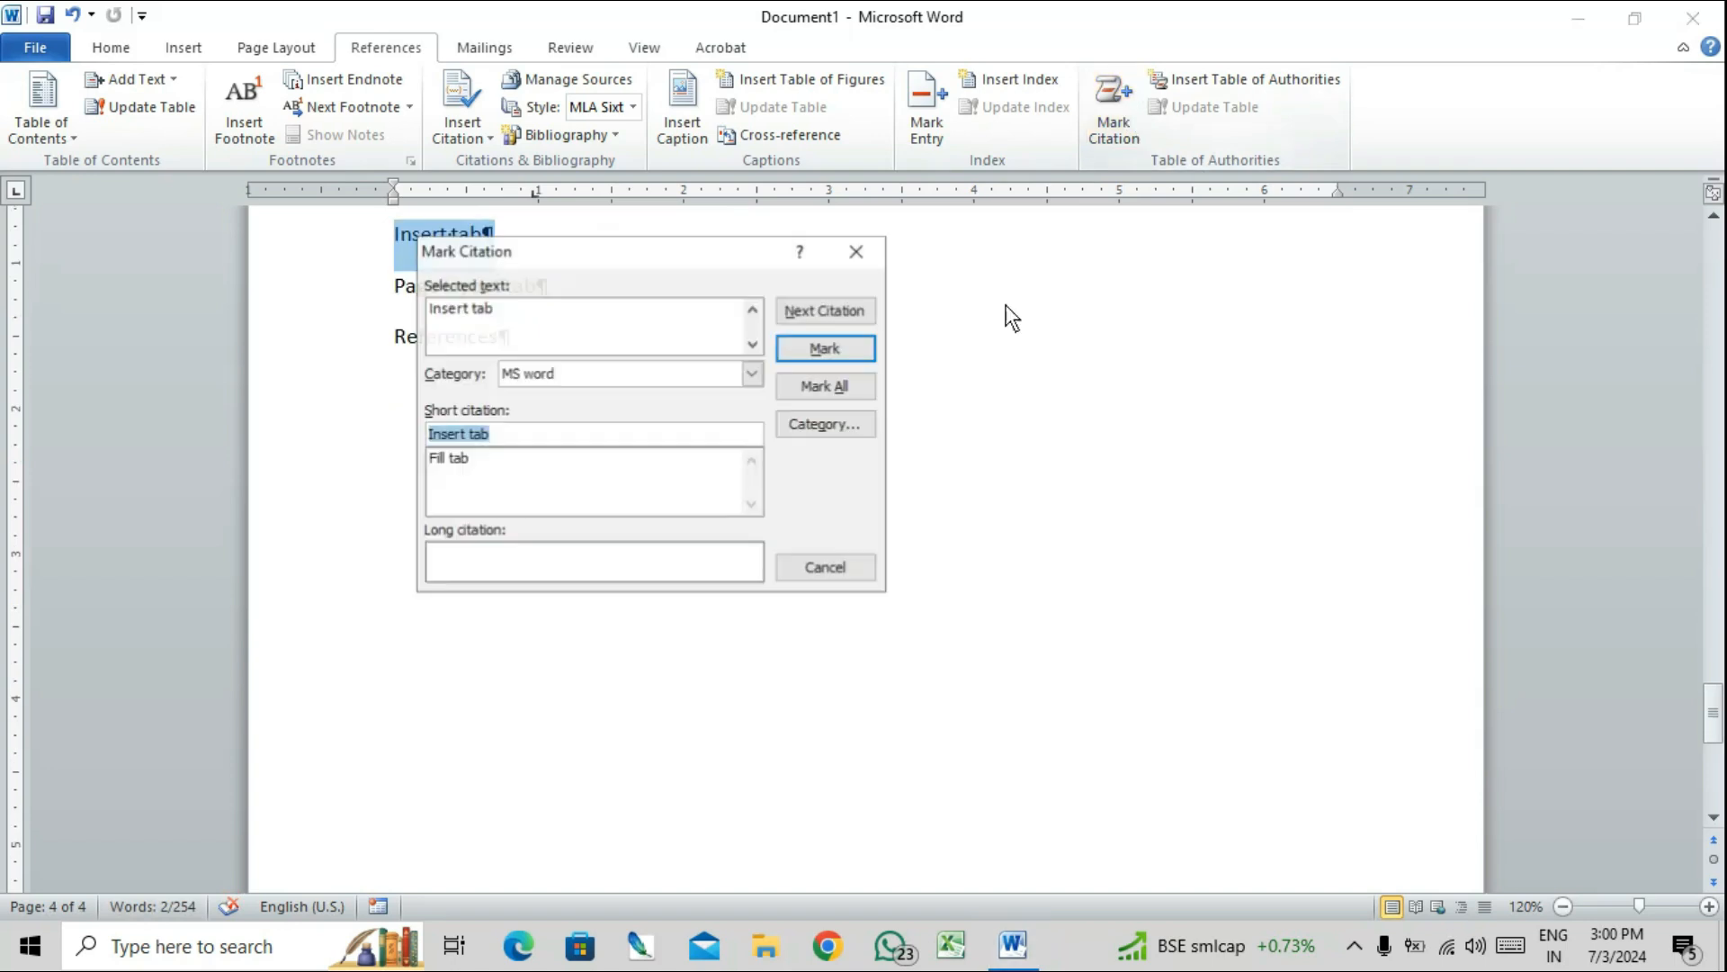
left_click(846, 356)
left_click(854, 255)
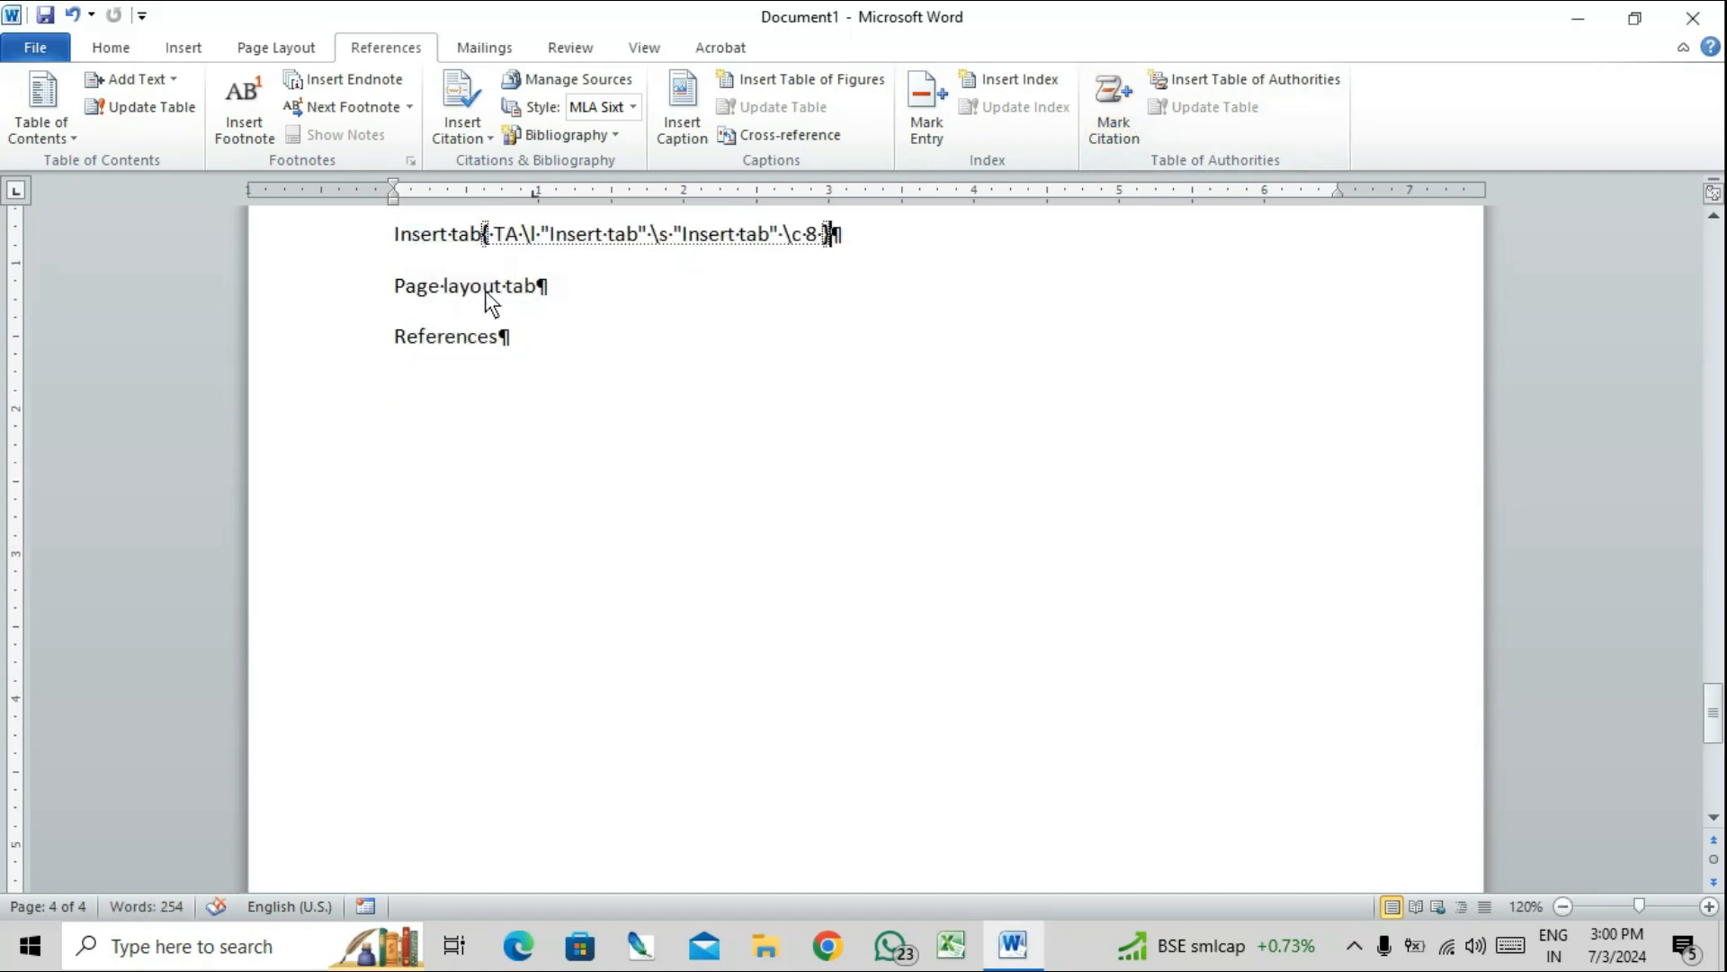
left_click_drag(398, 277, 469, 281)
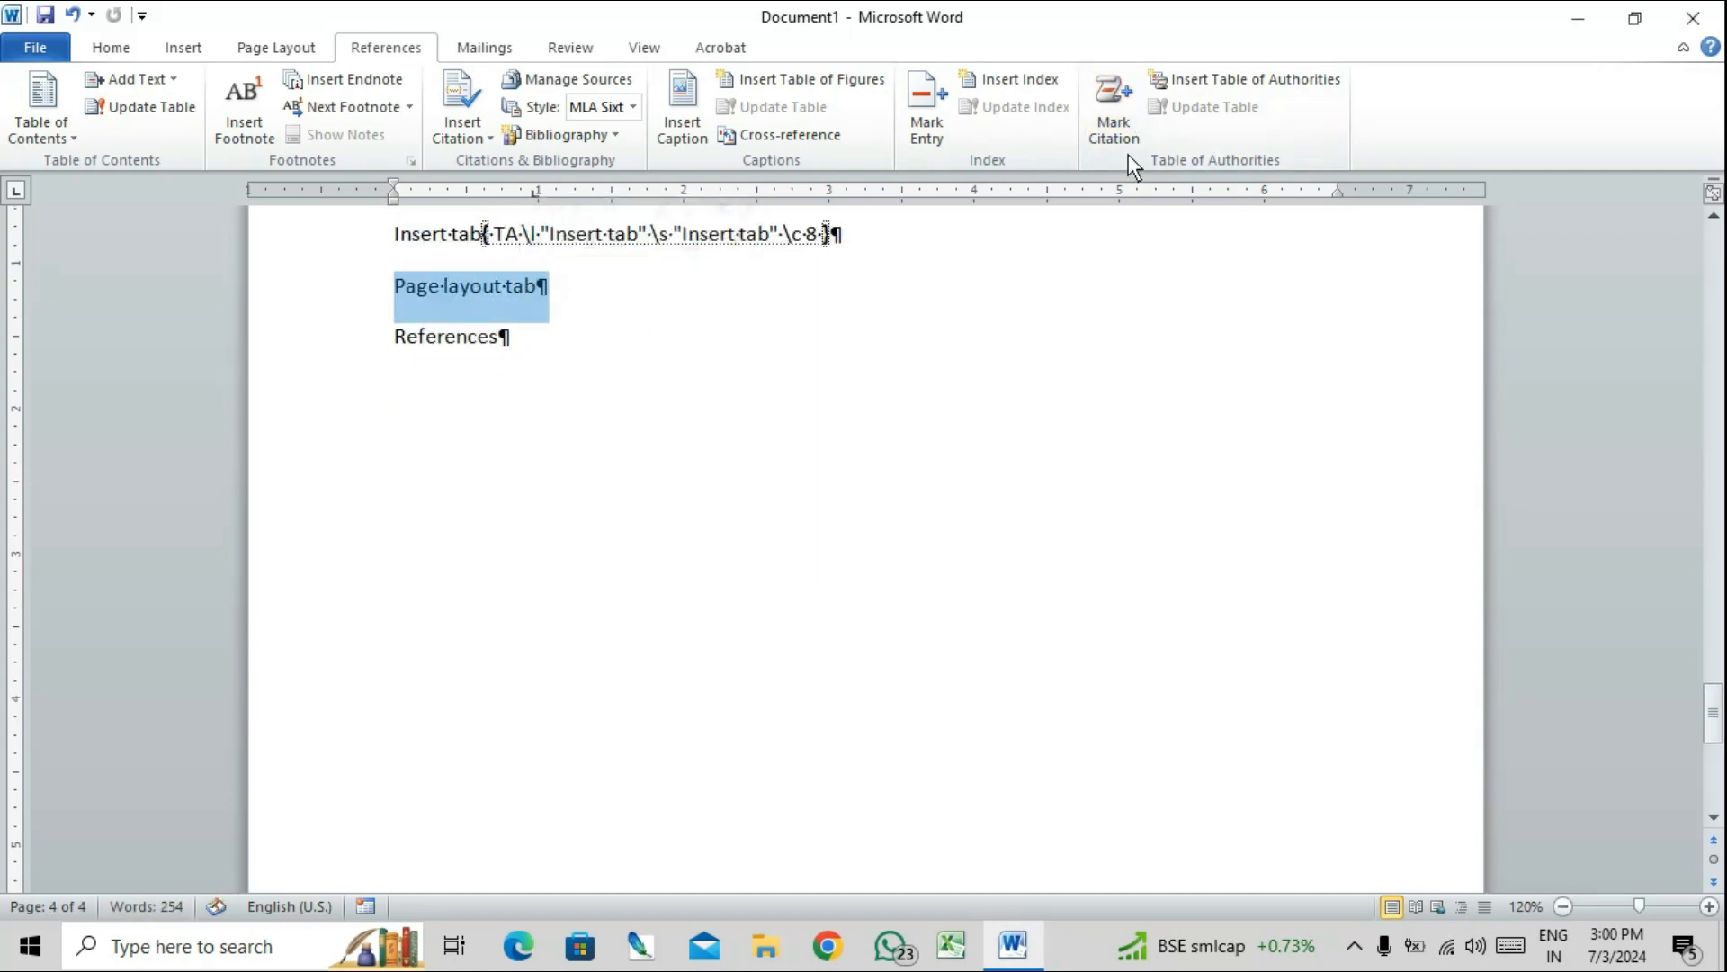
left_click(1116, 122)
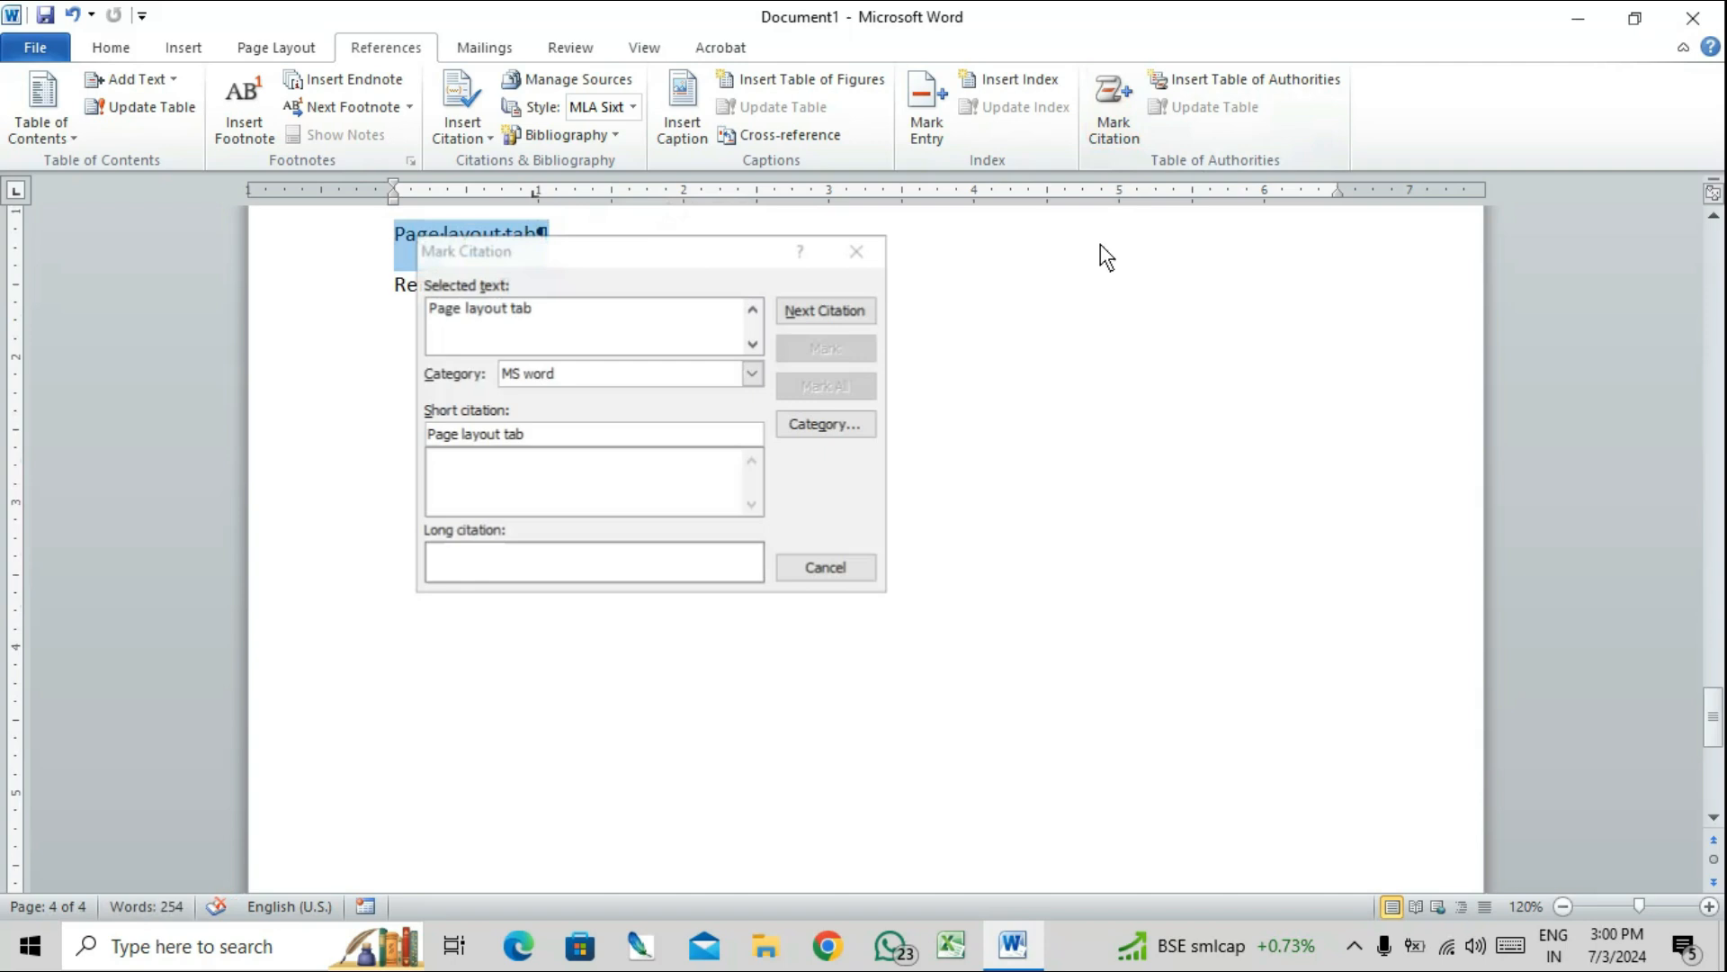
left_click(864, 249)
- Mark the "Page layout tab" line as a citation in the MS word category
left_click_drag(397, 232, 520, 245)
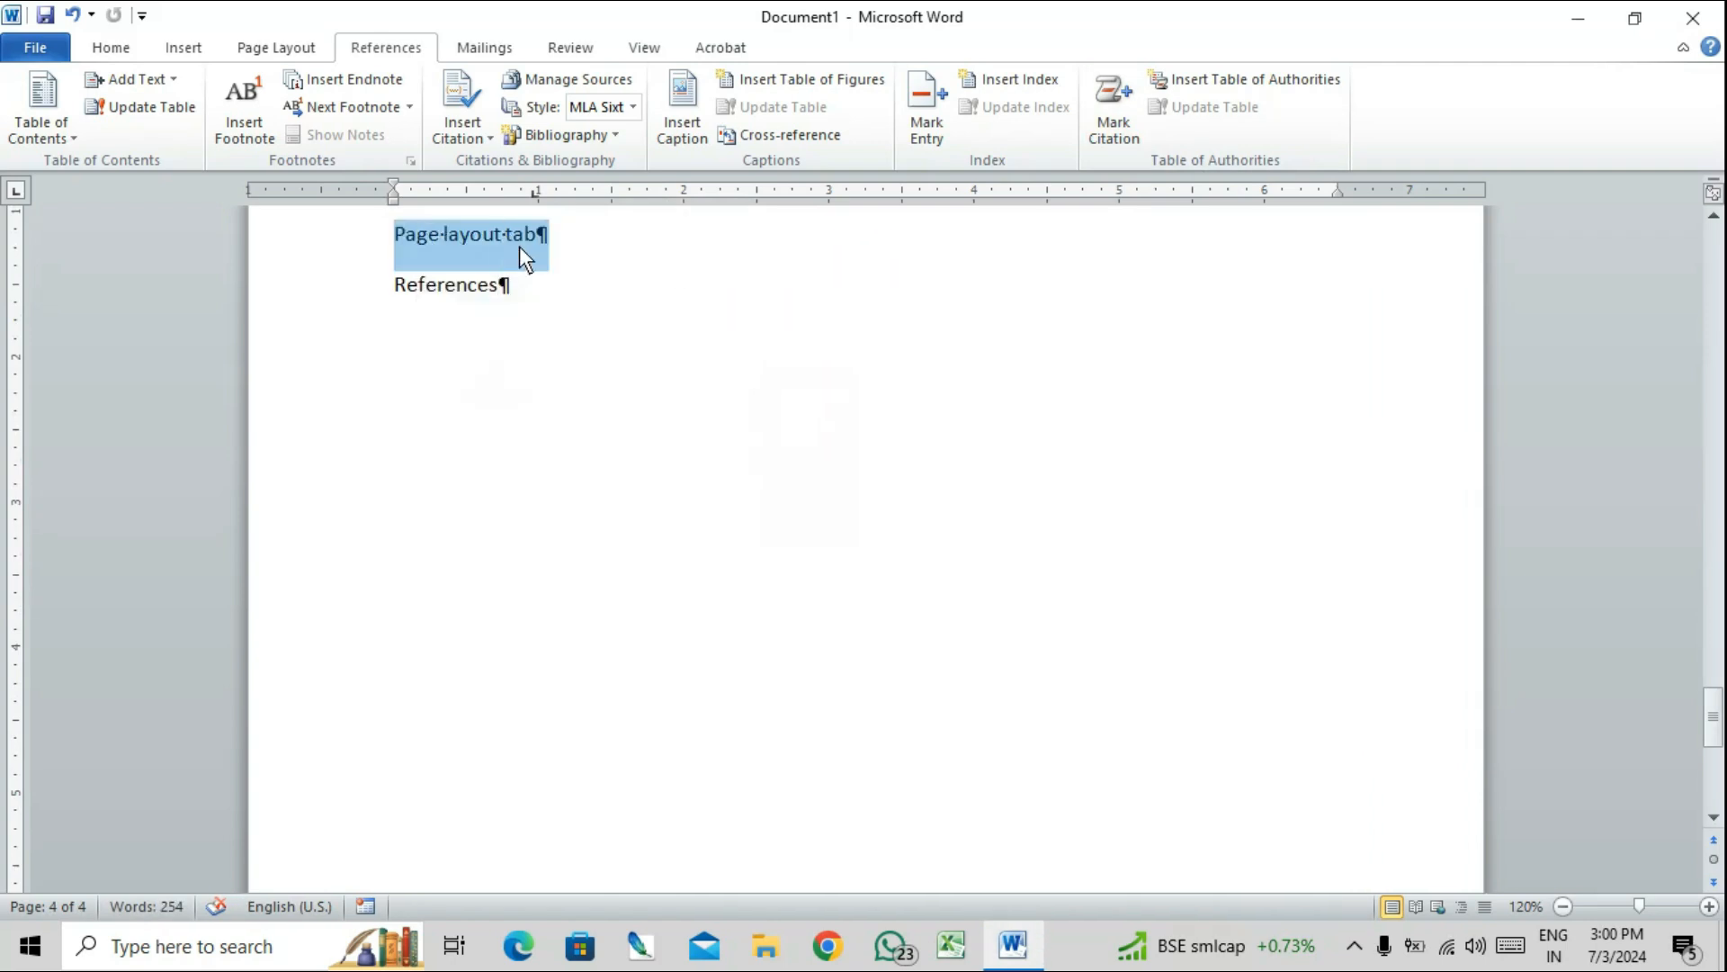
left_click(1114, 119)
left_click(846, 348)
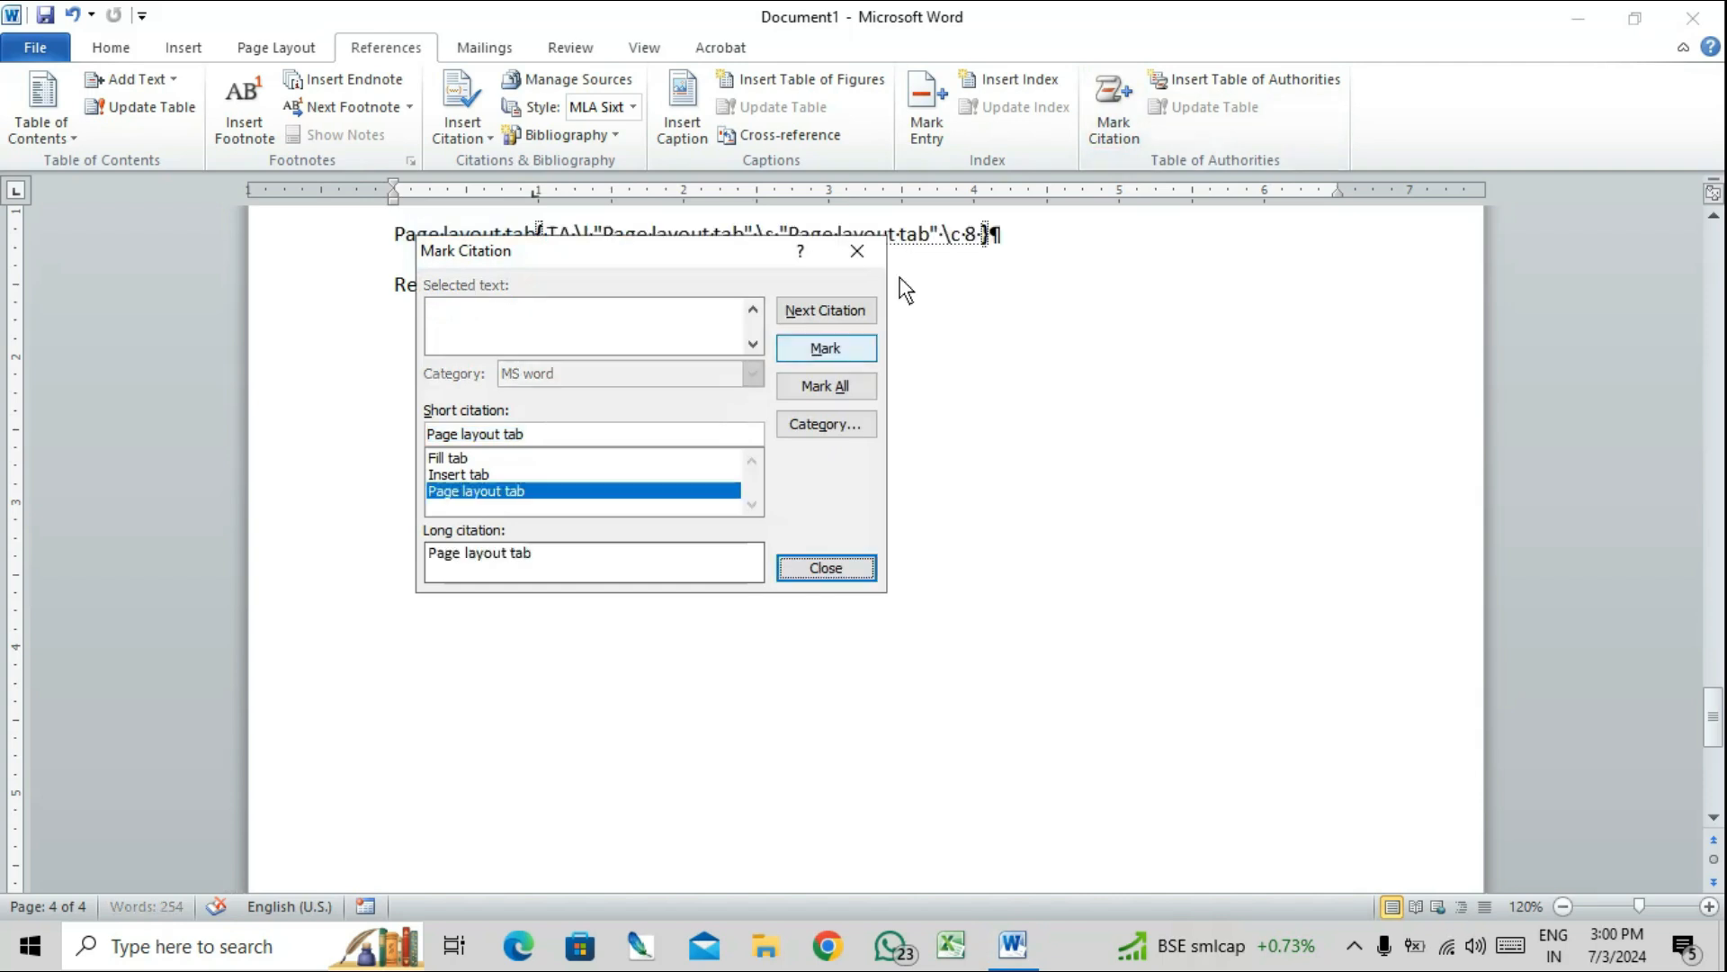
left_click(856, 251)
- Mark the "References" line as a citation in the MS word category
left_click(369, 291)
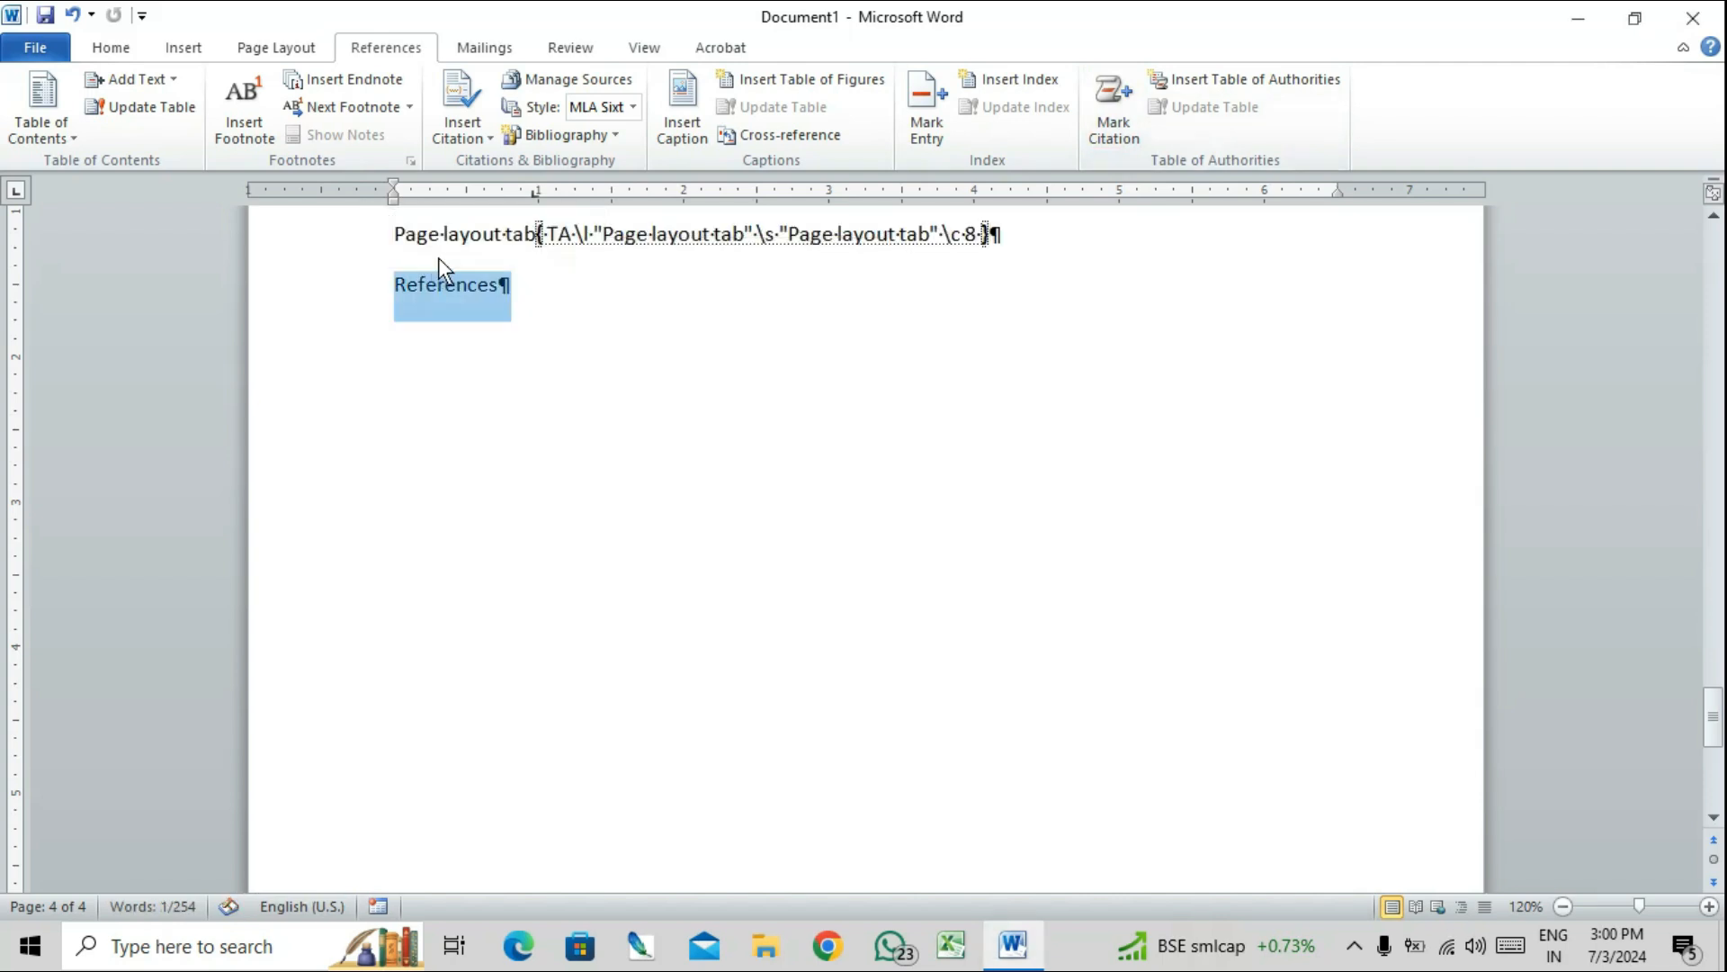
left_click(1108, 126)
left_click(825, 348)
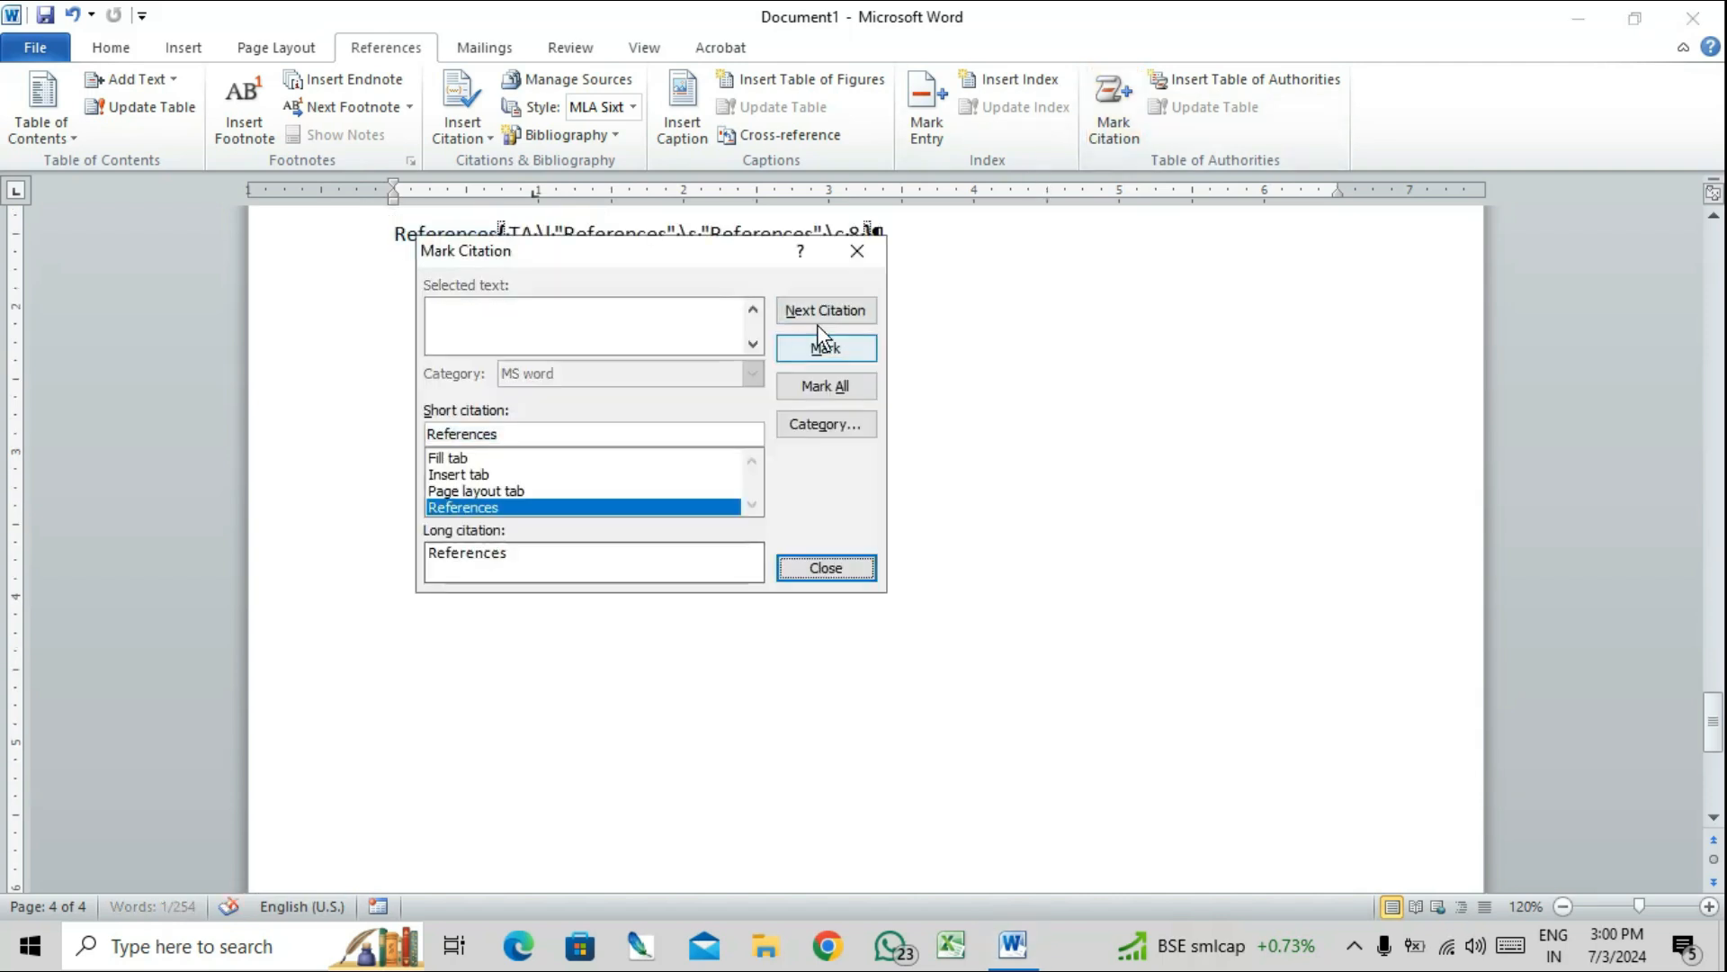
left_click(855, 252)
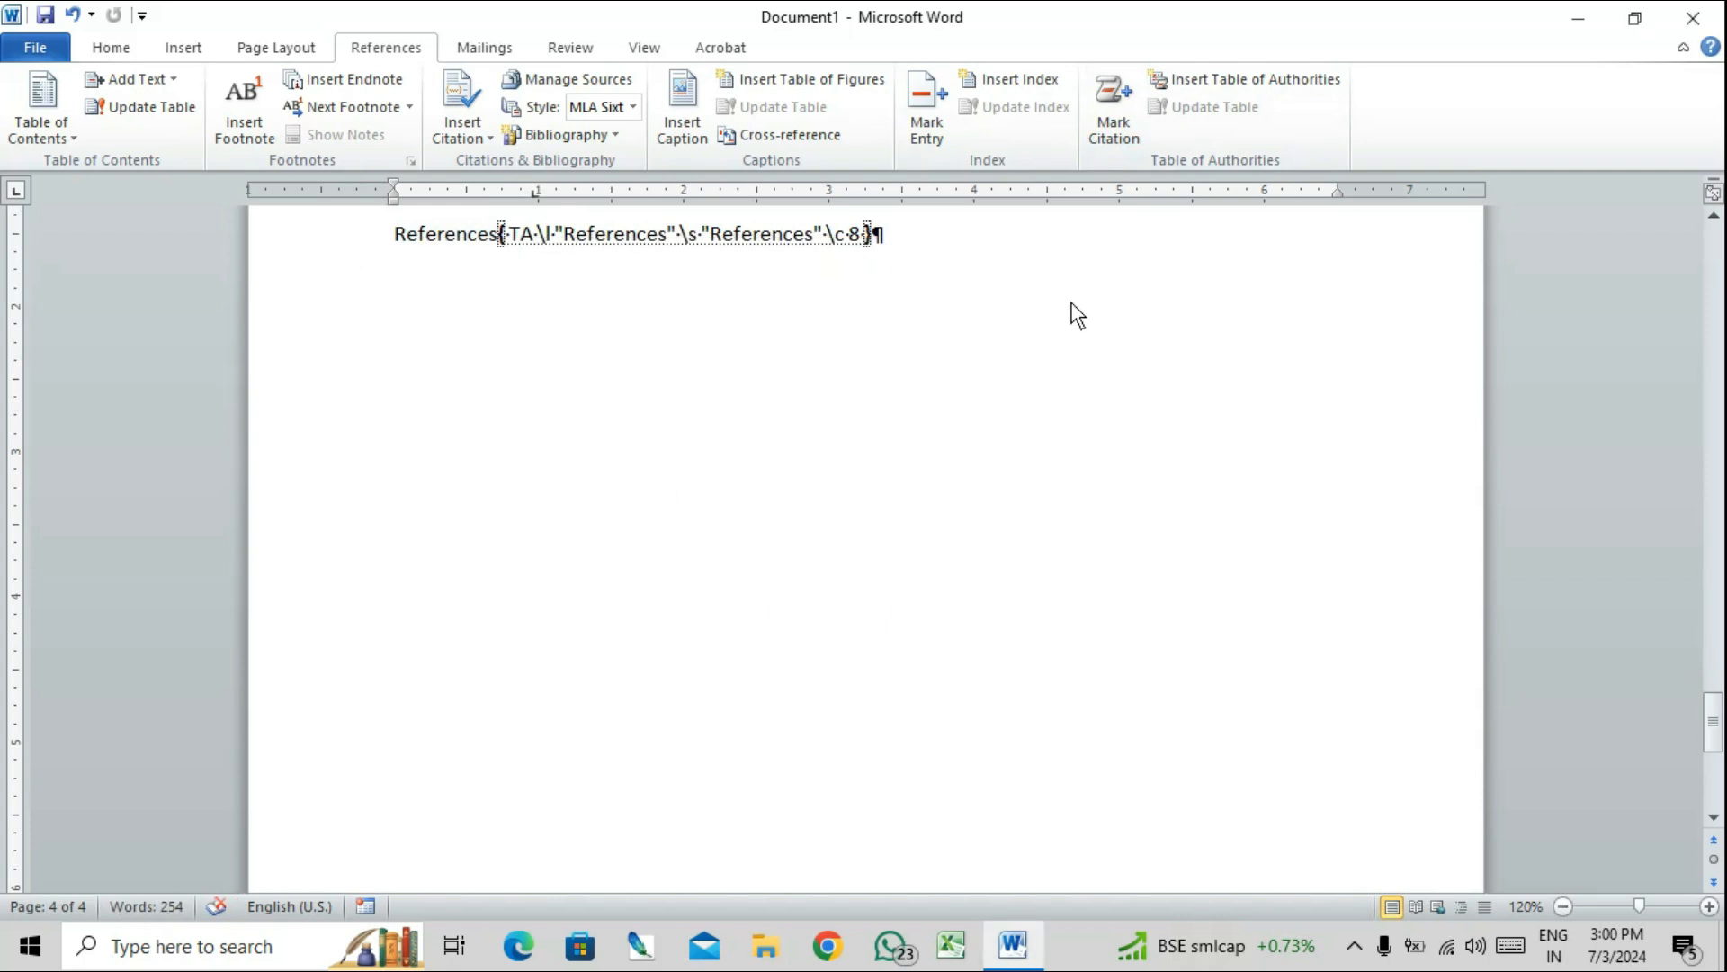
- Hide the formatting marks and add four blank lines below the "References" line
scroll(1071, 315, "up", 2)
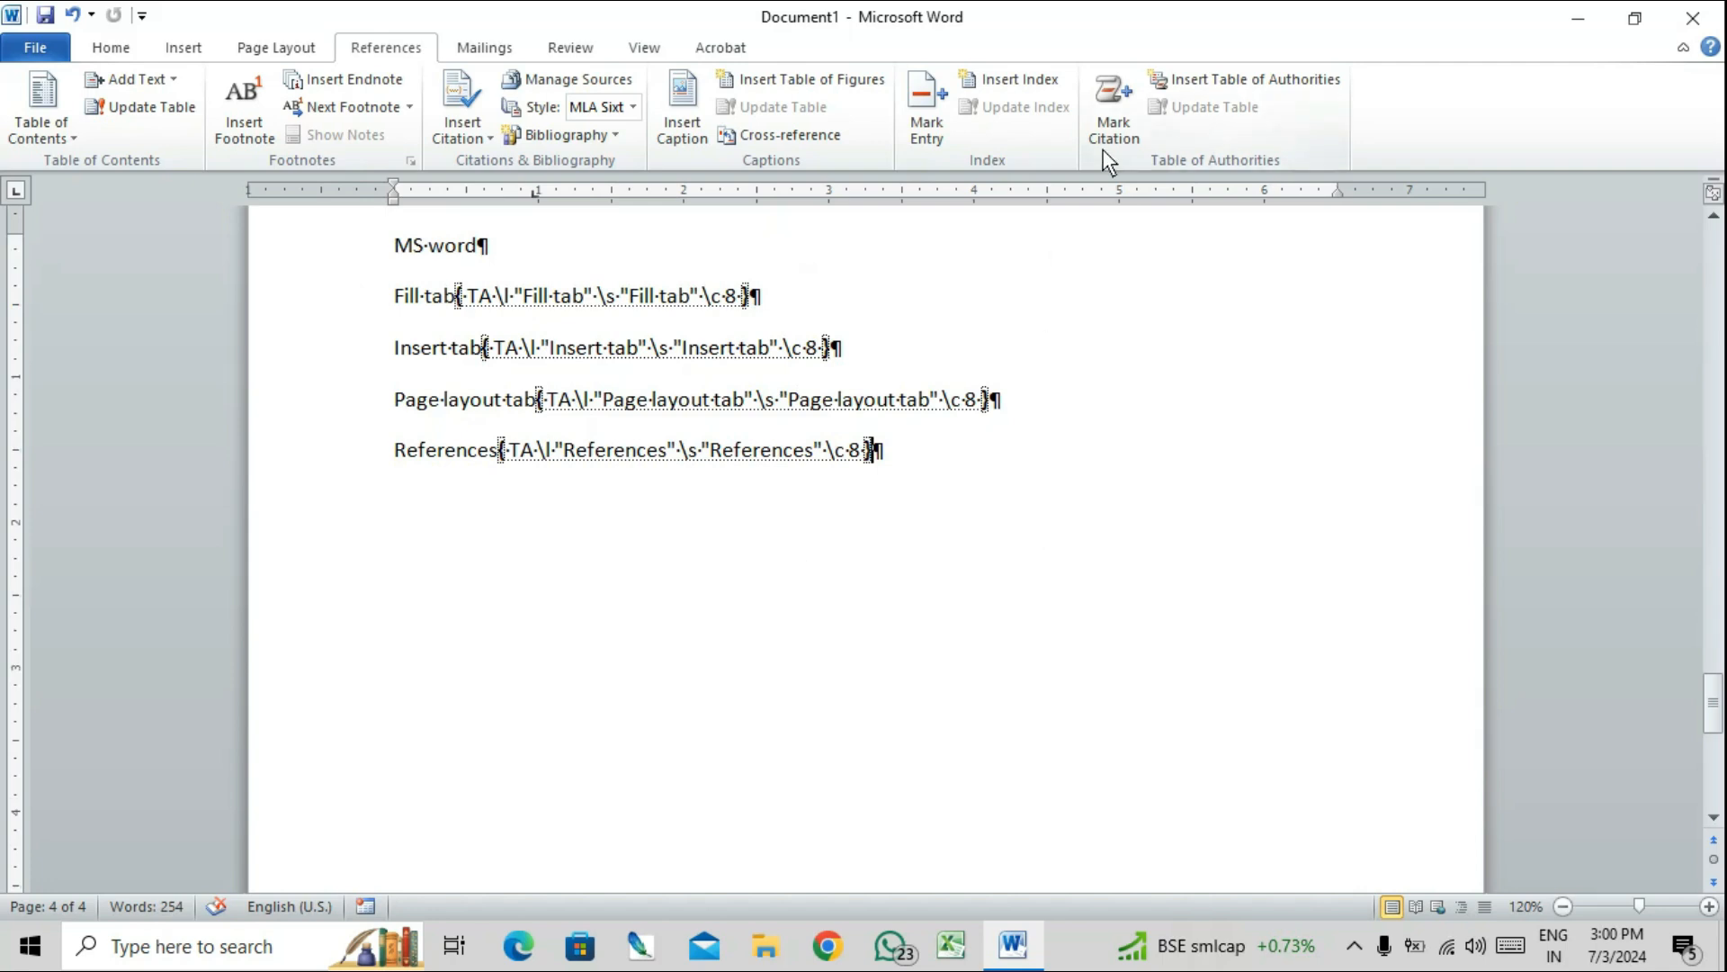
left_click(104, 45)
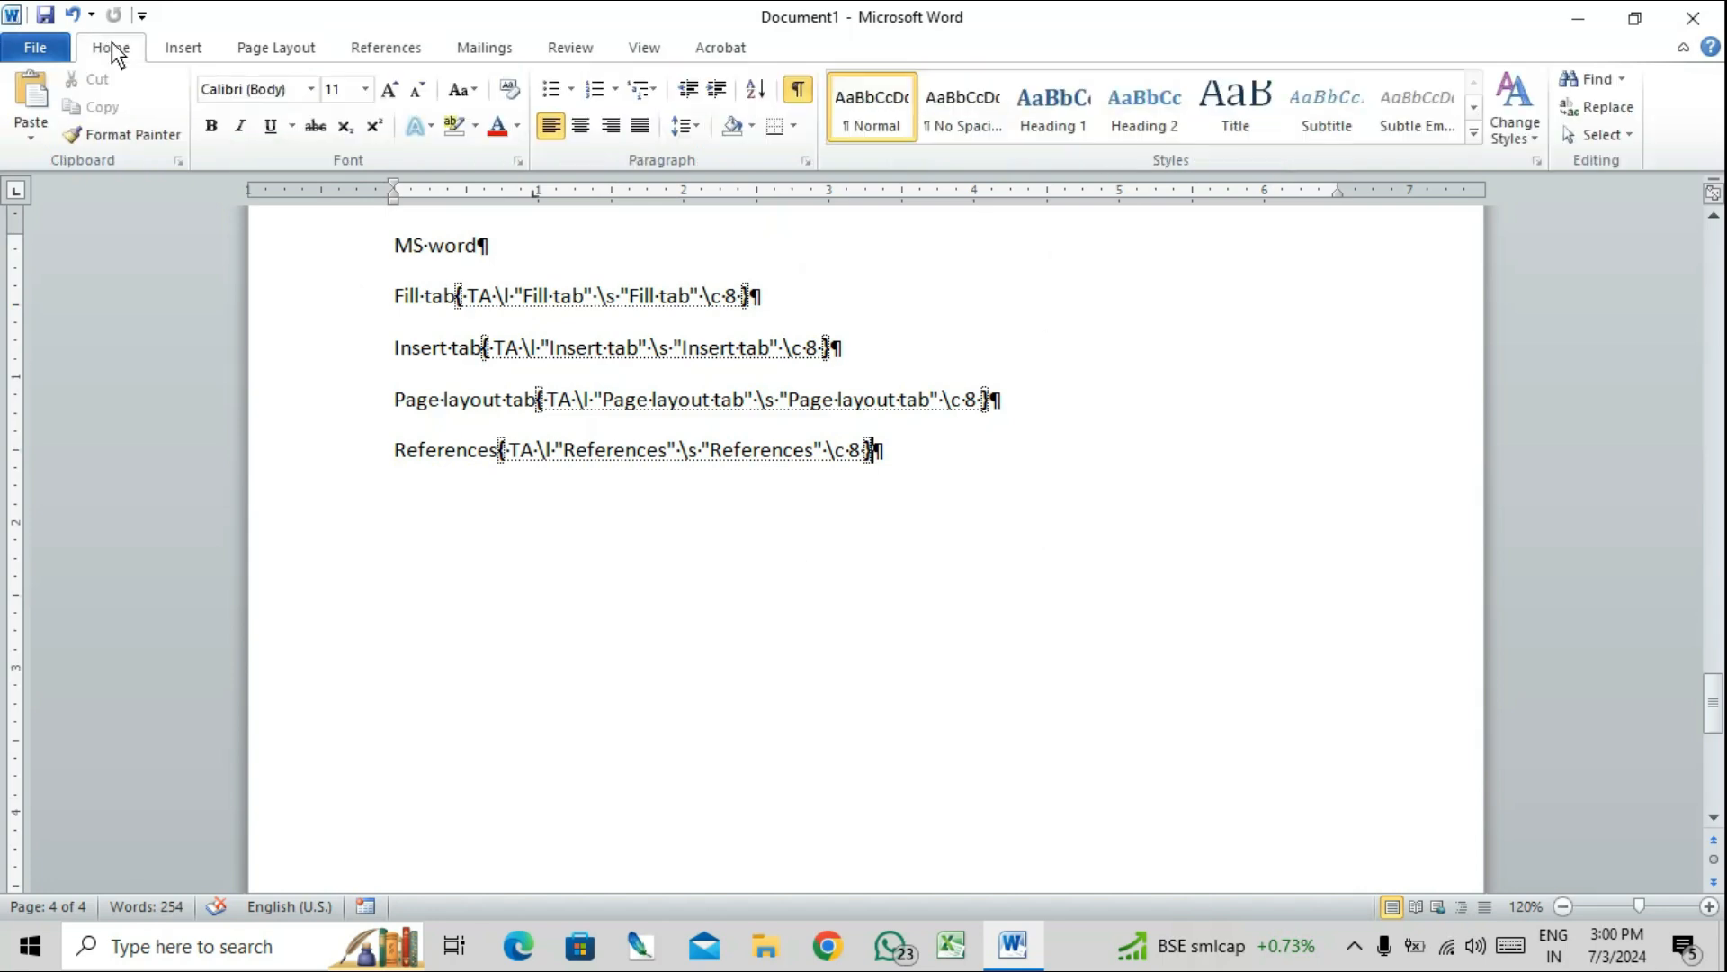
left_click(798, 93)
key("Return")
key("Return")
key("Return")
key("Return")
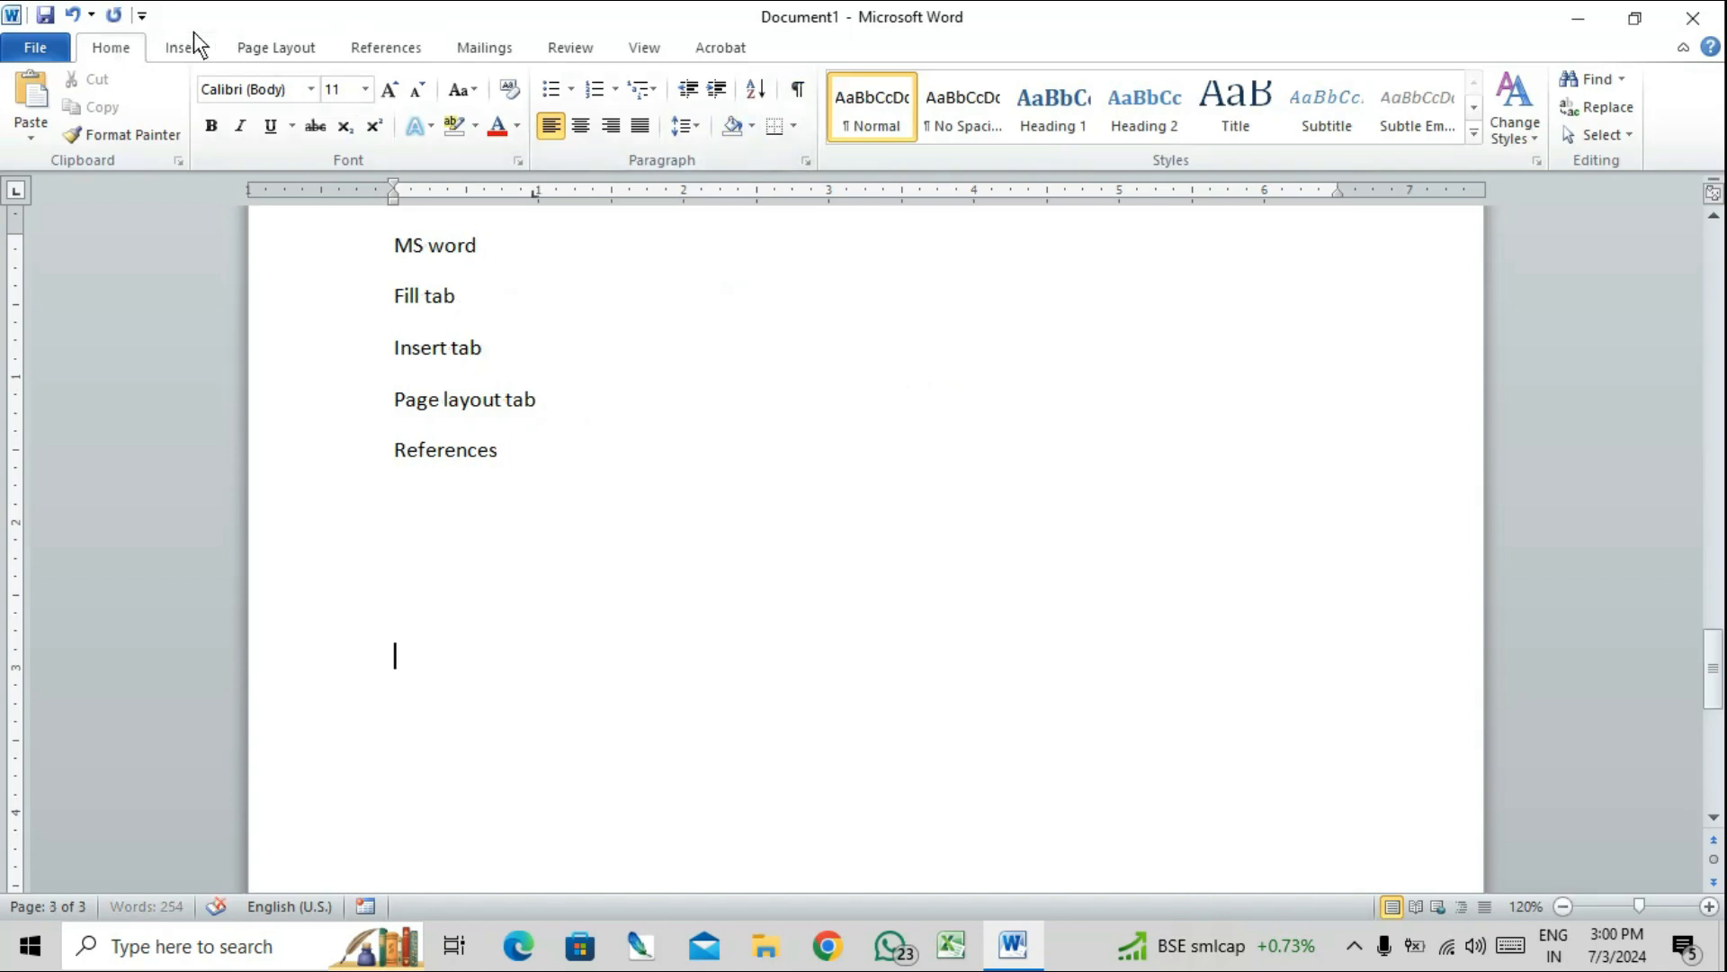
- Insert a table of authorities covering all categories, with dotted tab leaders and the From template format, below the blank lines
left_click(365, 45)
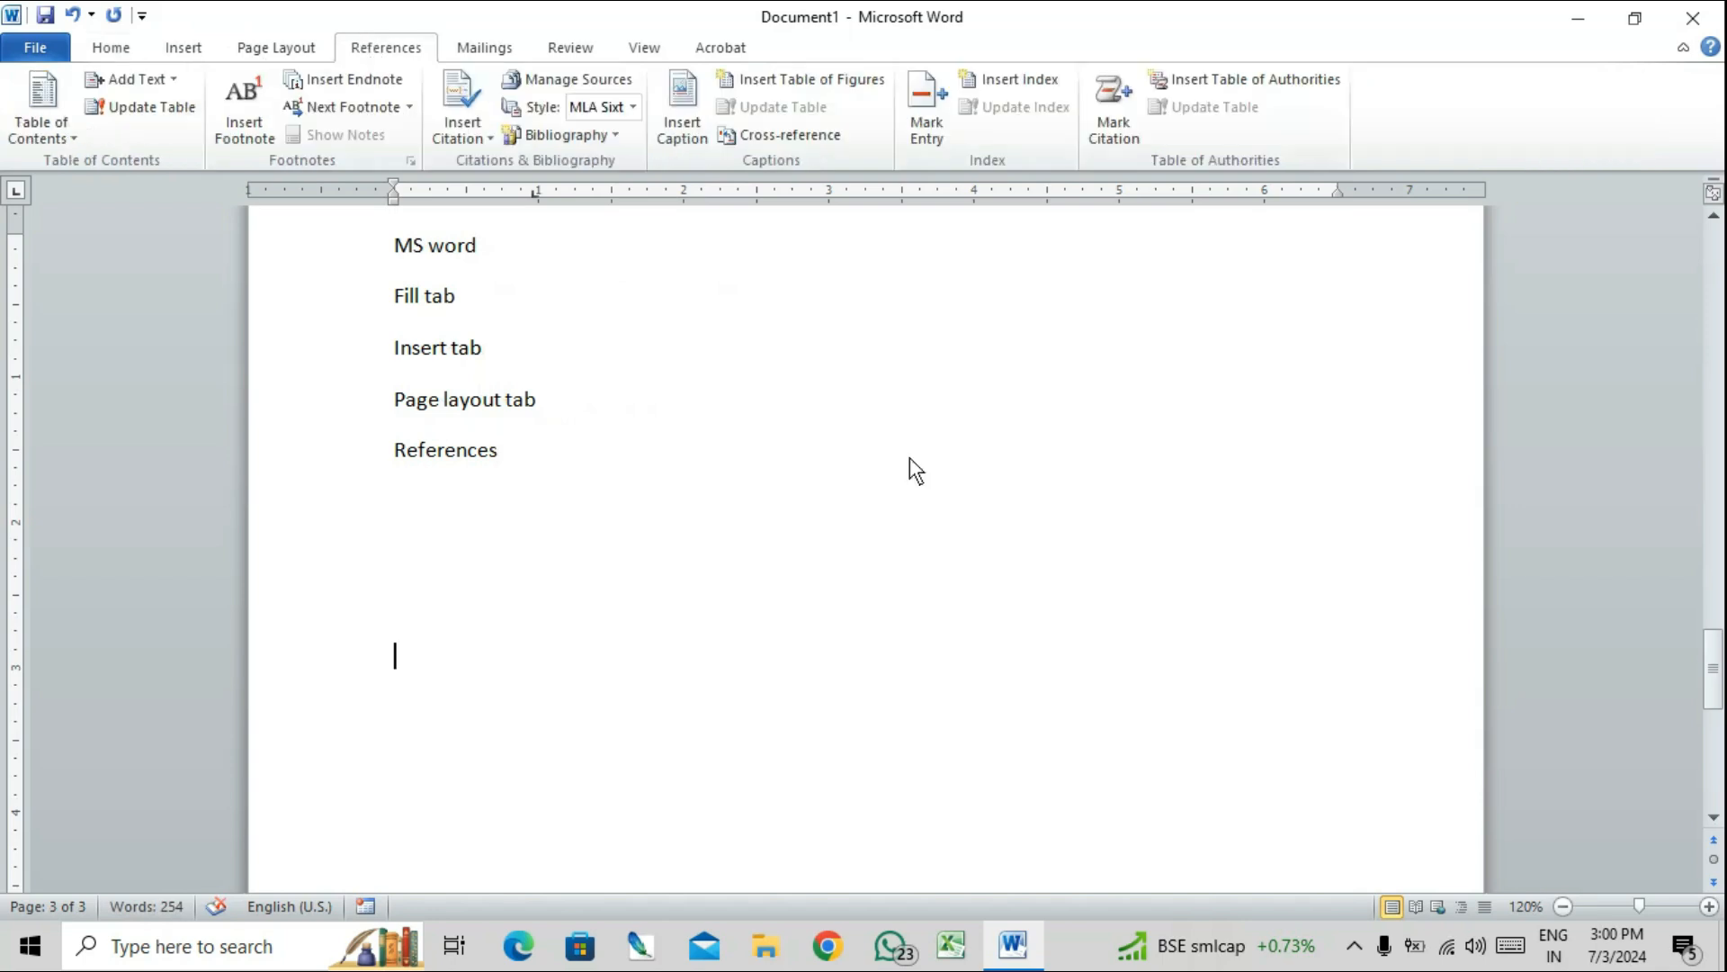
left_click(1219, 79)
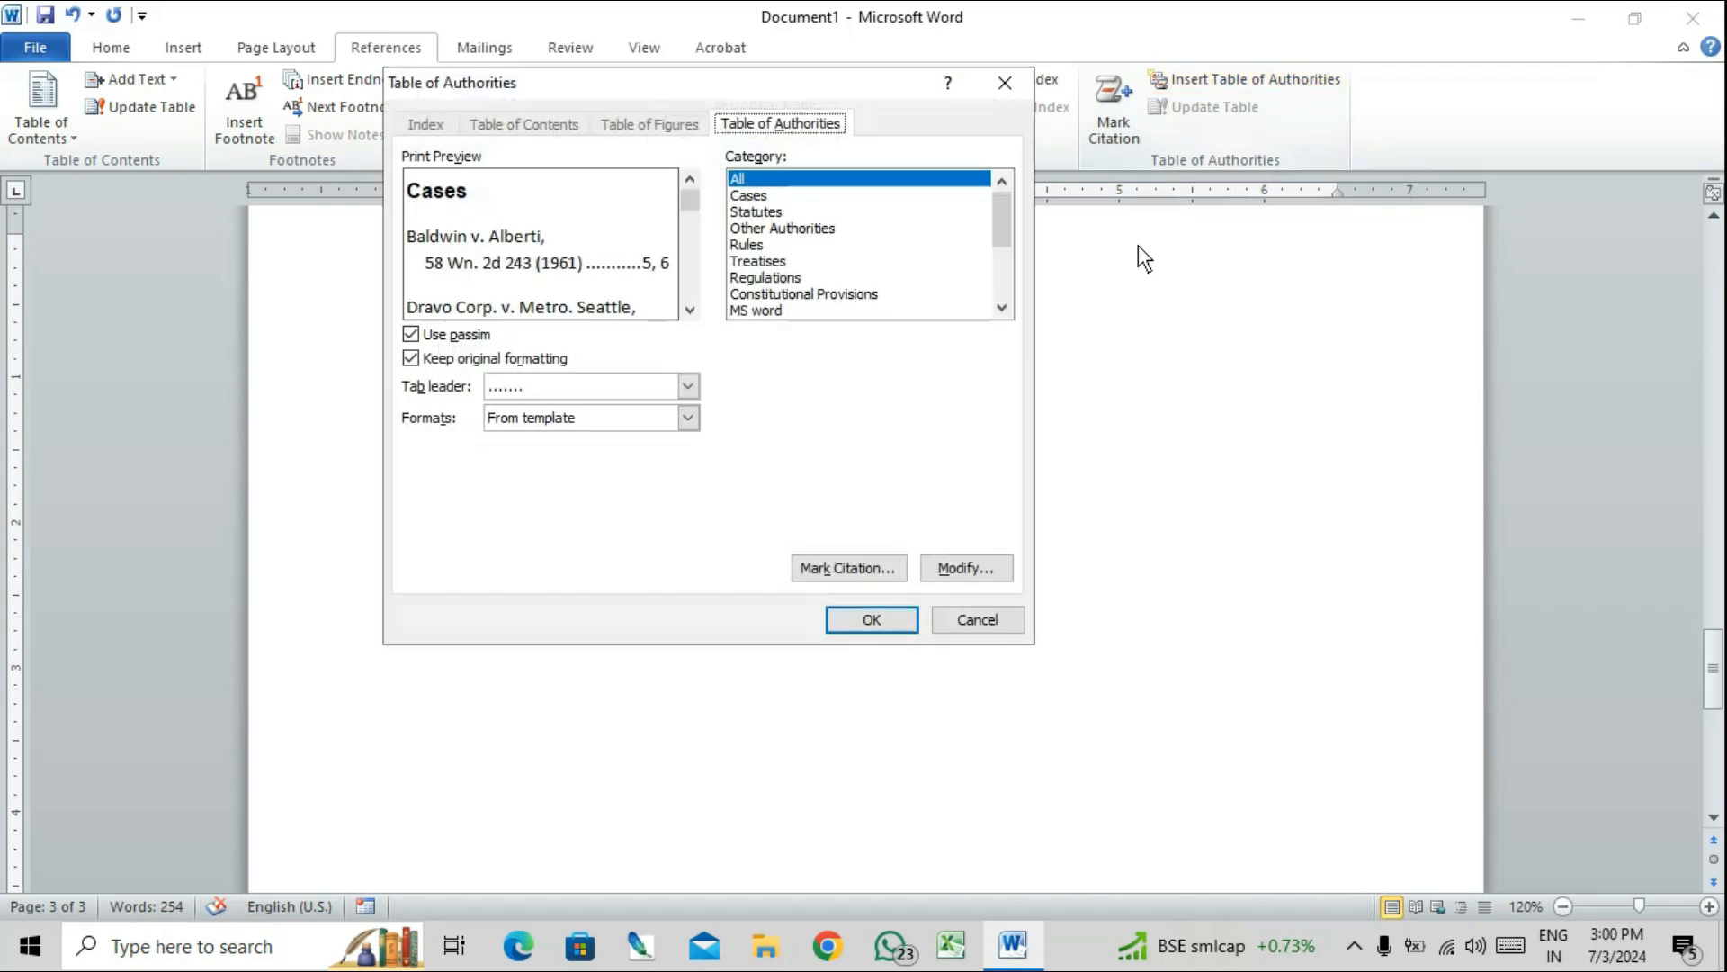
left_click(877, 621)
scroll(910, 626, "down", 3)
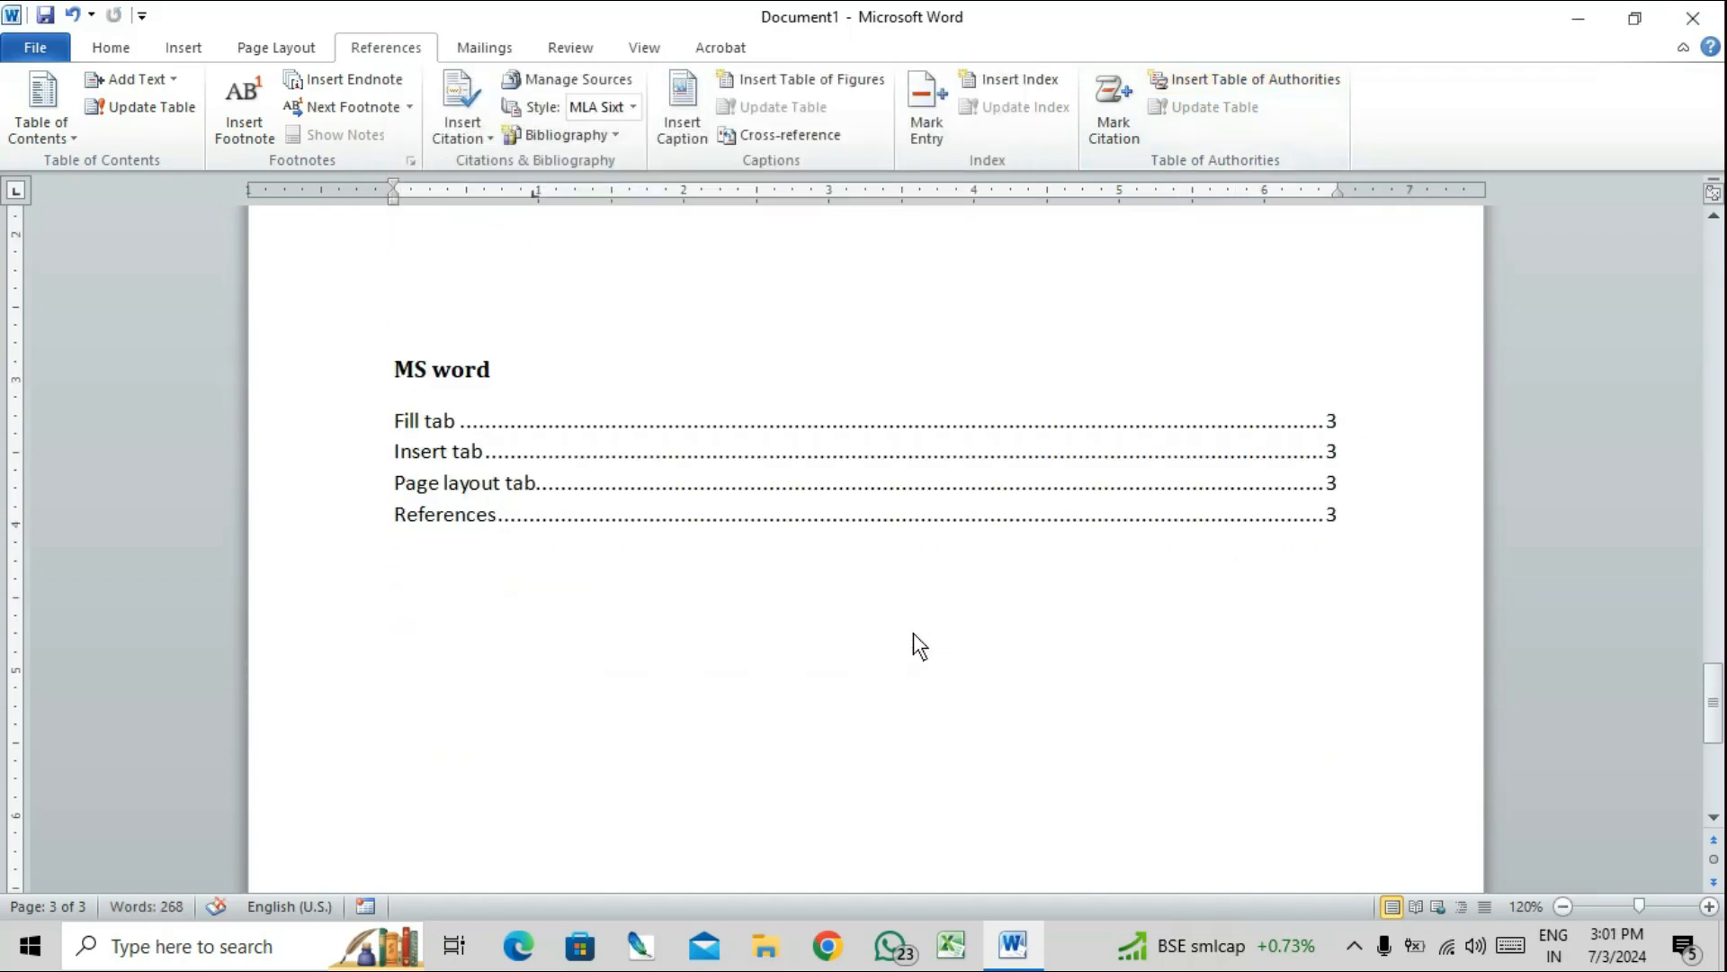